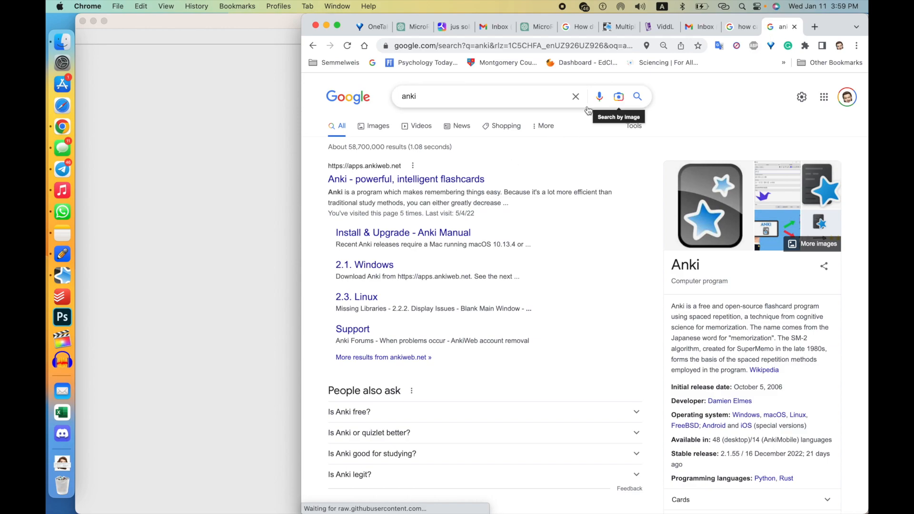
Open the official Anki website, apps.ankiweb.net, from the search results and go to its Download Anki section
{"action": "left_click", "coordinate": [471, 180]}
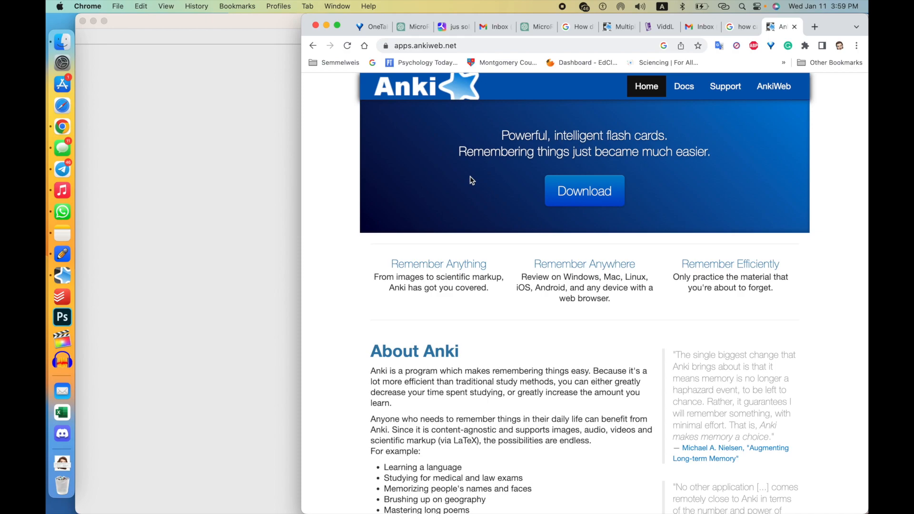
{"action": "double_click", "coordinate": [546, 291]}
{"action": "left_click", "coordinate": [568, 285]}
{"action": "double_click", "coordinate": [528, 288]}
{"action": "left_click", "coordinate": [529, 287]}
{"action": "scroll", "coordinate": [562, 259], "scroll_direction": "down", "scroll_amount": 15}
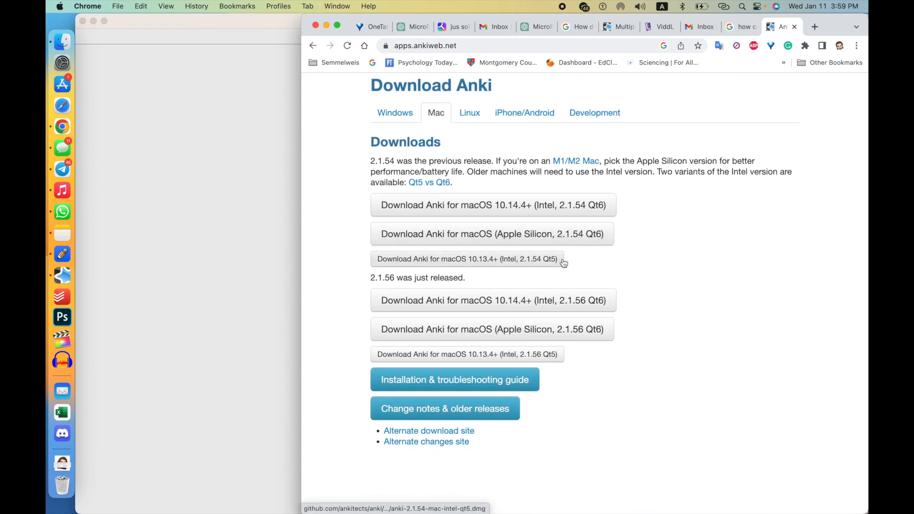
Show the iPhone/Android downloads and open the AnkiMobile and AnkiDroid store pages in new browser tabs
{"action": "left_click", "coordinate": [542, 111]}
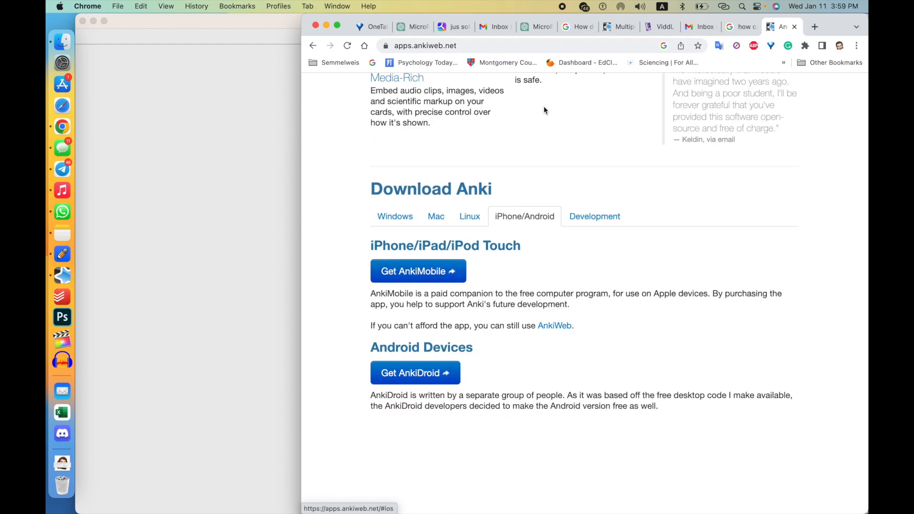
{"action": "right_click", "coordinate": [433, 274]}
{"action": "left_click", "coordinate": [454, 275]}
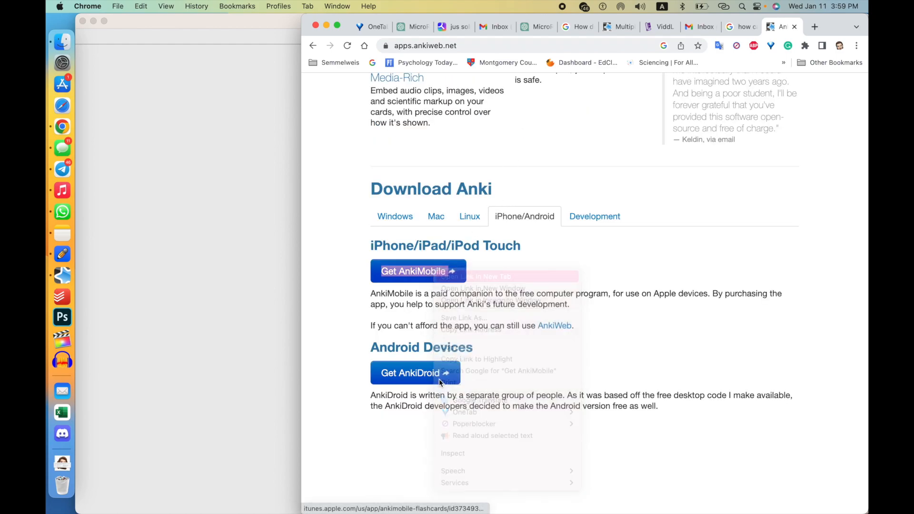
{"action": "right_click", "coordinate": [437, 376]}
{"action": "left_click", "coordinate": [521, 298]}
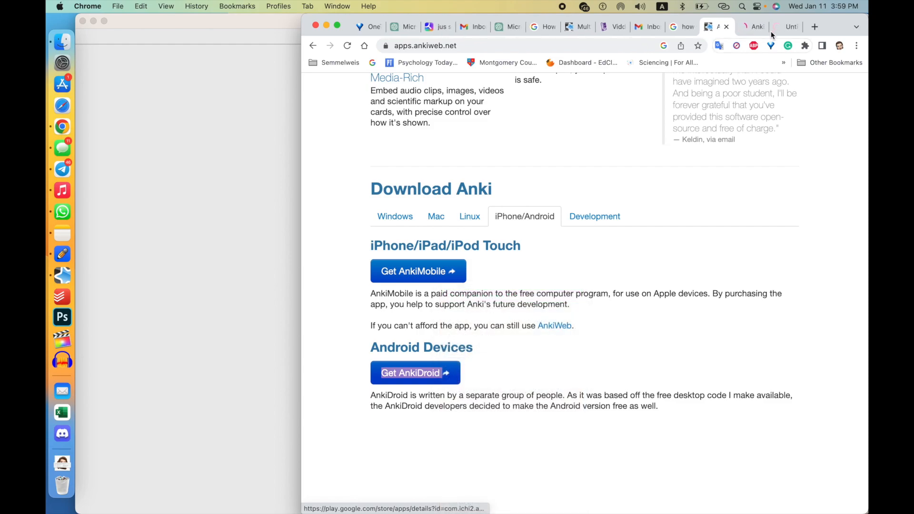
Check the price of AnkiMobile Flashcards on its App Store preview page
{"action": "left_click", "coordinate": [750, 27]}
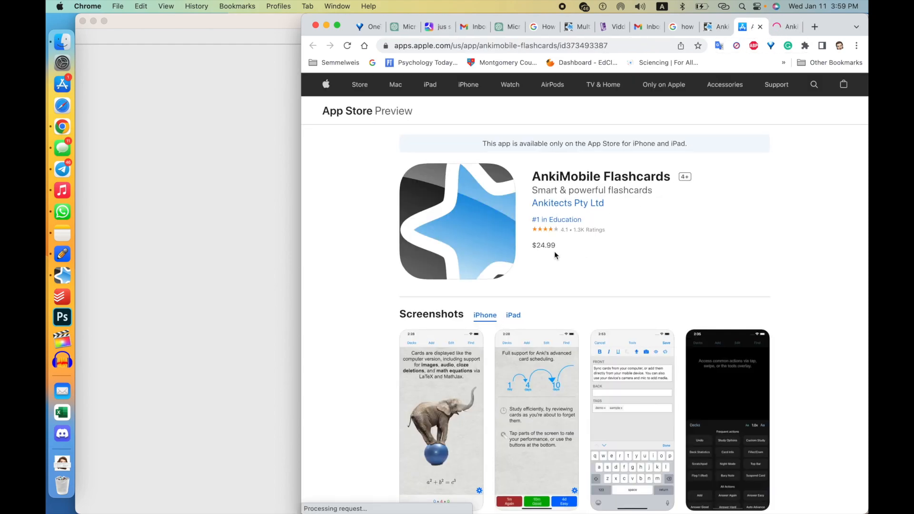
{"action": "left_click_drag", "start_coordinate": [536, 246], "coordinate": [571, 247]}
{"action": "left_click", "coordinate": [581, 249]}
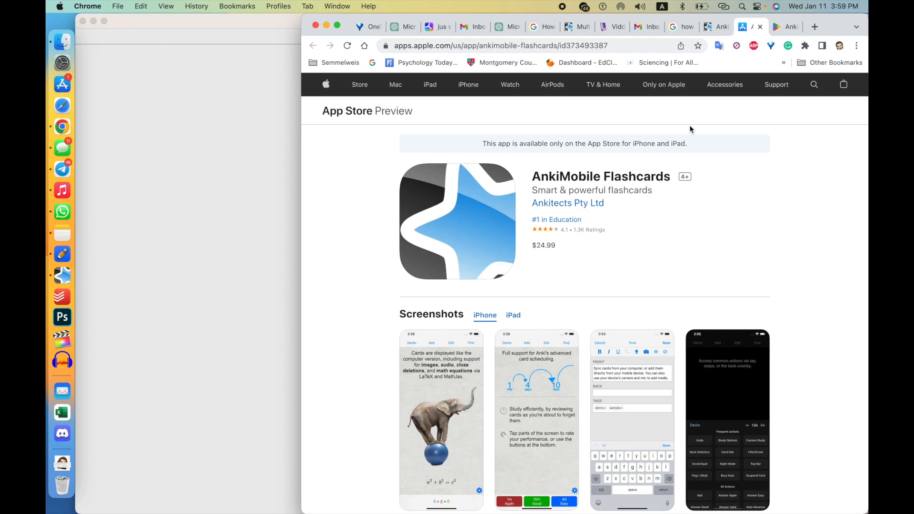
Look through the AnkiDroid Flashcards page on Google Play, including its release notes and data safety details
{"action": "left_click", "coordinate": [783, 27]}
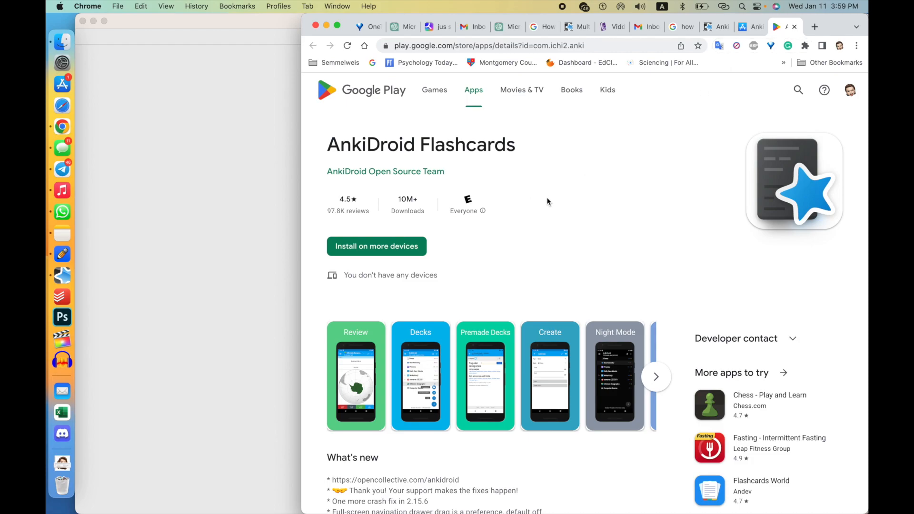
{"action": "scroll", "coordinate": [546, 201], "scroll_direction": "down", "scroll_amount": 10}
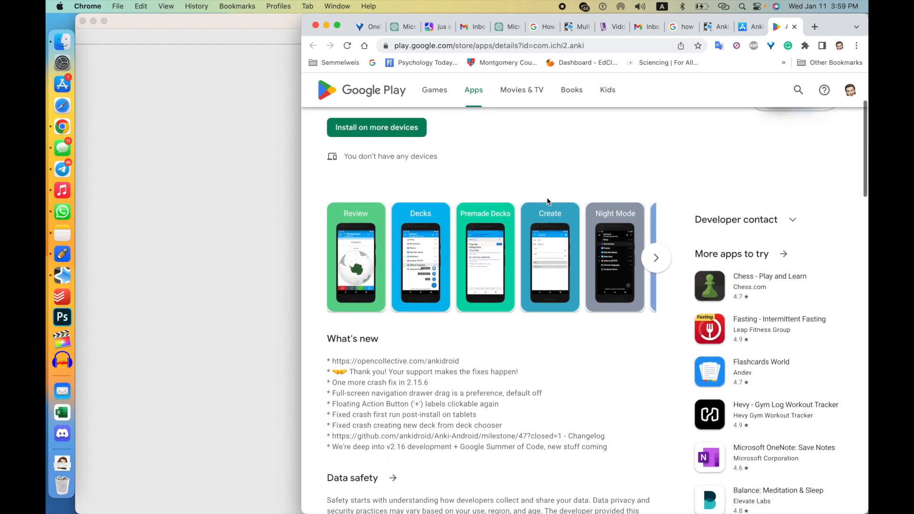
{"action": "scroll", "coordinate": [547, 201], "scroll_direction": "up", "scroll_amount": 10}
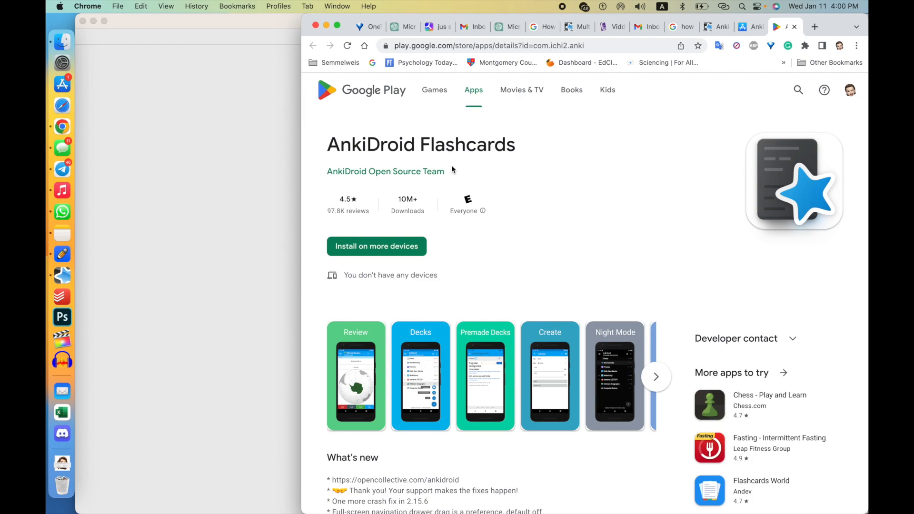
{"action": "scroll", "coordinate": [452, 167], "scroll_direction": "down", "scroll_amount": 10}
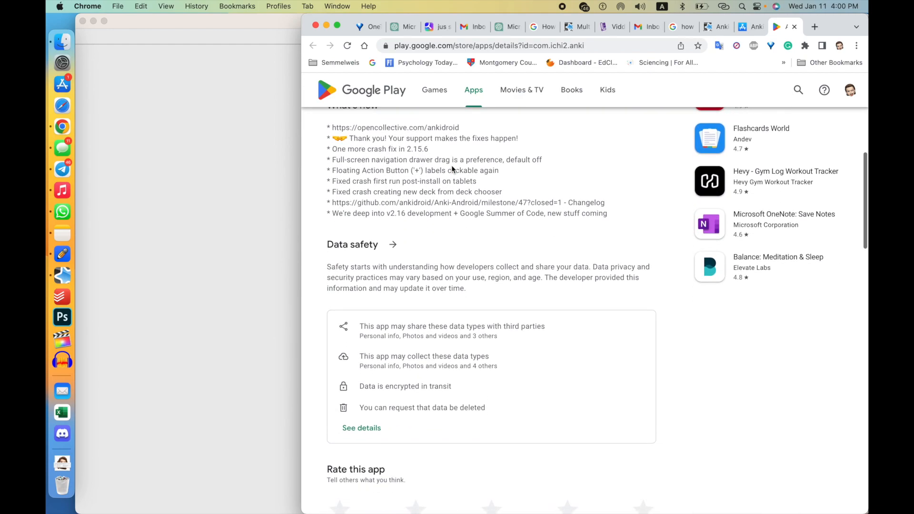
{"action": "scroll", "coordinate": [452, 167], "scroll_direction": "up", "scroll_amount": 10}
Return to the Anki download page and read the description of AnkiDroid under Android Devices
{"action": "left_click", "coordinate": [715, 28]}
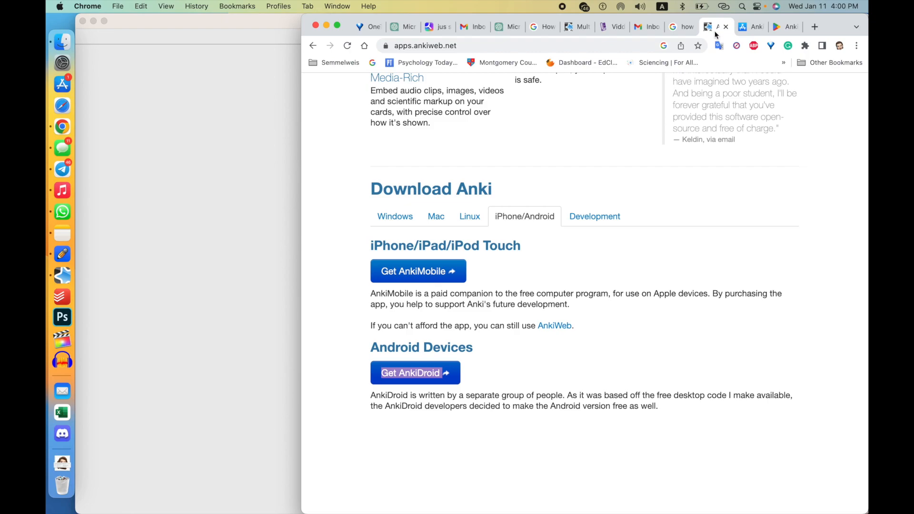
{"action": "left_click", "coordinate": [528, 357]}
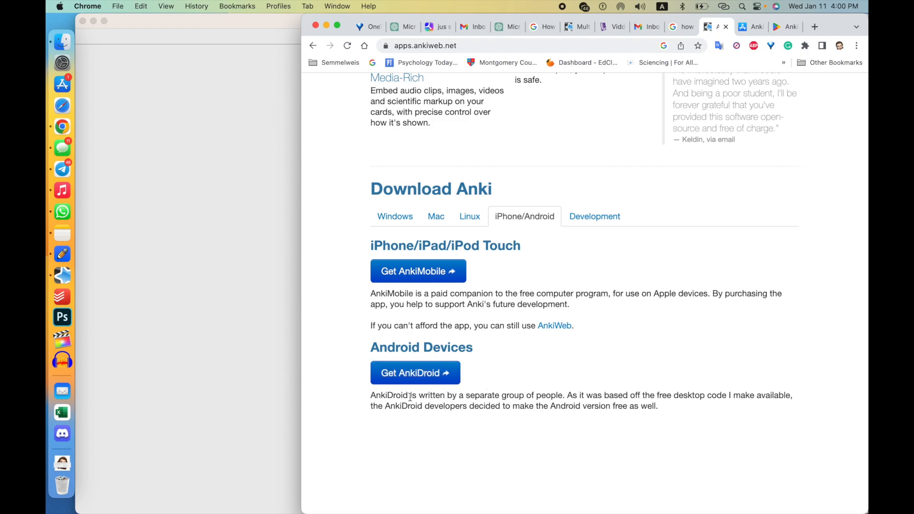
{"action": "left_click_drag", "start_coordinate": [372, 397], "coordinate": [566, 395]}
{"action": "left_click_drag", "start_coordinate": [643, 395], "coordinate": [632, 426]}
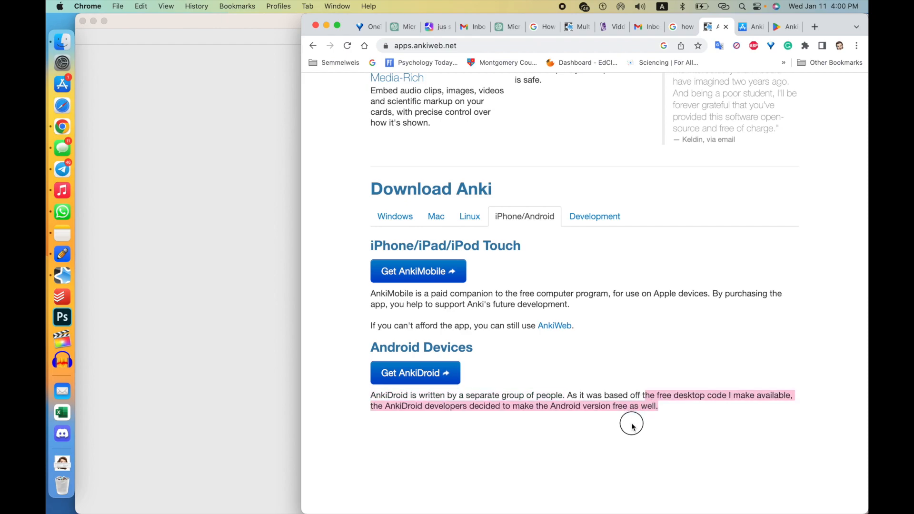
{"action": "left_click", "coordinate": [677, 414]}
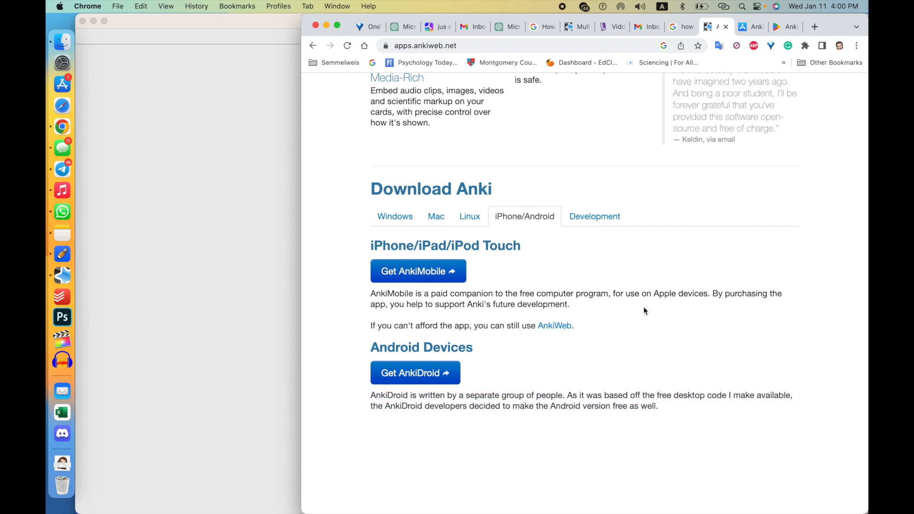
Copy the word AnkiDroid from the app title on its Google Play page
{"action": "left_click", "coordinate": [751, 29]}
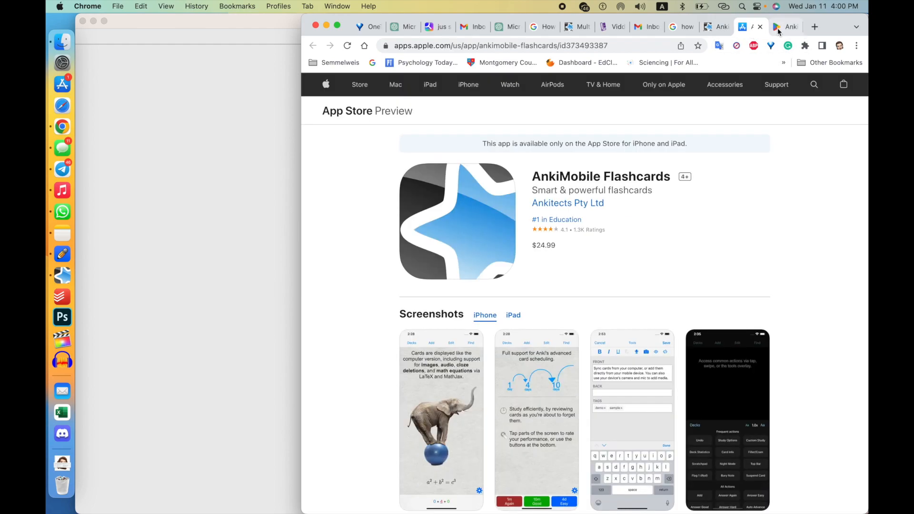
{"action": "left_click", "coordinate": [778, 31]}
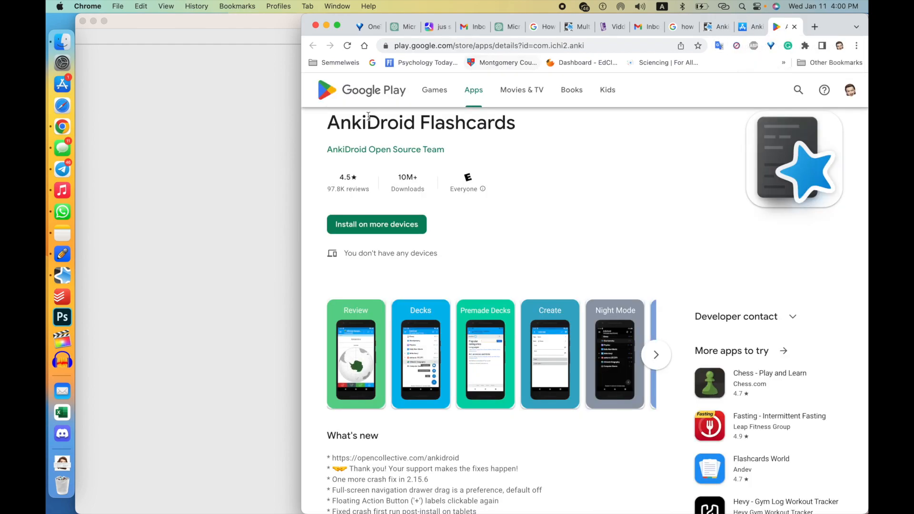
{"action": "left_click_drag", "start_coordinate": [327, 124], "coordinate": [412, 125]}
{"action": "key", "text": "super+c"}
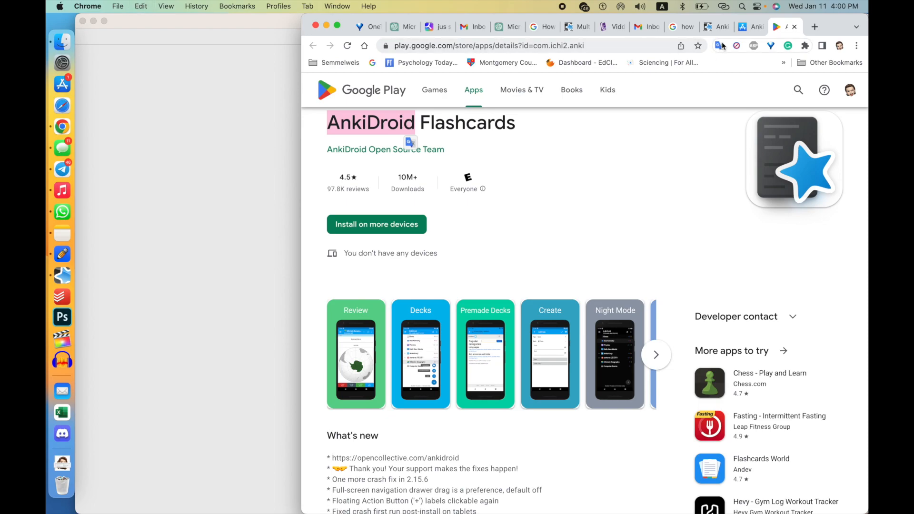
Search the Apple App Store for the copied name AnkiDroid and look through the listed apps
{"action": "left_click", "coordinate": [745, 32]}
{"action": "left_click", "coordinate": [813, 85]}
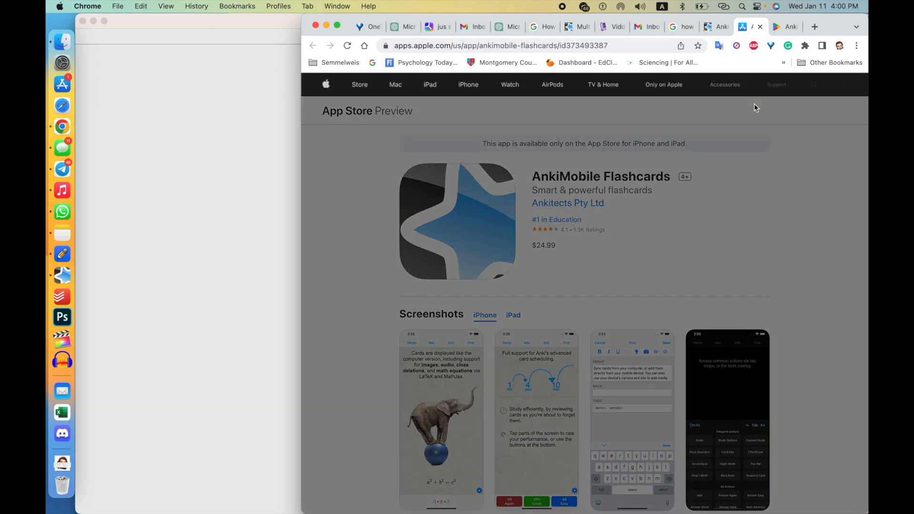
{"action": "key", "text": "super+v"}
{"action": "key", "text": "Return"}
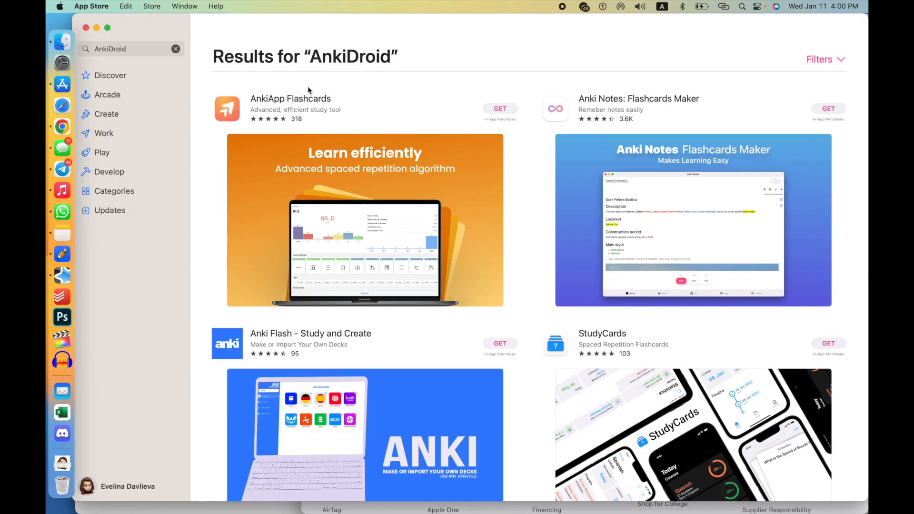
{"action": "scroll", "coordinate": [586, 127], "scroll_direction": "down", "scroll_amount": 10}
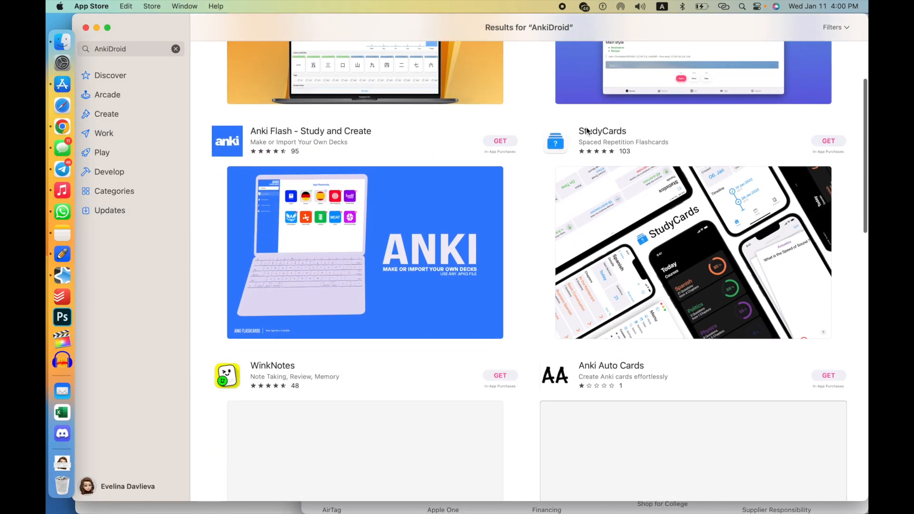
{"action": "scroll", "coordinate": [586, 126], "scroll_direction": "up", "scroll_amount": 5}
{"action": "scroll", "coordinate": [586, 126], "scroll_direction": "up", "scroll_amount": 5}
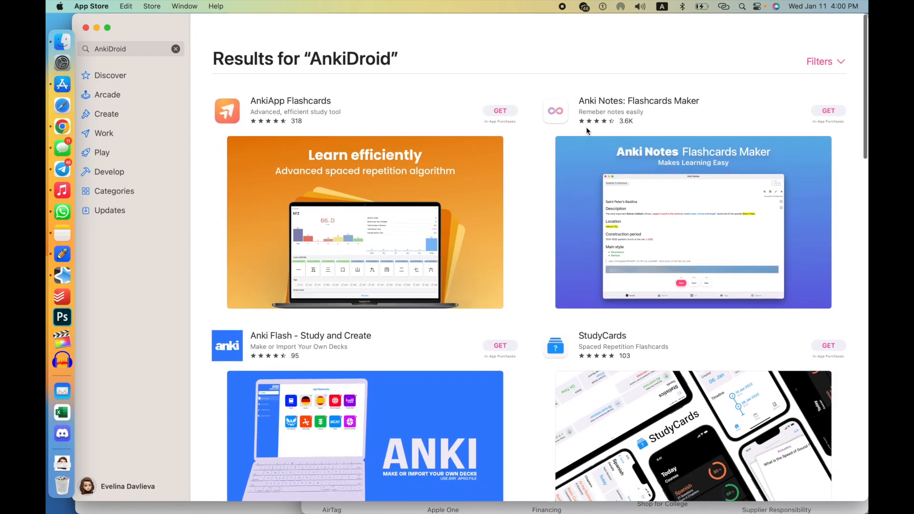
Switch back to Chrome, close the Apple search page and return to the Anki website
{"action": "key", "text": "ctrl+Up"}
{"action": "left_click", "coordinate": [497, 399]}
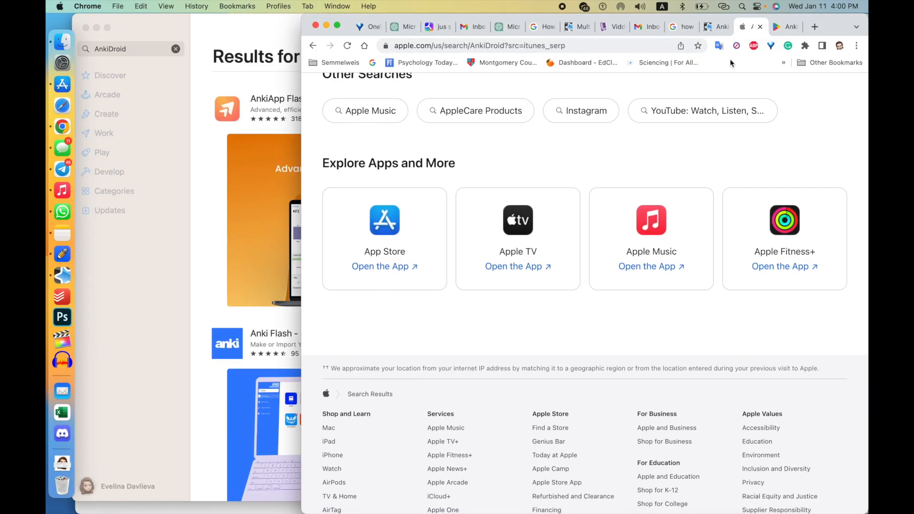
{"action": "left_click", "coordinate": [760, 27]}
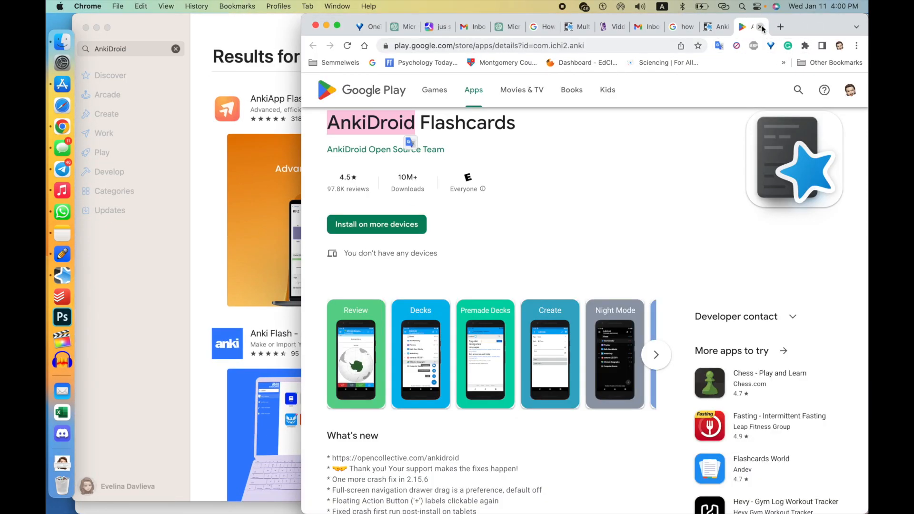
{"action": "scroll", "coordinate": [567, 331], "scroll_direction": "up", "scroll_amount": 2}
{"action": "left_click", "coordinate": [582, 265]}
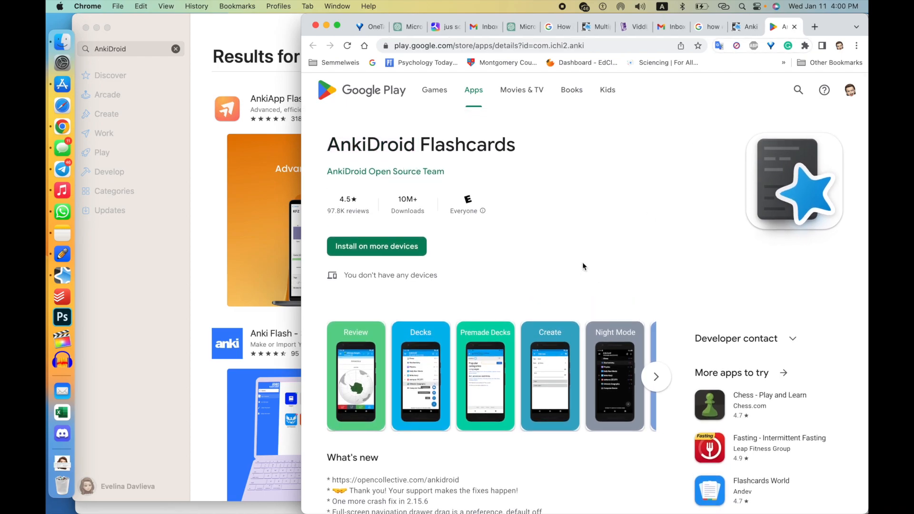
{"action": "left_click", "coordinate": [746, 27]}
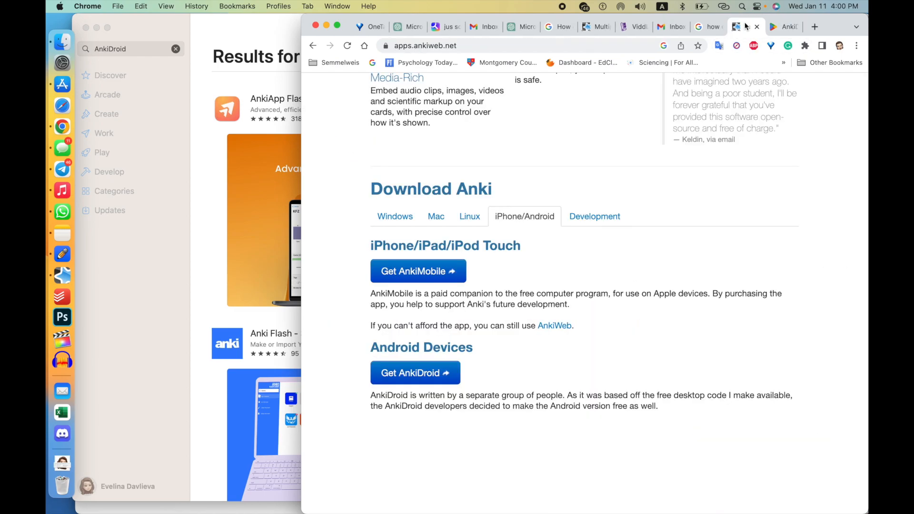
Go to the start of the Anki home page and jump from there to its download section
{"action": "scroll", "coordinate": [587, 204], "scroll_direction": "up", "scroll_amount": 10}
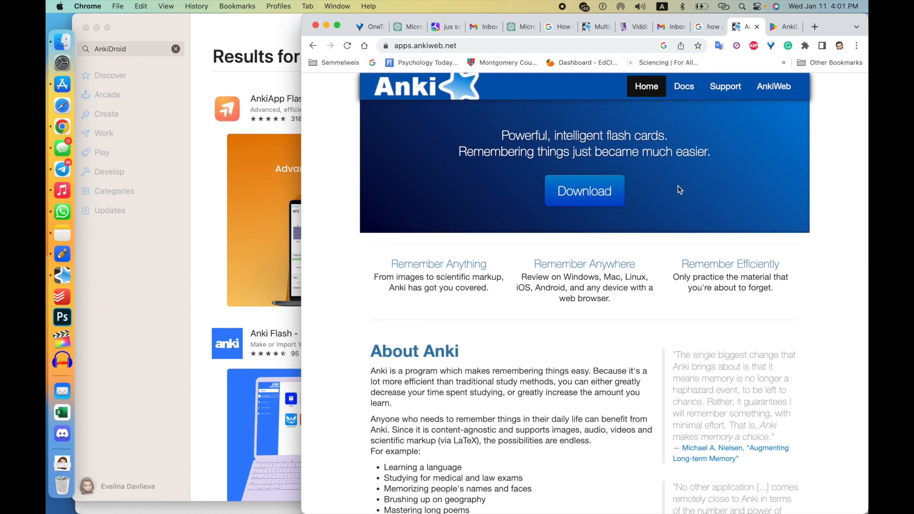
{"action": "left_click", "coordinate": [626, 279]}
{"action": "left_click", "coordinate": [610, 198]}
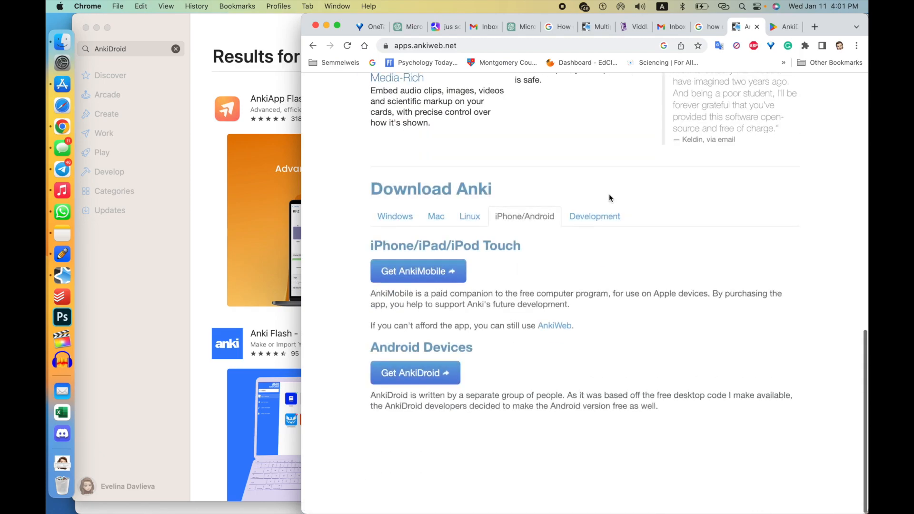
Show the Windows downloads and read the release remarks for versions 2.1.54 and 2.1.56
{"action": "left_click", "coordinate": [395, 216]}
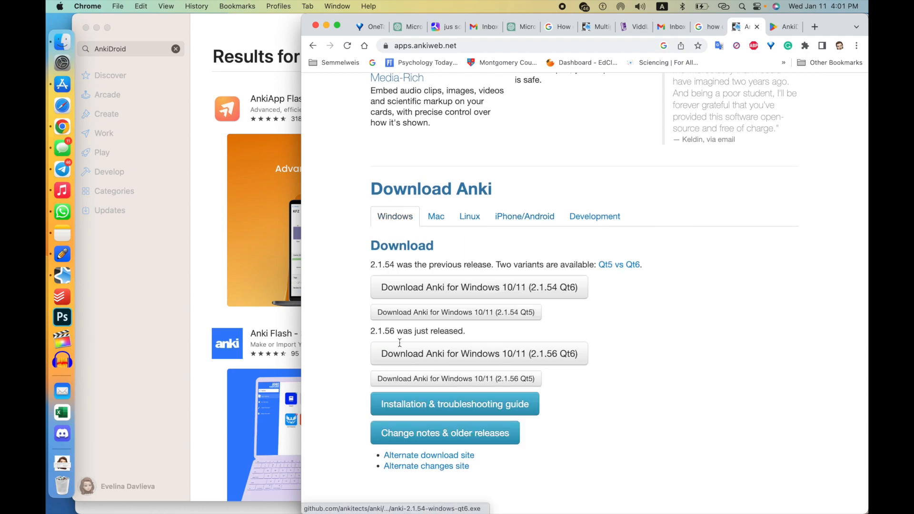
{"action": "scroll", "coordinate": [423, 318], "scroll_direction": "down", "scroll_amount": 2}
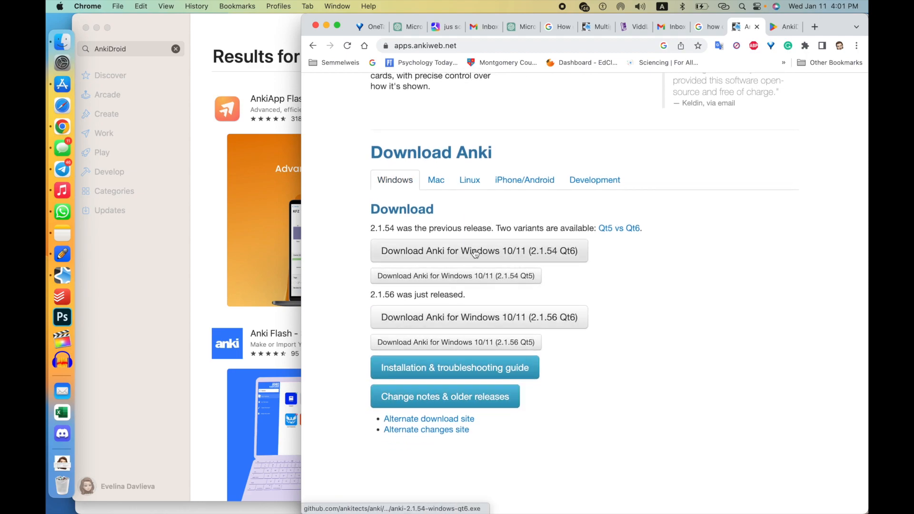
{"action": "left_click_drag", "start_coordinate": [376, 229], "coordinate": [486, 229]}
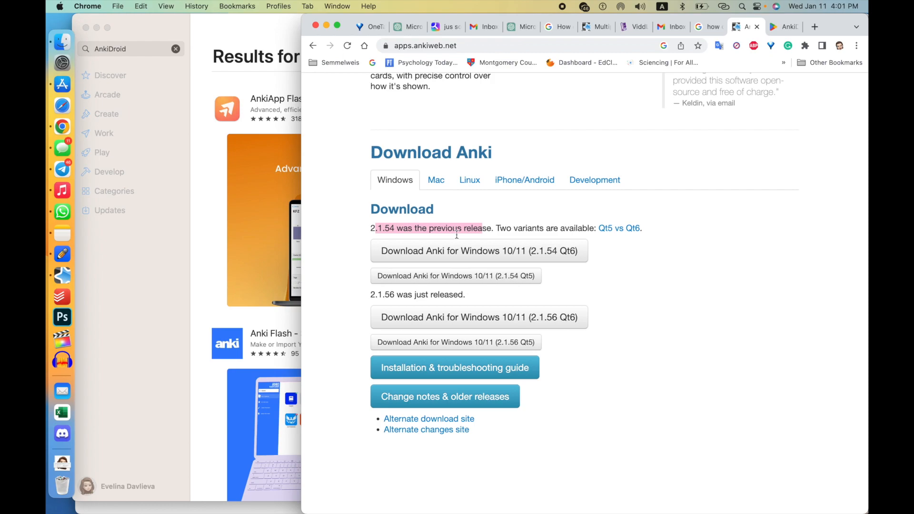
{"action": "left_click_drag", "start_coordinate": [378, 295], "coordinate": [429, 298]}
{"action": "left_click", "coordinate": [363, 293]}
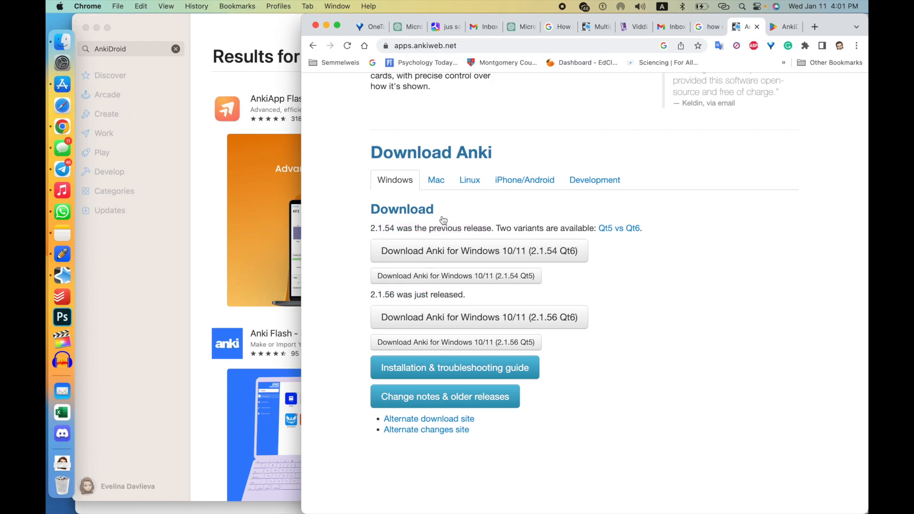
View the Mac, Linux, iPhone/Android and Development download options one after another
{"action": "left_click", "coordinate": [421, 186]}
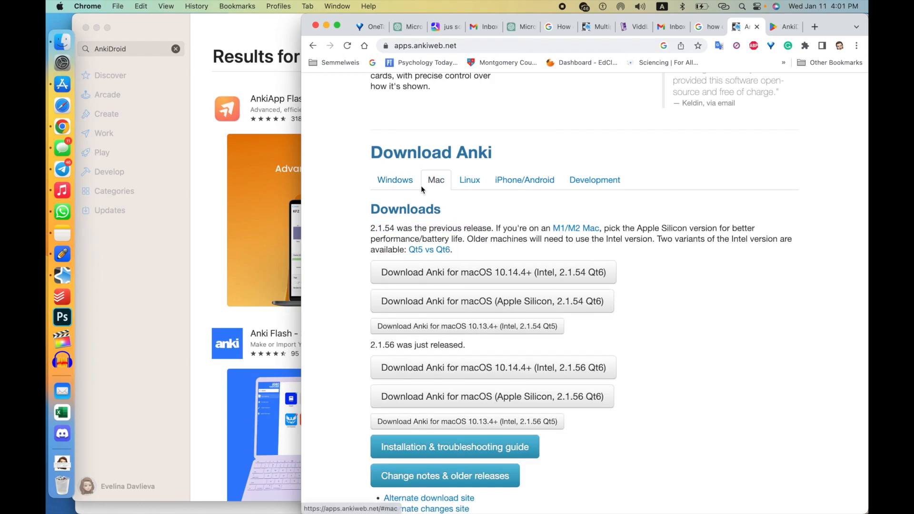
{"action": "left_click", "coordinate": [471, 179]}
{"action": "left_click", "coordinate": [528, 185]}
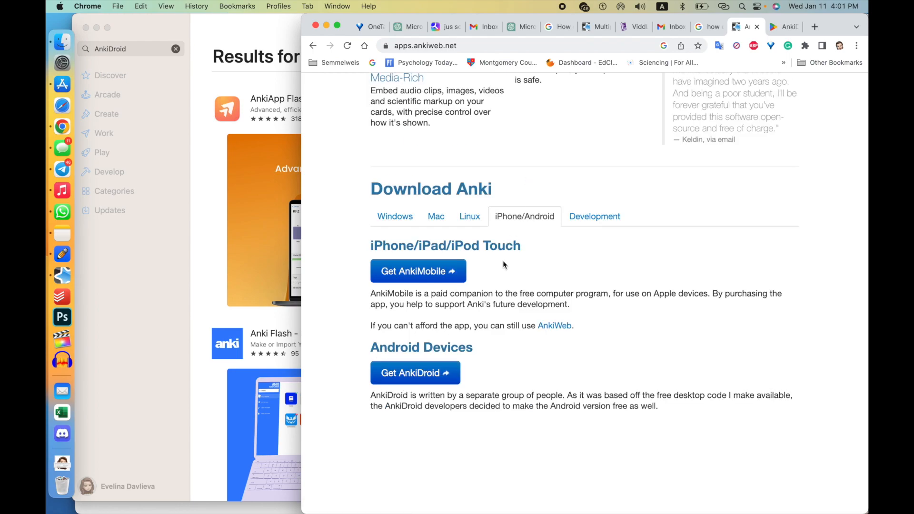
{"action": "left_click", "coordinate": [581, 216]}
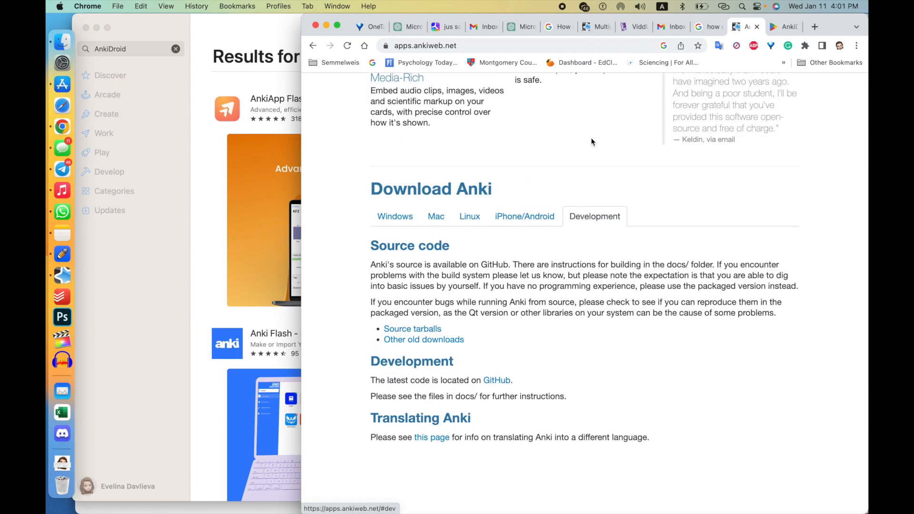
Switch from the Anki website to the Anki desktop app, display its profile list and open the profile named new
{"action": "left_click", "coordinate": [541, 210]}
{"action": "scroll", "coordinate": [561, 120], "scroll_direction": "up", "scroll_amount": 15}
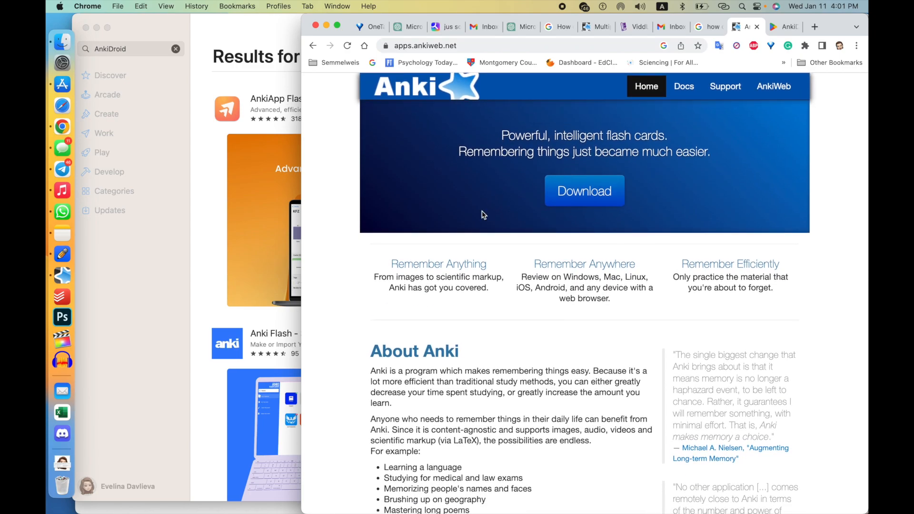
{"action": "key", "text": "ctrl+Up"}
{"action": "left_click", "coordinate": [410, 235]}
{"action": "left_click", "coordinate": [84, 7]}
{"action": "left_click", "coordinate": [108, 22]}
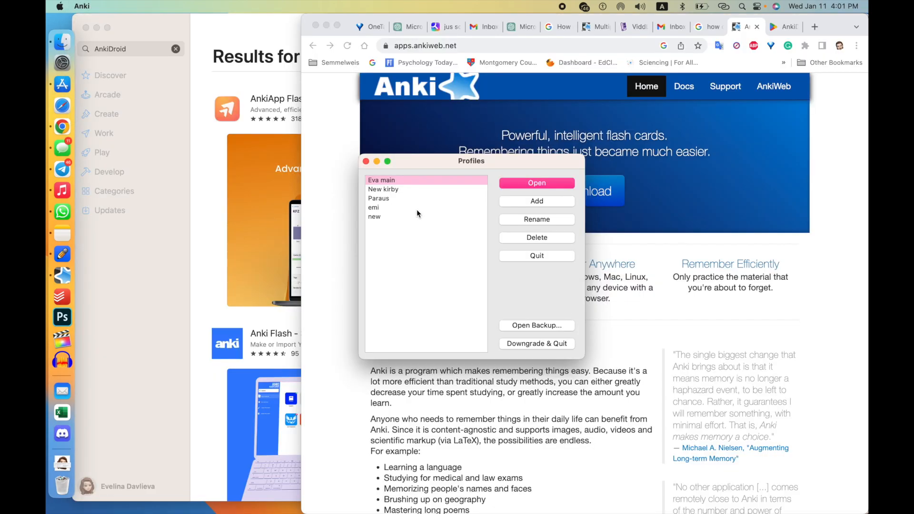
{"action": "left_click", "coordinate": [416, 216]}
{"action": "left_click", "coordinate": [523, 183]}
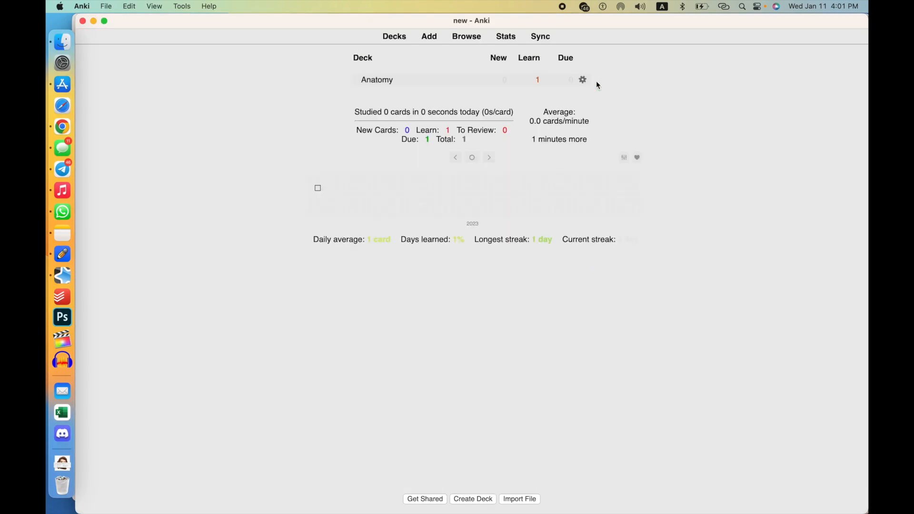
Delete the Anatomy deck, look into the Default deck and return to the deck list
{"action": "left_click", "coordinate": [582, 79]}
{"action": "left_click", "coordinate": [602, 119]}
{"action": "left_click", "coordinate": [374, 80]}
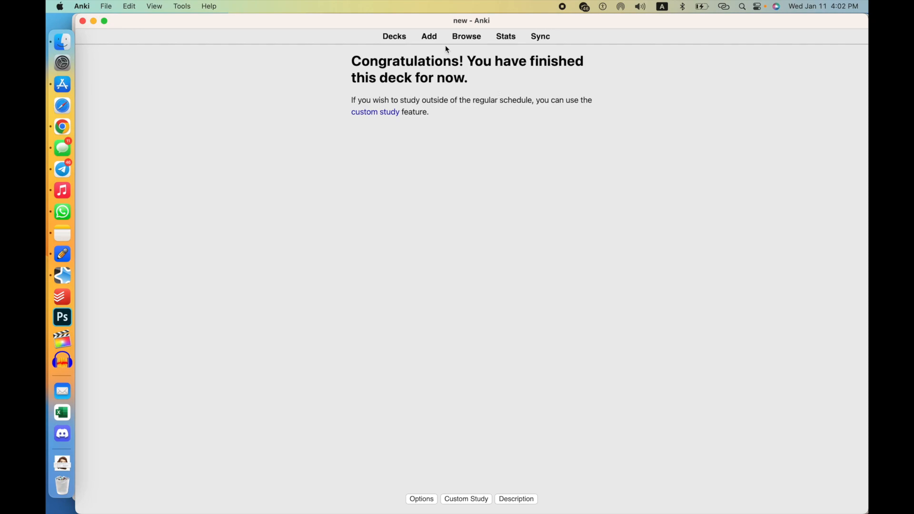
{"action": "left_click", "coordinate": [393, 38]}
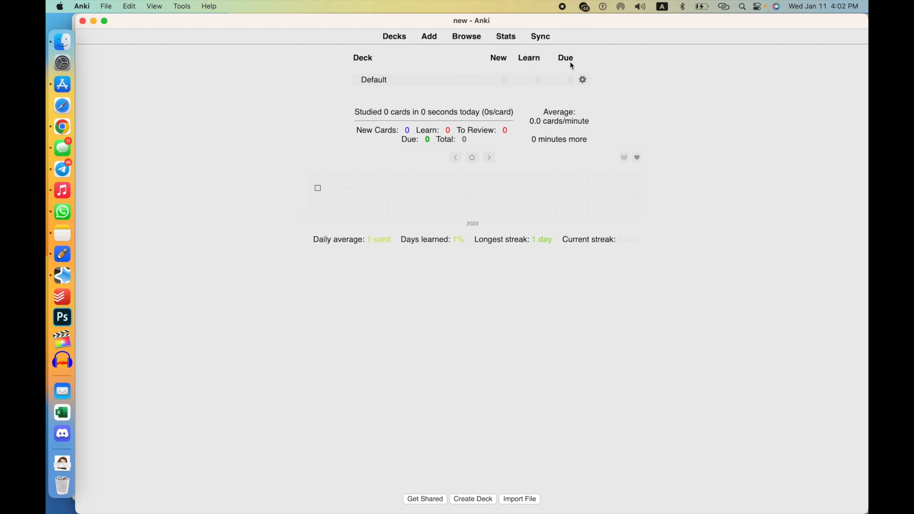
View the window for adding cards and its deck chooser, leaving both without adding a card or choosing a deck
{"action": "left_click", "coordinate": [430, 37]}
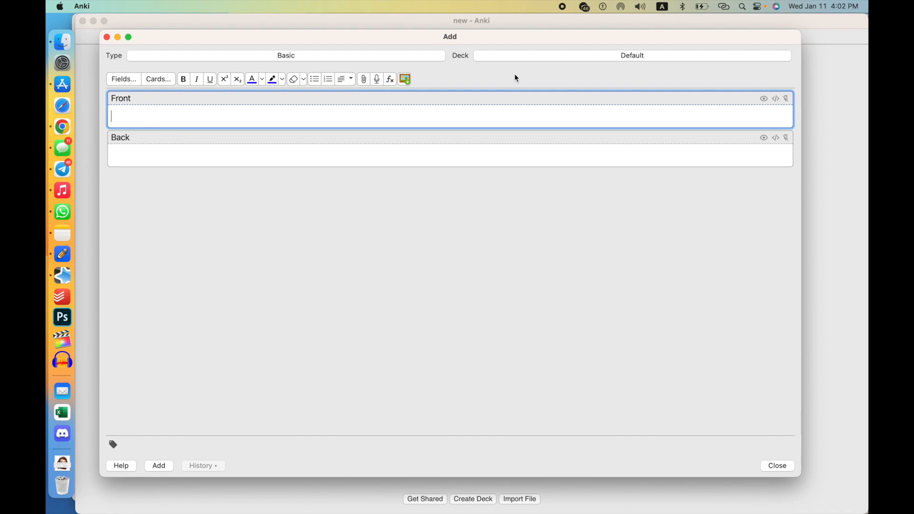
{"action": "left_click", "coordinate": [767, 468]}
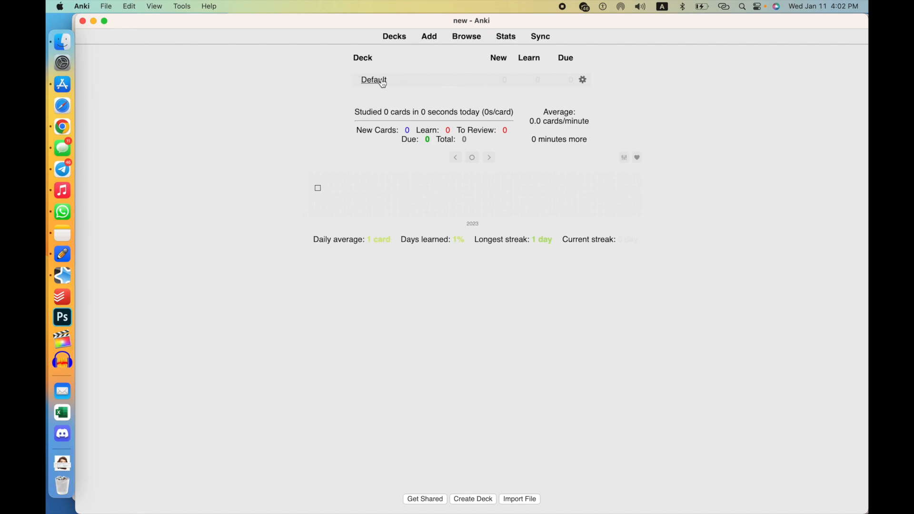
{"action": "left_click", "coordinate": [430, 37]}
{"action": "left_click", "coordinate": [590, 51]}
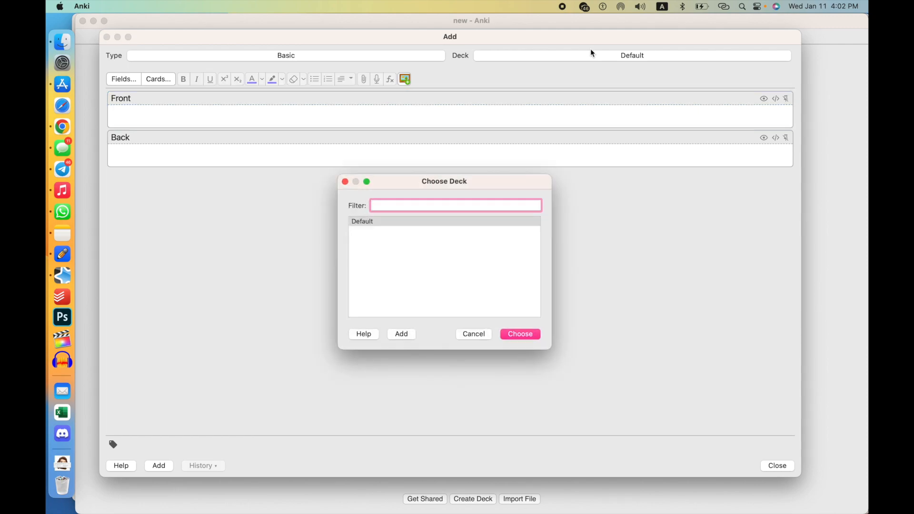
{"action": "left_click", "coordinate": [484, 332]}
{"action": "left_click", "coordinate": [107, 36]}
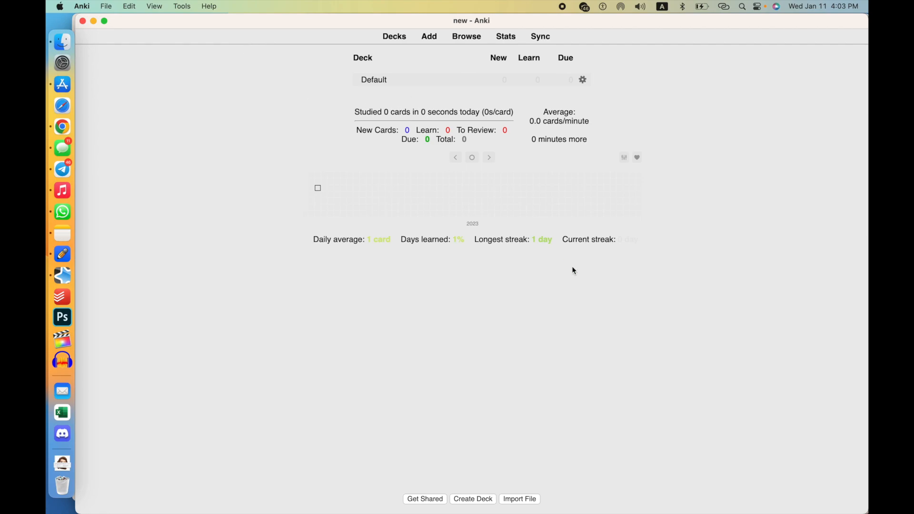
Create a new deck named Semester 1
{"action": "left_click", "coordinate": [473, 499]}
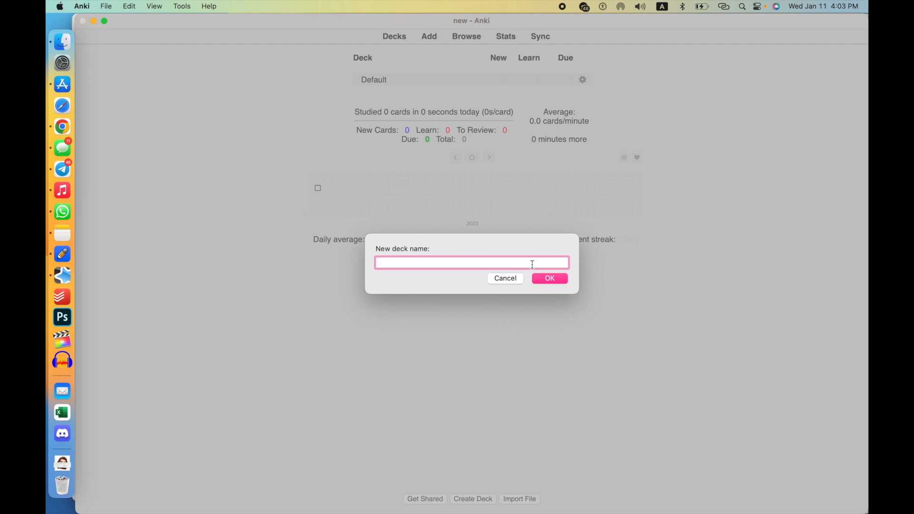
{"action": "type", "text": "Semester `"}
{"action": "key", "text": "BackSpace"}
{"action": "type", "text": "1"}
{"action": "key", "text": "Return"}
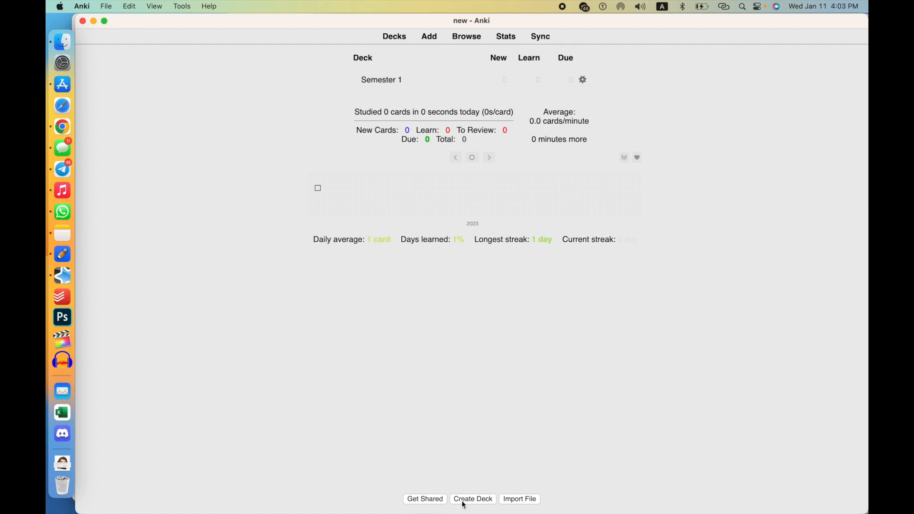
Create a deck named Anatomy and nest it inside Semester 1, expanding the parent deck to show it
{"action": "left_click", "coordinate": [464, 501]}
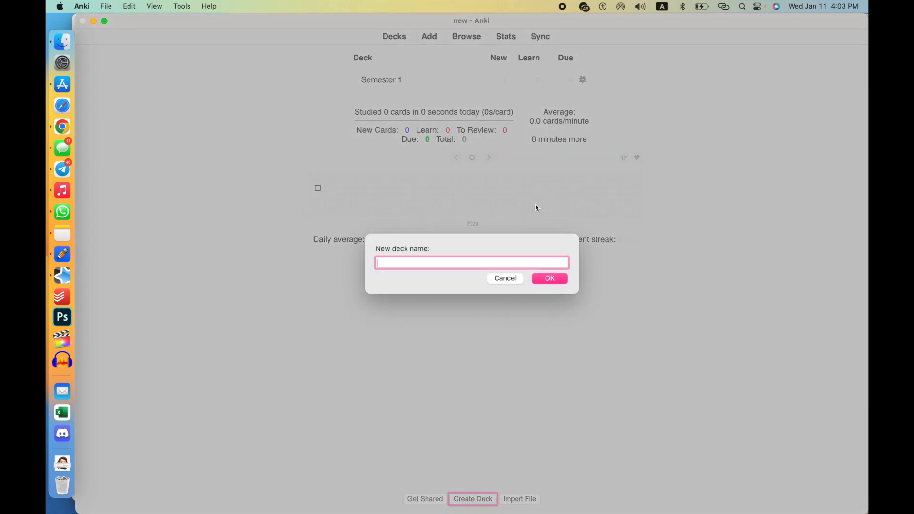
{"action": "type", "text": "Anatomy"}
{"action": "left_click", "coordinate": [562, 277]}
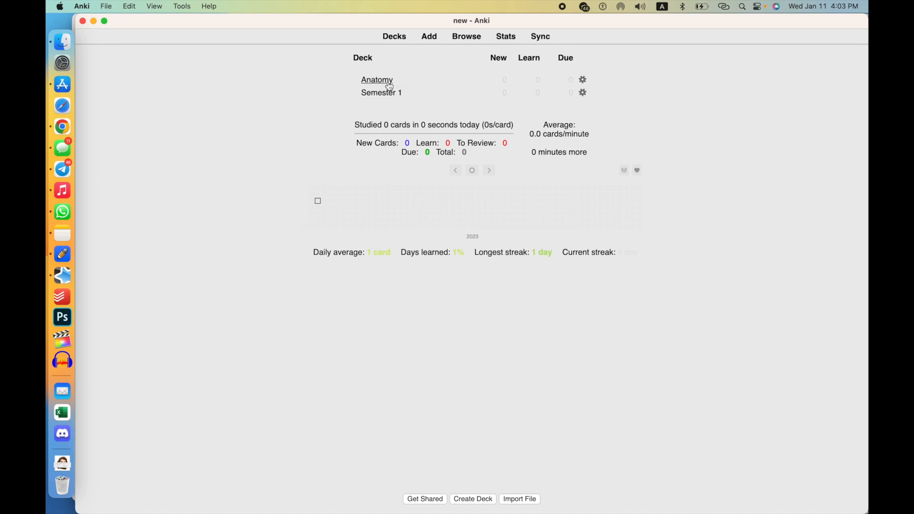
{"action": "left_click_drag", "start_coordinate": [389, 86], "coordinate": [407, 70]}
{"action": "left_click_drag", "start_coordinate": [404, 81], "coordinate": [391, 97]}
{"action": "left_click", "coordinate": [356, 81]}
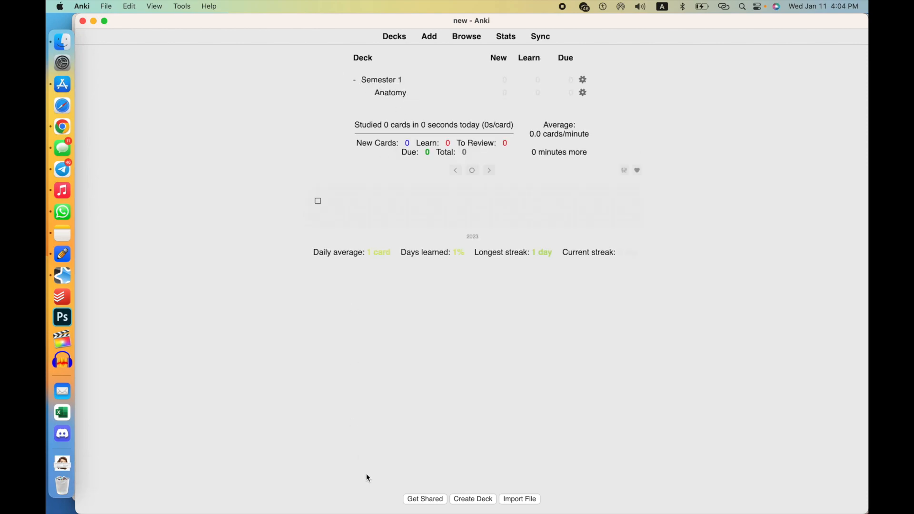
Create a new deck named Biophysics
{"action": "left_click", "coordinate": [473, 499]}
{"action": "type", "text": "bio"}
{"action": "key", "text": "BackSpace"}
{"action": "key", "text": "BackSpace"}
{"action": "key", "text": "BackSpace"}
{"action": "type", "text": "Ni"}
{"action": "key", "text": "BackSpace"}
{"action": "type", "text": "Biophysics"}
{"action": "key", "text": "Return"}
Create a deck named Chemistry and move both Chemistry and Biophysics into Semester 1 as subdecks
{"action": "left_click", "coordinate": [477, 502]}
{"action": "type", "text": "hemistry"}
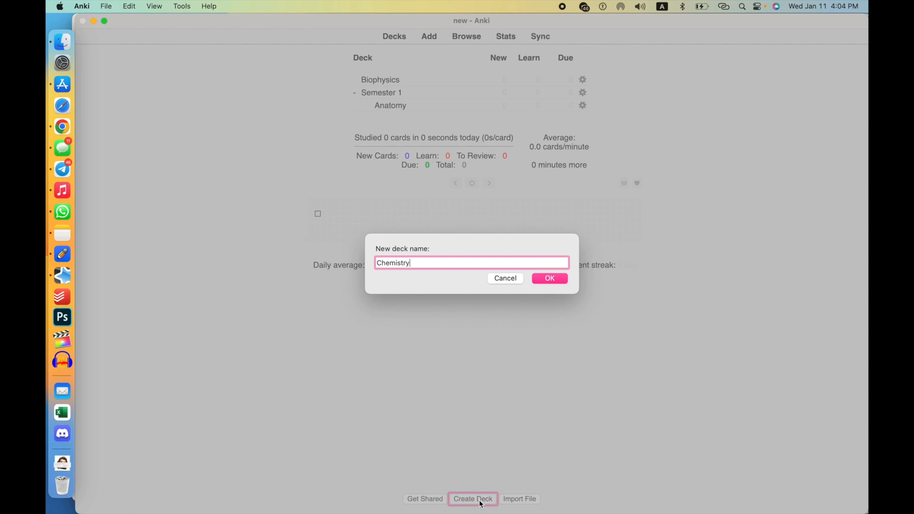
{"action": "key", "text": "Return"}
{"action": "left_click_drag", "start_coordinate": [391, 91], "coordinate": [393, 105]}
{"action": "left_click_drag", "start_coordinate": [391, 80], "coordinate": [398, 95]}
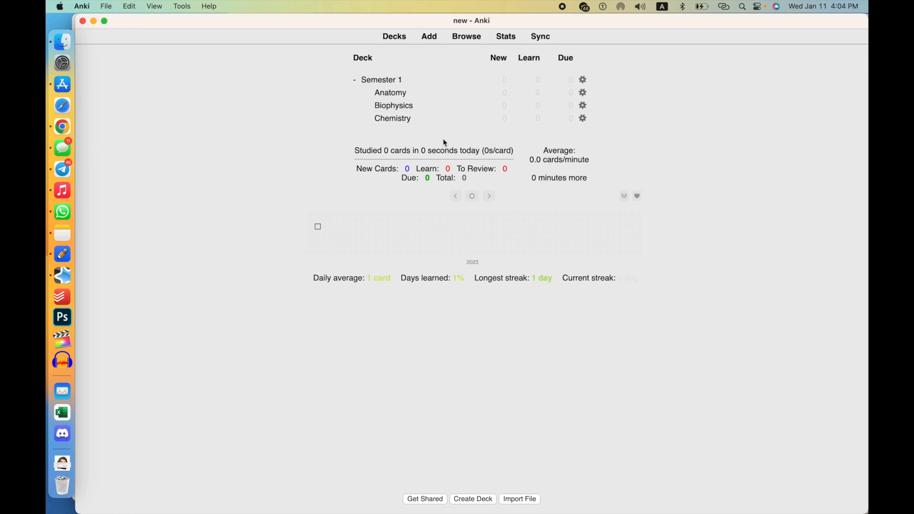
Create a deck named upper body and nest it inside Anatomy, expanding Anatomy to show it
{"action": "left_click", "coordinate": [484, 500]}
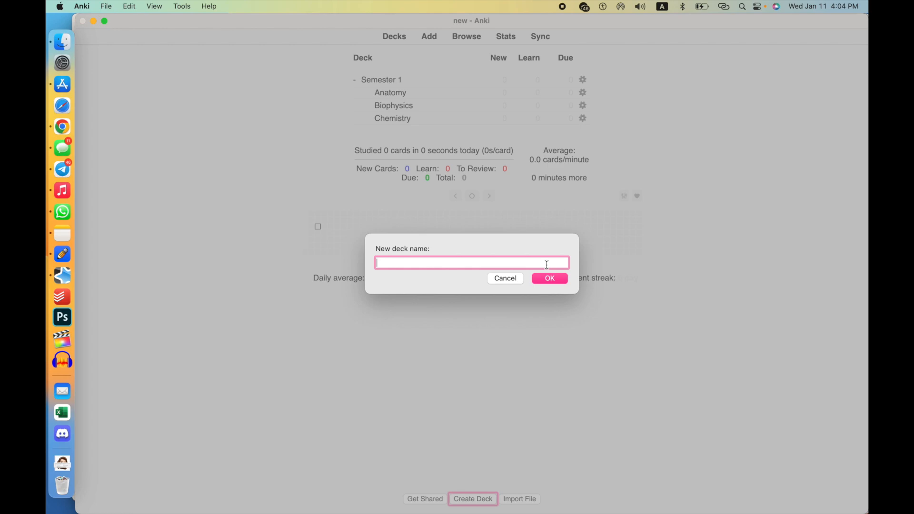
{"action": "type", "text": "uppr b"}
{"action": "key", "text": "BackSpace"}
{"action": "key", "text": "BackSpace"}
{"action": "key", "text": "BackSpace"}
{"action": "type", "text": "er"}
{"action": "key", "text": "BackSpace"}
{"action": "key", "text": "BackSpace"}
{"action": "type", "text": "er body"}
{"action": "key", "text": "Return"}
{"action": "left_click_drag", "start_coordinate": [396, 137], "coordinate": [408, 93]}
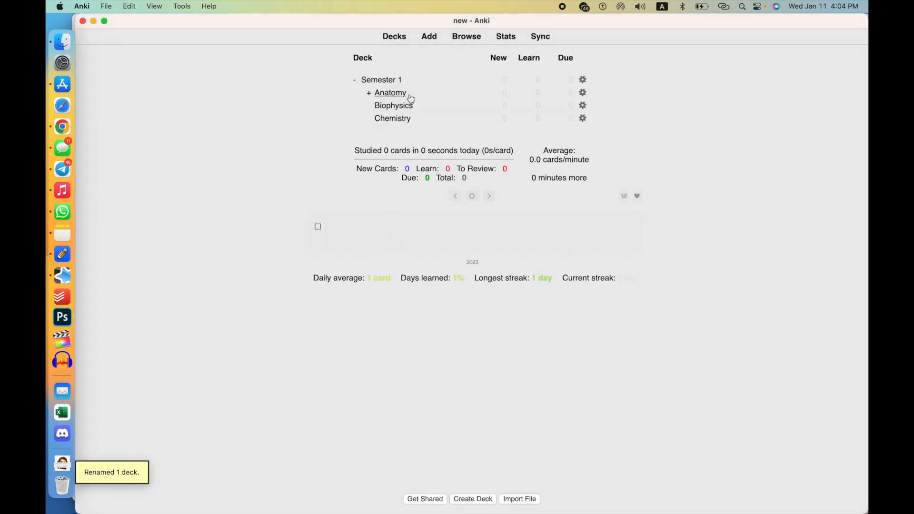
{"action": "left_click", "coordinate": [370, 94]}
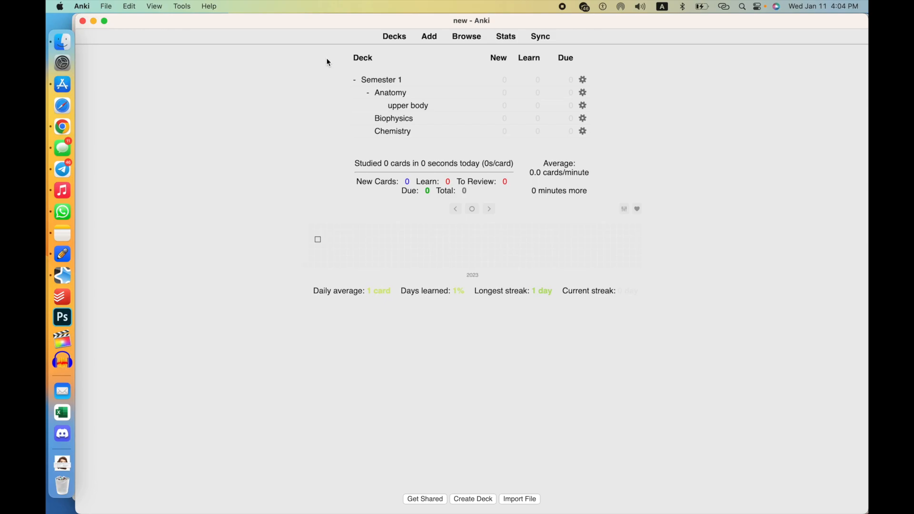
Switch to Chrome, look over the Anki home page and return to the Anki desktop app
{"action": "key", "text": "ctrl+Up"}
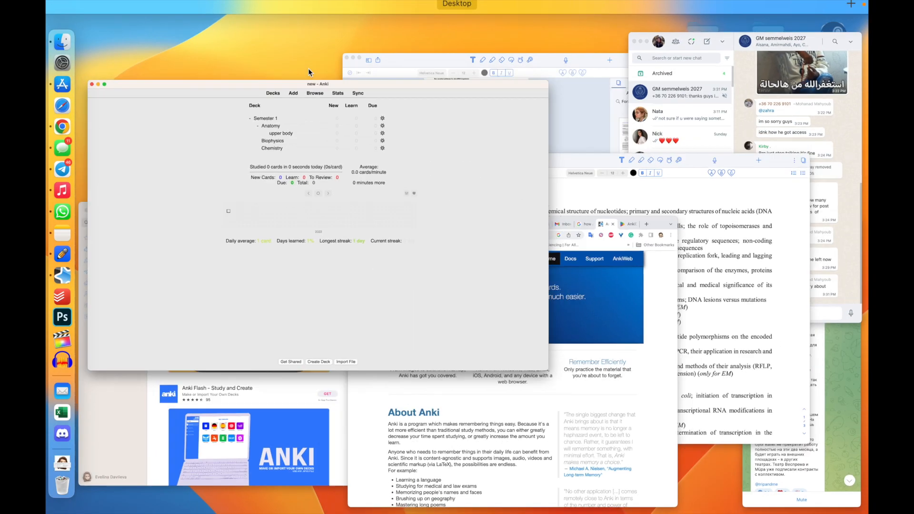
{"action": "left_click", "coordinate": [481, 371]}
{"action": "scroll", "coordinate": [480, 371], "scroll_direction": "down", "scroll_amount": 5}
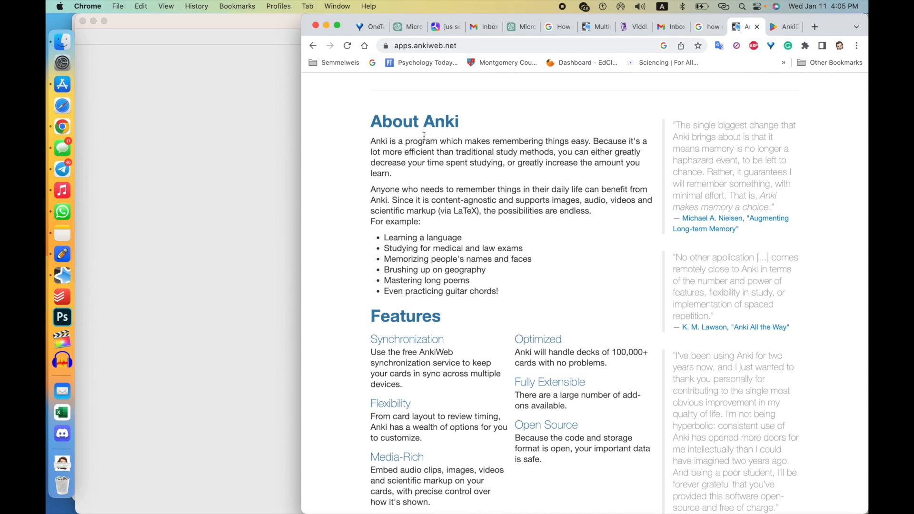
{"action": "scroll", "coordinate": [640, 202], "scroll_direction": "up", "scroll_amount": 5}
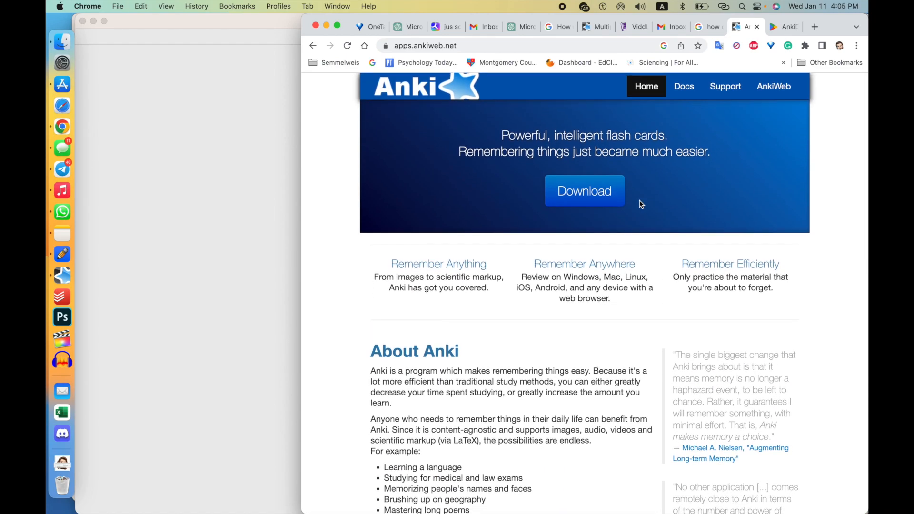
{"action": "left_click", "coordinate": [287, 240]}
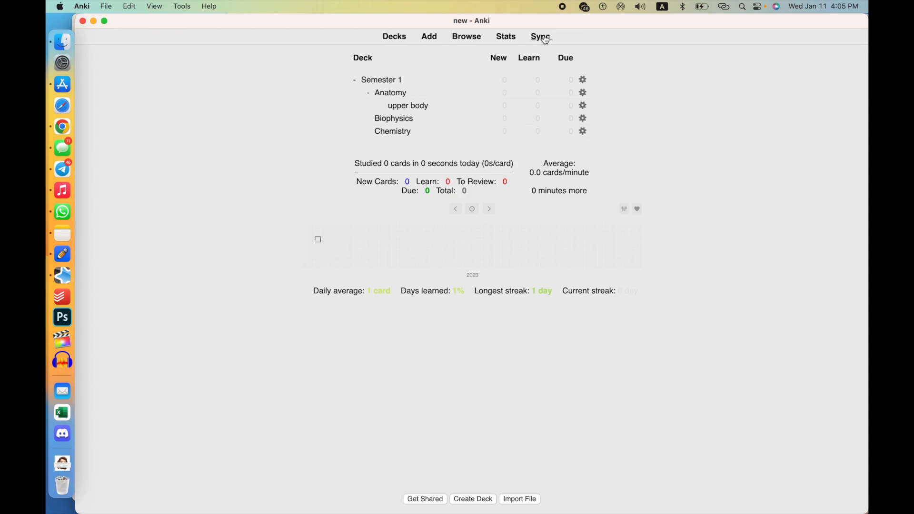
{"action": "left_click", "coordinate": [81, 4]}
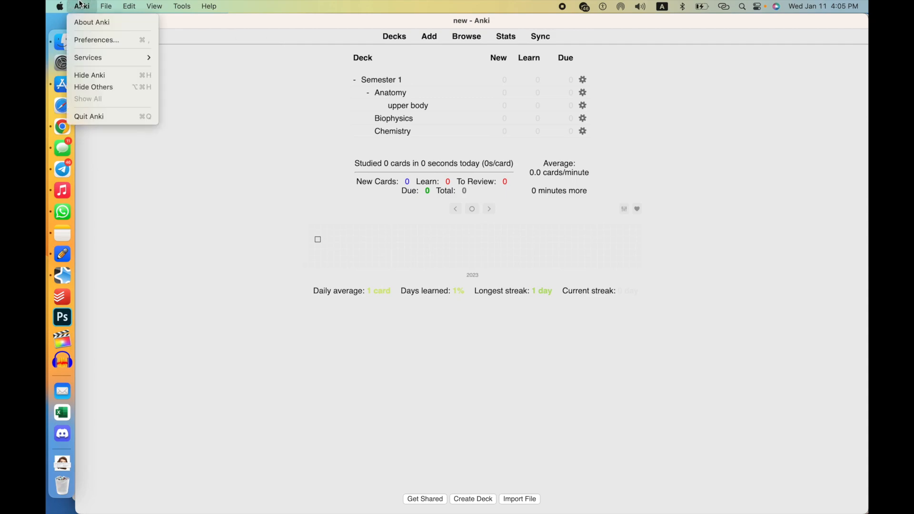
{"action": "mouse_move", "coordinate": [102, 5]}
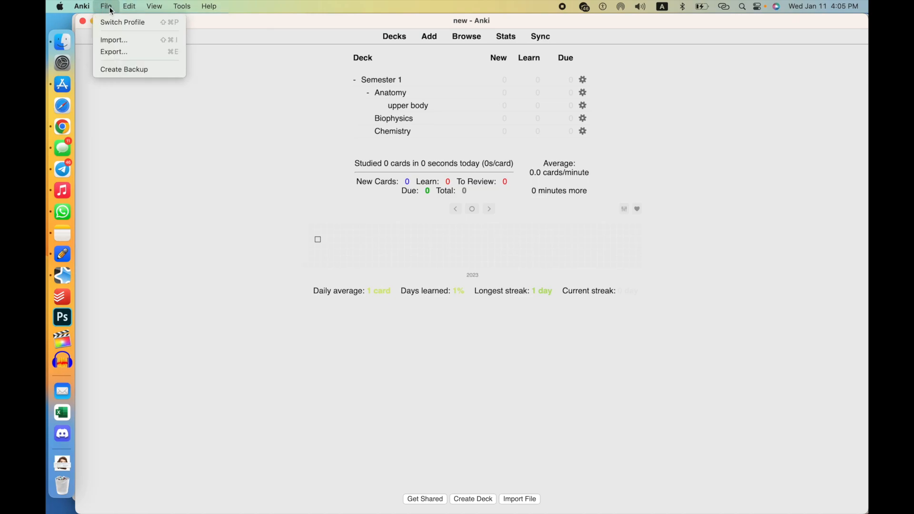
{"action": "left_click", "coordinate": [319, 84]}
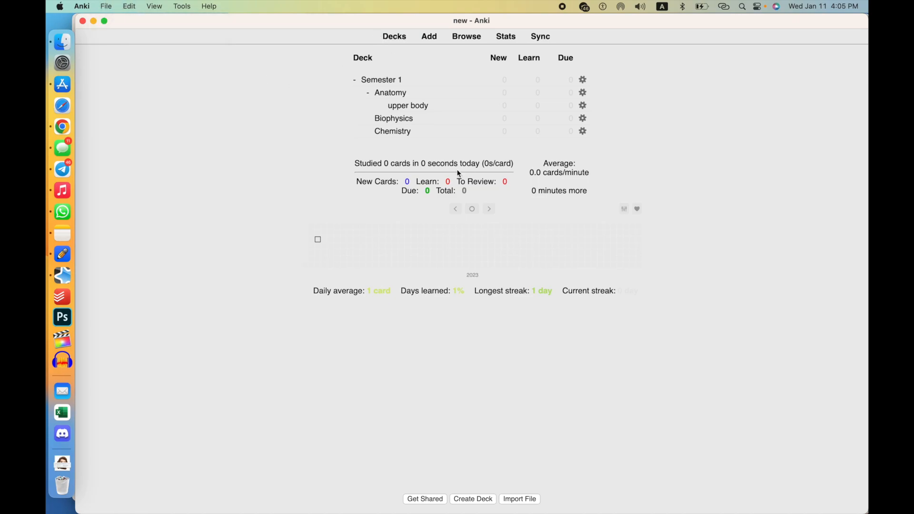
Switch to Chrome and go from the Anki home page to the AnkiWeb site
{"action": "key", "text": "ctrl+Up"}
{"action": "left_click", "coordinate": [464, 360]}
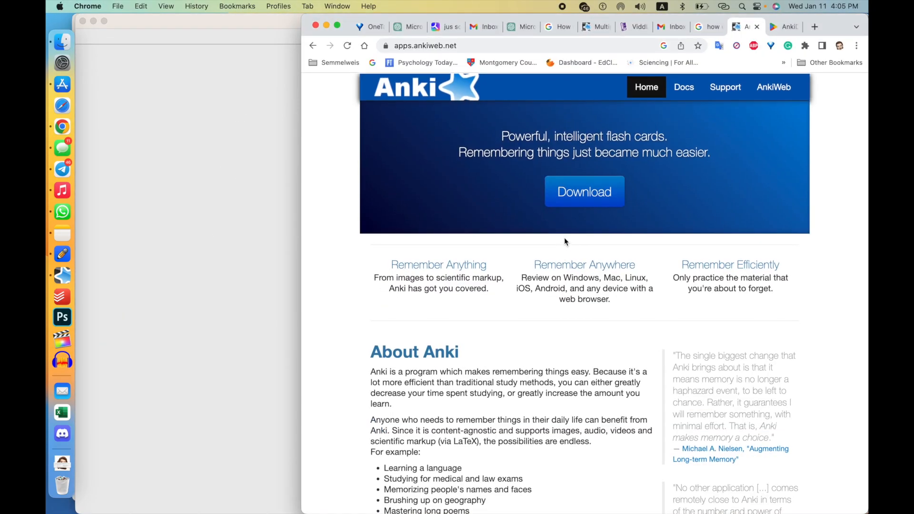
{"action": "left_click", "coordinate": [754, 91]}
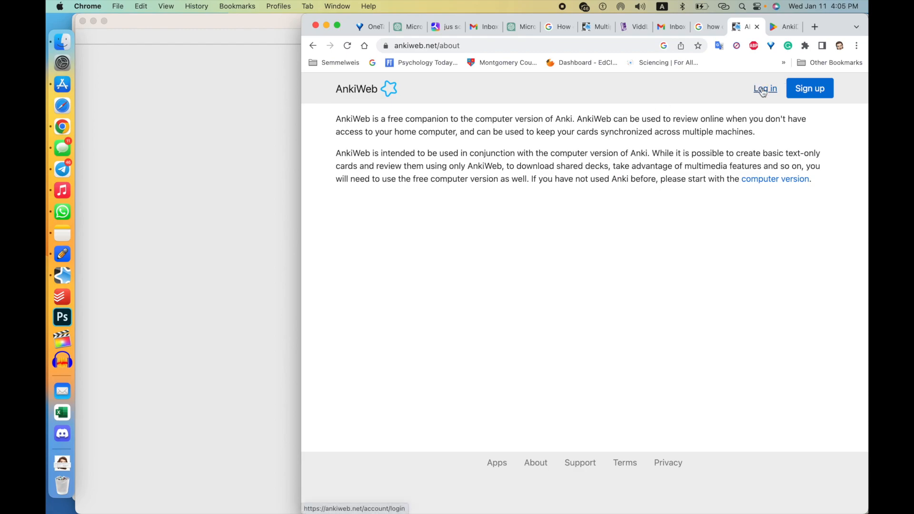
Go to the AnkiWeb sign-up form and examine its email, repeated email and password fields
{"action": "left_click", "coordinate": [810, 90]}
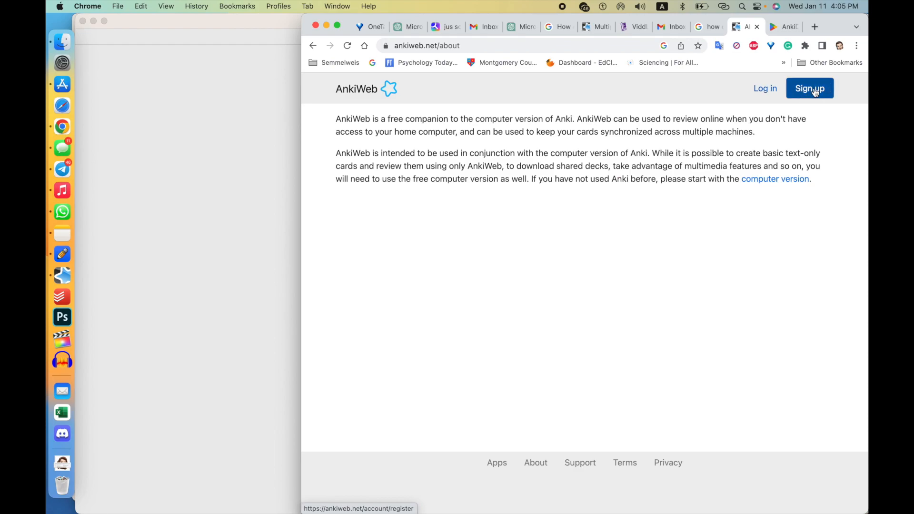
{"action": "left_click", "coordinate": [444, 218]}
{"action": "left_click", "coordinate": [448, 261]}
{"action": "left_click", "coordinate": [452, 246]}
{"action": "left_click", "coordinate": [423, 317]}
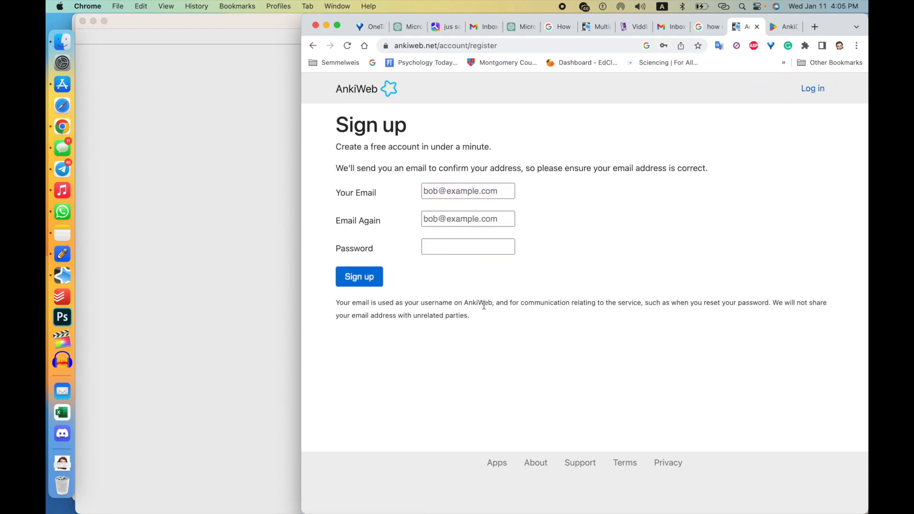
Log in to the existing AnkiWeb account and look through its deck list
{"action": "left_click", "coordinate": [812, 89]}
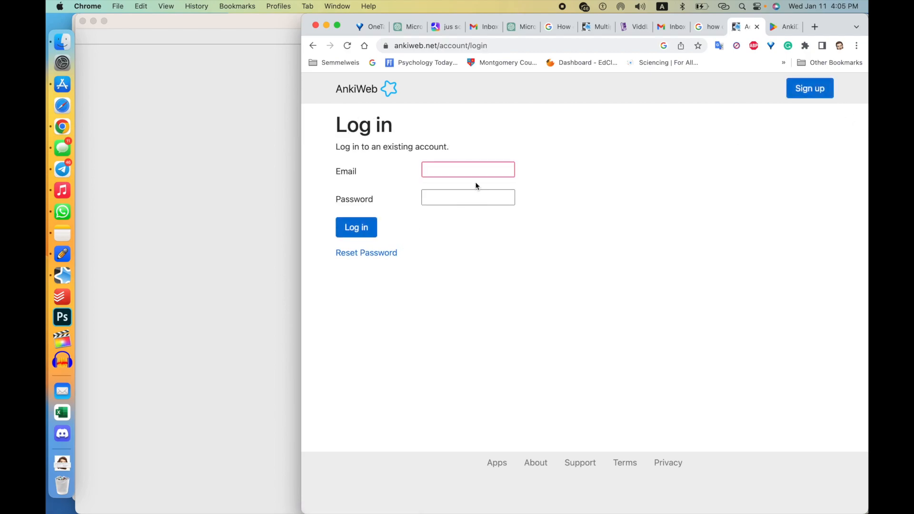
{"action": "left_click", "coordinate": [373, 226]}
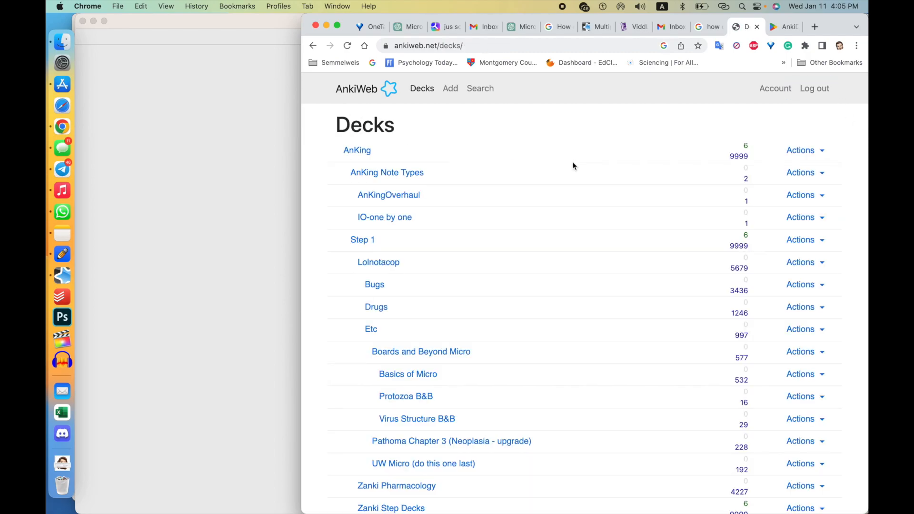
{"action": "scroll", "coordinate": [528, 259], "scroll_direction": "down", "scroll_amount": 15}
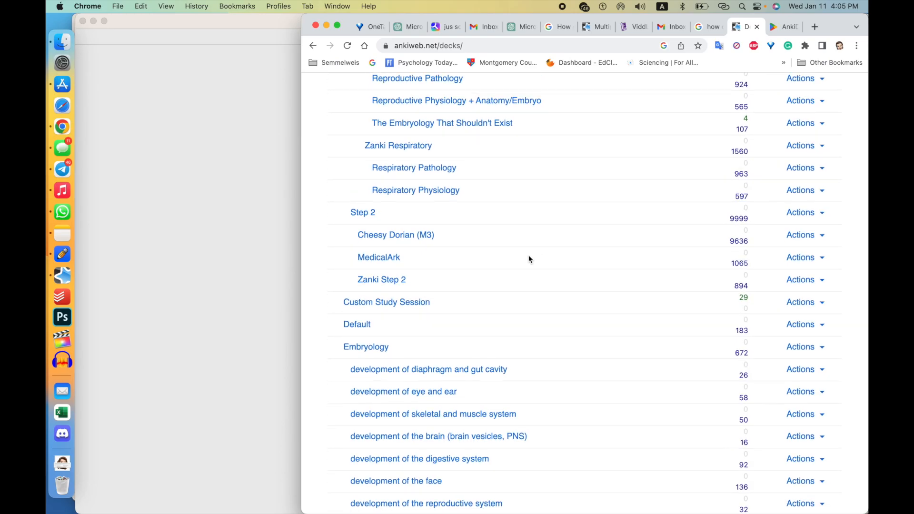
{"action": "scroll", "coordinate": [529, 259], "scroll_direction": "up", "scroll_amount": 20}
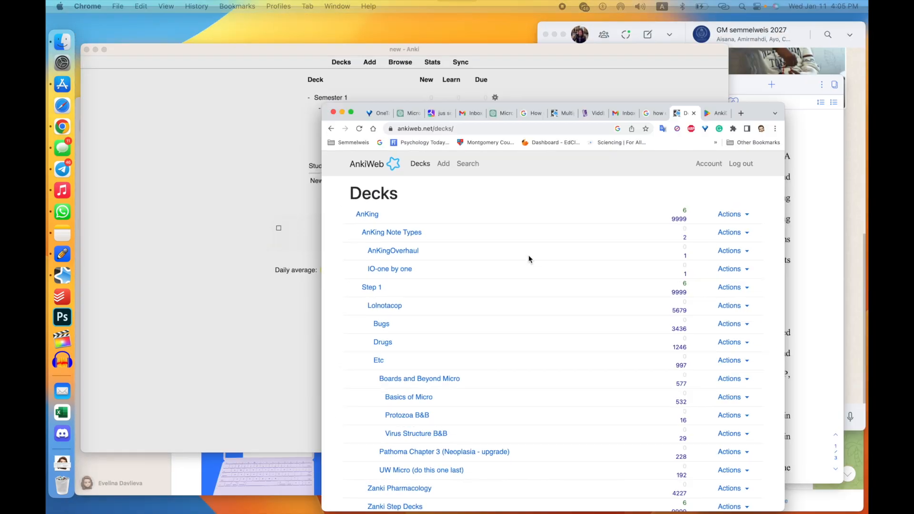
Switch to the Anki desktop app, start a sync to examine the AnkiWeb ID and password fields, and dismiss the login dialog
{"action": "key", "text": "ctrl+Up"}
{"action": "left_click", "coordinate": [323, 273]}
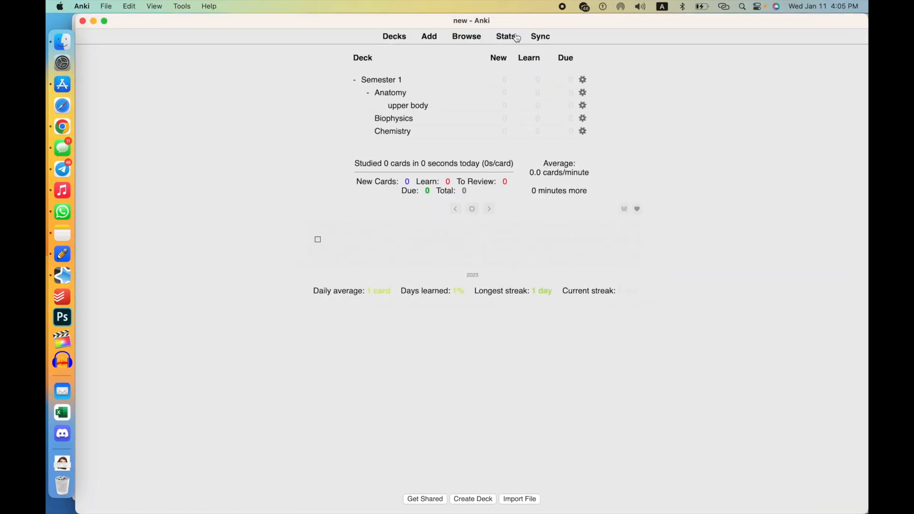
{"action": "left_click", "coordinate": [541, 37]}
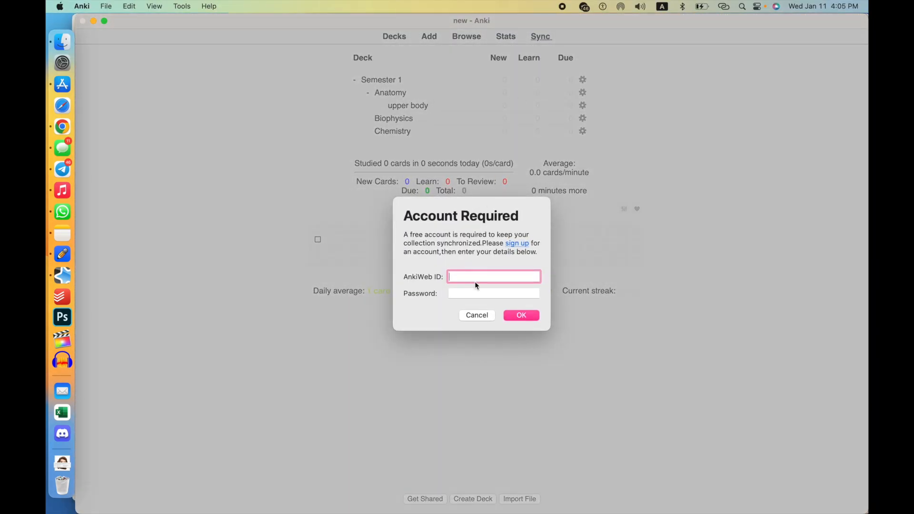
{"action": "left_click", "coordinate": [418, 277]}
{"action": "key", "text": "ctrl+Up"}
{"action": "left_click", "coordinate": [536, 343]}
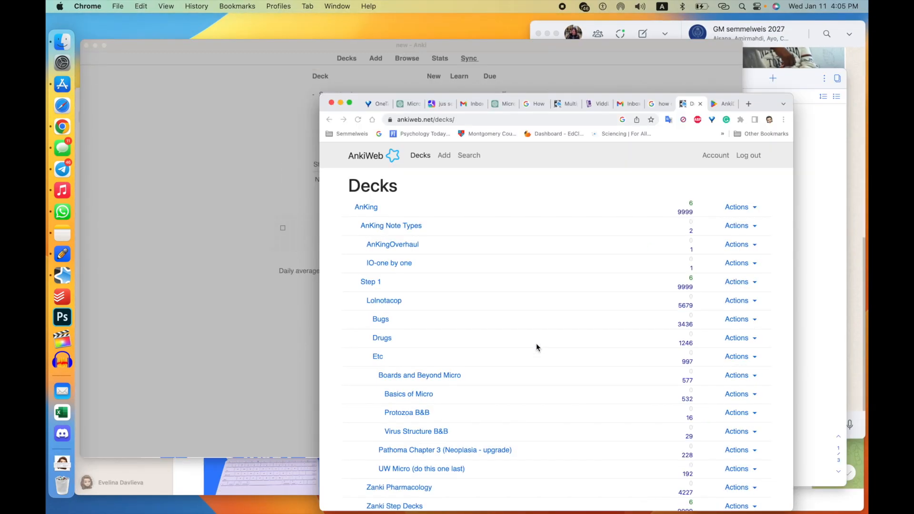
{"action": "left_click", "coordinate": [247, 310]}
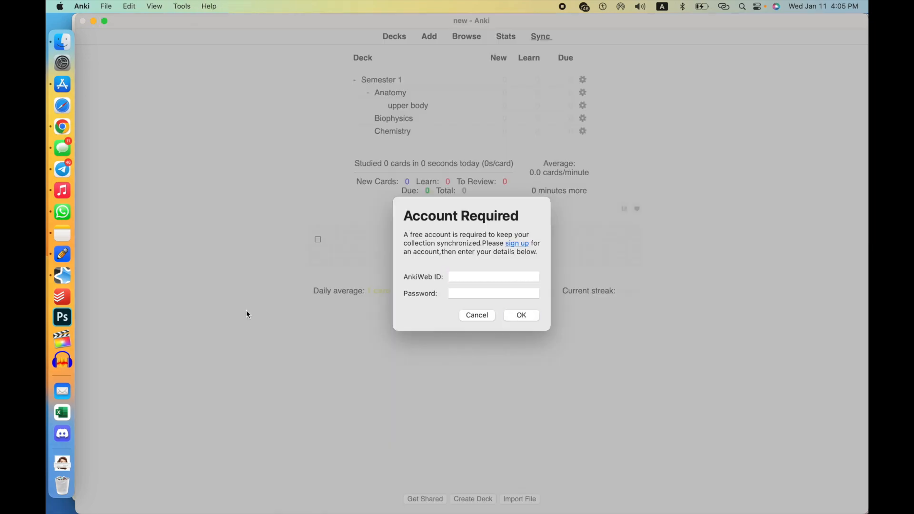
{"action": "left_click", "coordinate": [475, 315]}
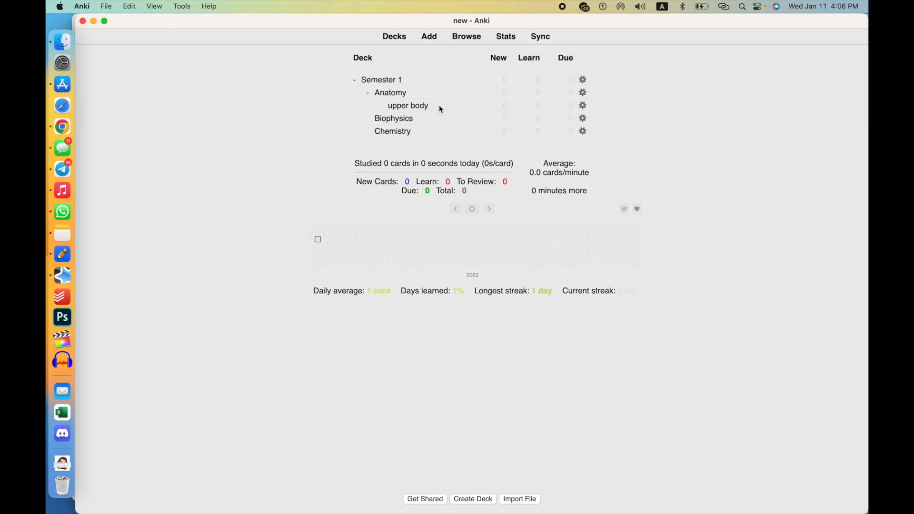
Switch to the main user profile, first in the profile list, and look through its deck list
{"action": "left_click", "coordinate": [88, 5]}
{"action": "mouse_move", "coordinate": [106, 5]}
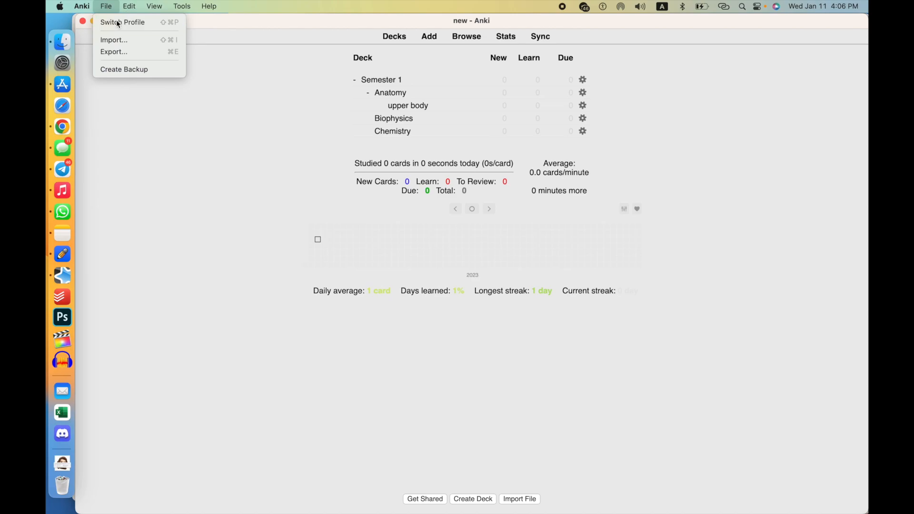
{"action": "left_click", "coordinate": [114, 22]}
{"action": "left_click", "coordinate": [438, 184]}
{"action": "left_click", "coordinate": [505, 182]}
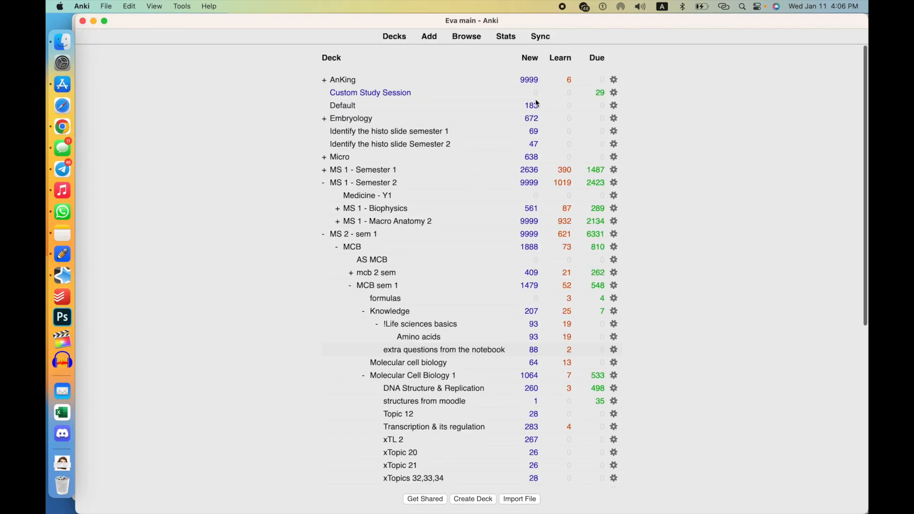
{"action": "scroll", "coordinate": [505, 250], "scroll_direction": "down", "scroll_amount": 10}
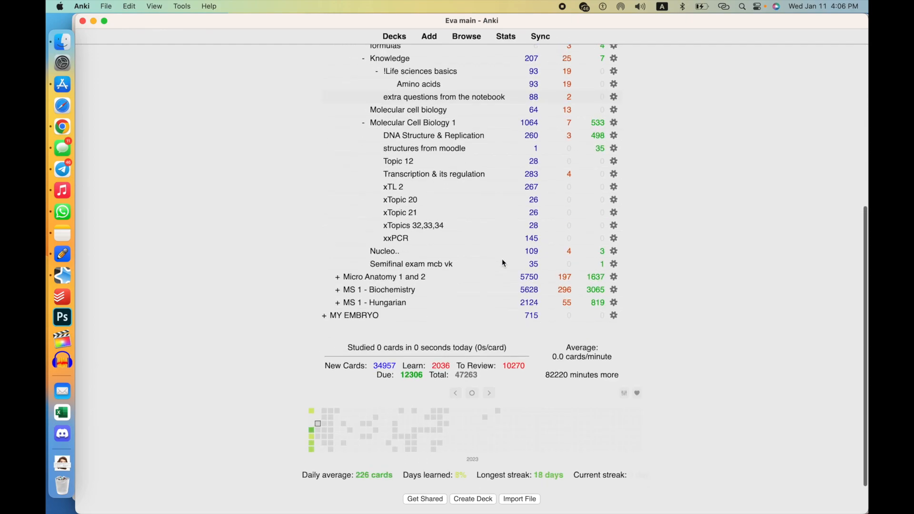
{"action": "scroll", "coordinate": [503, 260], "scroll_direction": "up", "scroll_amount": 10}
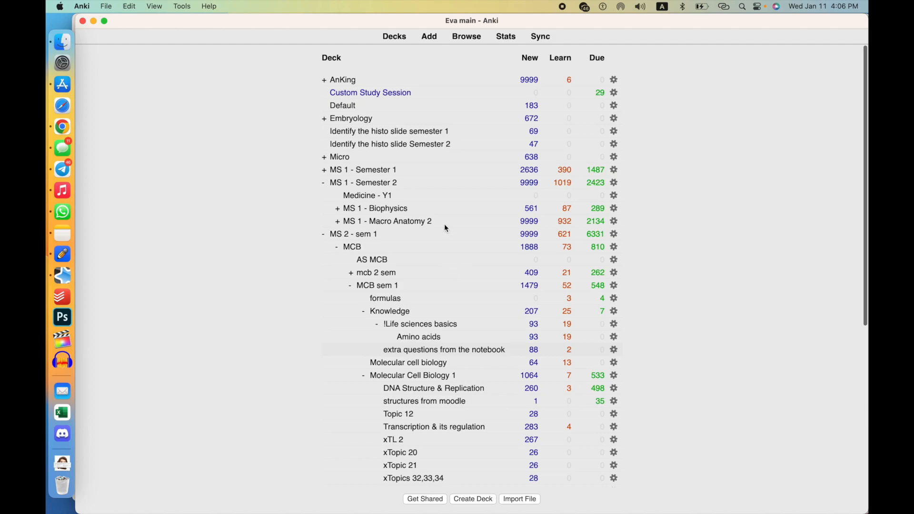
{"action": "key", "text": "ctrl+Up"}
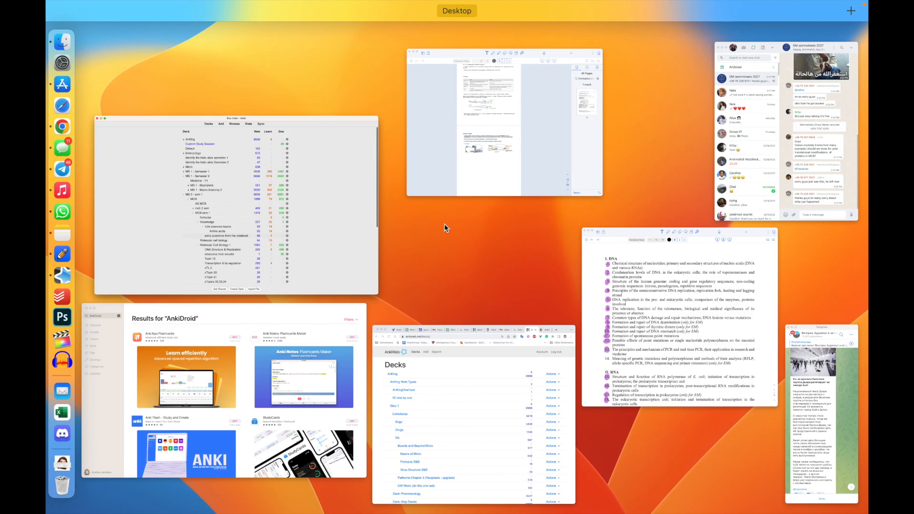
{"action": "key", "text": "ctrl+Up"}
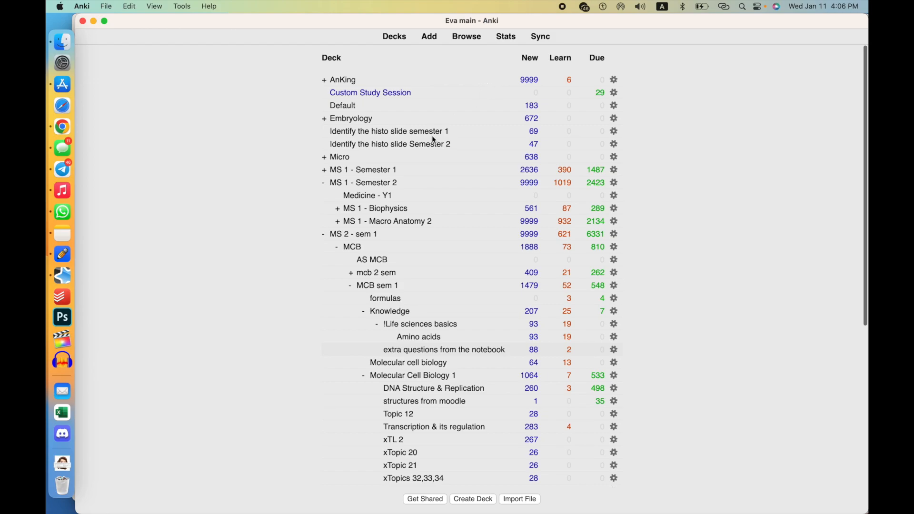
Switch back to the profile named new
{"action": "left_click", "coordinate": [83, 6]}
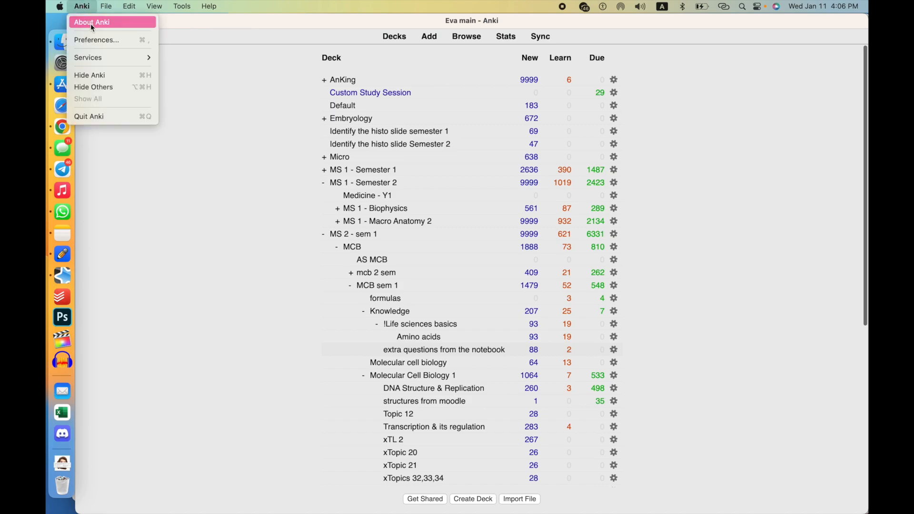
{"action": "mouse_move", "coordinate": [111, 9]}
{"action": "left_click", "coordinate": [116, 24]}
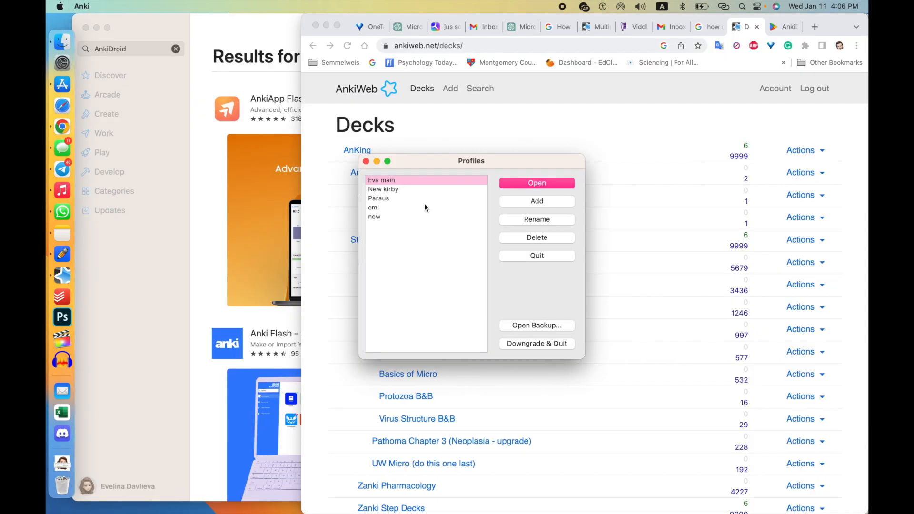
{"action": "left_click", "coordinate": [422, 217]}
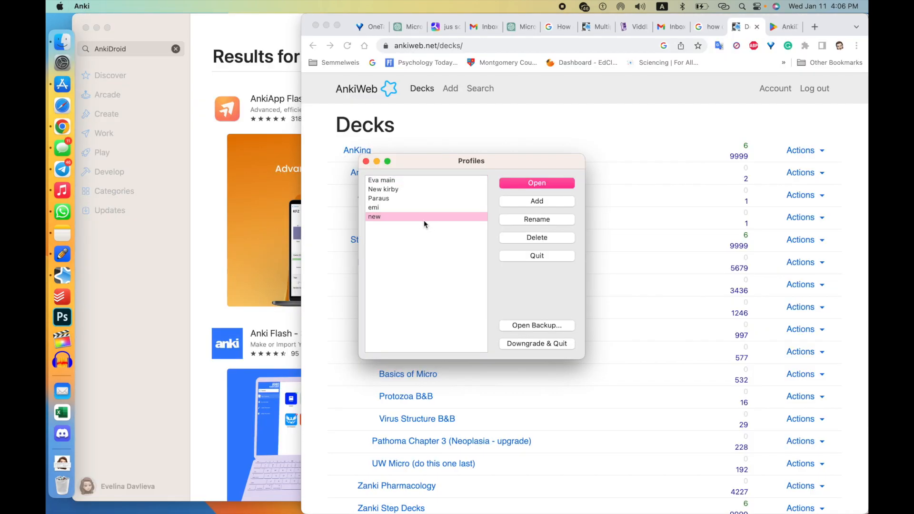
{"action": "left_click", "coordinate": [526, 182]}
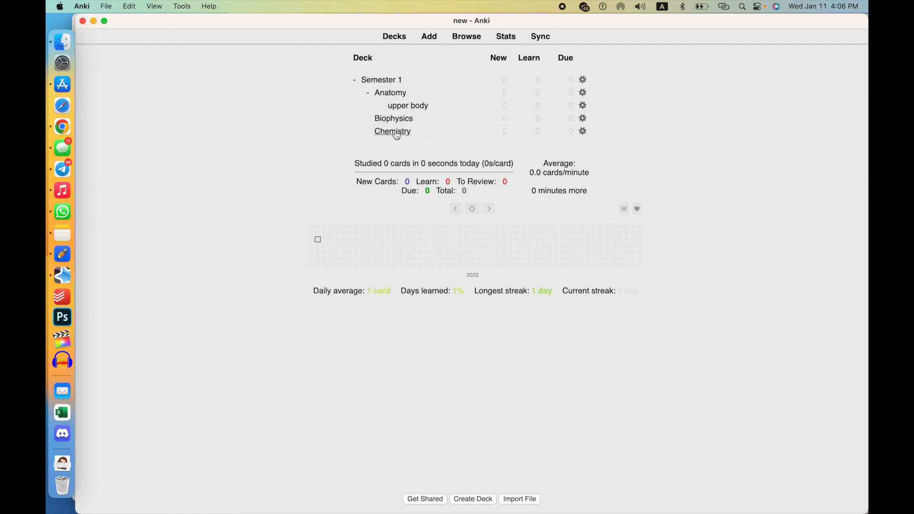
Create a new top-level deck named MCB
{"action": "left_click", "coordinate": [429, 38]}
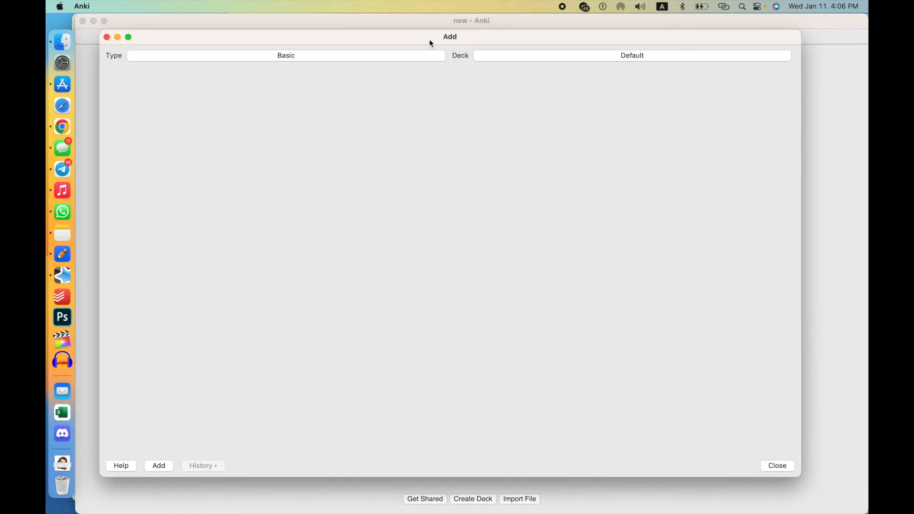
{"action": "left_click", "coordinate": [768, 464]}
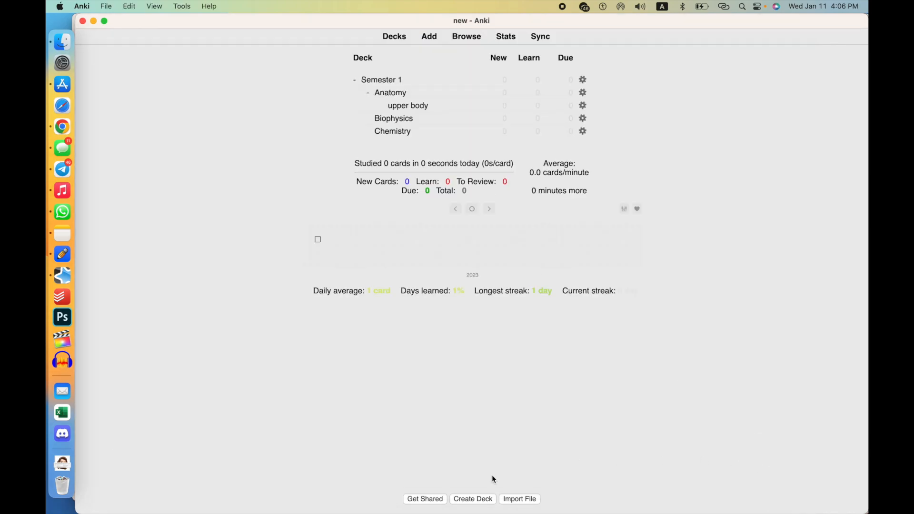
{"action": "left_click", "coordinate": [474, 499]}
{"action": "type", "text": "MCB"}
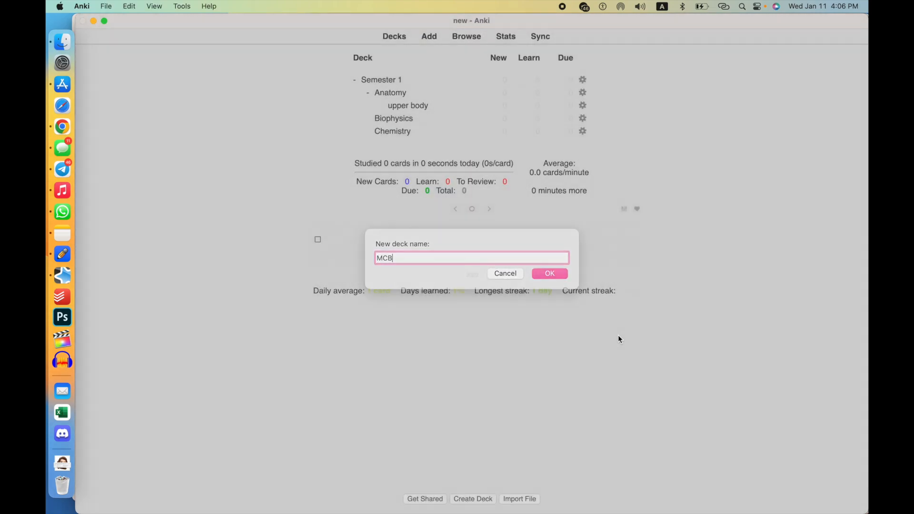
{"action": "key", "text": "Return"}
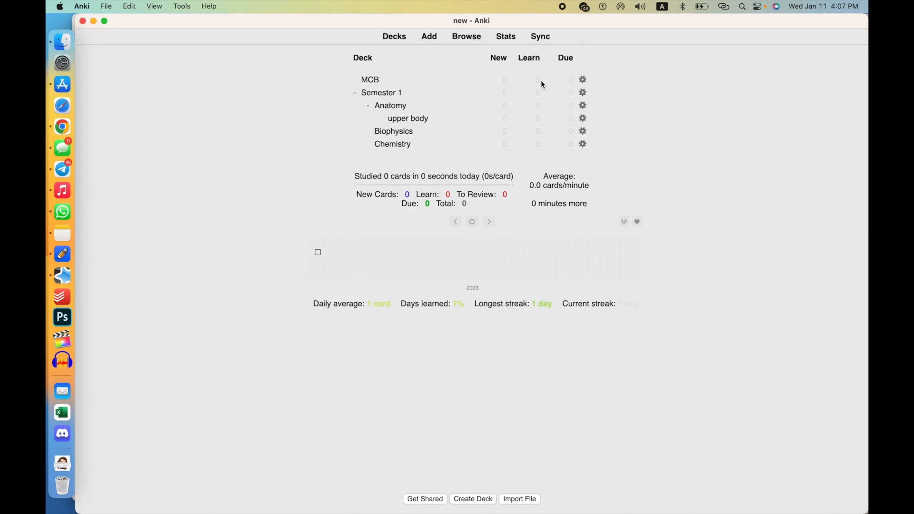
Open the MCB deck and start a new note for it, moving the Add window clear of the main toolbar
{"action": "left_click", "coordinate": [375, 81]}
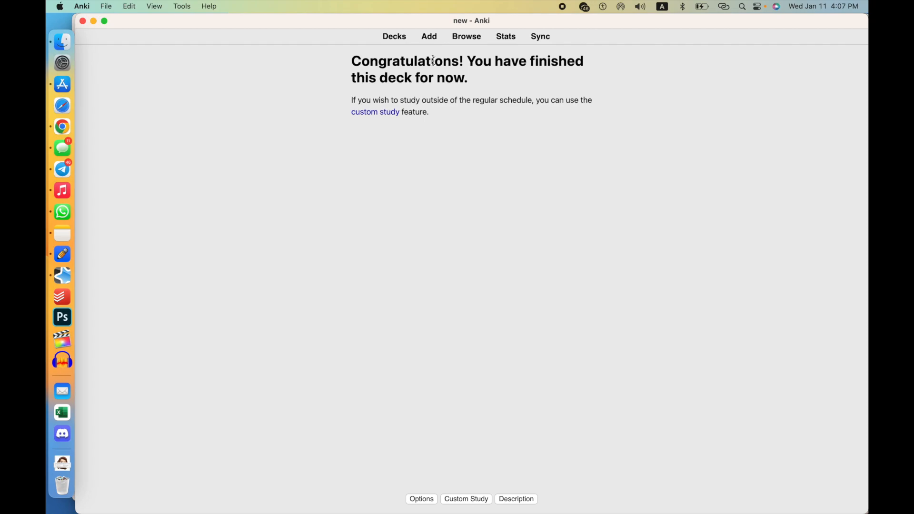
{"action": "left_click", "coordinate": [429, 37]}
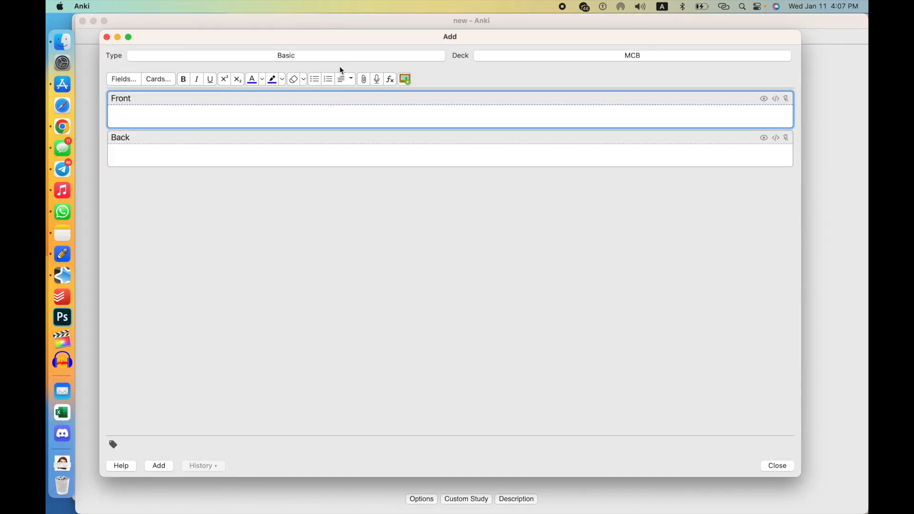
{"action": "left_click", "coordinate": [402, 45]}
{"action": "left_click_drag", "start_coordinate": [422, 35], "coordinate": [440, 56]}
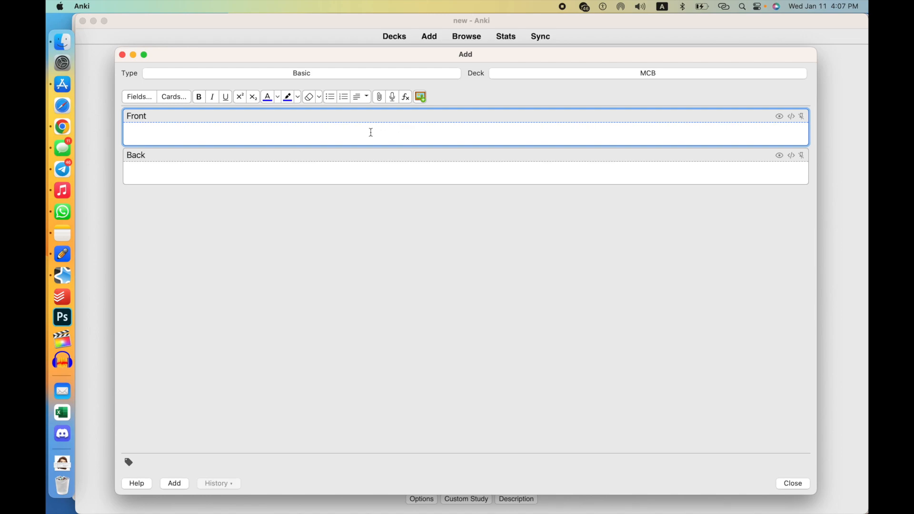
Switch to the Notability notes window, move it clear of the note fields in Anki and look through the microRNA summary page
{"action": "key", "text": "ctrl+Up"}
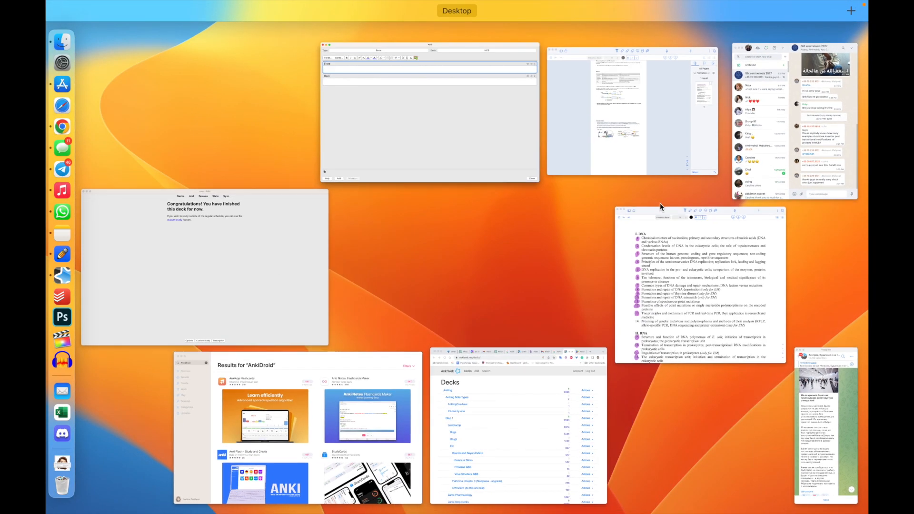
{"action": "left_click", "coordinate": [662, 143]}
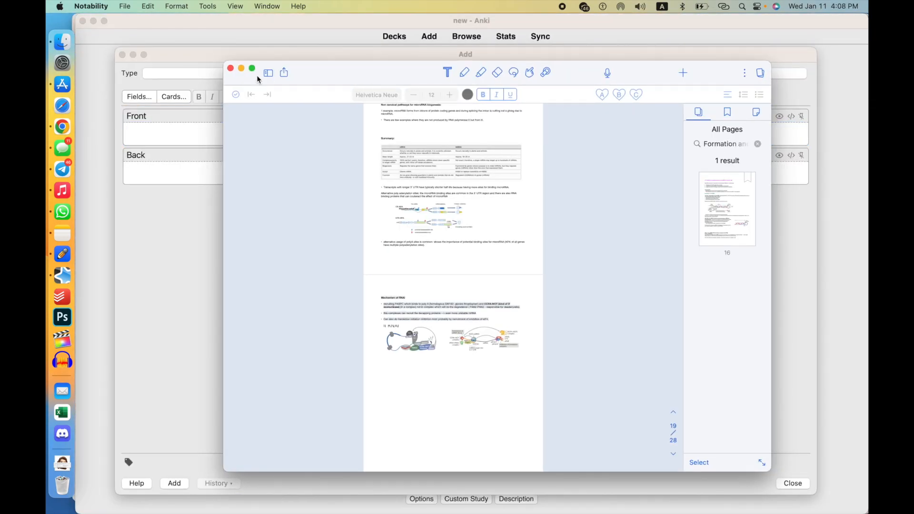
{"action": "left_click", "coordinate": [268, 72]}
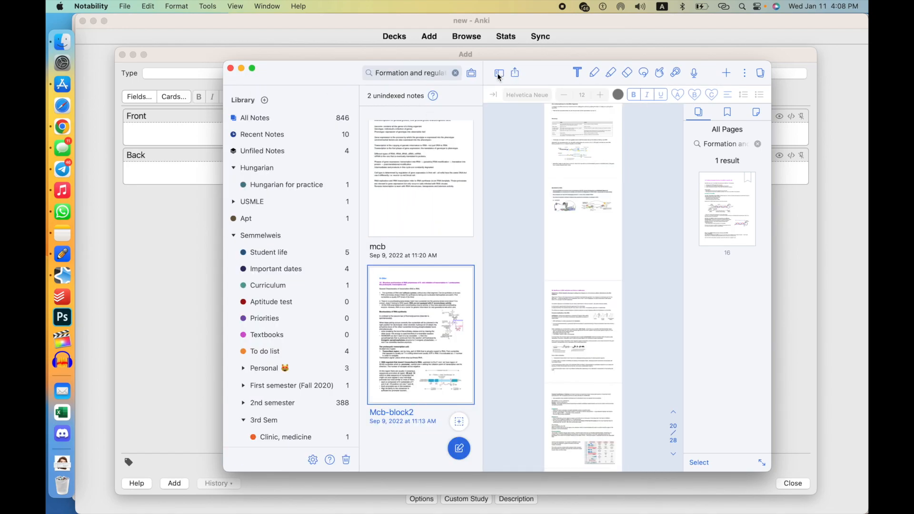
{"action": "left_click", "coordinate": [499, 72]}
{"action": "scroll", "coordinate": [495, 199], "scroll_direction": "down", "scroll_amount": 5}
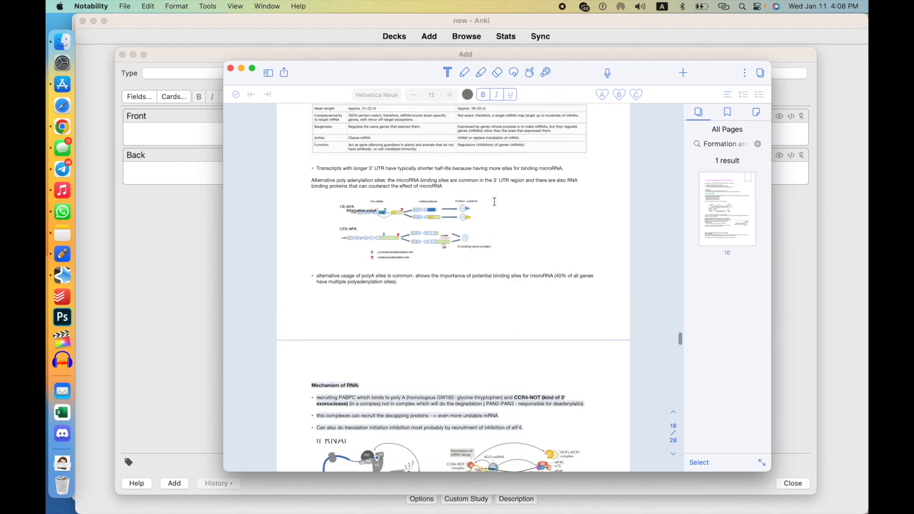
{"action": "left_click_drag", "start_coordinate": [396, 75], "coordinate": [509, 27]}
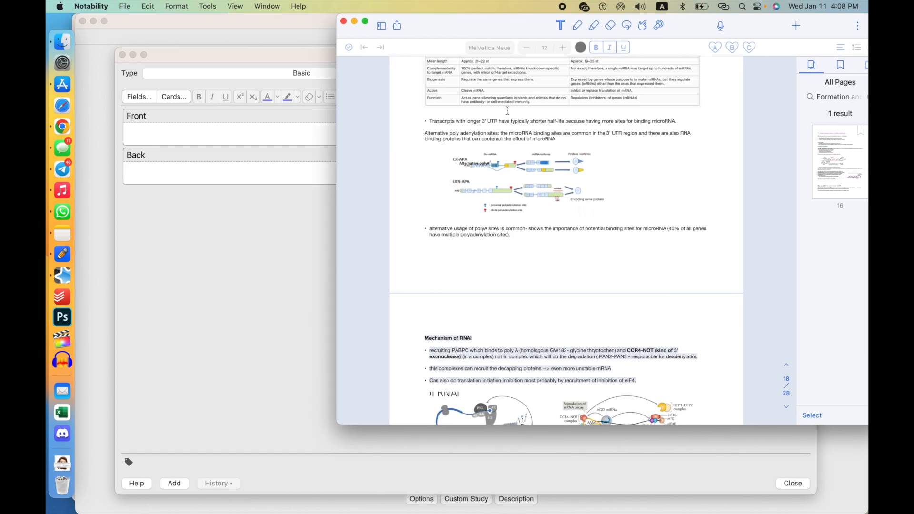
{"action": "scroll", "coordinate": [508, 110], "scroll_direction": "up", "scroll_amount": 5}
{"action": "scroll", "coordinate": [573, 103], "scroll_direction": "up", "scroll_amount": 3}
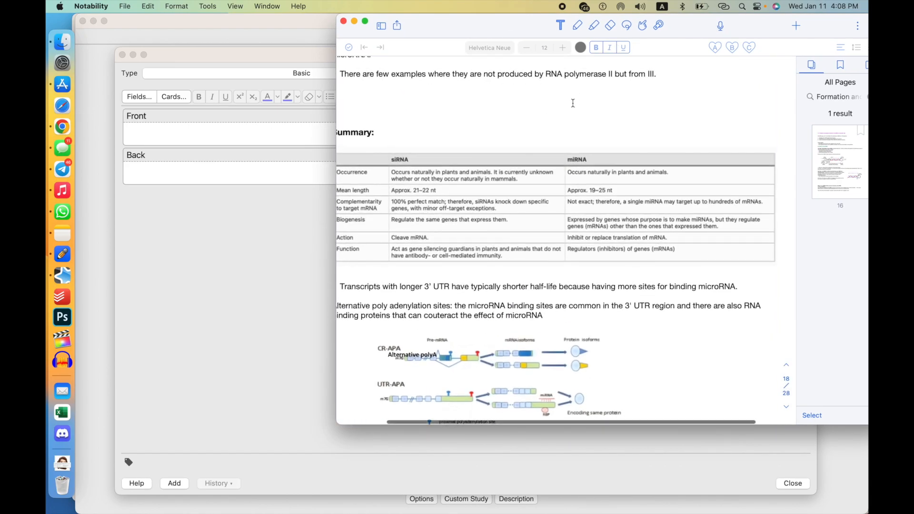
{"action": "scroll", "coordinate": [572, 104], "scroll_direction": "down", "scroll_amount": 3}
{"action": "scroll", "coordinate": [571, 104], "scroll_direction": "up", "scroll_amount": 2}
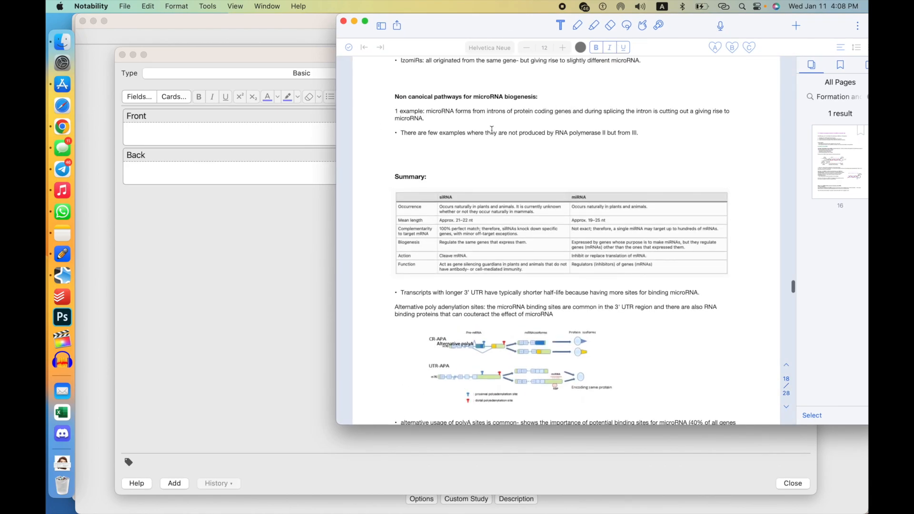
Arrange the Anki Add window and the Notability window side by side and go to topic 19 on microRNAs in the notes
{"action": "left_click", "coordinate": [280, 120]}
{"action": "left_click_drag", "start_coordinate": [328, 57], "coordinate": [288, 24]}
{"action": "left_click_drag", "start_coordinate": [778, 458], "coordinate": [366, 511]}
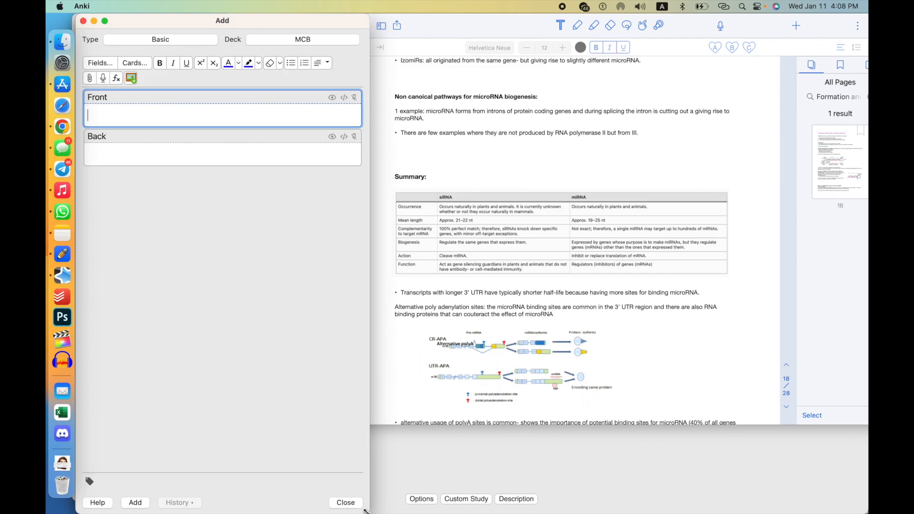
{"action": "left_click", "coordinate": [374, 418]}
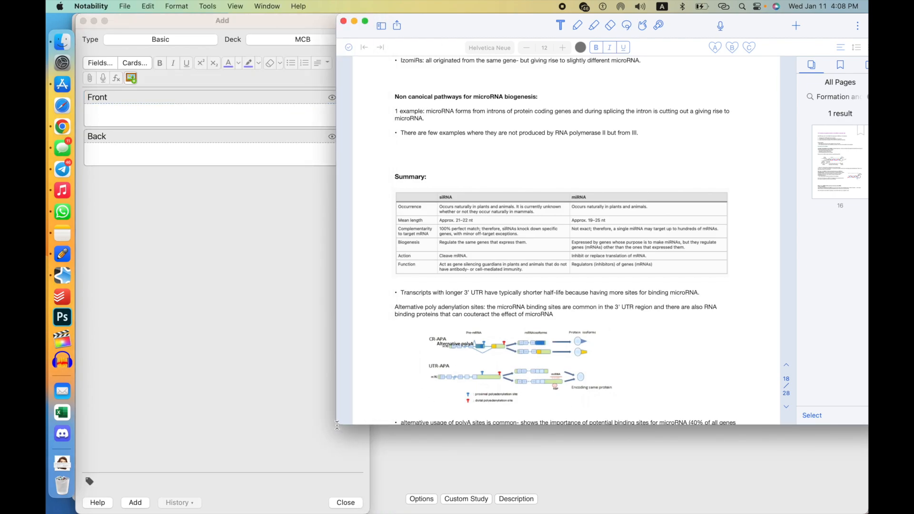
{"action": "left_click_drag", "start_coordinate": [337, 425], "coordinate": [353, 510]}
{"action": "scroll", "coordinate": [504, 206], "scroll_direction": "up", "scroll_amount": 10}
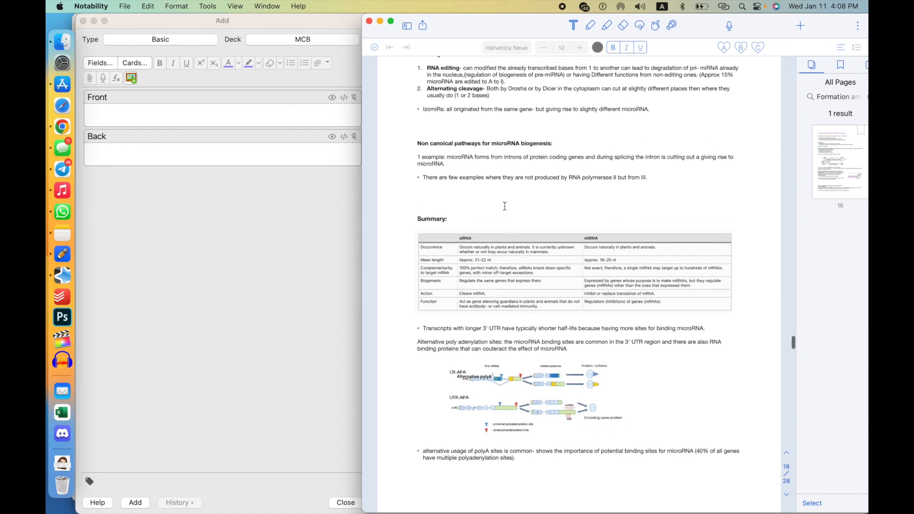
{"action": "scroll", "coordinate": [504, 206], "scroll_direction": "up", "scroll_amount": 15}
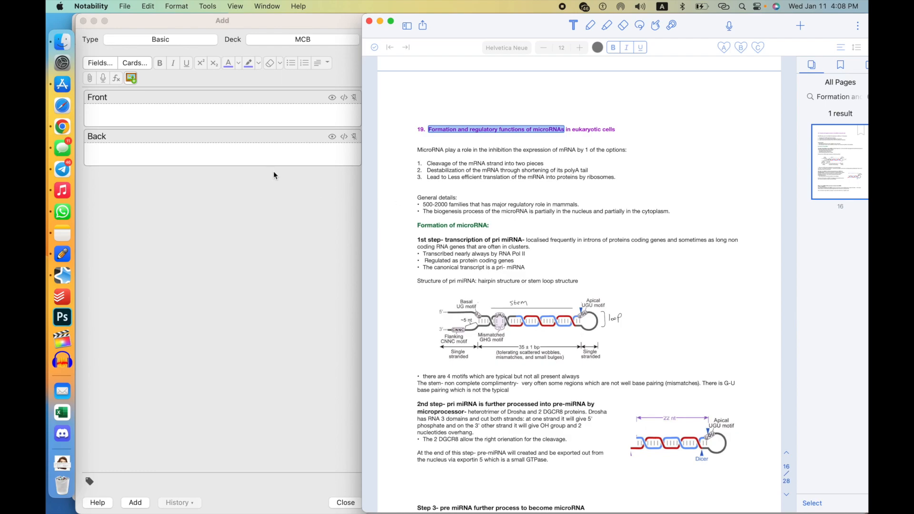
Look through the available note types from Basic to Image Occlusion Enhanced and choose Basic for the new note
{"action": "left_click", "coordinate": [267, 118]}
{"action": "left_click", "coordinate": [181, 44]}
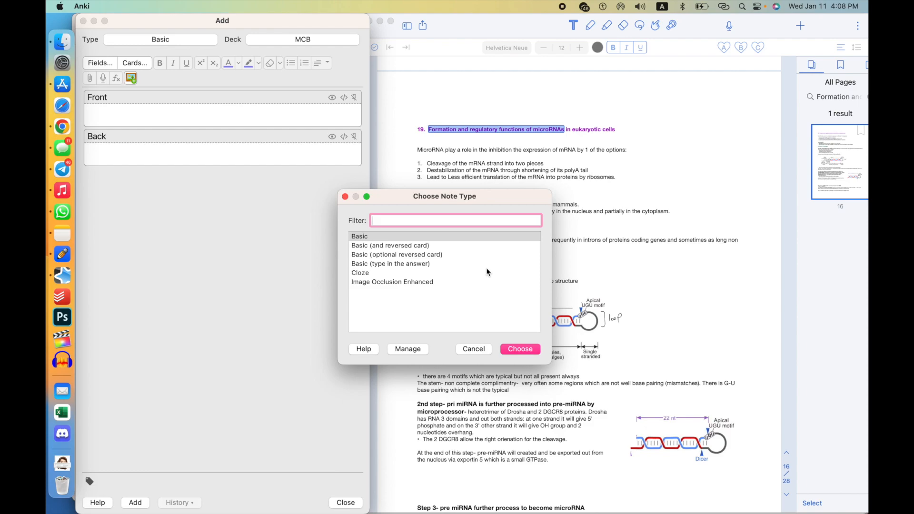
{"action": "left_click", "coordinate": [451, 282]}
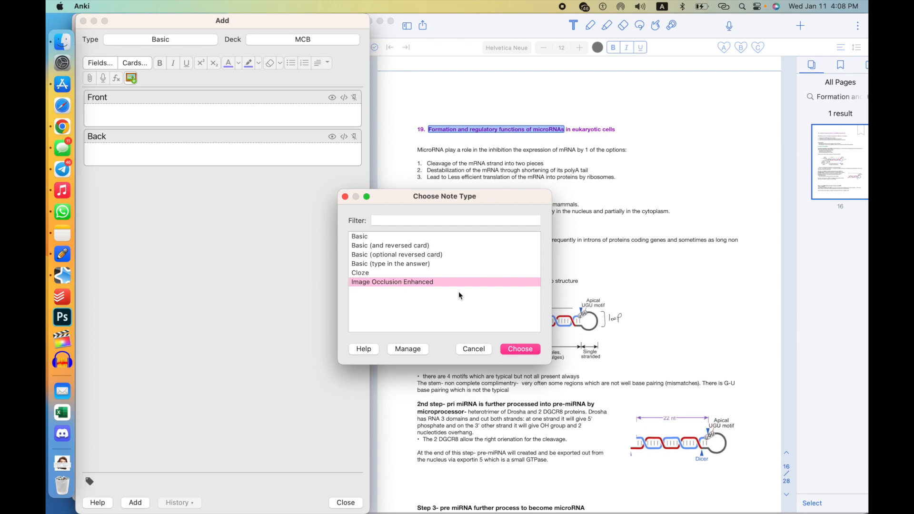
{"action": "left_click", "coordinate": [469, 238]}
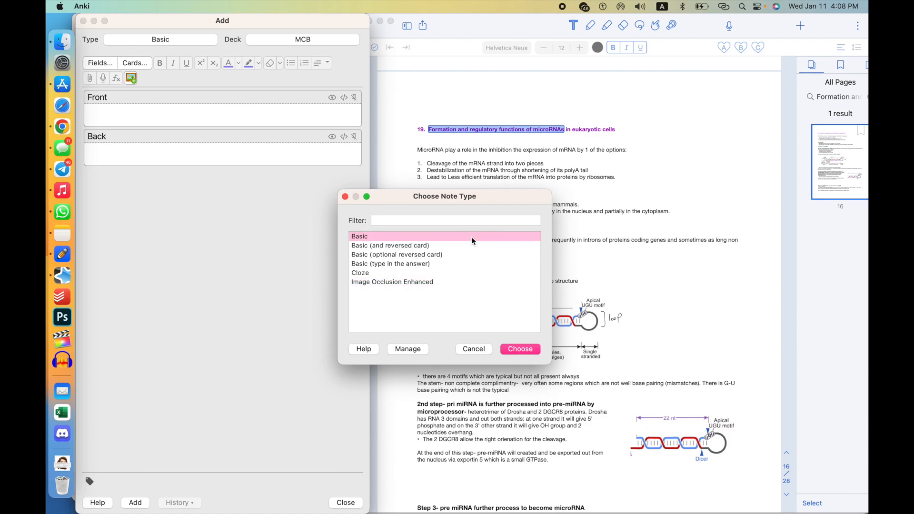
{"action": "left_click", "coordinate": [428, 247]}
{"action": "left_click", "coordinate": [426, 254]}
{"action": "left_click", "coordinate": [423, 265]}
{"action": "left_click", "coordinate": [422, 272]}
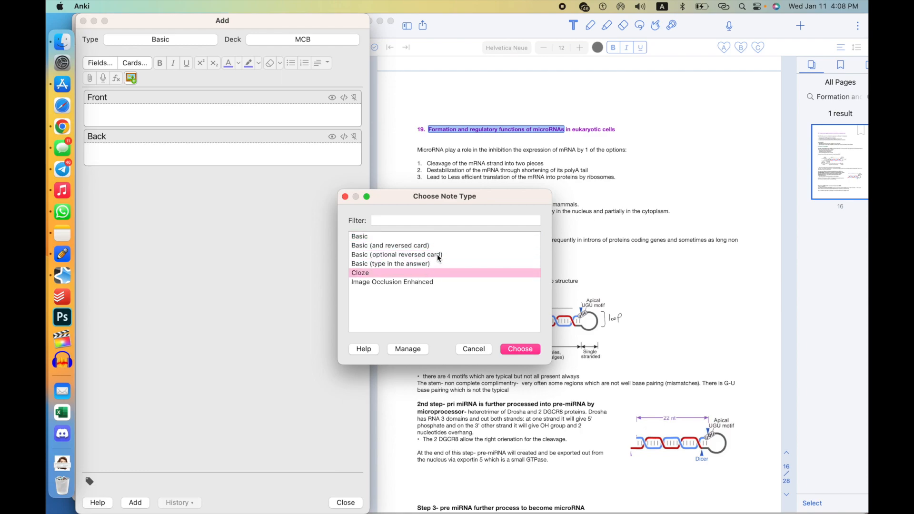
{"action": "left_click", "coordinate": [413, 281]}
{"action": "left_click", "coordinate": [425, 238]}
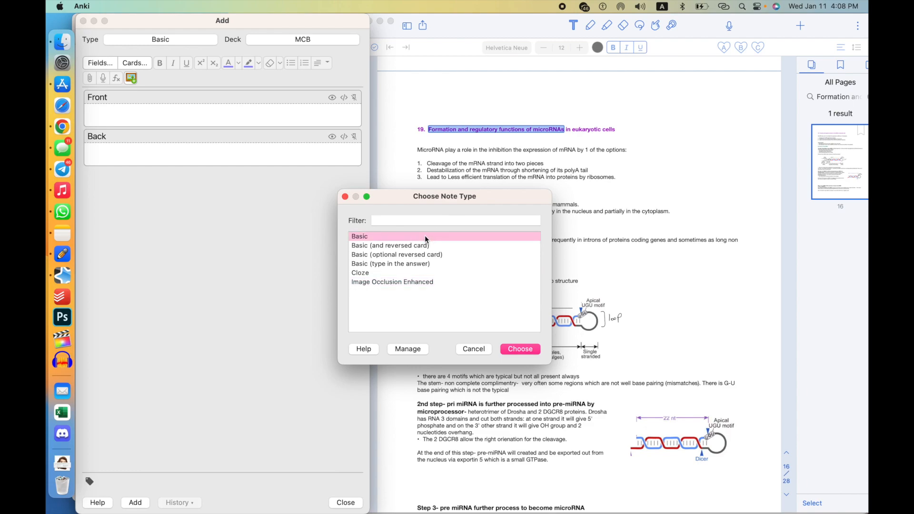
{"action": "double_click", "coordinate": [425, 238]}
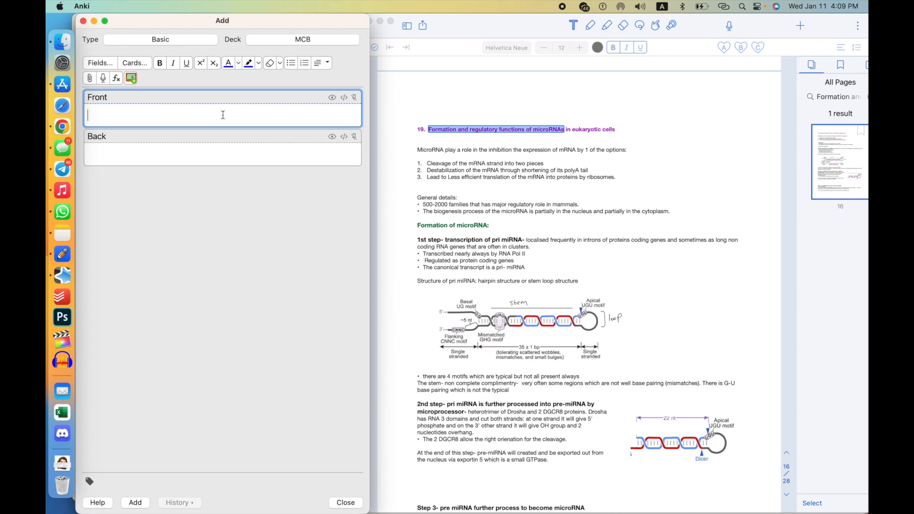
Fill in a sample vocabulary card with "szia" on the front and "hello" on the back
{"action": "type", "text": "z"}
{"action": "key", "text": "BackSpace"}
{"action": "type", "text": "szia"}
{"action": "key", "text": "Tab"}
{"action": "type", "text": "hello"}
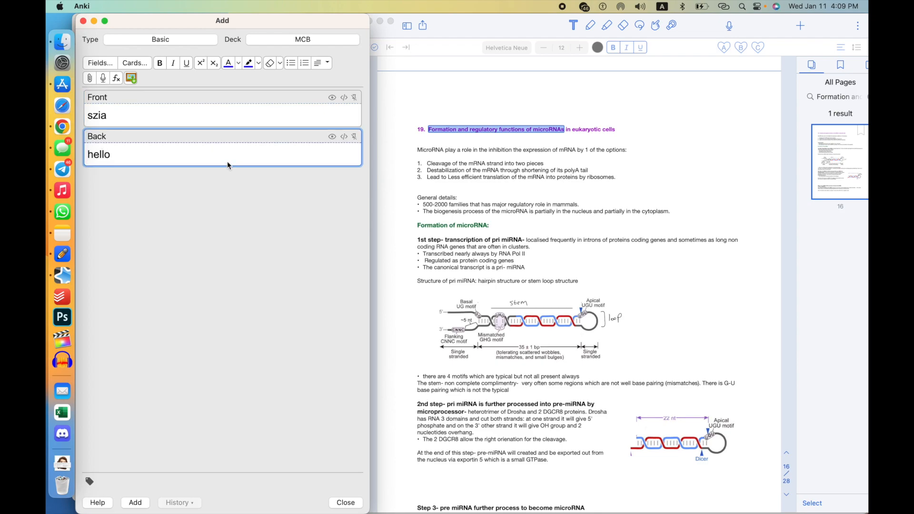
Reopen the list of note types, move it clear of the note fields and cancel the selection
{"action": "left_click", "coordinate": [288, 120]}
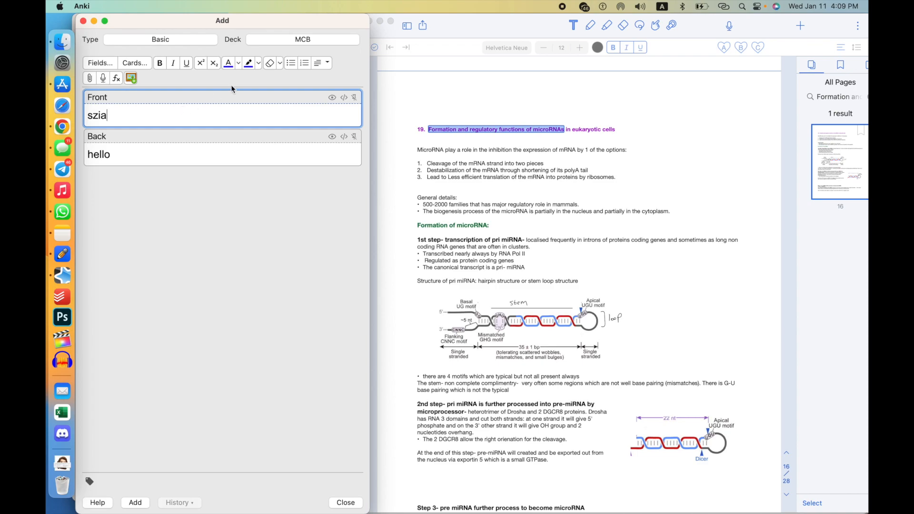
{"action": "left_click", "coordinate": [196, 44]}
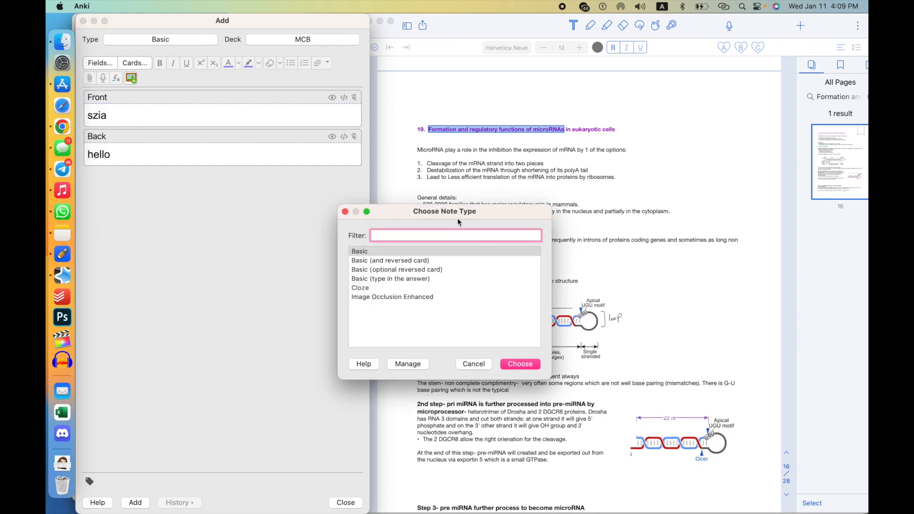
{"action": "left_click", "coordinate": [511, 208]}
{"action": "left_click_drag", "start_coordinate": [510, 209], "coordinate": [552, 160]}
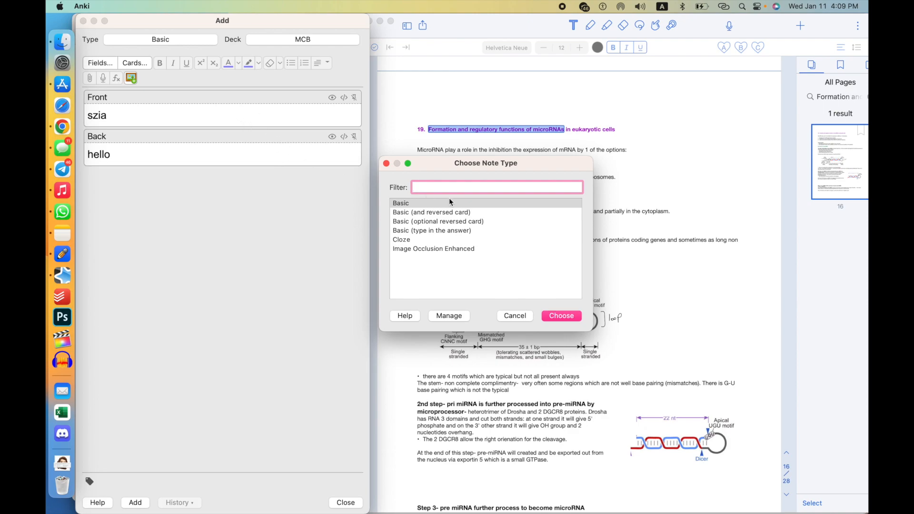
{"action": "left_click", "coordinate": [515, 316]}
Clear the sample text from both the Front and Back fields
{"action": "left_click", "coordinate": [157, 115]}
{"action": "key", "text": "super+a"}
{"action": "key", "text": "BackSpace"}
{"action": "key", "text": "Tab"}
{"action": "key", "text": "BackSpace"}
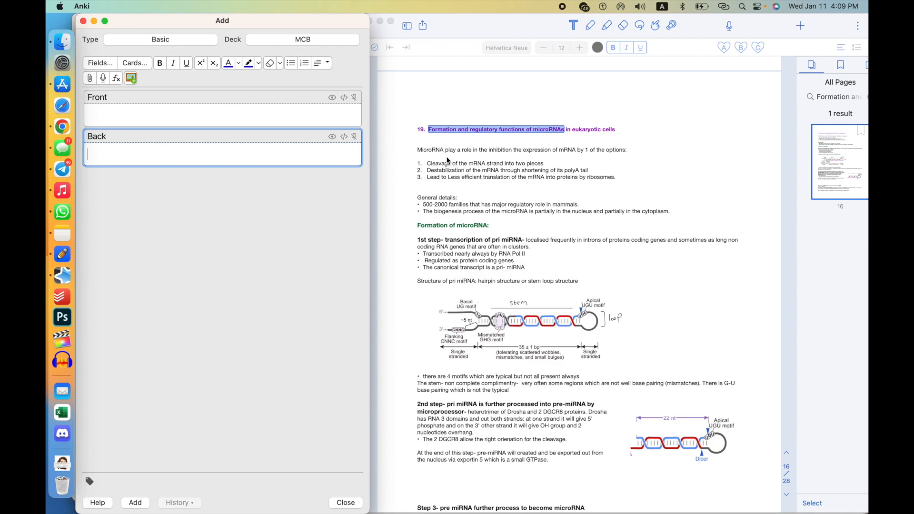
Enter "what is the rol of microRNA in inhibition of the expession of mRNA" as the card's front
{"action": "left_click", "coordinate": [252, 115]}
{"action": "type", "text": "what is the"}
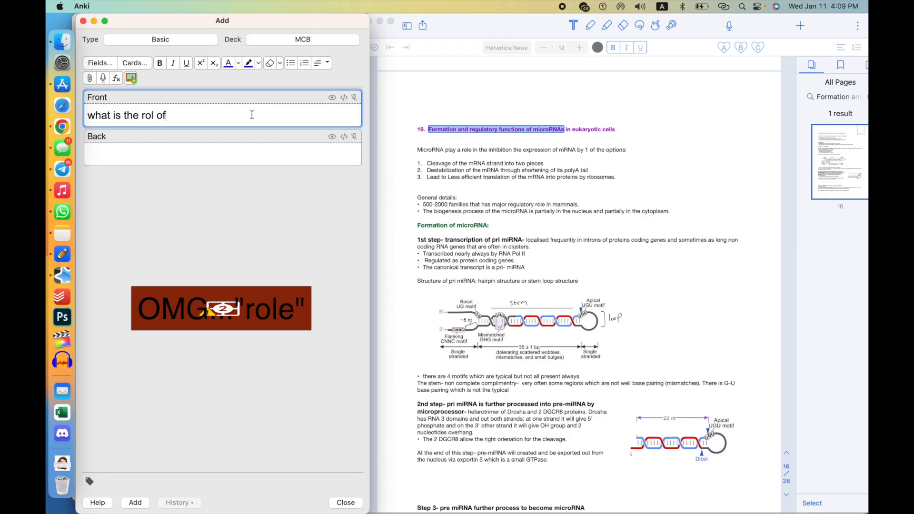
{"action": "type", "text": "microRNA"}
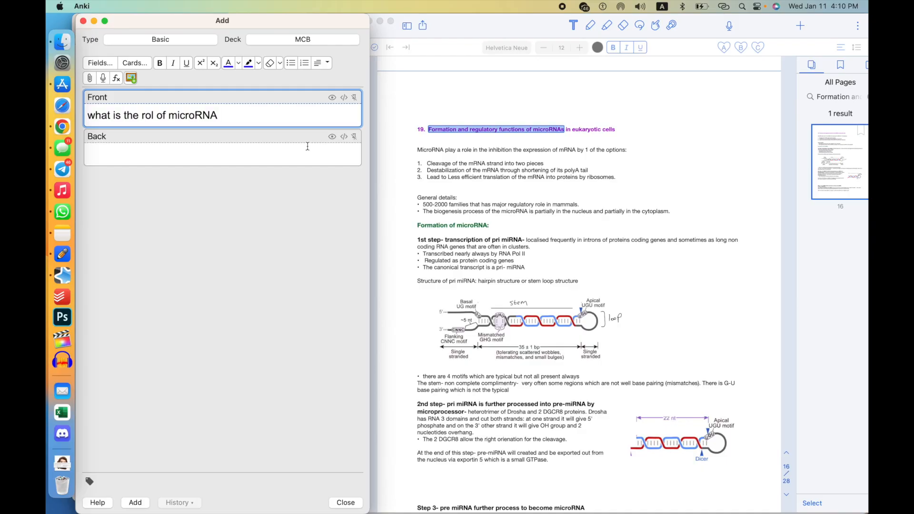
{"action": "type", "text": "in inhibition of the expe"}
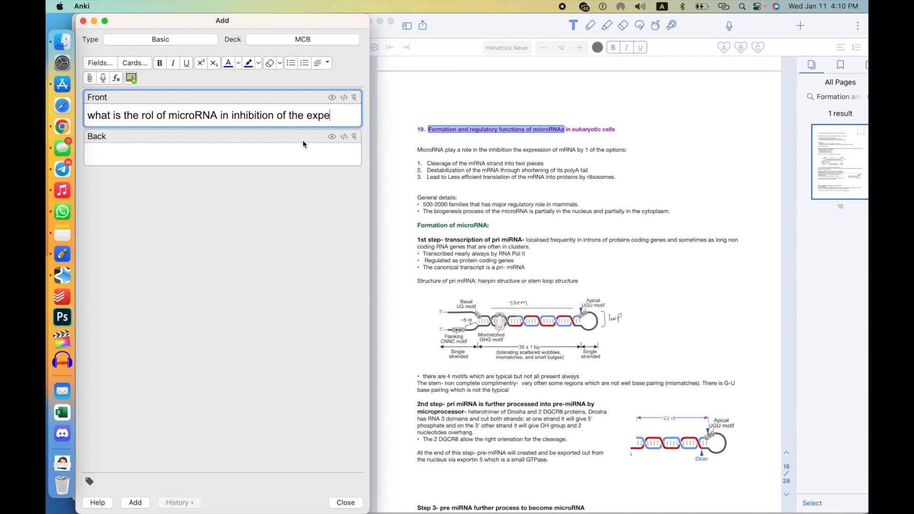
{"action": "type", "text": "ssion of mRNA"}
Copy the three numbered mRNA inhibition options from the Notability notes and paste them into the card's Back field in Anki
{"action": "left_click", "coordinate": [301, 158]}
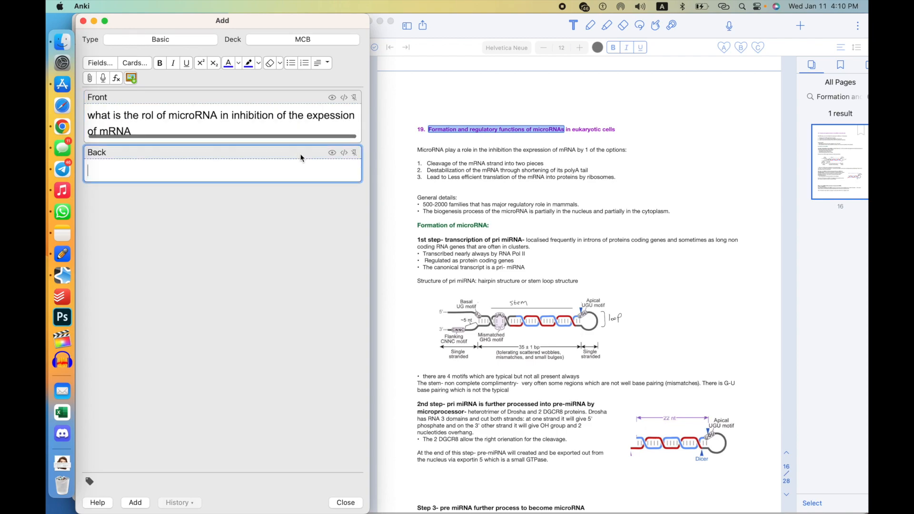
{"action": "left_click", "coordinate": [534, 130]}
{"action": "left_click", "coordinate": [424, 162]}
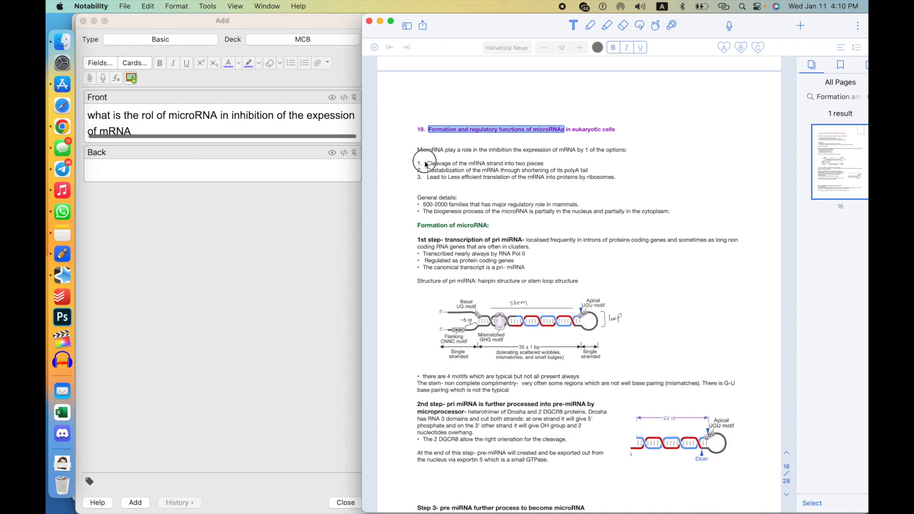
{"action": "left_click_drag", "start_coordinate": [425, 163], "coordinate": [616, 178]}
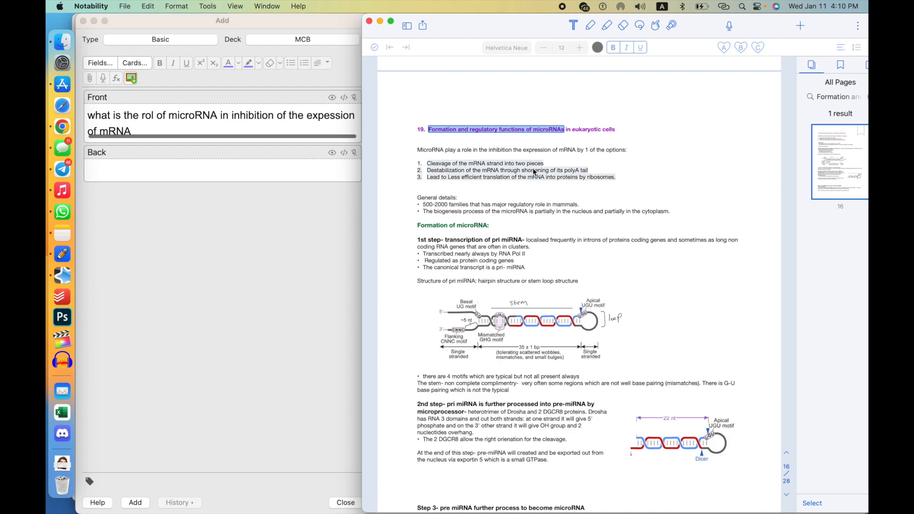
{"action": "left_click", "coordinate": [298, 170]}
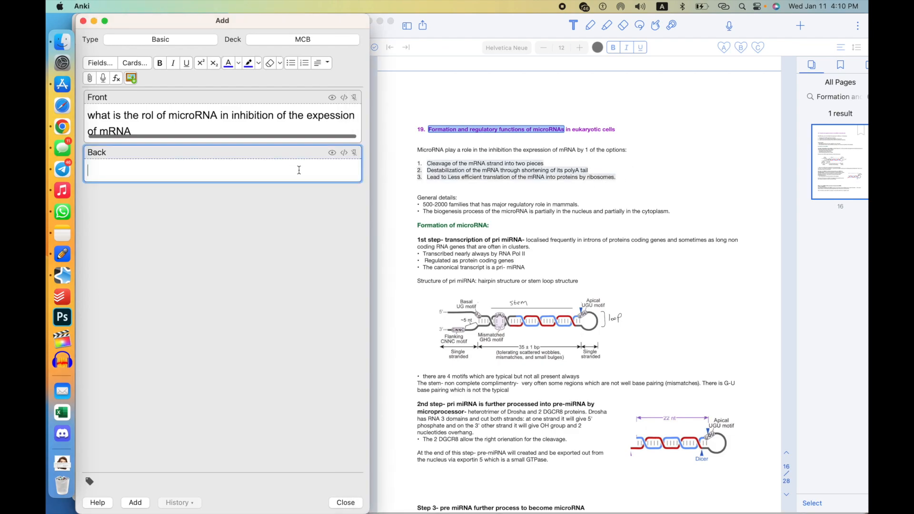
{"action": "type", "text": "Cleavage of the mRNA strand into two pieces 2. Destabilization of the mRNA through shortening of its polyA tail 3. Lead to Less efficient translation of the mRNA into proteins by ribosomes."}
Tidy the answer list by numbering the first item "1.", putting item 2 on its own line and joining item 3 to its number
{"action": "left_click", "coordinate": [88, 170]}
{"action": "type", "text": "1."}
{"action": "left_click", "coordinate": [317, 170]}
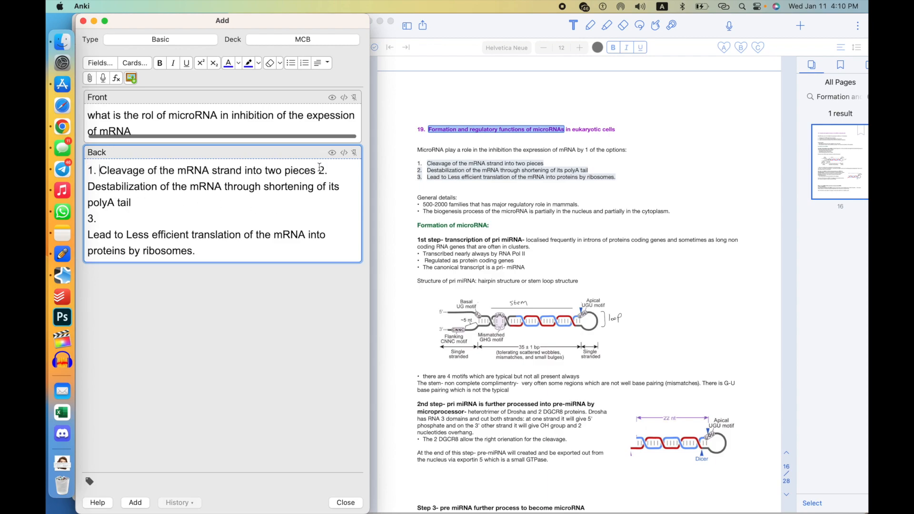
{"action": "key", "text": "Return"}
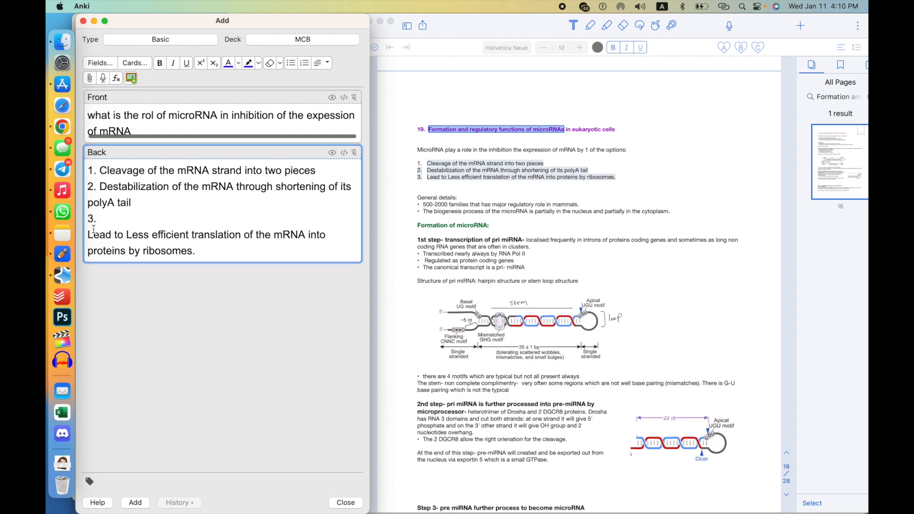
{"action": "left_click", "coordinate": [89, 235]}
{"action": "key", "text": "BackSpace"}
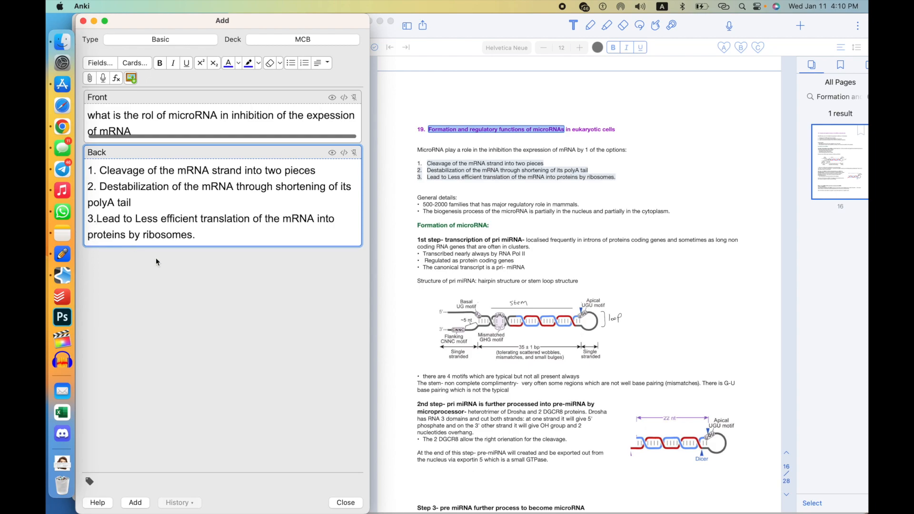
{"action": "left_click", "coordinate": [273, 240]}
Select the "Formation of microRNA:" heading in the notes and clear the answer from the card's Back field
{"action": "left_click", "coordinate": [475, 151]}
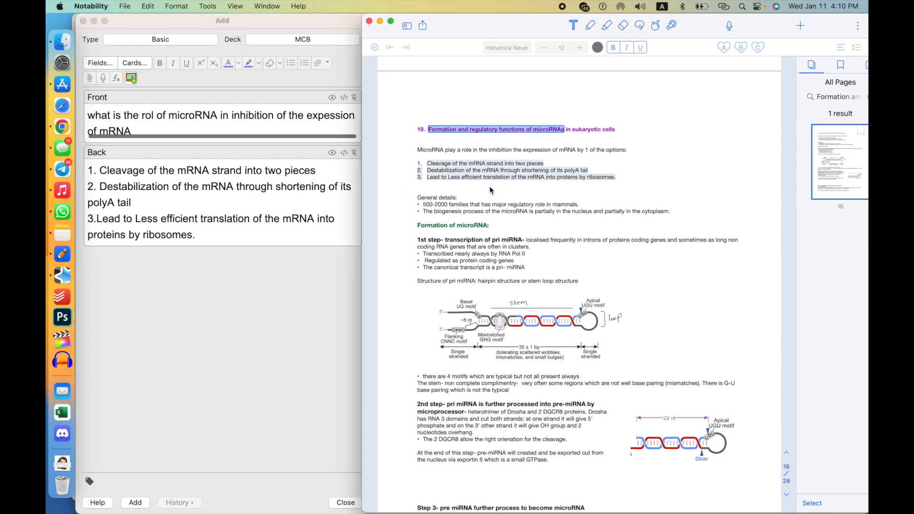
{"action": "triple_click", "coordinate": [472, 224]}
{"action": "left_click", "coordinate": [346, 171]}
{"action": "key", "text": "ctrl+a"}
{"action": "key", "text": "BackSpace"}
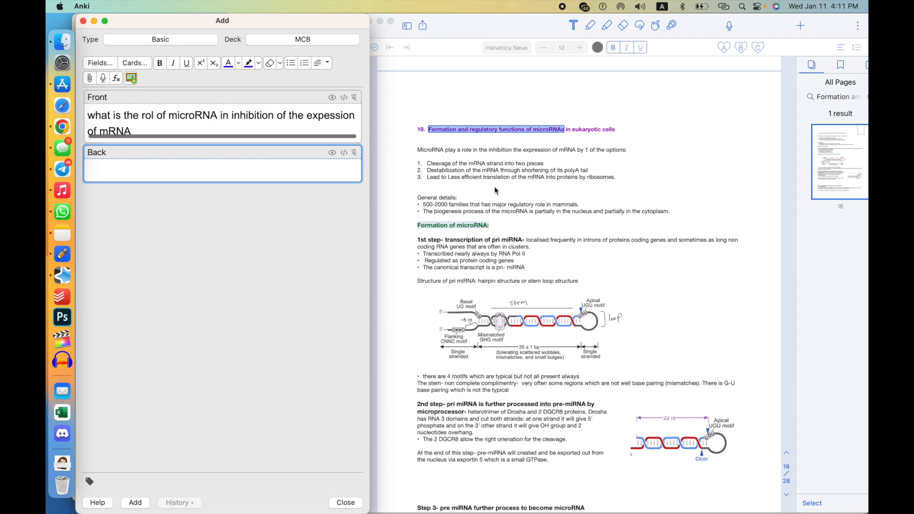
Bring up the screenshot tool and frame the three numbered mRNA inhibition options in the notes as the capture area
{"action": "key", "text": "super+shift+4"}
{"action": "left_click_drag", "start_coordinate": [407, 156], "coordinate": [633, 184]}
{"action": "key", "text": "super+shift+5"}
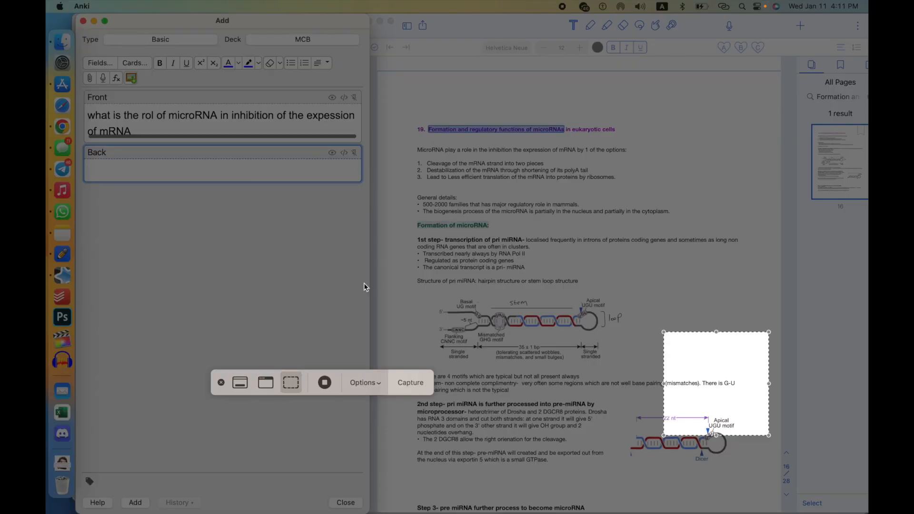
{"action": "key", "text": "Escape"}
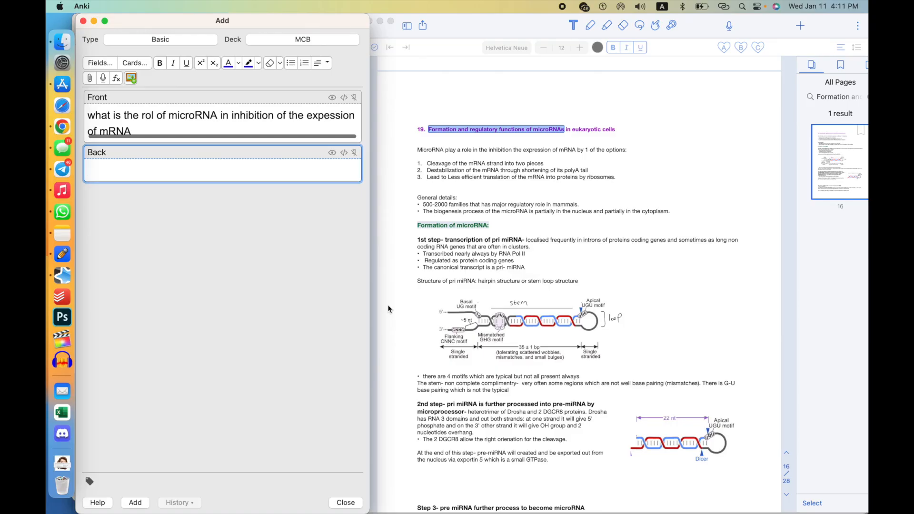
{"action": "key", "text": "super+shift+5"}
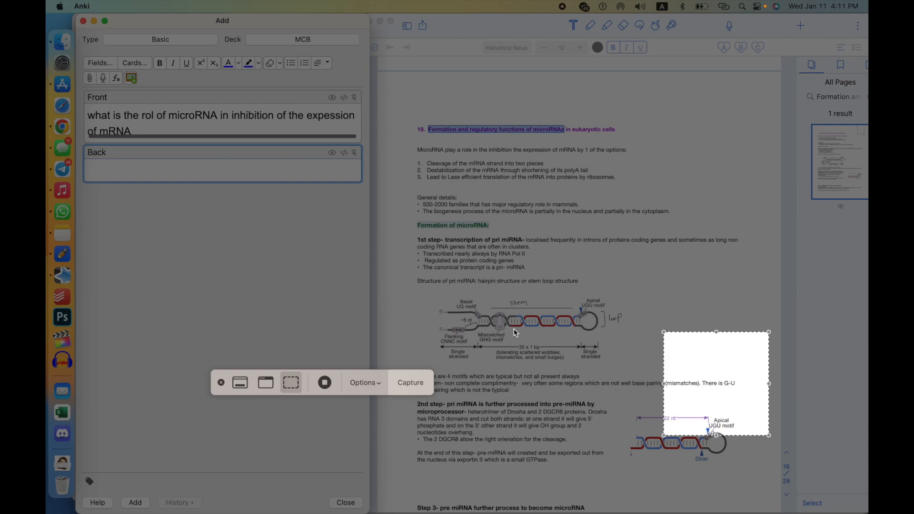
{"action": "left_click_drag", "start_coordinate": [703, 364], "coordinate": [435, 200]}
{"action": "mouse_move", "coordinate": [412, 155]}
{"action": "left_mouse_down"}
{"action": "mouse_move", "coordinate": [542, 250]}
{"action": "mouse_move", "coordinate": [657, 193]}
{"action": "mouse_move", "coordinate": [622, 184]}
{"action": "left_mouse_up"}
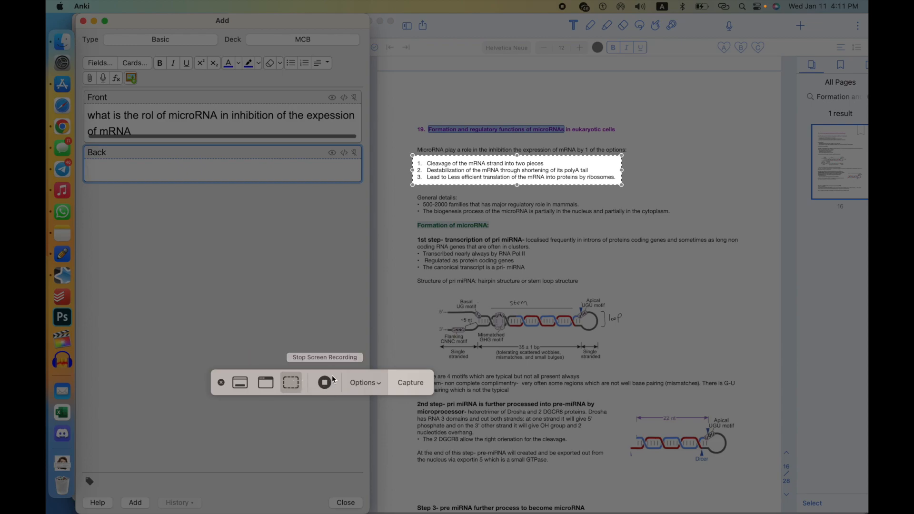
Set screenshots to save to the Desktop, review the capture options and finish with the screenshot toolbar
{"action": "left_click", "coordinate": [376, 387]}
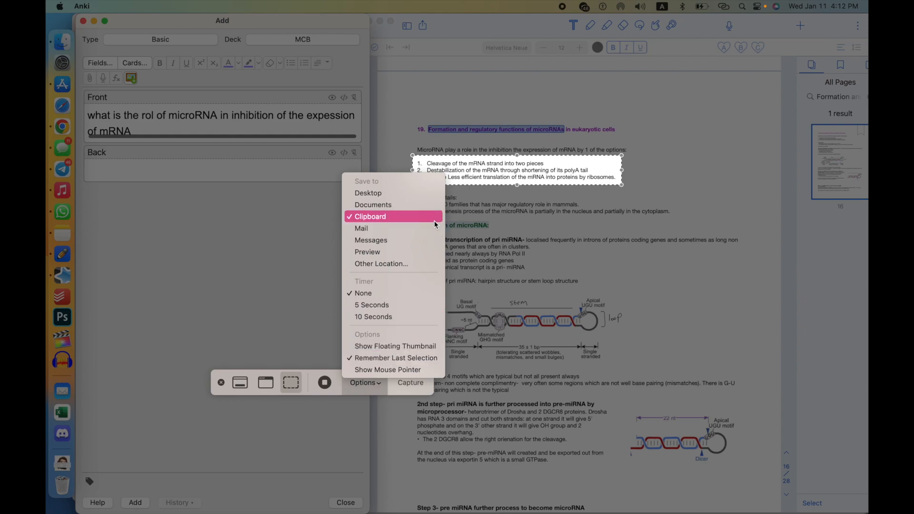
{"action": "left_click", "coordinate": [427, 195]}
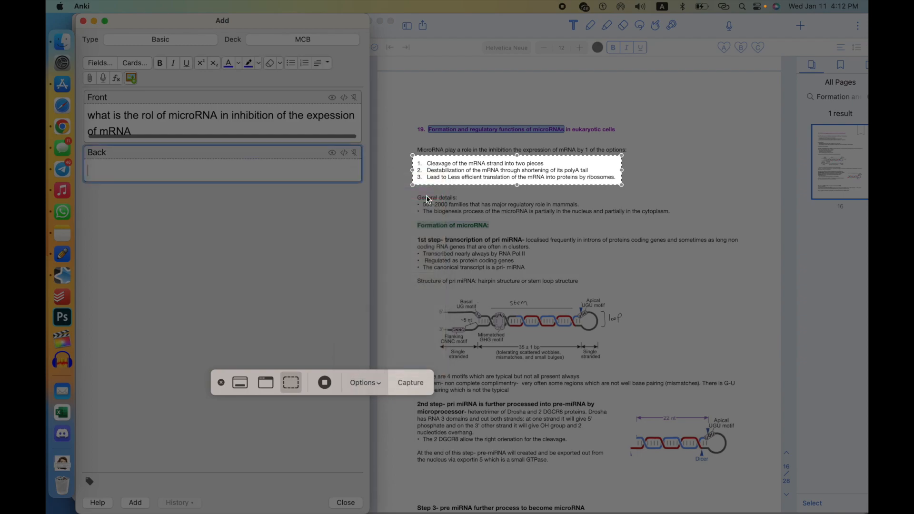
{"action": "left_click", "coordinate": [364, 379]}
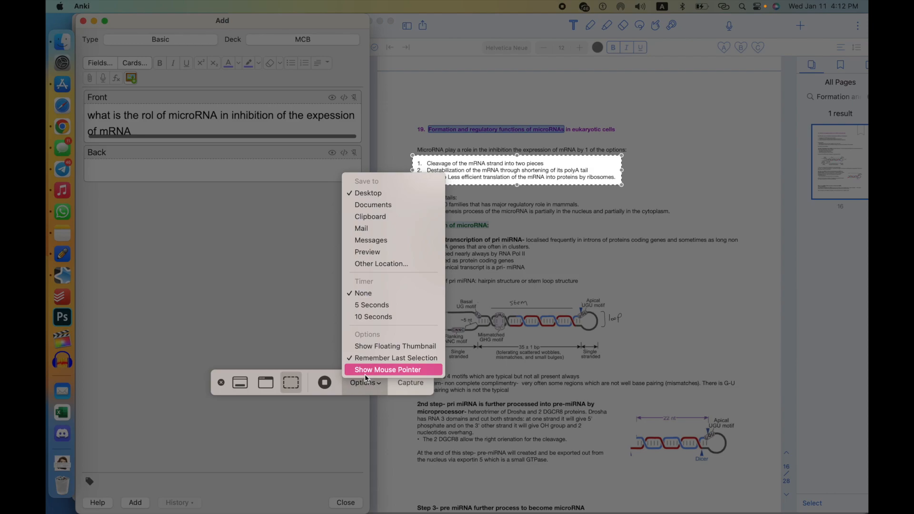
{"action": "left_click", "coordinate": [548, 229]}
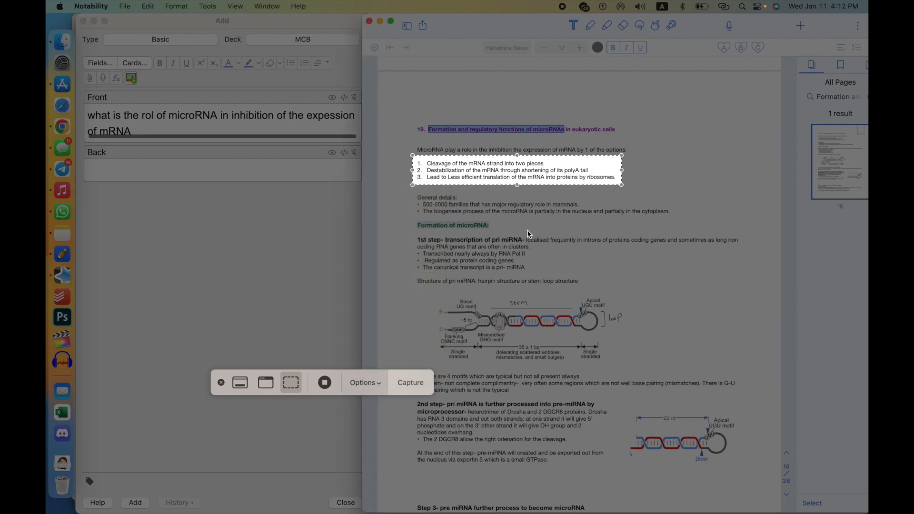
{"action": "key", "text": "Return"}
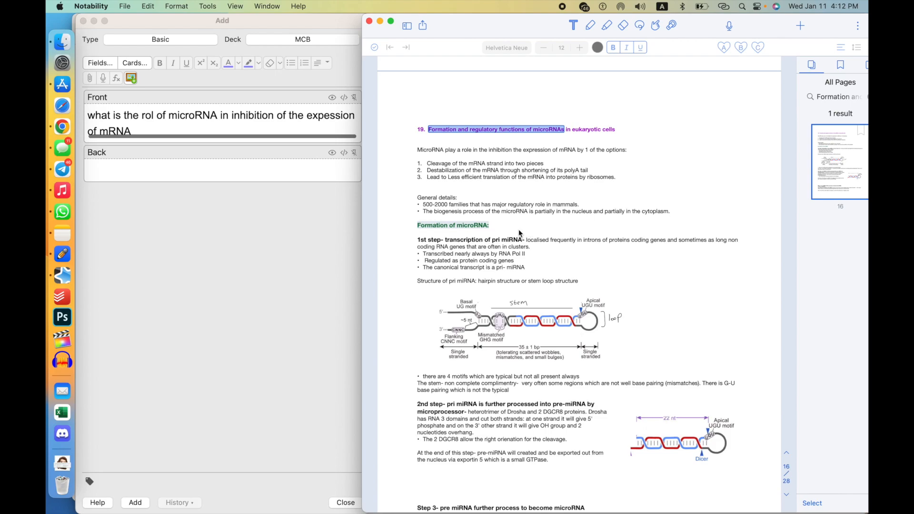
Capture the three numbered options in the notes as a screenshot and try to paste it into the card's Back field
{"action": "key", "text": "super+shift+4"}
{"action": "left_click_drag", "start_coordinate": [414, 156], "coordinate": [619, 179]}
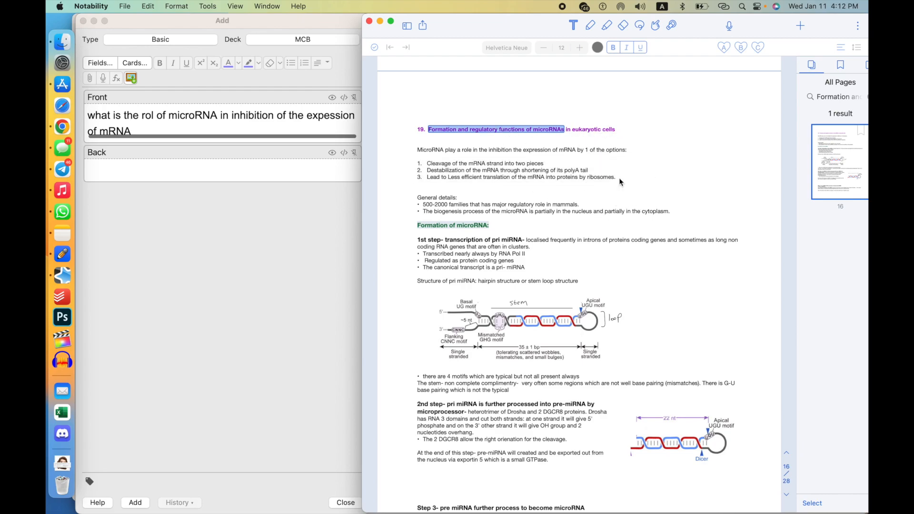
{"action": "left_click", "coordinate": [219, 176]}
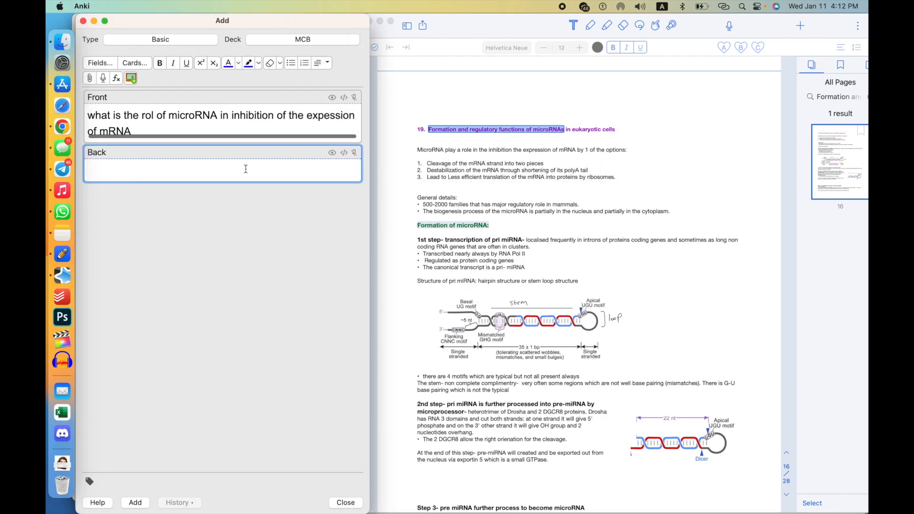
{"action": "type", "text": "Cleavage of the mRNA strand into two pieces 2. Destabilization of the mRNA through shortening of its polyA tail 3. Lead to Less efficient translation of the mRNA into proteins by ribosomes."}
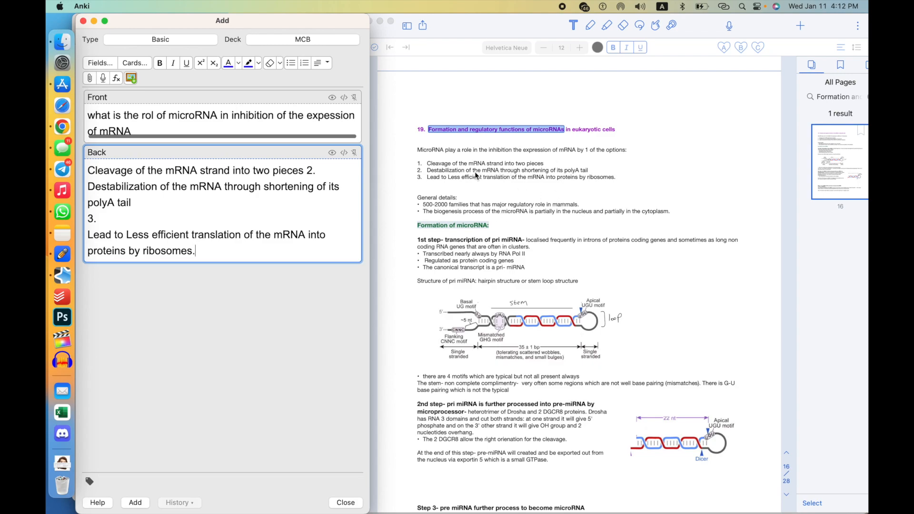
Clear the card's Back field, preview the latest screenshot from Finder's recent files and insert it into Back
{"action": "key", "text": "super+a"}
{"action": "key", "text": "BackSpace"}
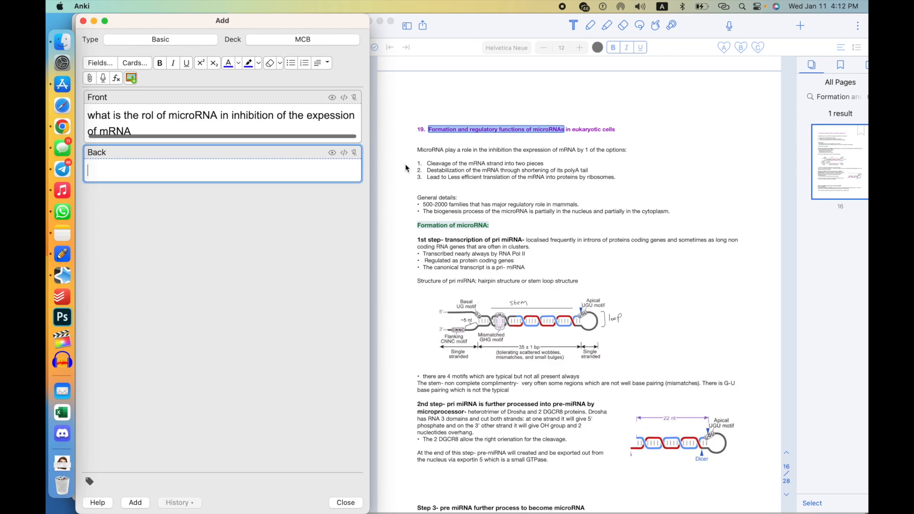
{"action": "left_click", "coordinate": [62, 42]}
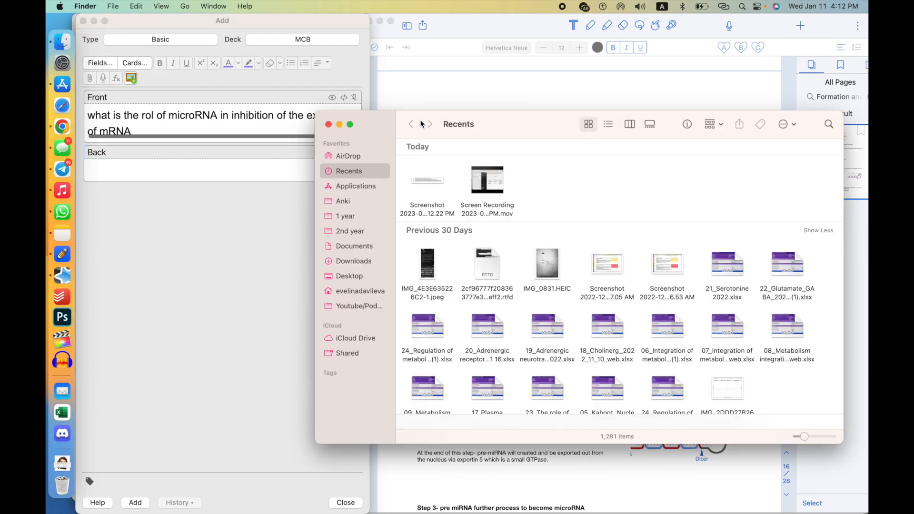
{"action": "left_click", "coordinate": [436, 183]}
{"action": "double_click", "coordinate": [427, 180]}
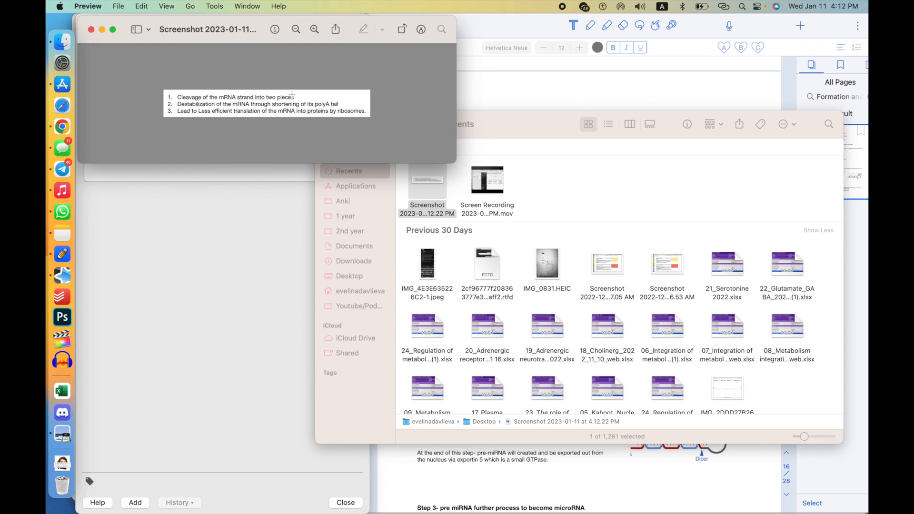
{"action": "key", "text": "super+w"}
{"action": "left_click_drag", "start_coordinate": [439, 177], "coordinate": [248, 177]}
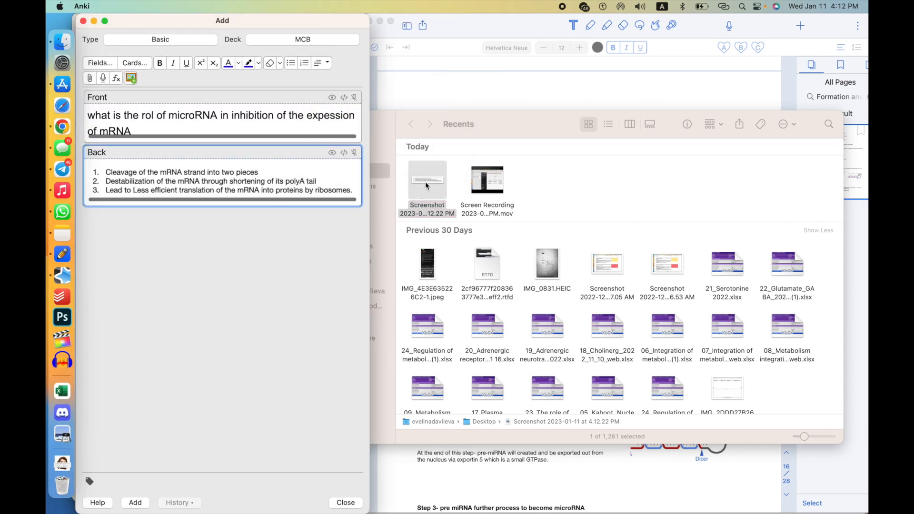
Delete the screenshot file in Finder and clear the inserted image from the card's Back field
{"action": "left_click", "coordinate": [425, 181]}
{"action": "key", "text": "super+BackSpace"}
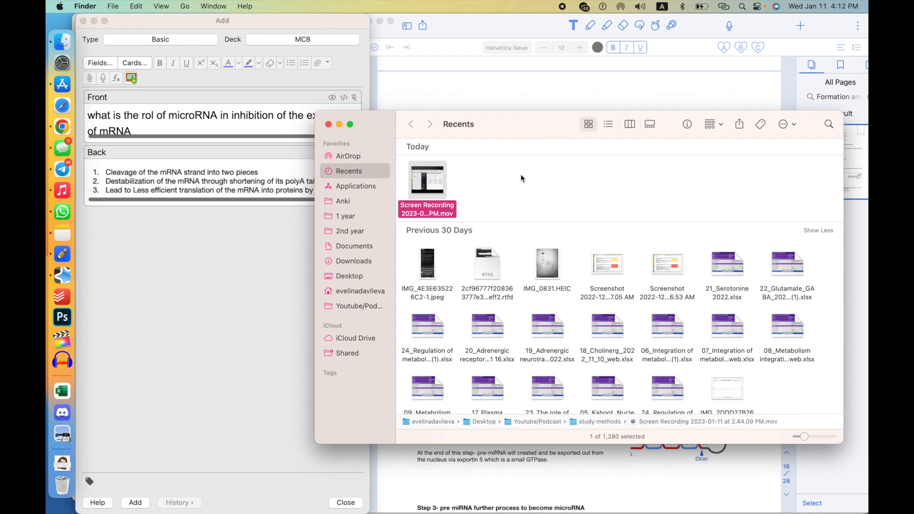
{"action": "left_click", "coordinate": [289, 241]}
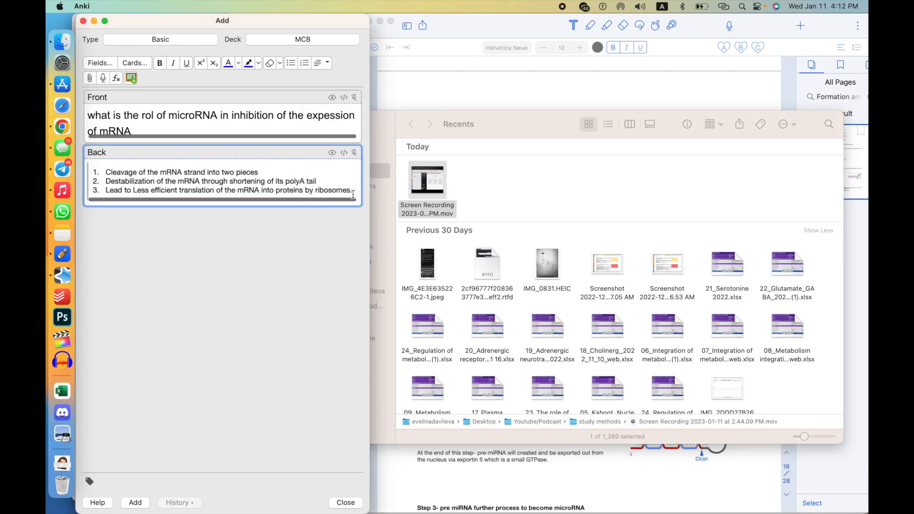
{"action": "key", "text": "super+a"}
{"action": "key", "text": "super+c"}
{"action": "key", "text": "BackSpace"}
Set screenshots of the lecture notes to save to the Clipboard and finish with the screenshot toolbar
{"action": "left_click", "coordinate": [434, 82]}
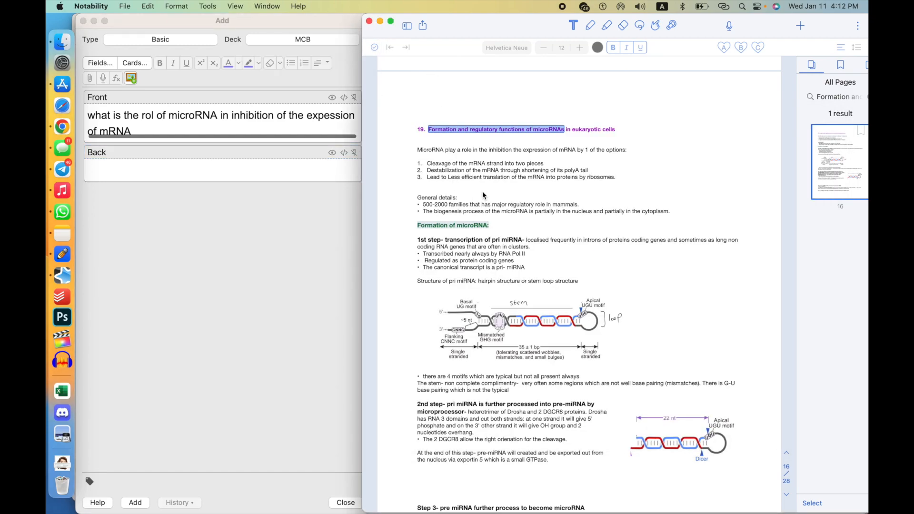
{"action": "key", "text": "super+shift+5"}
{"action": "left_click", "coordinate": [381, 383]}
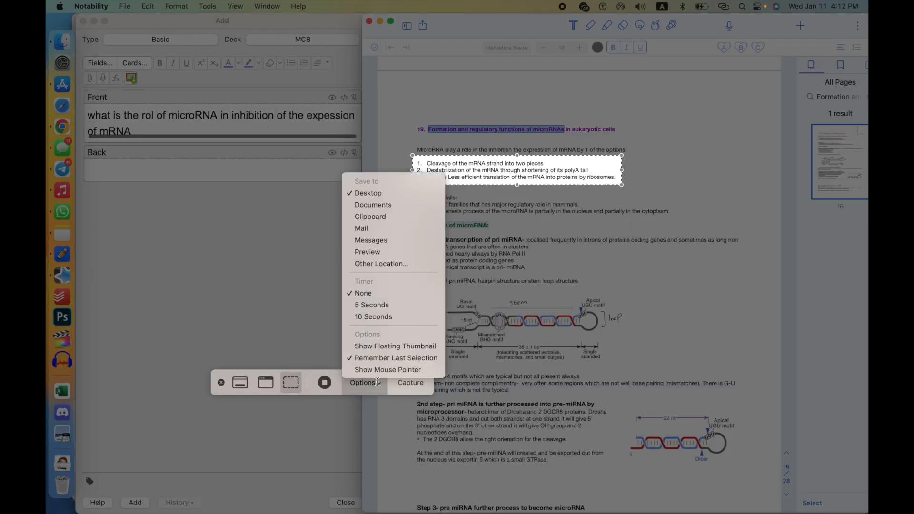
{"action": "left_click", "coordinate": [412, 216]}
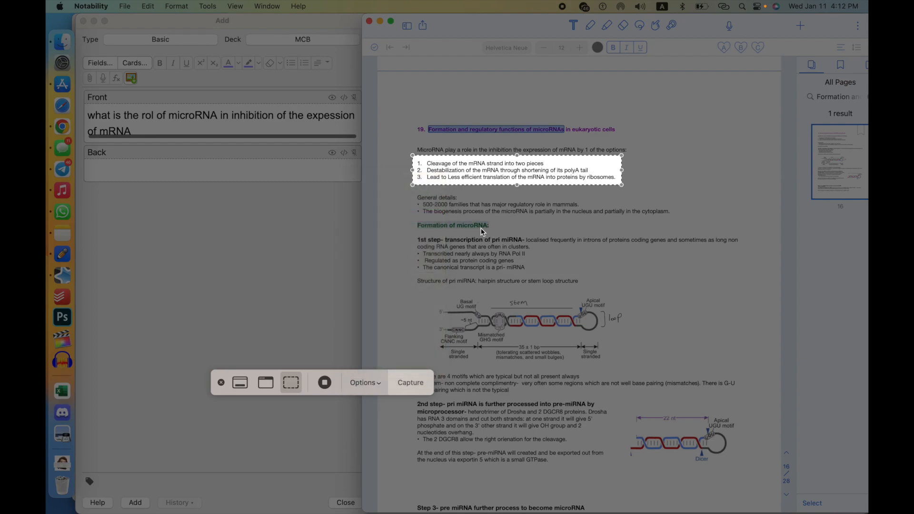
{"action": "key", "text": "Return"}
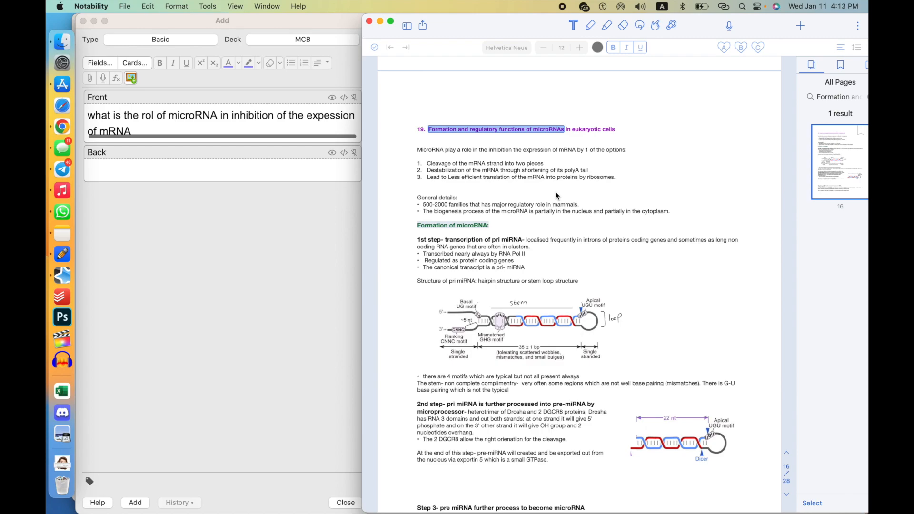
Capture the three numbered mRNA inhibition options in the notes and paste the capture into the card's Back field
{"action": "key", "text": "super+shift+4"}
{"action": "left_click_drag", "start_coordinate": [413, 157], "coordinate": [624, 181]}
{"action": "left_click", "coordinate": [306, 168]}
{"action": "left_click", "coordinate": [62, 38]}
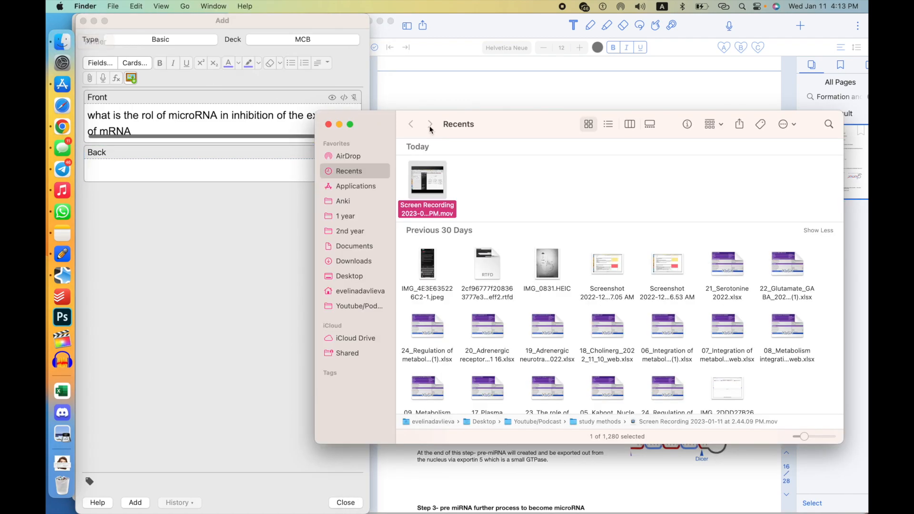
{"action": "left_click", "coordinate": [484, 90]}
{"action": "left_click", "coordinate": [324, 175]}
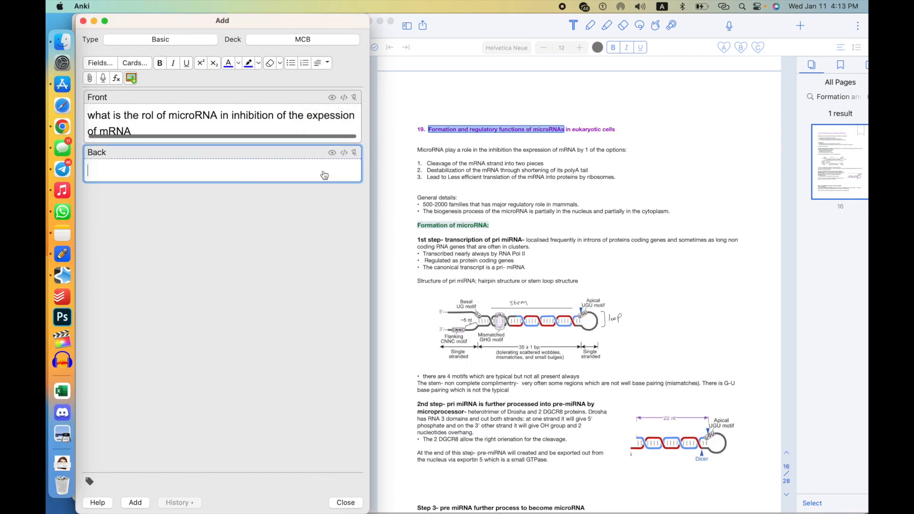
{"action": "key", "text": "super+v"}
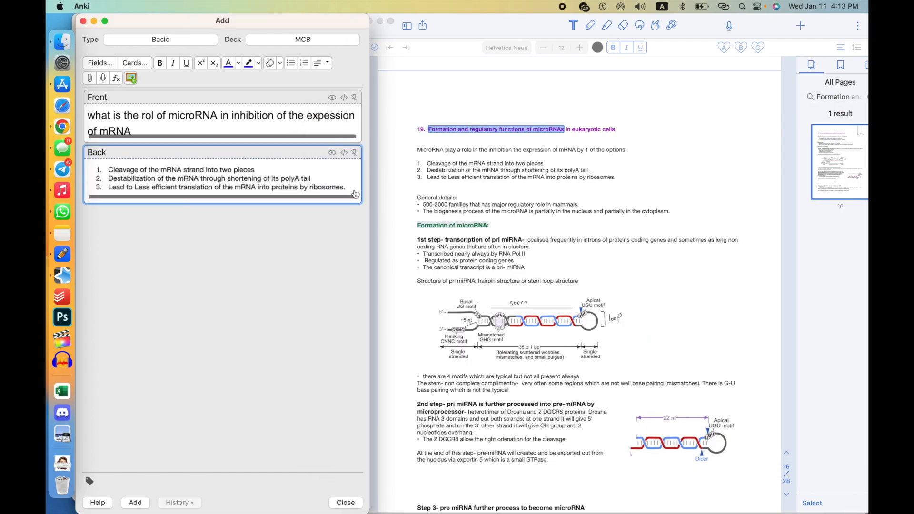
Try adding a line reading "x" below the pasted image in the card's Back field
{"action": "left_click", "coordinate": [502, 35]}
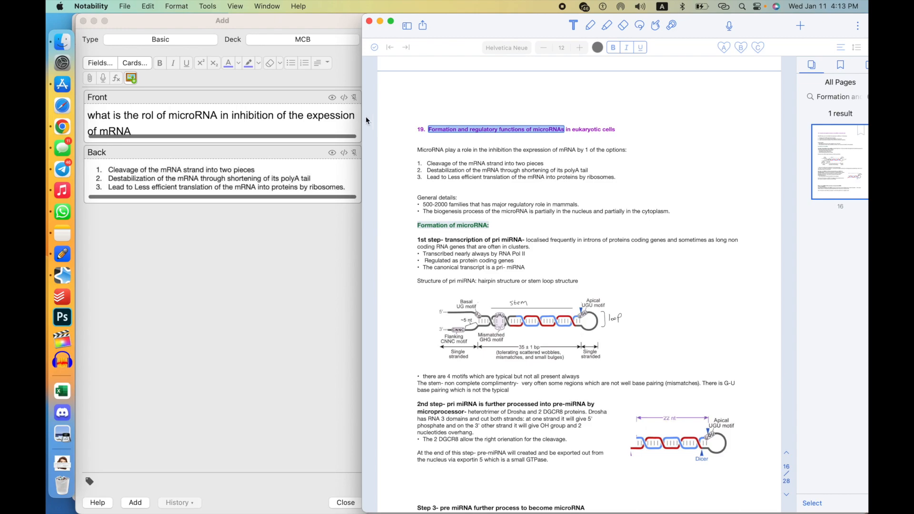
{"action": "left_click", "coordinate": [352, 73]}
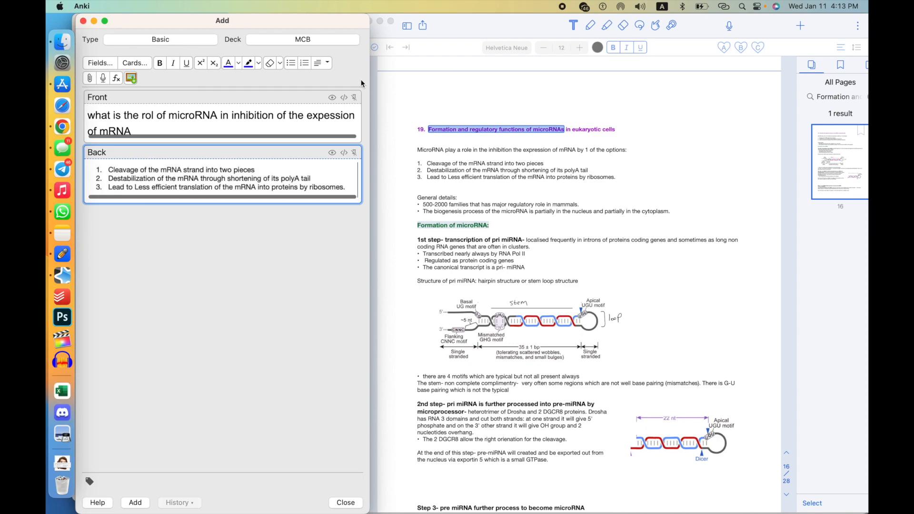
{"action": "key", "text": "Return"}
{"action": "key", "text": "Return"}
{"action": "type", "text": "x"}
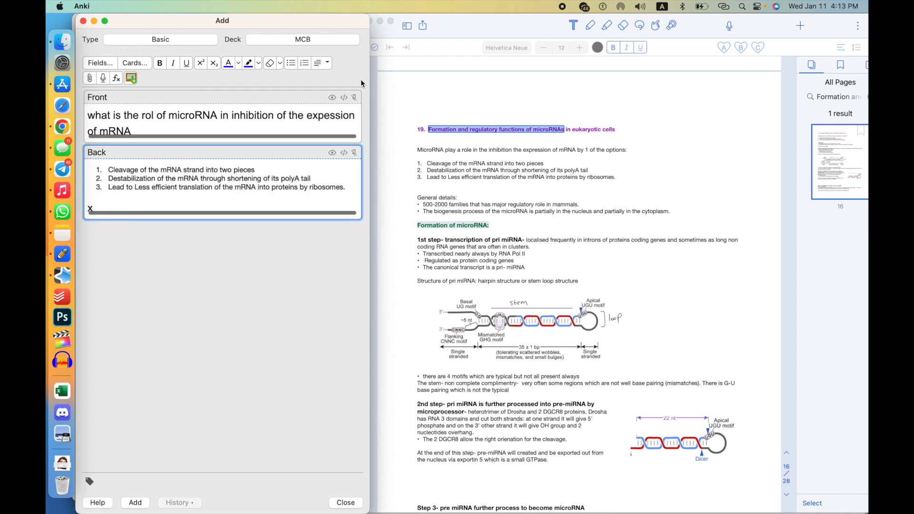
{"action": "key", "text": "BackSpace"}
{"action": "key", "text": "BackSpace"}
{"action": "key", "text": "BackSpace"}
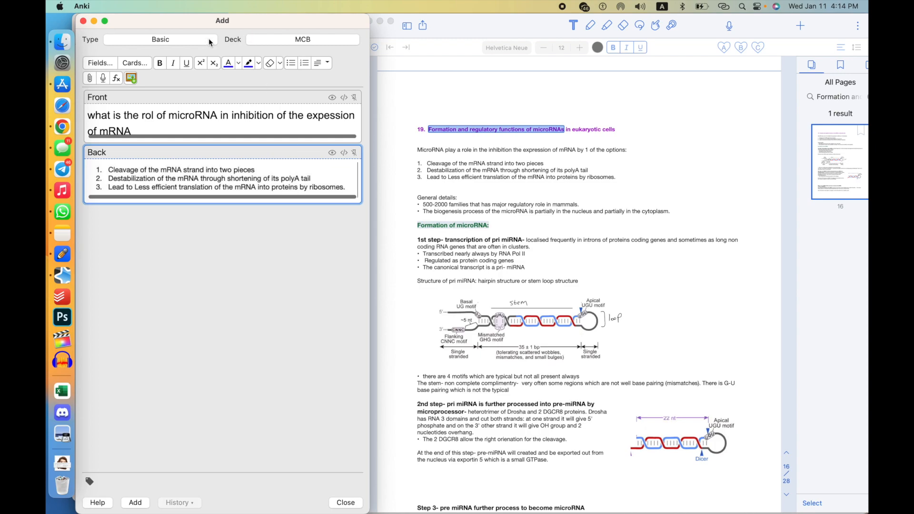
Review the available note types for the card without choosing a different one
{"action": "left_click", "coordinate": [187, 40]}
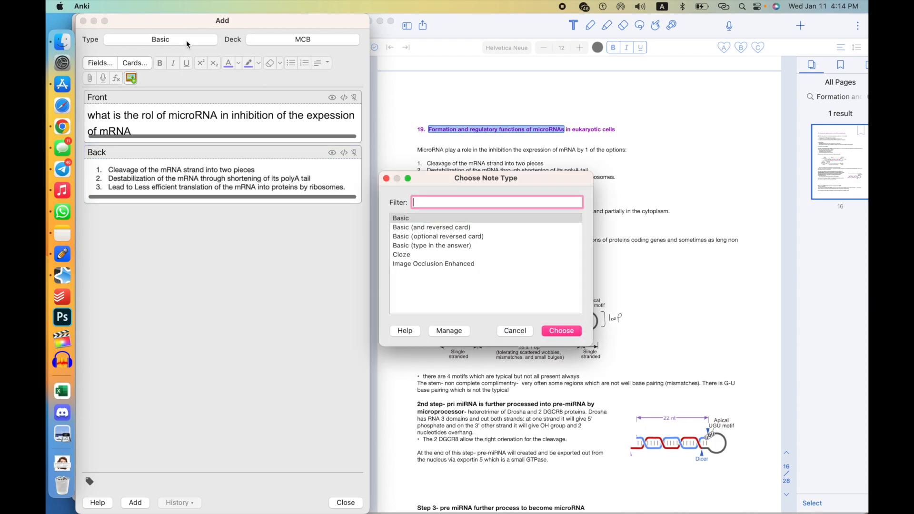
{"action": "left_click", "coordinate": [516, 332]}
{"action": "left_click", "coordinate": [203, 180]}
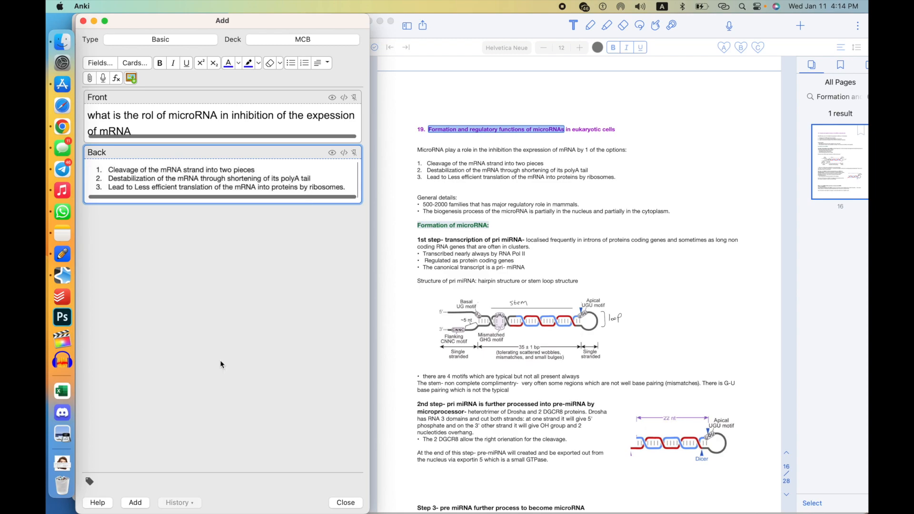
Tag the card with "microRNA"
{"action": "left_click", "coordinate": [143, 481]}
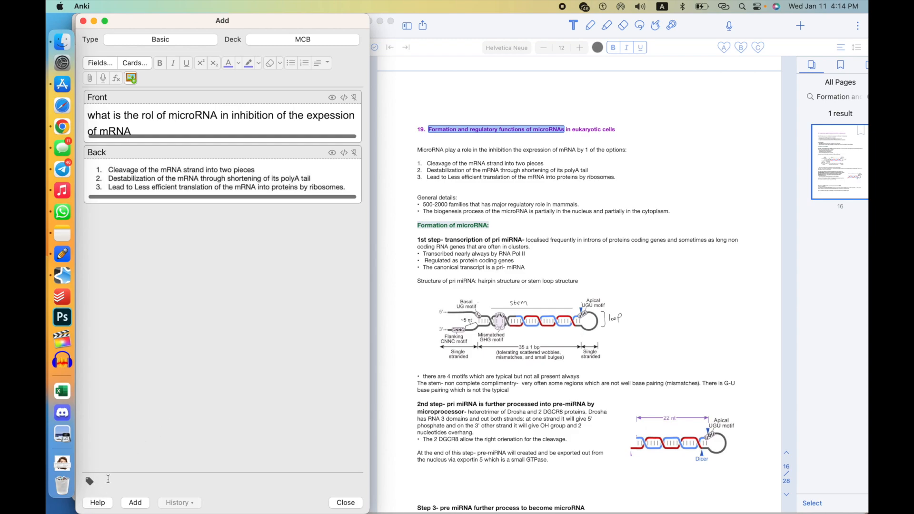
{"action": "type", "text": "microrRNA"}
{"action": "key", "text": "Return"}
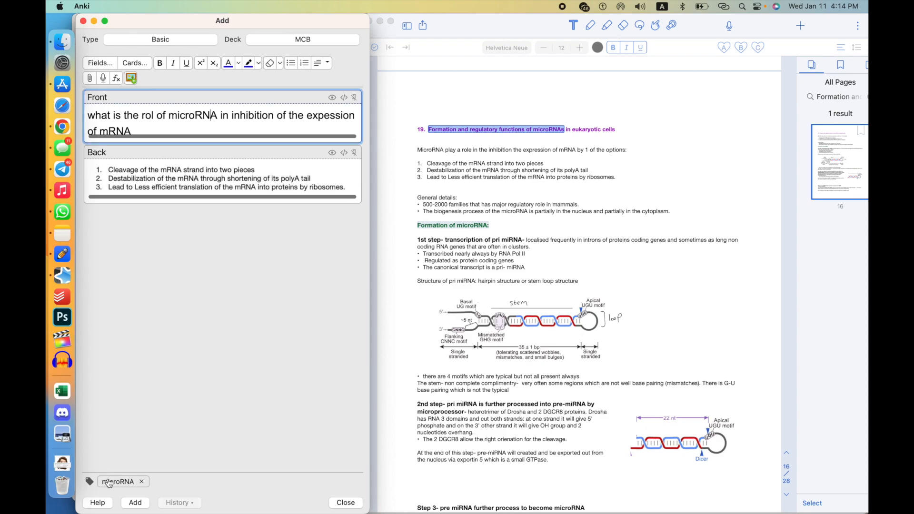
{"action": "left_click", "coordinate": [177, 486]}
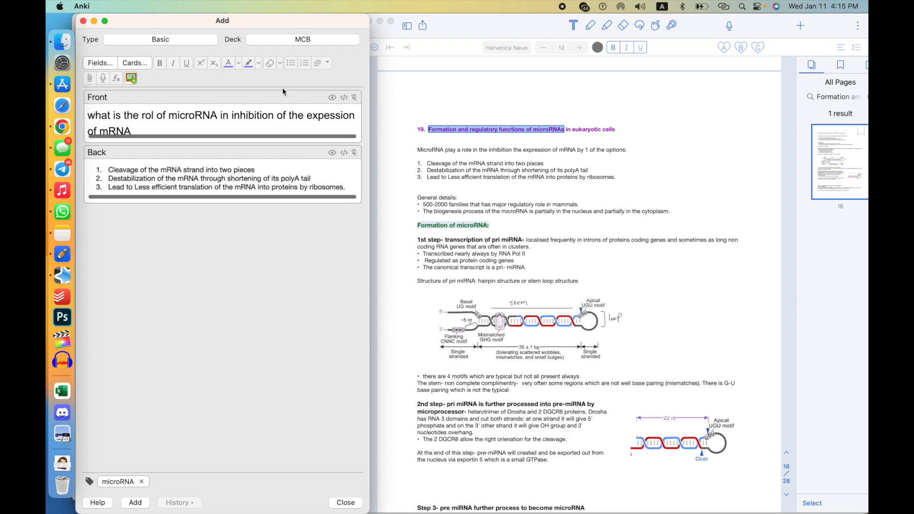
Correct "rol" to "role" in the Front question and add the card to the MCB deck
{"action": "left_click", "coordinate": [228, 116]}
{"action": "left_click", "coordinate": [153, 118]}
{"action": "type", "text": "e"}
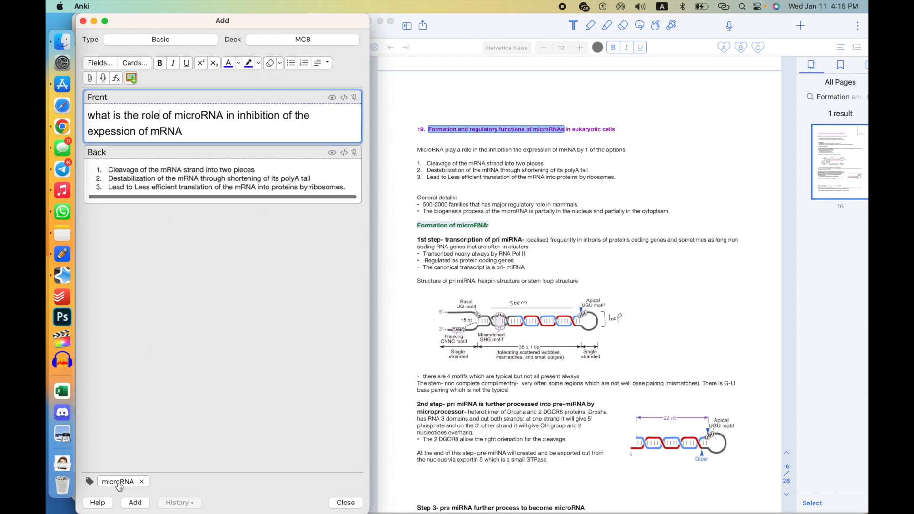
{"action": "left_click", "coordinate": [134, 503]}
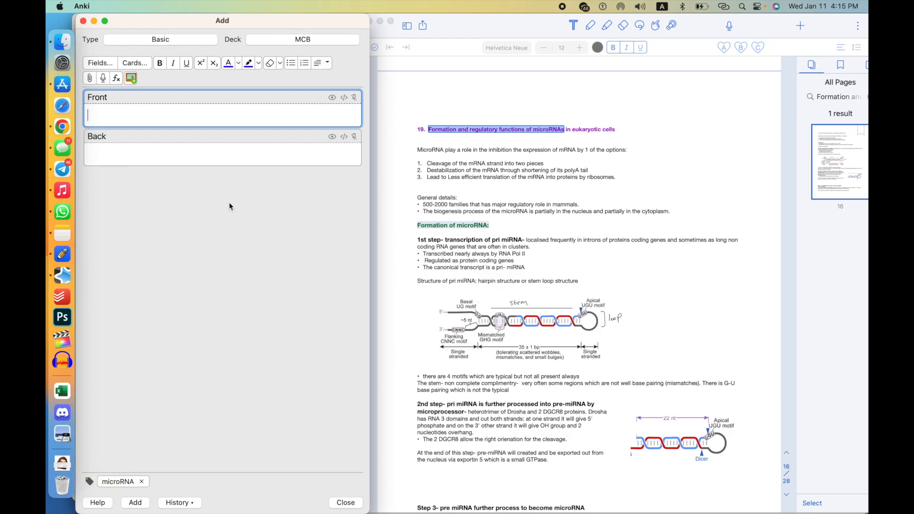
Switch to the main Anki window, study the MCB deck and reveal the answer to the microRNA card
{"action": "key", "text": "ctrl+Up"}
{"action": "left_click", "coordinate": [280, 209]}
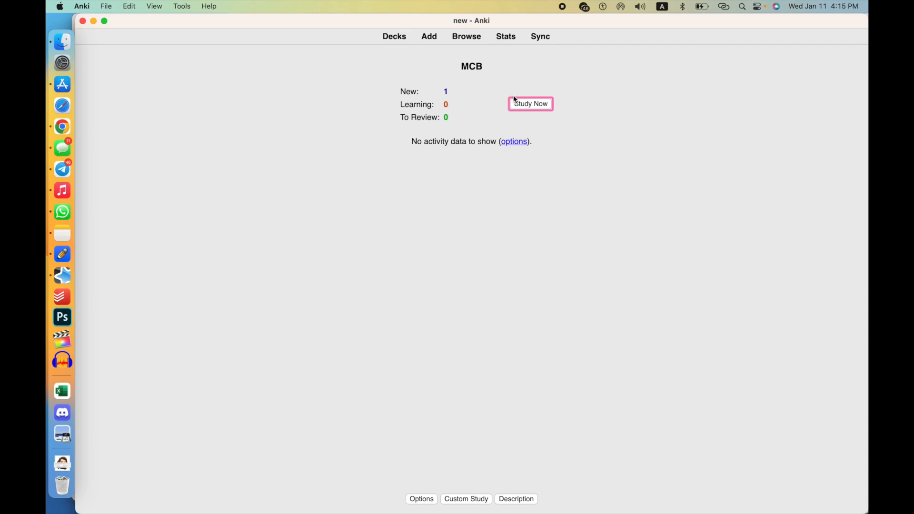
{"action": "left_click", "coordinate": [521, 104]}
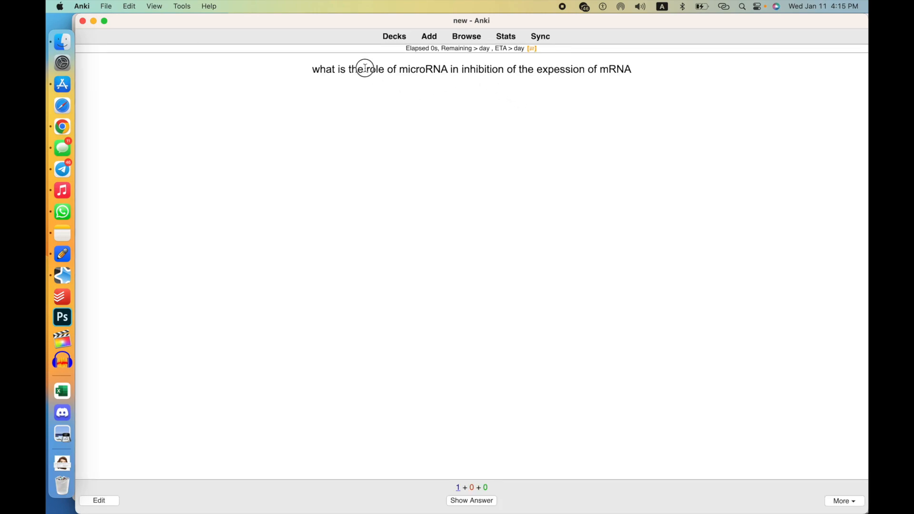
{"action": "left_click_drag", "start_coordinate": [365, 69], "coordinate": [689, 80]}
{"action": "left_click", "coordinate": [685, 81]}
{"action": "key", "text": "space"}
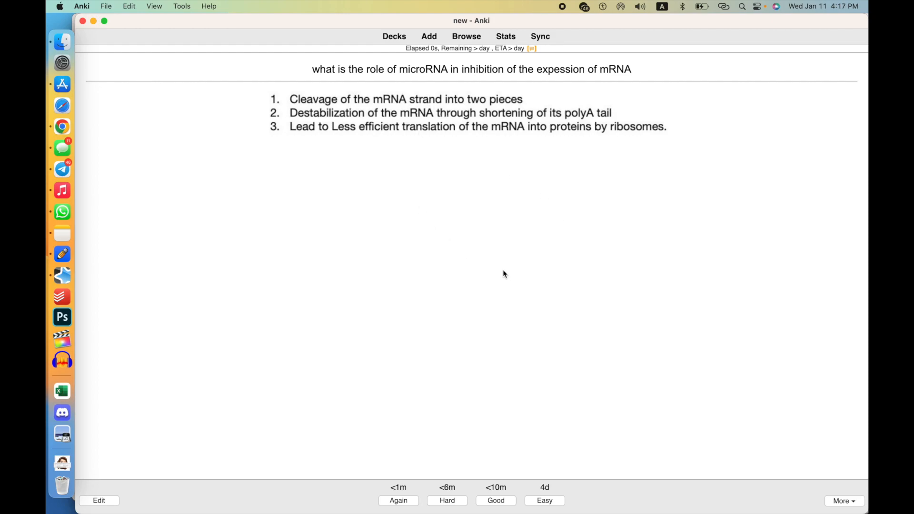
Return to the Add window and set the note type to Basic (and reversed card)
{"action": "key", "text": "ctrl+Up"}
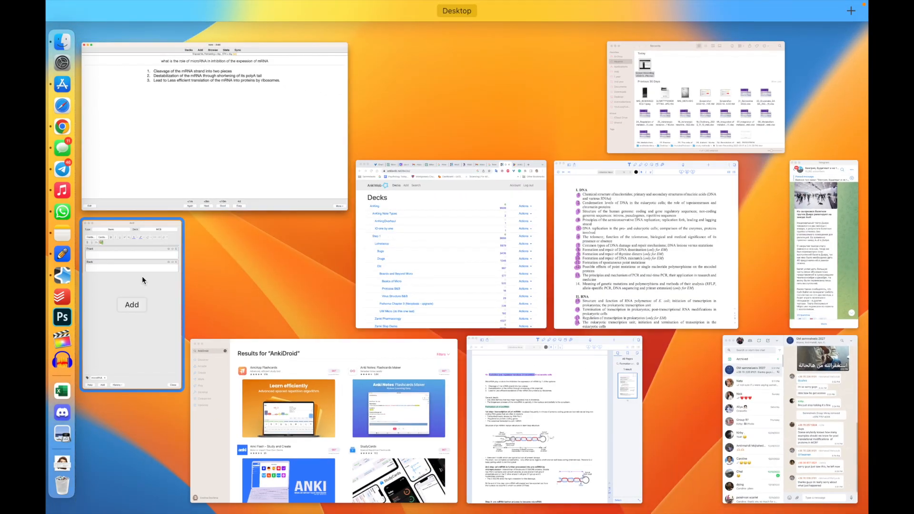
{"action": "left_click", "coordinate": [142, 276]}
{"action": "left_click", "coordinate": [203, 41]}
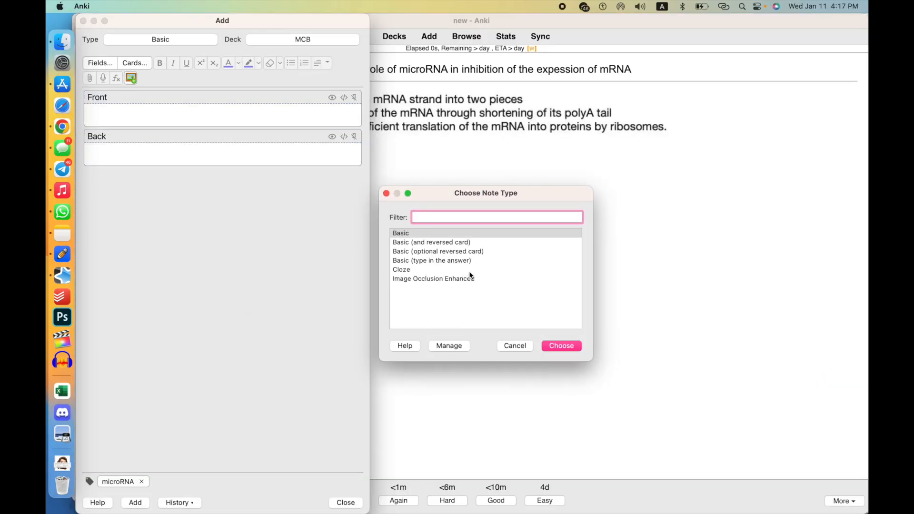
{"action": "left_click", "coordinate": [496, 243]}
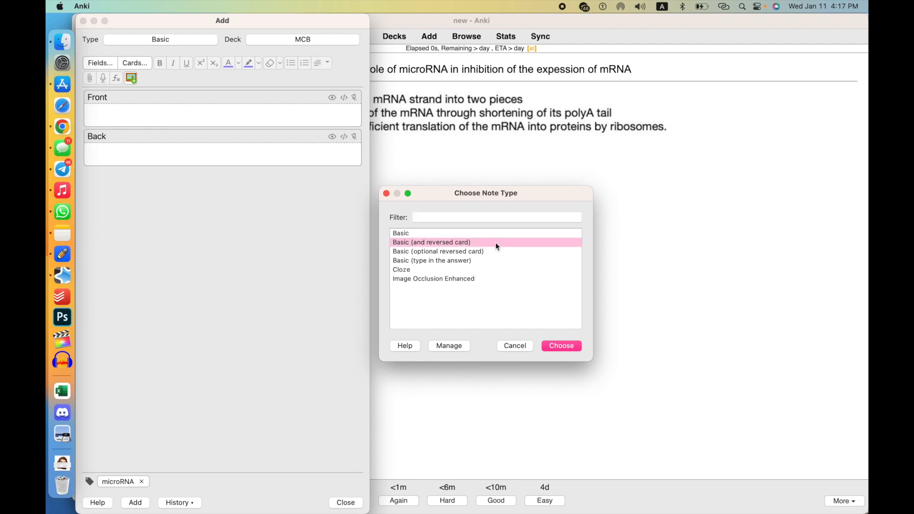
{"action": "double_click", "coordinate": [498, 246]}
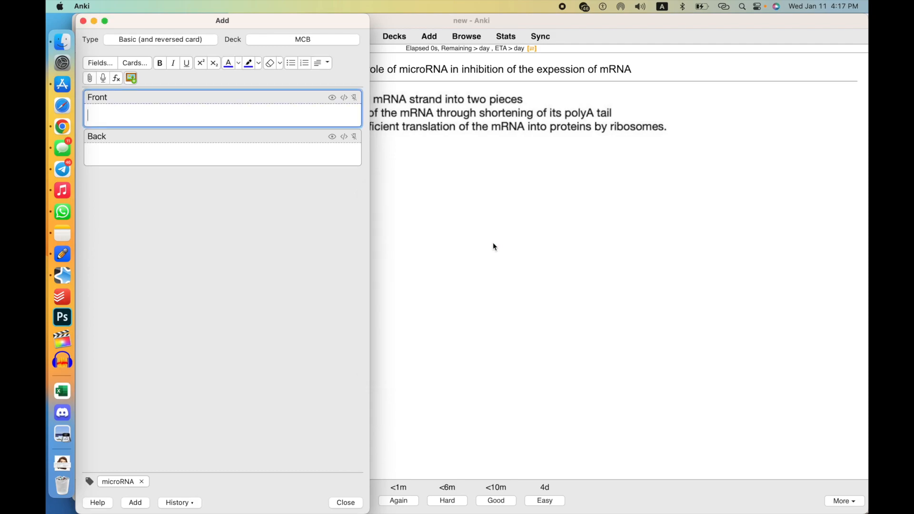
Look through the other note types, including Cloze and Basic (type in the answer), and keep Basic (and reversed card)
{"action": "left_click", "coordinate": [198, 34]}
{"action": "left_click", "coordinate": [424, 285]}
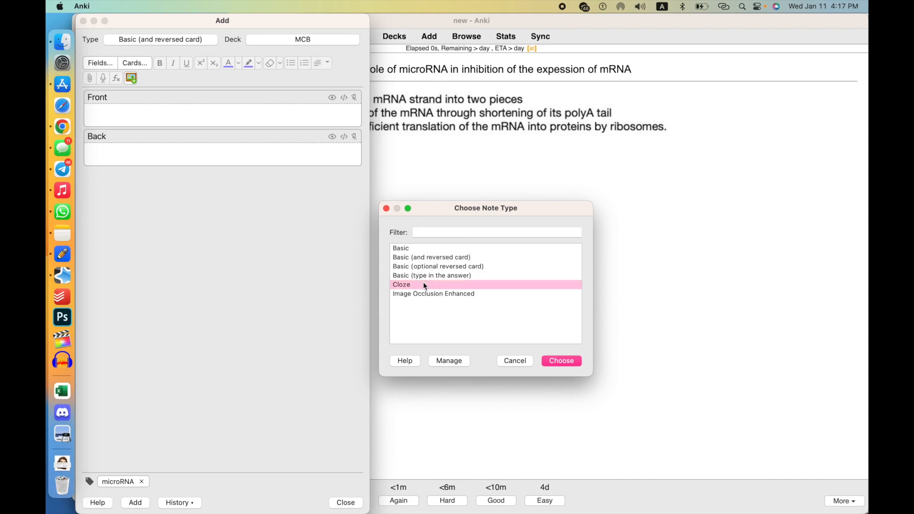
{"action": "left_click", "coordinate": [423, 291]}
{"action": "left_click", "coordinate": [423, 287]}
{"action": "left_click", "coordinate": [429, 267]}
{"action": "left_click", "coordinate": [430, 274]}
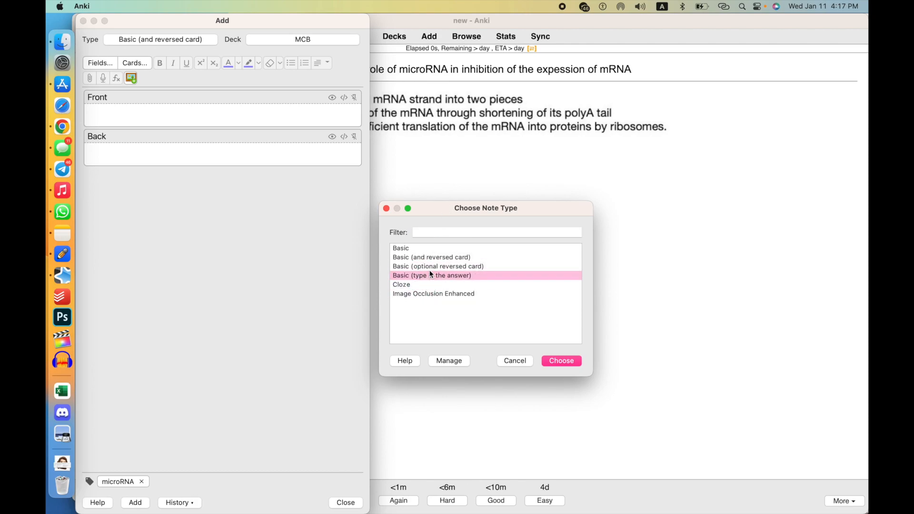
{"action": "left_click", "coordinate": [430, 258]}
{"action": "double_click", "coordinate": [448, 258]}
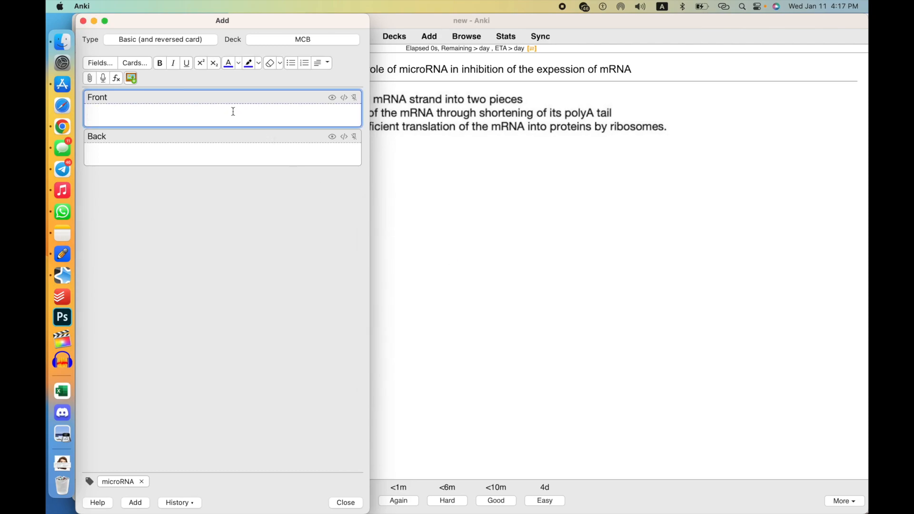
Fill in the reversed card with "szia" on the Front and "hello" on the Back
{"action": "type", "text": "szia"}
{"action": "key", "text": "Tab"}
{"action": "type", "text": "hello"}
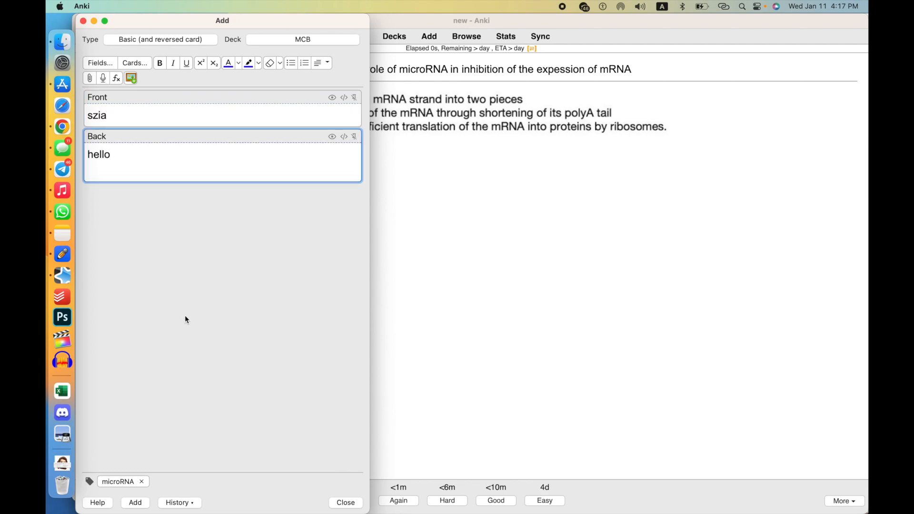
Remove the microRNA tag from the "szia" / "hello" note and add it to the MCB deck
{"action": "left_click", "coordinate": [142, 481]}
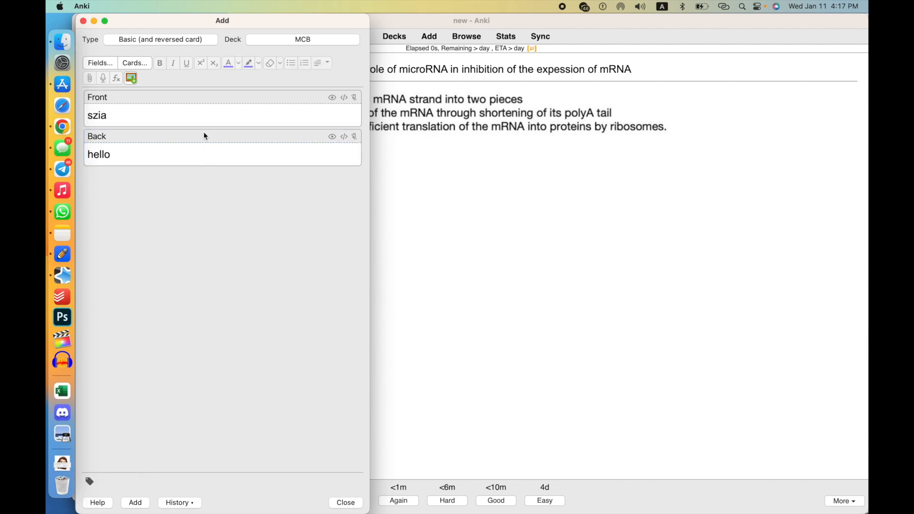
{"action": "left_click", "coordinate": [178, 159]}
{"action": "left_click", "coordinate": [198, 109]}
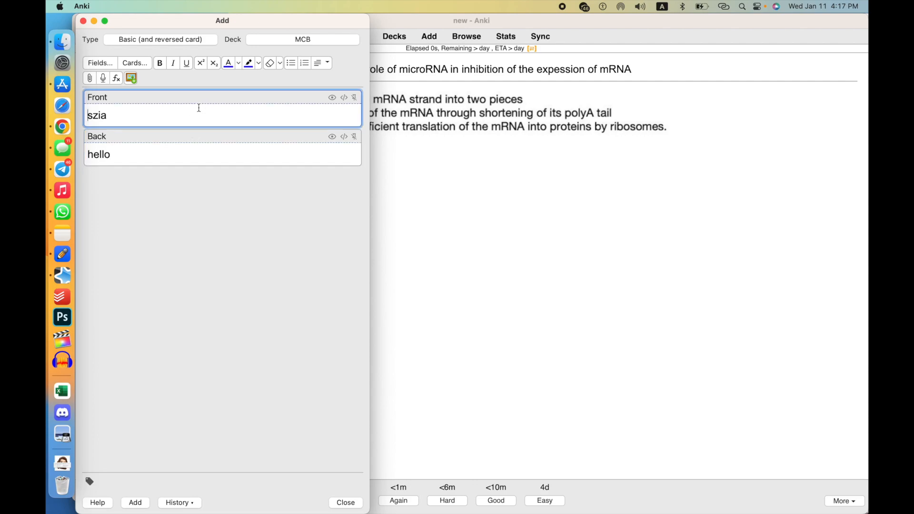
{"action": "key", "text": "super+Return"}
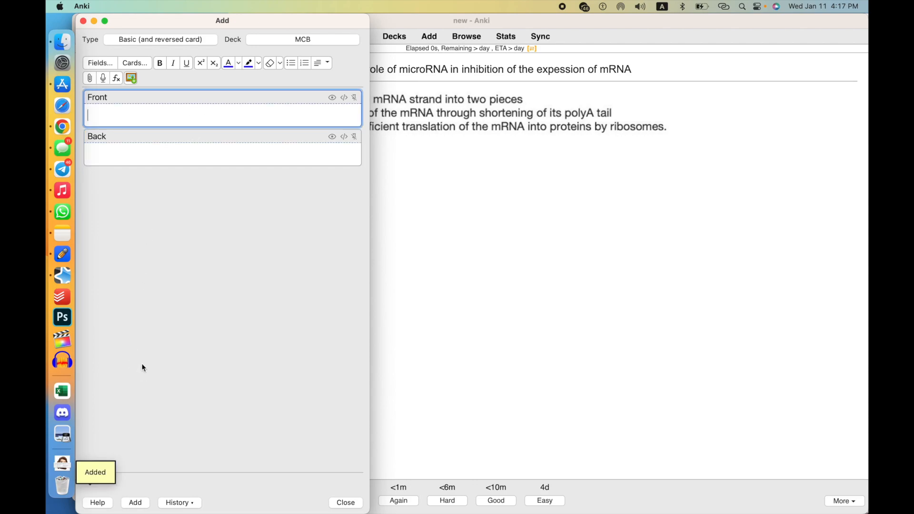
Study the MCB deck in the main Anki window, revealing and rating the microRNA card and both directions of the "szia" / "hello" card as Good
{"action": "left_click", "coordinate": [517, 267]}
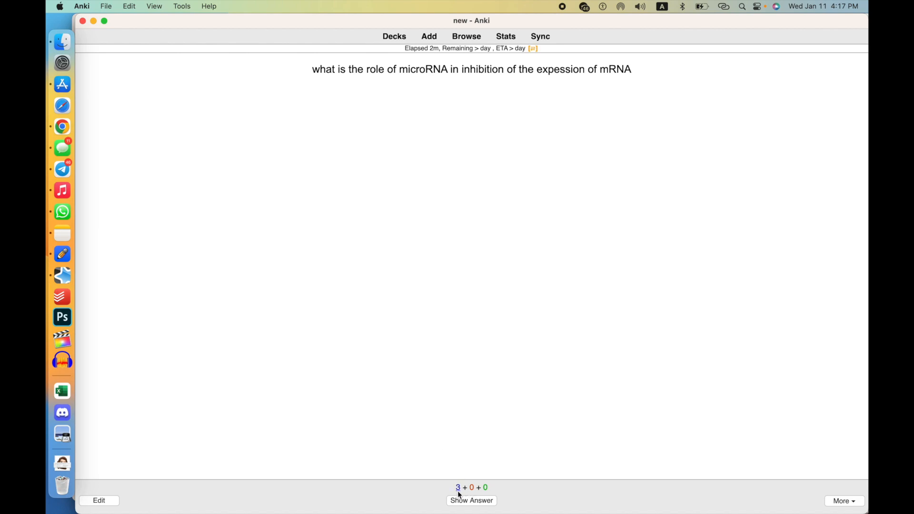
{"action": "left_click", "coordinate": [429, 36]}
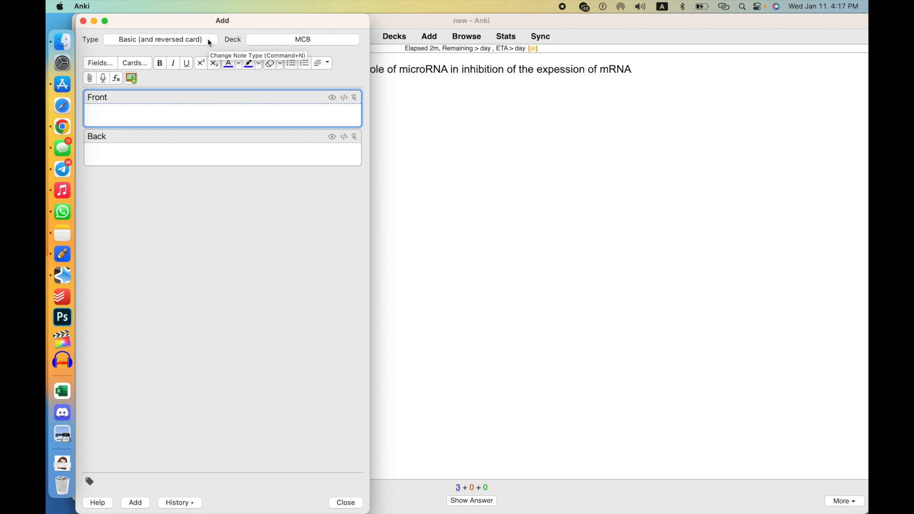
{"action": "left_click", "coordinate": [481, 168]}
{"action": "key", "text": "space"}
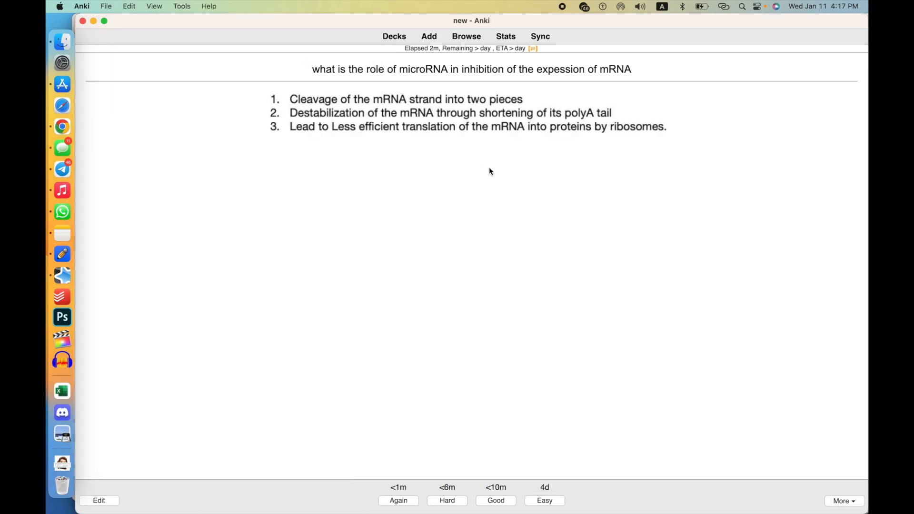
{"action": "key", "text": "space"}
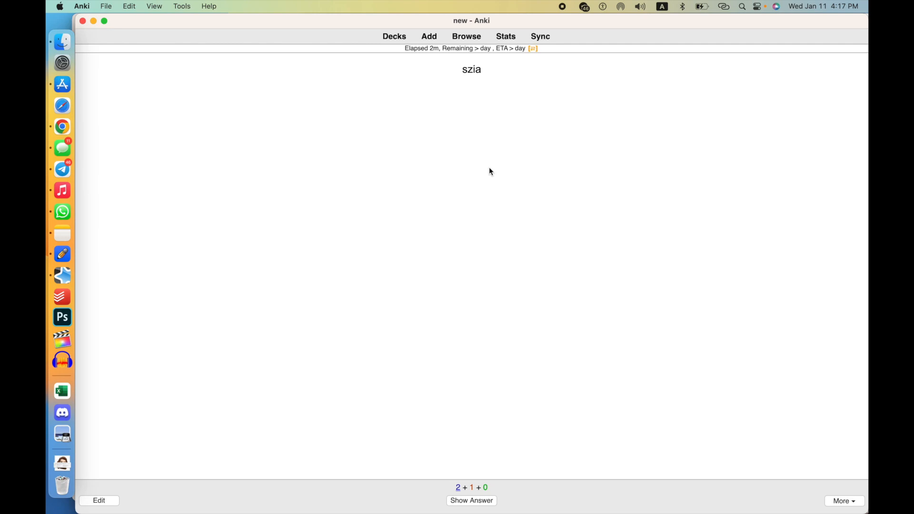
{"action": "key", "text": "space"}
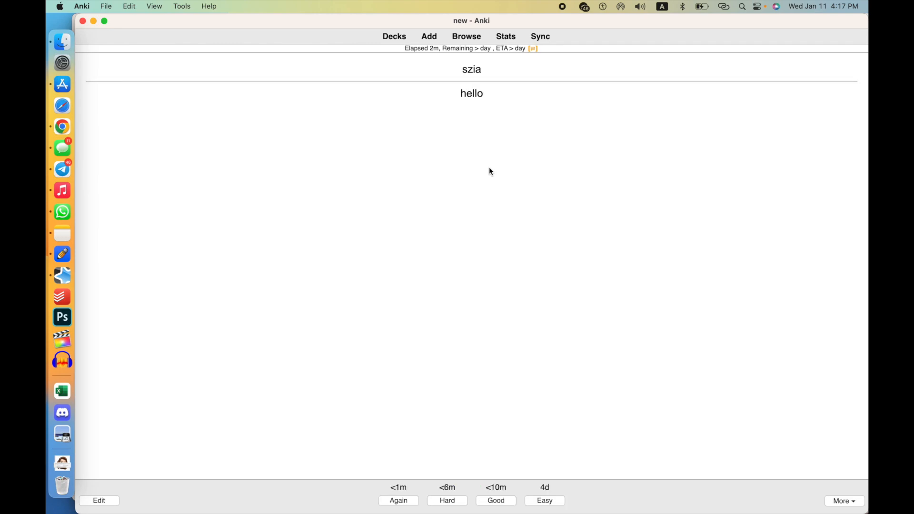
{"action": "key", "text": "space"}
{"action": "key", "text": "space"}
{"action": "key", "text": "space"}
Return to the Add window and set the note type to Cloze
{"action": "key", "text": "ctrl+Up"}
{"action": "left_click", "coordinate": [139, 305]}
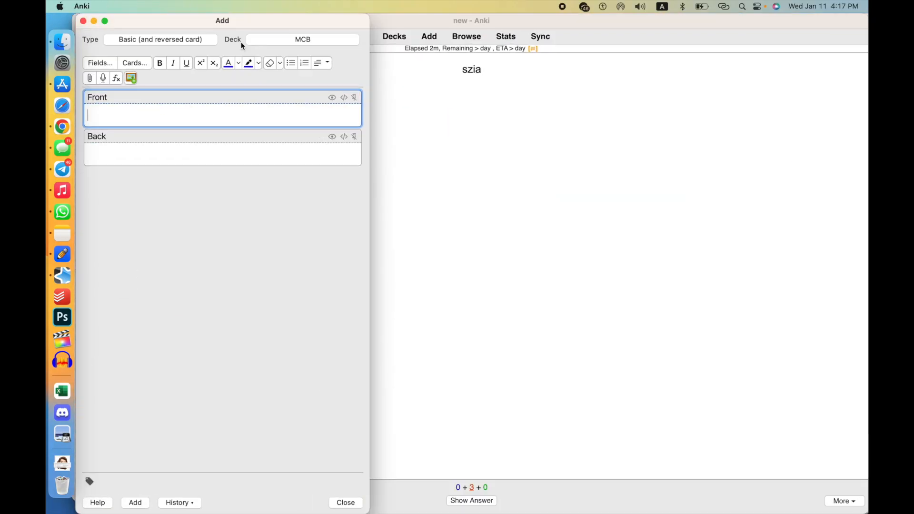
{"action": "left_click", "coordinate": [192, 41]}
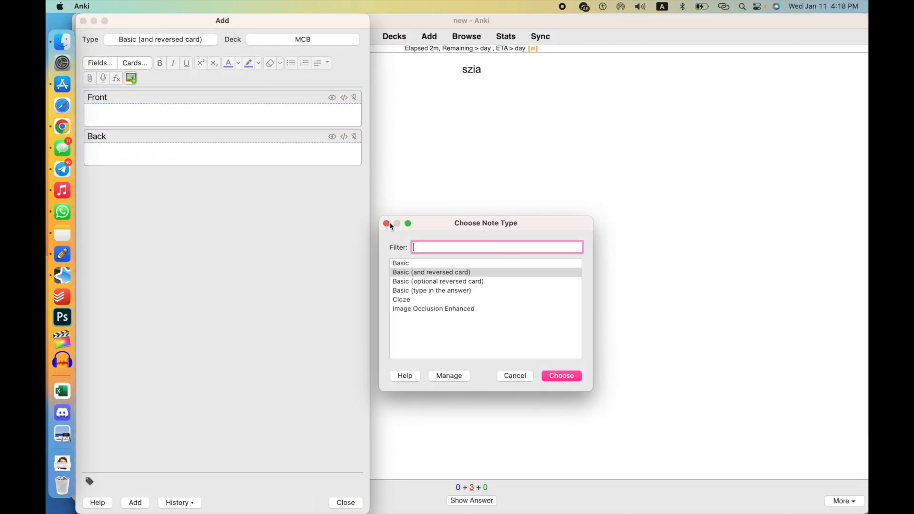
{"action": "double_click", "coordinate": [446, 299]}
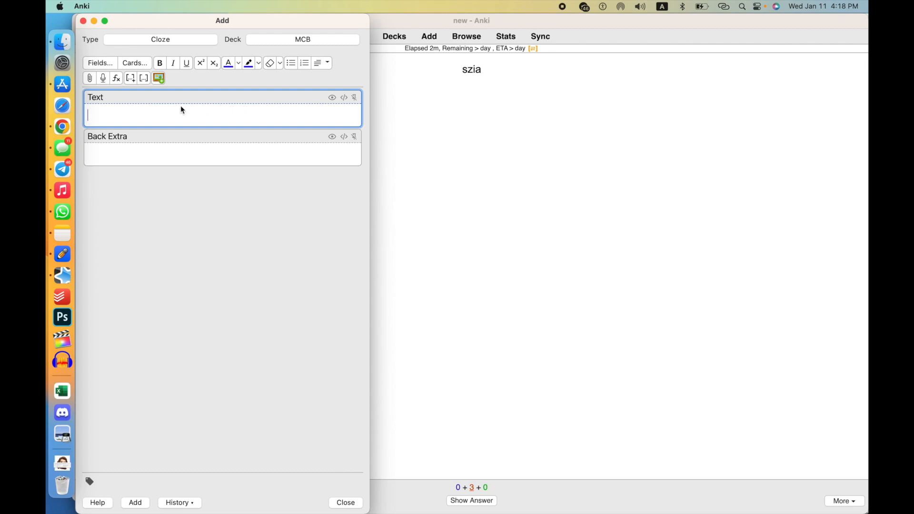
Copy the line "500-2000 families that has major regulatory role in mammals." from the Notability lecture notes into the cloze note's Text field
{"action": "key", "text": "ctrl+Up"}
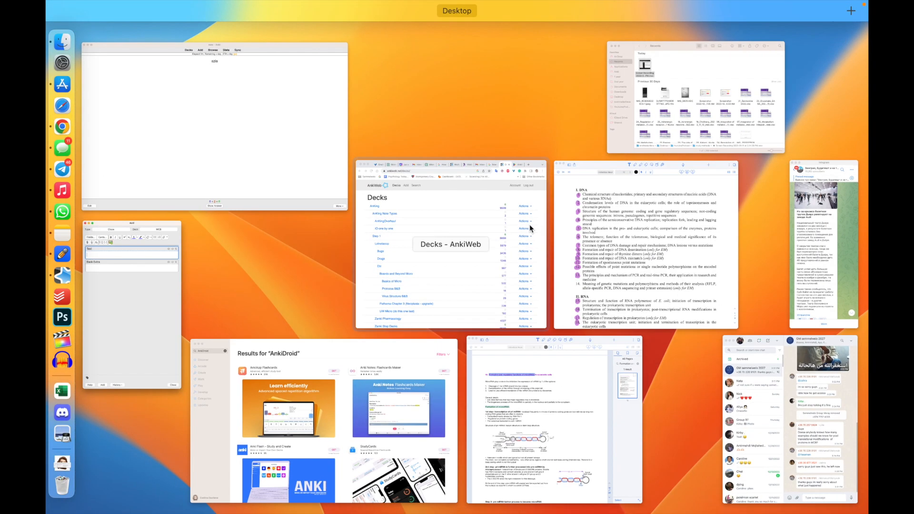
{"action": "left_click", "coordinate": [518, 384]}
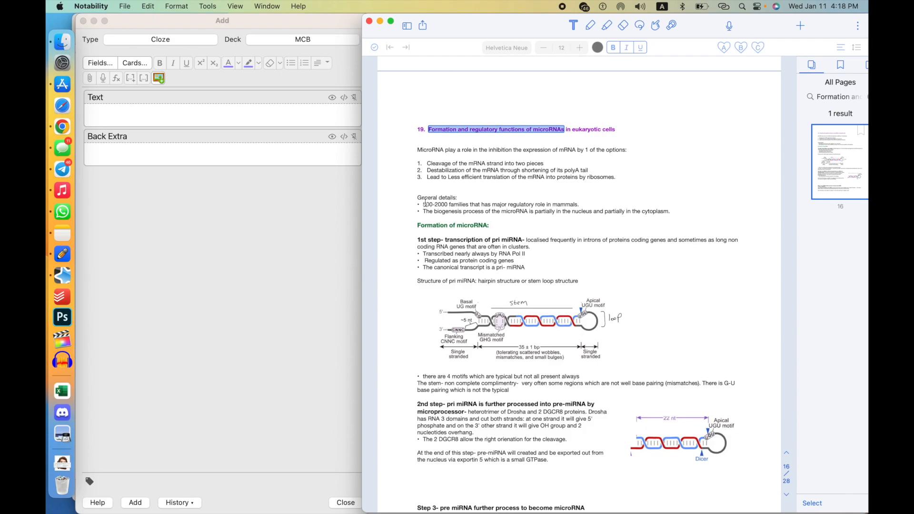
{"action": "triple_click", "coordinate": [581, 204]}
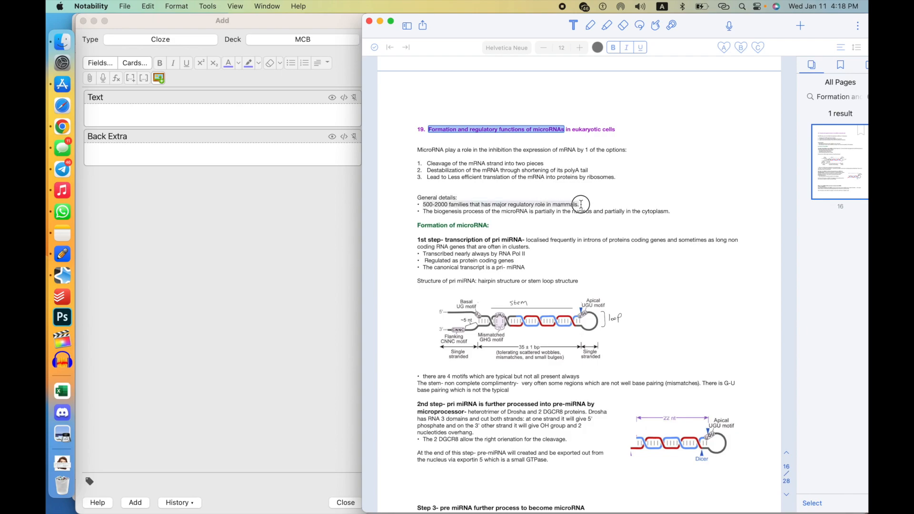
{"action": "key", "text": "super+c"}
{"action": "left_click", "coordinate": [230, 116]}
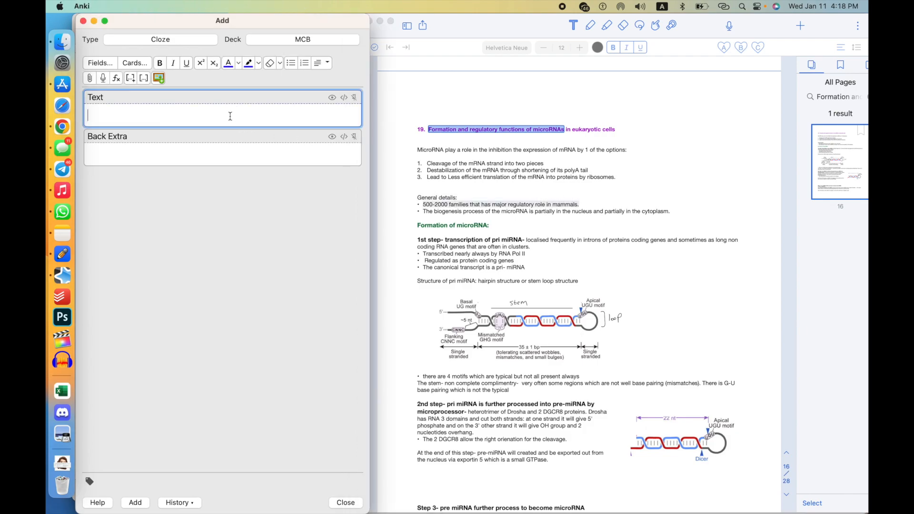
{"action": "key", "text": "super+v"}
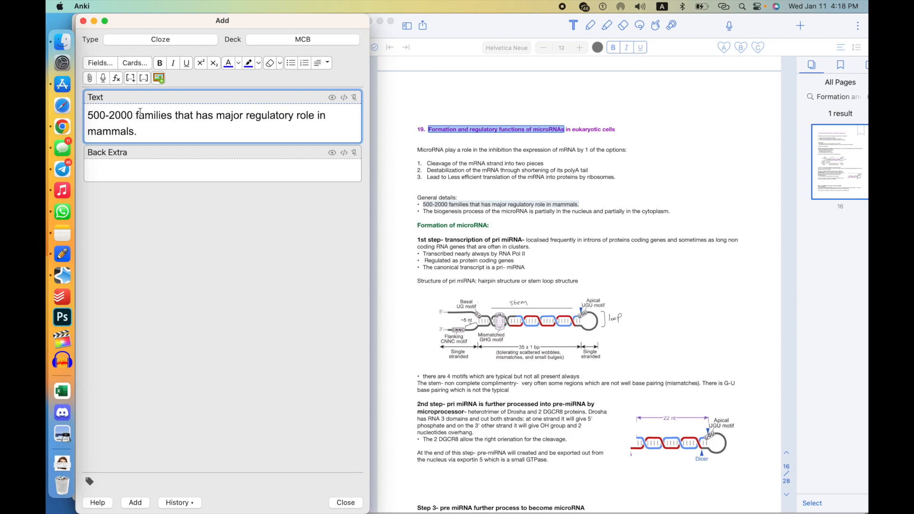
Turn "500-2000" in the Text field into the cloze deletion c1
{"action": "left_click_drag", "start_coordinate": [133, 115], "coordinate": [70, 117]}
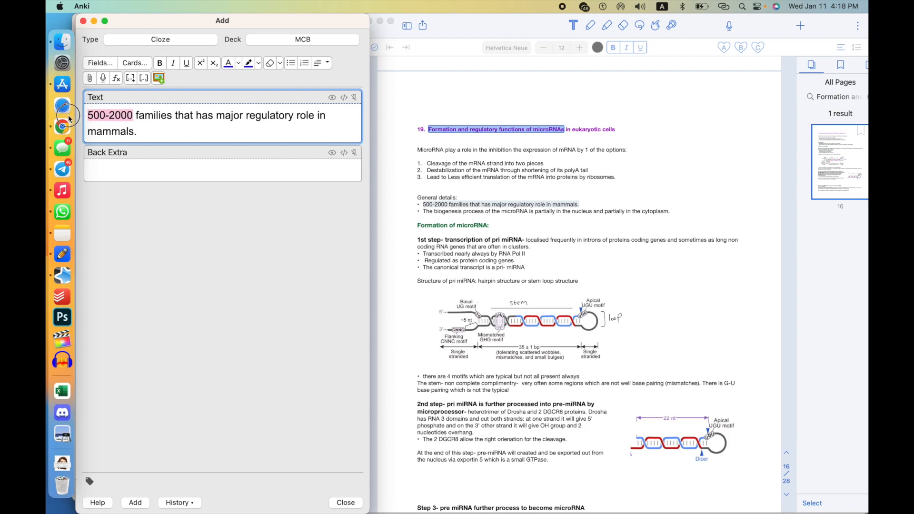
{"action": "left_click", "coordinate": [142, 112]}
{"action": "left_click_drag", "start_coordinate": [134, 115], "coordinate": [70, 112]}
{"action": "left_click", "coordinate": [113, 116]}
{"action": "left_click_drag", "start_coordinate": [133, 115], "coordinate": [87, 115]}
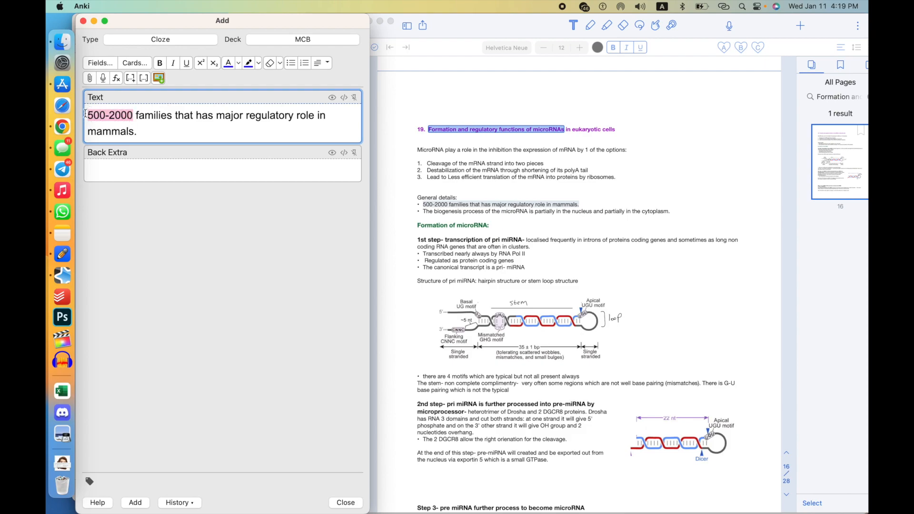
{"action": "left_click", "coordinate": [143, 78]}
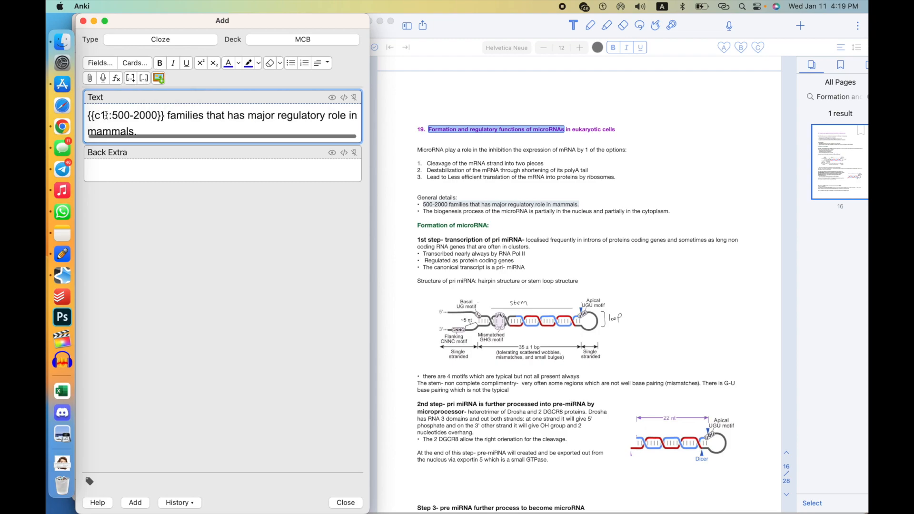
Turn "role" into a same-card cloze deletion, numbered c1 like "500-2000"
{"action": "left_click", "coordinate": [167, 114]}
{"action": "left_click_drag", "start_coordinate": [166, 114], "coordinate": [81, 115]}
{"action": "left_click", "coordinate": [209, 125]}
{"action": "left_click_drag", "start_coordinate": [163, 115], "coordinate": [93, 110]}
{"action": "left_click", "coordinate": [133, 125]}
{"action": "double_click", "coordinate": [339, 115]}
{"action": "left_click", "coordinate": [145, 79]}
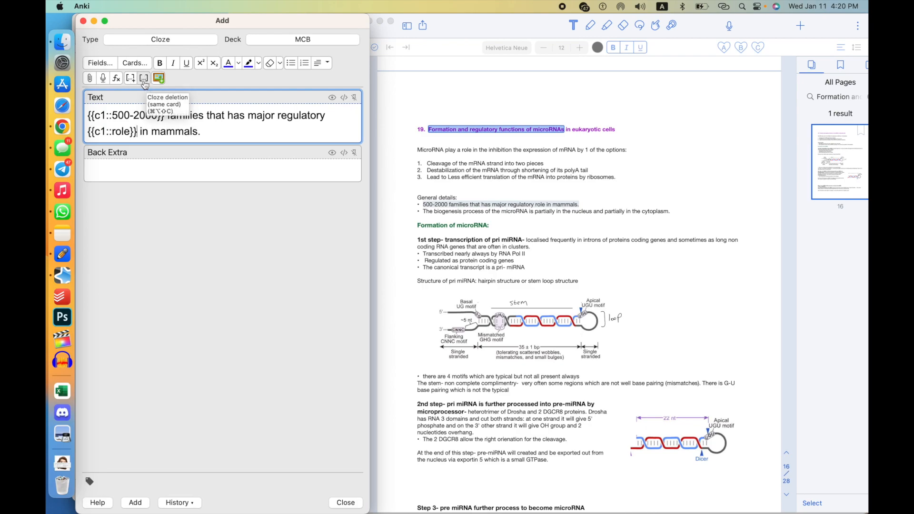
Point out the two matching c1 deletions in the text and undo the same-card cloze on "role"
{"action": "left_click_drag", "start_coordinate": [105, 133], "coordinate": [99, 133]}
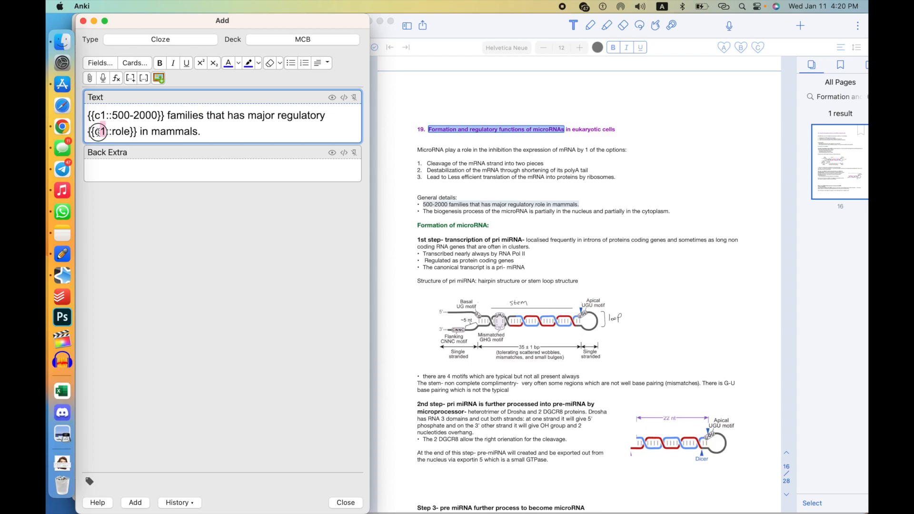
{"action": "left_click", "coordinate": [107, 132]}
{"action": "left_click", "coordinate": [149, 131]}
{"action": "left_click", "coordinate": [189, 132]}
{"action": "left_click", "coordinate": [204, 133]}
{"action": "left_click", "coordinate": [158, 116]}
{"action": "left_click_drag", "start_coordinate": [158, 116], "coordinate": [86, 115]}
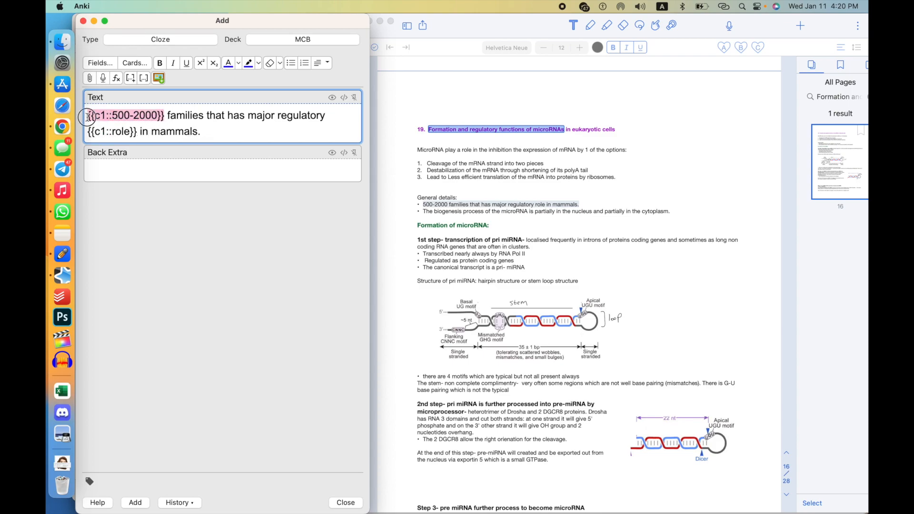
{"action": "left_click_drag", "start_coordinate": [137, 131], "coordinate": [86, 132]}
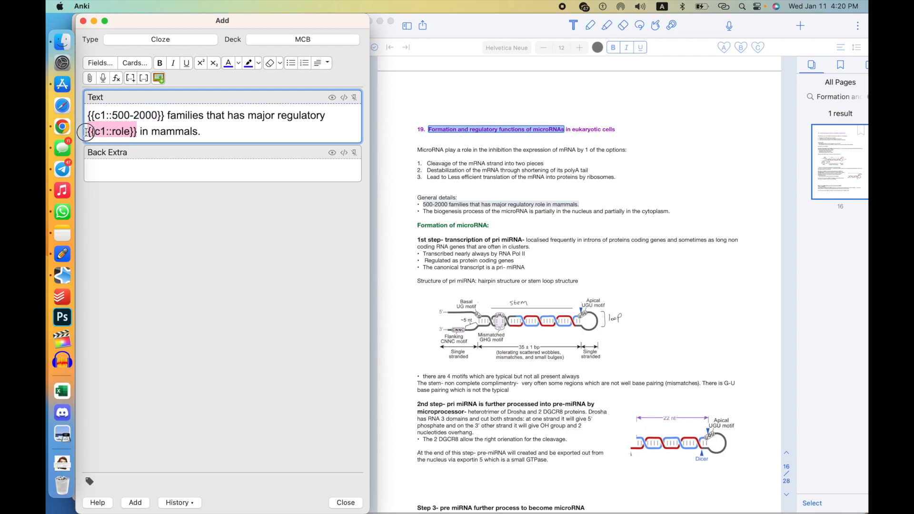
{"action": "left_click", "coordinate": [198, 133]}
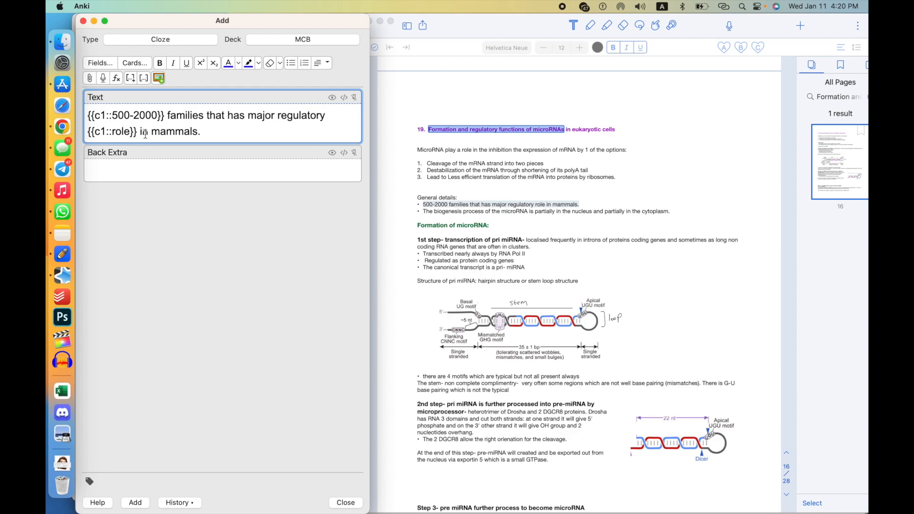
{"action": "key", "text": "super+z"}
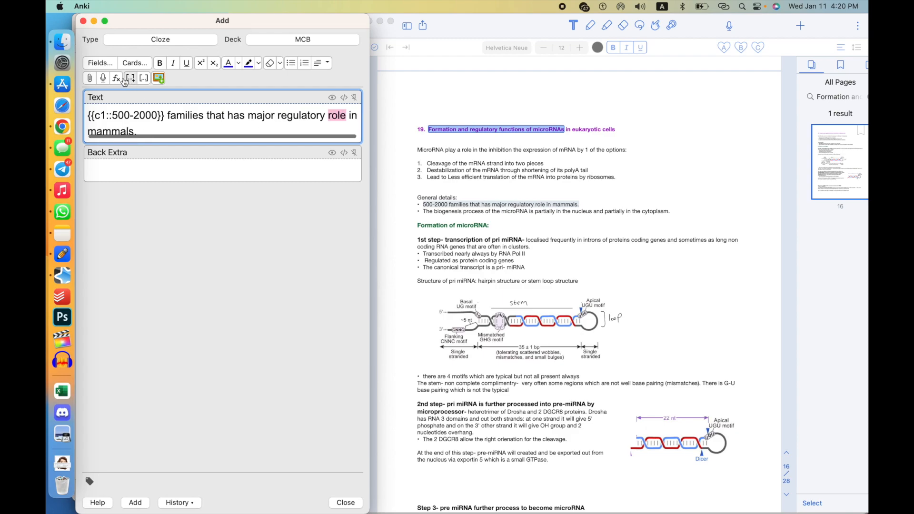
Turn "role" into a new-card cloze deletion numbered c2
{"action": "left_click", "coordinate": [129, 82]}
{"action": "left_click_drag", "start_coordinate": [106, 132], "coordinate": [98, 133]}
{"action": "left_click", "coordinate": [129, 132]}
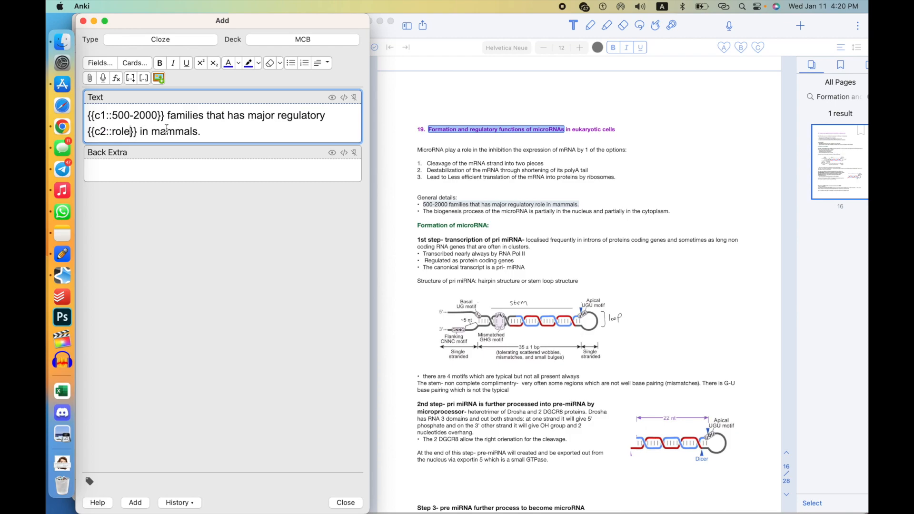
Compare the c1 and c2 deletions in the text and add the cloze note to the MCB deck
{"action": "left_click_drag", "start_coordinate": [164, 115], "coordinate": [87, 115]}
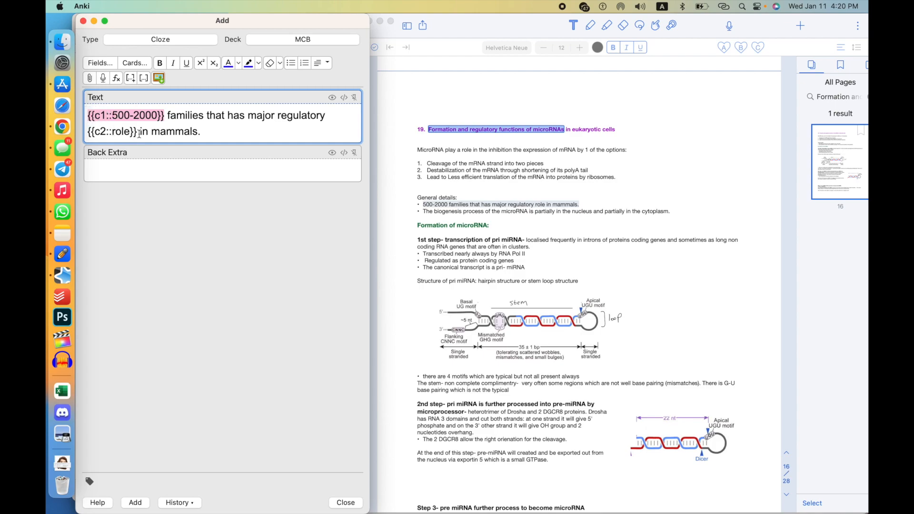
{"action": "left_click_drag", "start_coordinate": [134, 133], "coordinate": [88, 131]}
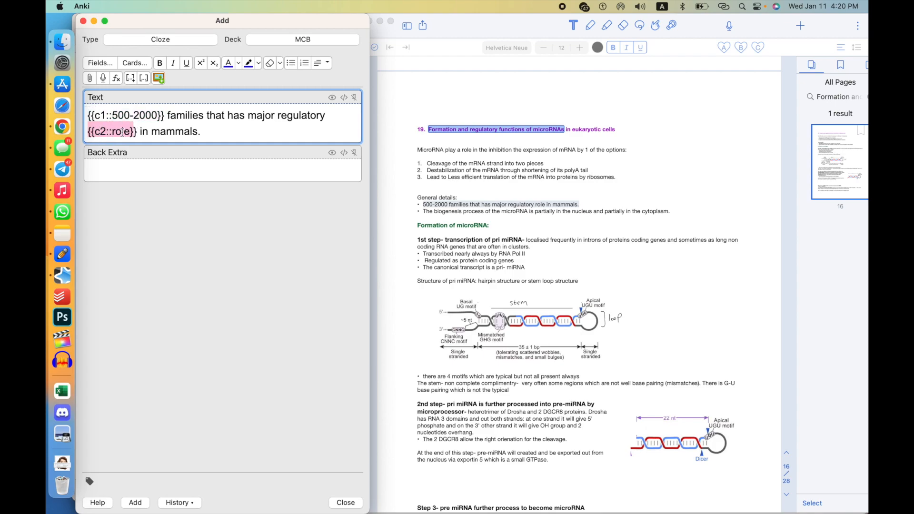
{"action": "left_click", "coordinate": [155, 115]}
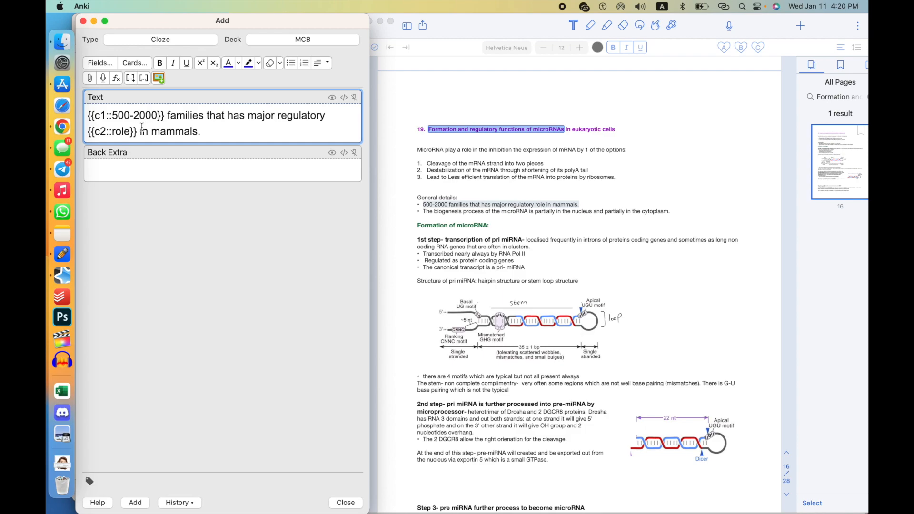
{"action": "left_click_drag", "start_coordinate": [100, 116], "coordinate": [105, 116]}
{"action": "left_click", "coordinate": [102, 128]}
{"action": "left_click", "coordinate": [184, 131]}
{"action": "key", "text": "super+Return"}
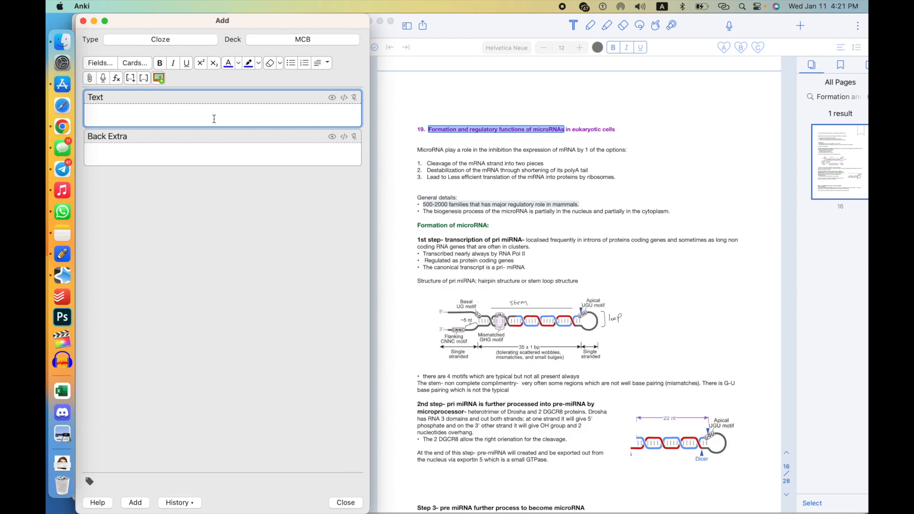
Set the note type to Image Occlusion Enhanced
{"action": "left_click", "coordinate": [182, 43]}
{"action": "left_click", "coordinate": [409, 318]}
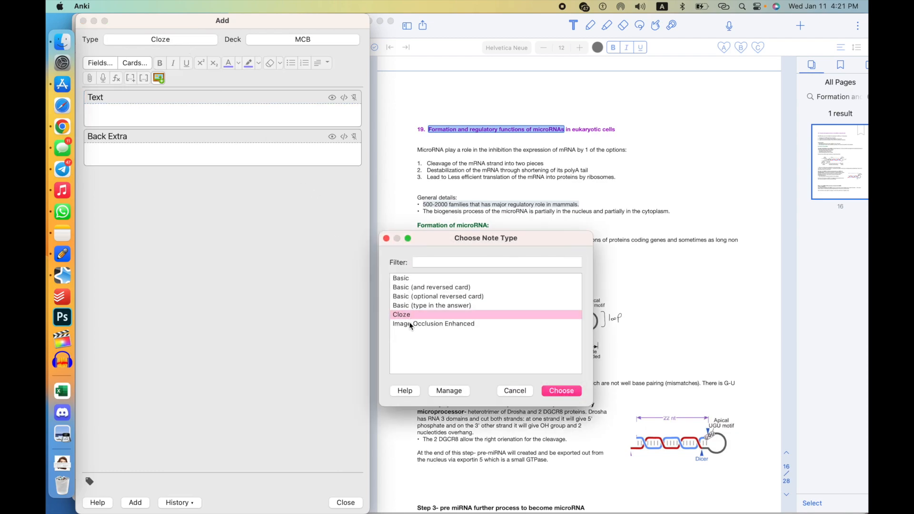
{"action": "left_click", "coordinate": [410, 321]}
{"action": "key", "text": "Return"}
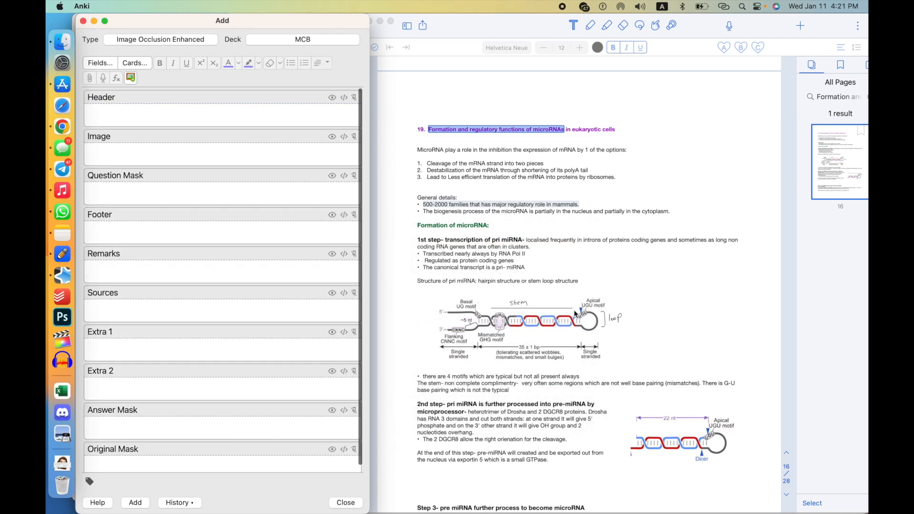
Find the summary table comparing siRNA and miRNA in the microRNA lecture notes
{"action": "scroll", "coordinate": [606, 357], "scroll_direction": "down", "scroll_amount": 20}
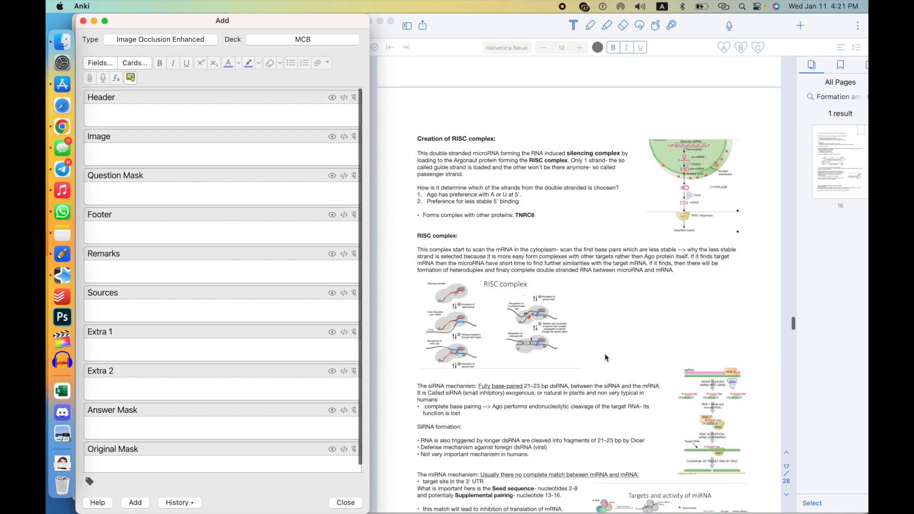
{"action": "scroll", "coordinate": [604, 353], "scroll_direction": "down", "scroll_amount": 5}
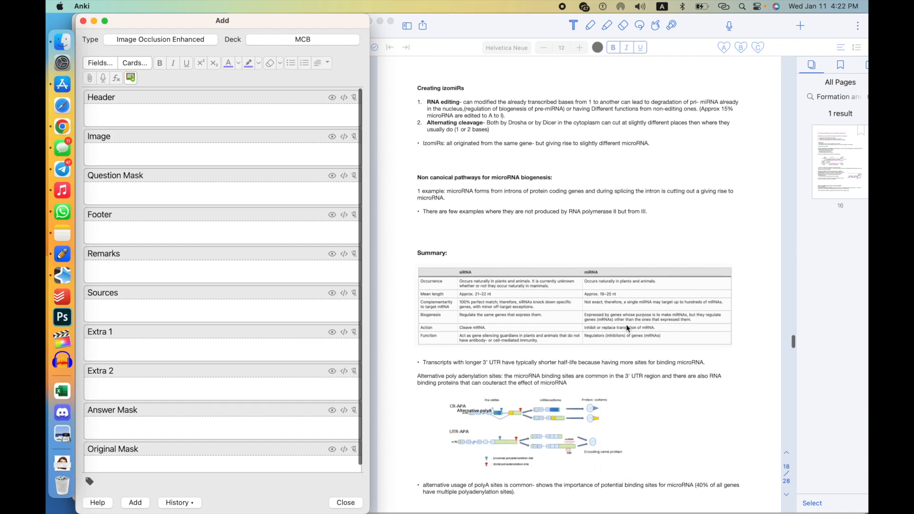
{"action": "left_click", "coordinate": [663, 266]}
{"action": "key", "text": "super+shift+4"}
{"action": "left_click", "coordinate": [418, 268]}
{"action": "scroll", "coordinate": [618, 296], "scroll_direction": "down", "scroll_amount": 3}
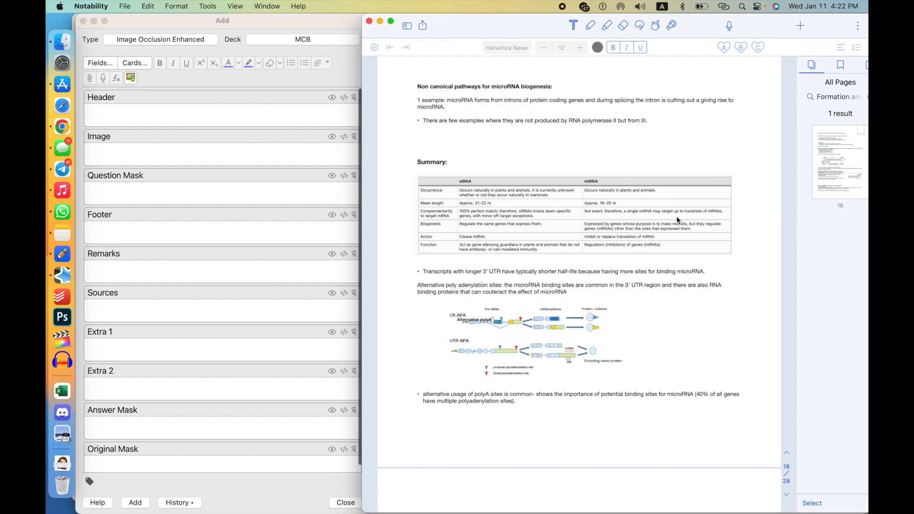
{"action": "scroll", "coordinate": [686, 211], "scroll_direction": "up", "scroll_amount": 2}
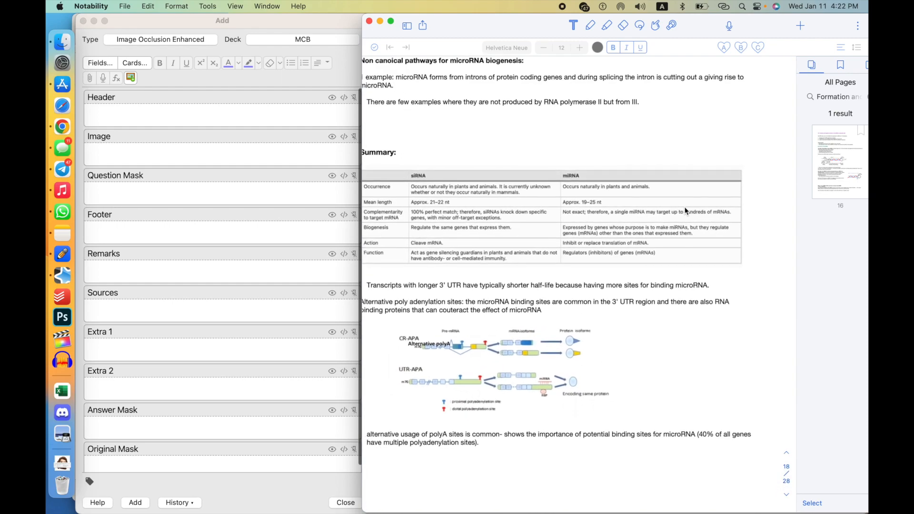
{"action": "scroll", "coordinate": [645, 226], "scroll_direction": "down", "scroll_amount": 1}
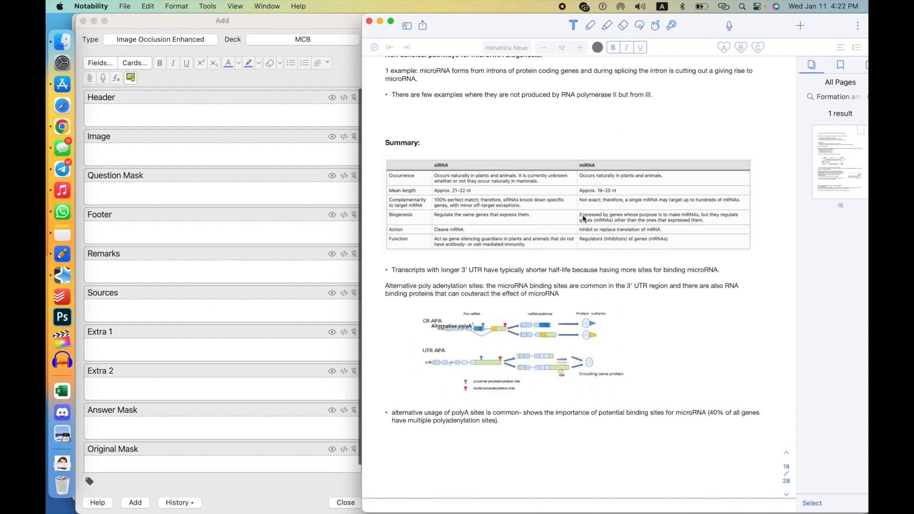
{"action": "left_click", "coordinate": [244, 116]}
{"action": "type", "text": "occurence of siRNA"}
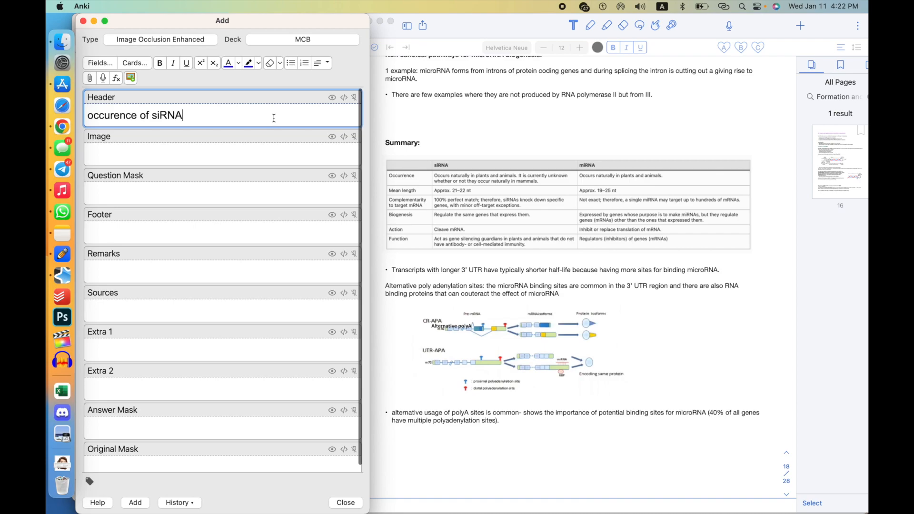
{"action": "left_click", "coordinate": [255, 157]}
{"action": "left_click", "coordinate": [259, 117]}
{"action": "key", "text": "super+a"}
{"action": "key", "text": "BackSpace"}
Capture a screenshot of the siRNA and miRNA summary table and open it in the Image Occlusion masks editor
{"action": "left_click", "coordinate": [588, 152]}
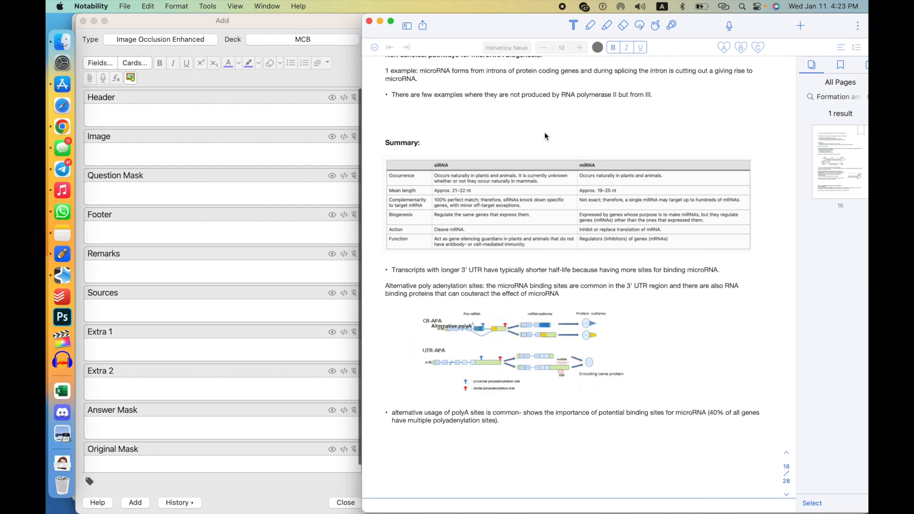
{"action": "key", "text": "shift+super+4"}
{"action": "left_click_drag", "start_coordinate": [386, 159], "coordinate": [751, 253]}
{"action": "left_click", "coordinate": [195, 42]}
{"action": "left_click", "coordinate": [466, 340]}
{"action": "double_click", "coordinate": [465, 342]}
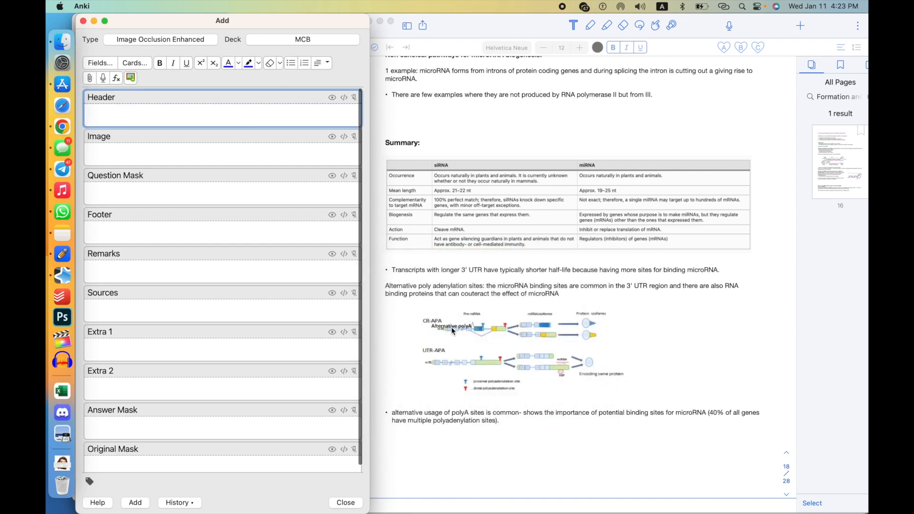
{"action": "left_click", "coordinate": [131, 78]}
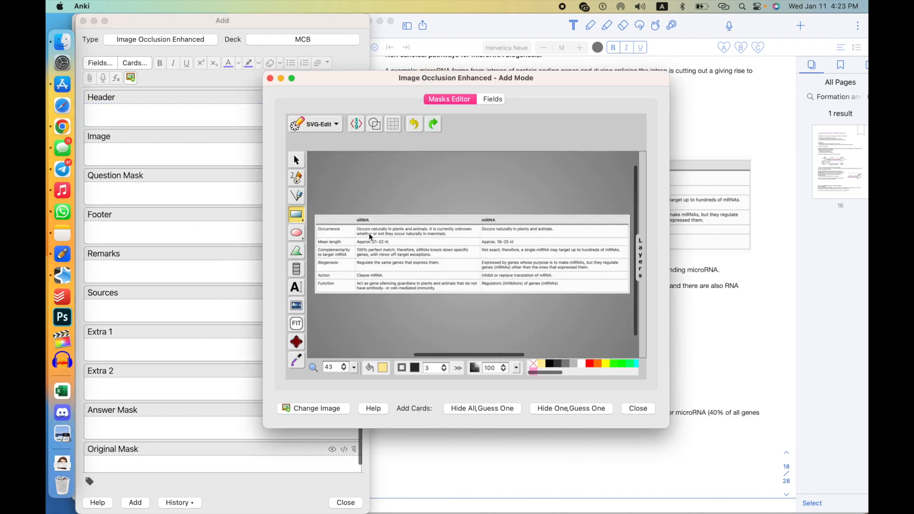
Cover the siRNA and miRNA cells of the Occurrence row with rectangle masks and copy both masks onto the Biogenesis row
{"action": "left_click_drag", "start_coordinate": [555, 76], "coordinate": [670, 65]}
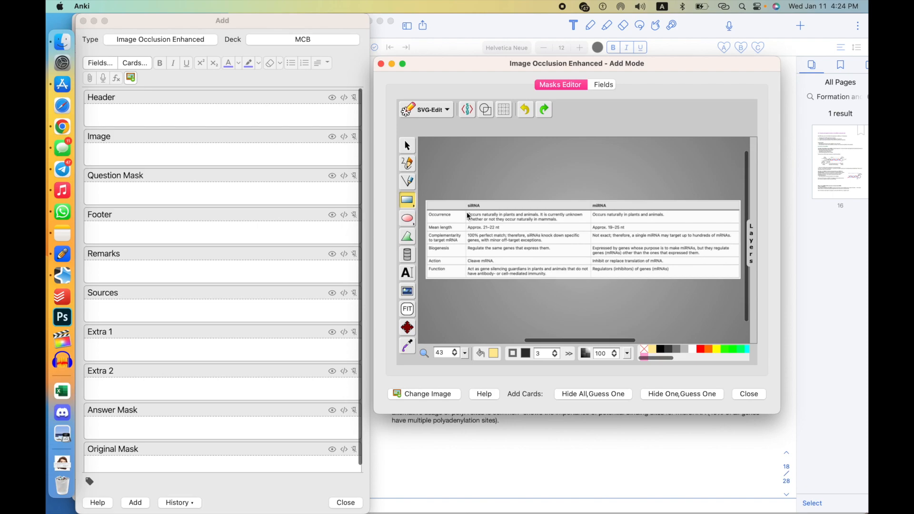
{"action": "left_click_drag", "start_coordinate": [468, 215], "coordinate": [728, 222]}
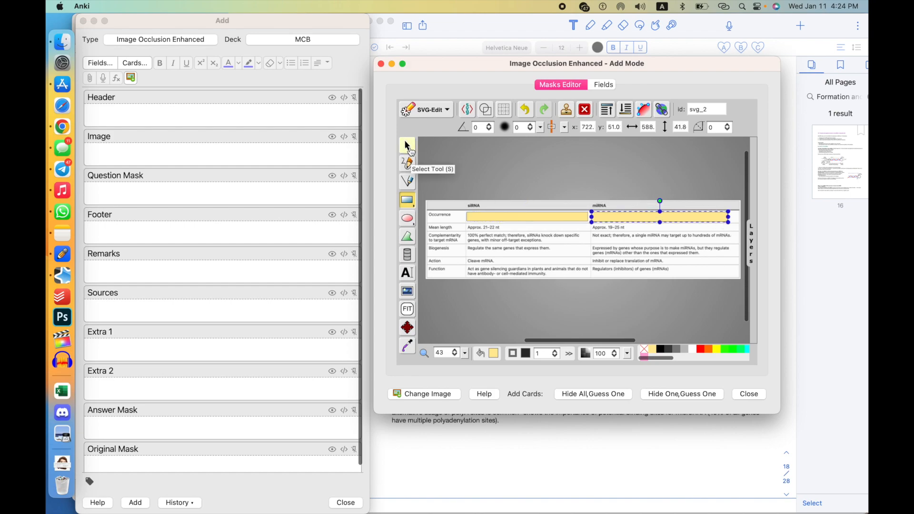
{"action": "left_click", "coordinate": [408, 146]}
{"action": "left_click_drag", "start_coordinate": [475, 198], "coordinate": [679, 226]}
{"action": "key", "text": "super+c"}
{"action": "key", "text": "super+v"}
{"action": "left_click_drag", "start_coordinate": [659, 239], "coordinate": [673, 250]}
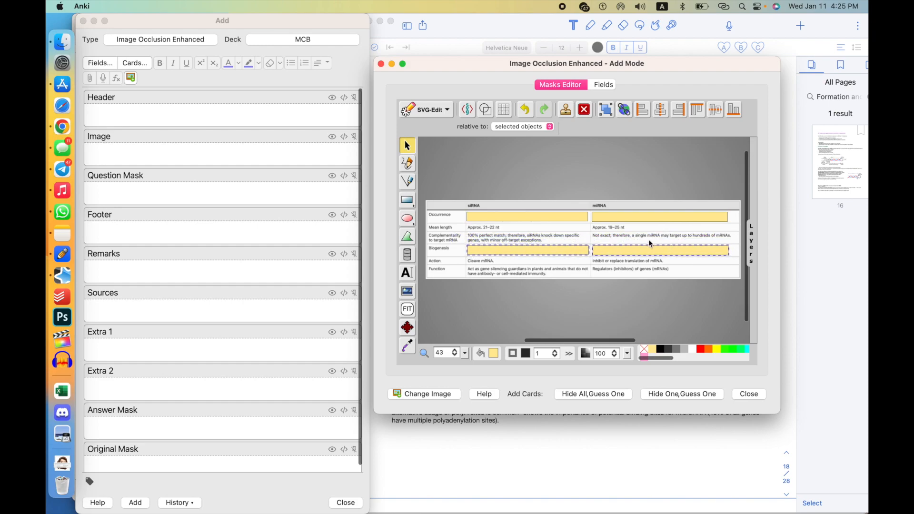
Add the masked table as Hide All, Guess One cards and close the masks editor
{"action": "left_click", "coordinate": [637, 279]}
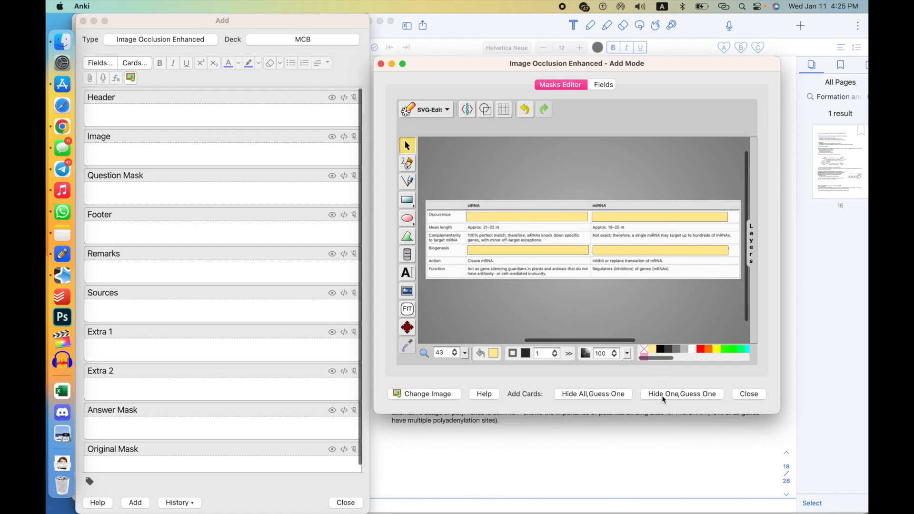
{"action": "left_click", "coordinate": [601, 393]}
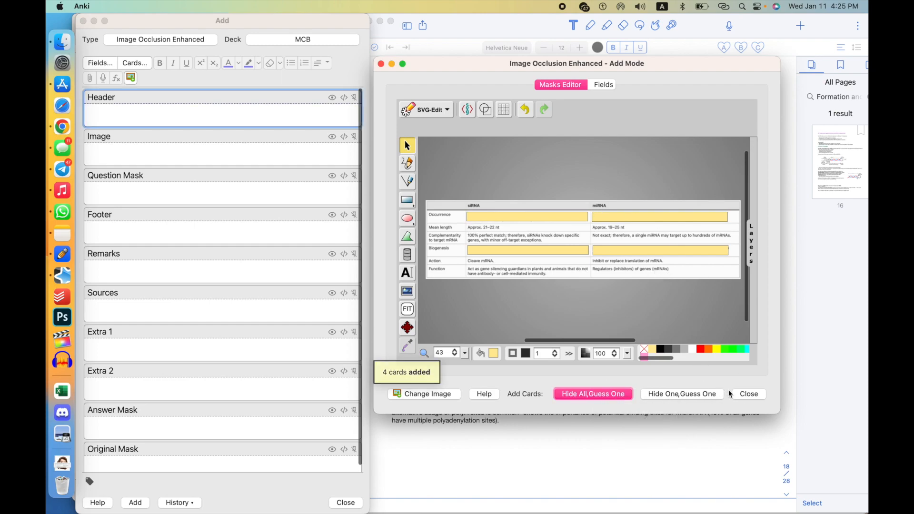
{"action": "left_click", "coordinate": [746, 394]}
Return to the study session and review the pending cards until the image occlusion card of the table comes up
{"action": "key", "text": "ctrl+Up"}
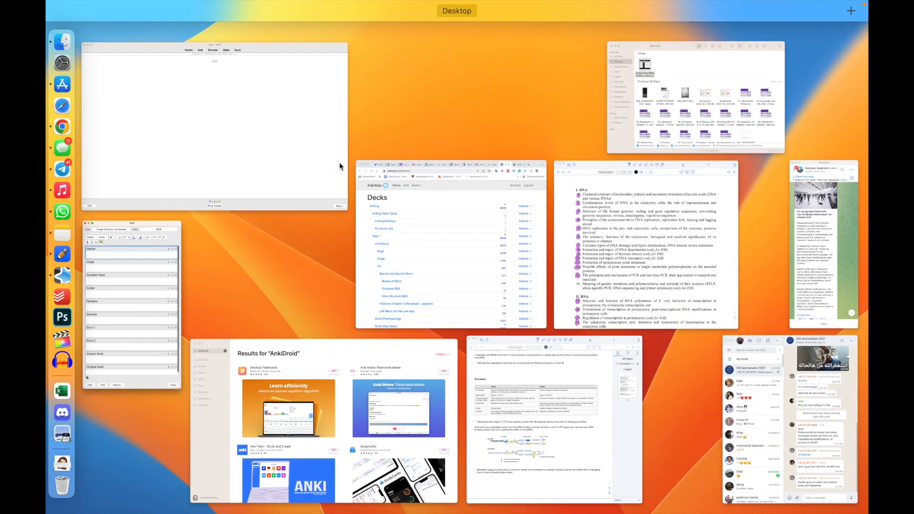
{"action": "left_click", "coordinate": [340, 166]}
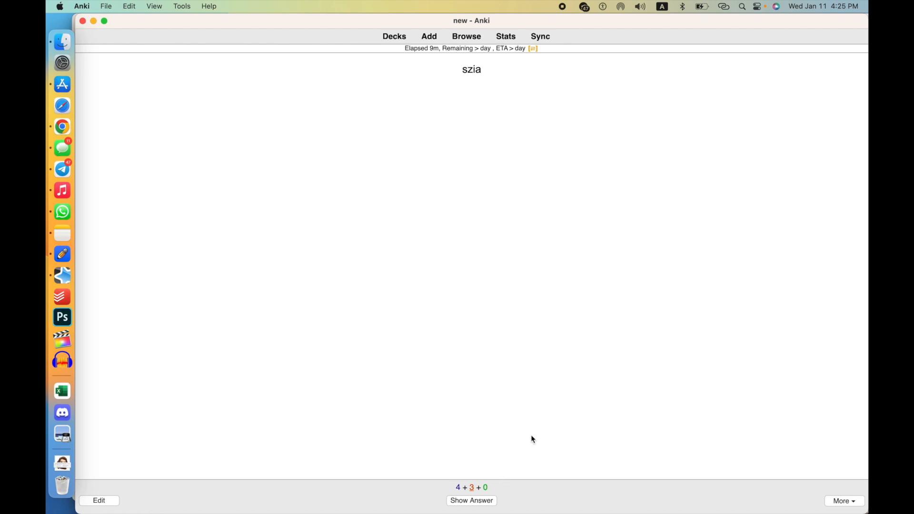
{"action": "key", "text": "space"}
{"action": "key", "text": "space"}
{"action": "key", "text": "space"}
{"action": "key", "text": "space"}
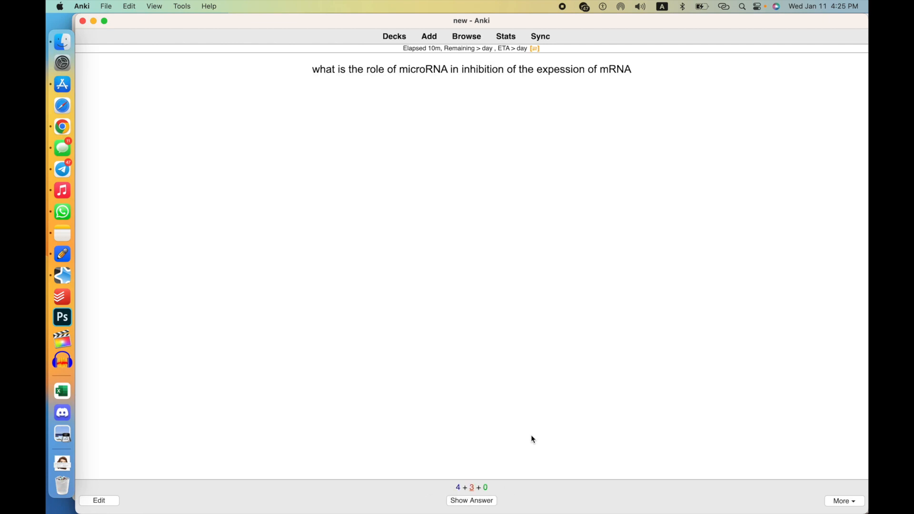
{"action": "key", "text": "space"}
{"action": "key", "text": "space"}
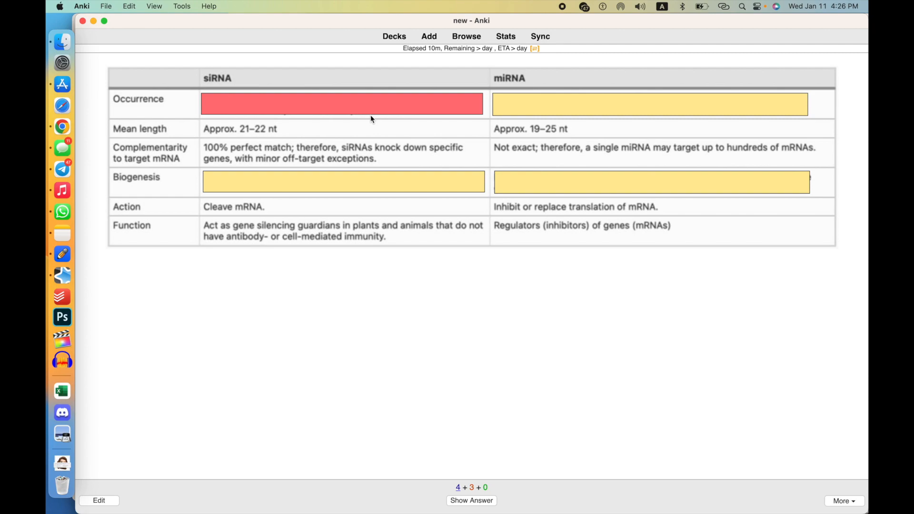
Reveal the answer of the siRNA occurrence card and toggle off its remaining masks
{"action": "key", "text": "space"}
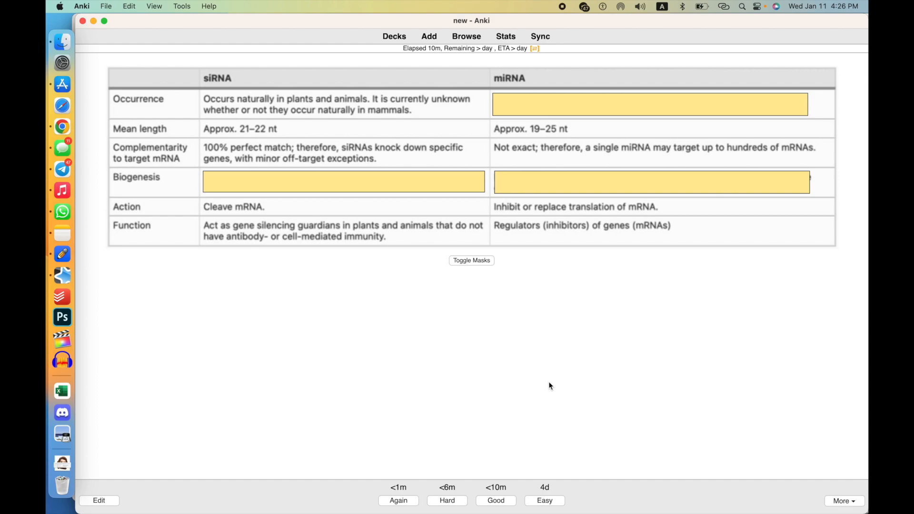
{"action": "left_click", "coordinate": [475, 263]}
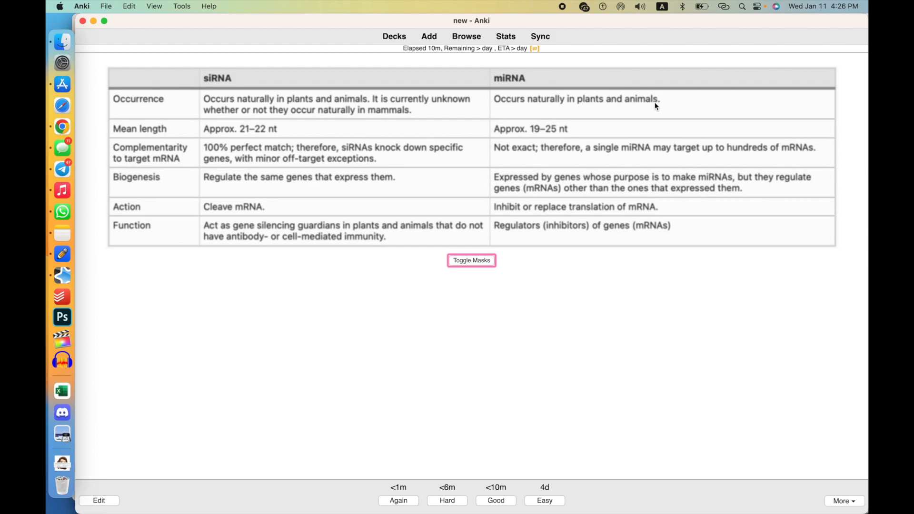
Bring the Add window up beside the lecture notes and set the note type to Basic (type in the answer)
{"action": "key", "text": "ctrl+Up"}
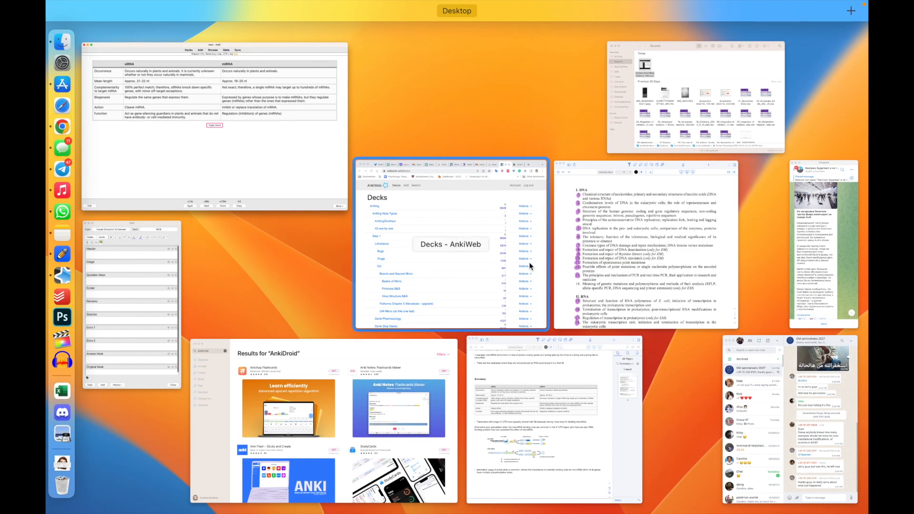
{"action": "left_click", "coordinate": [492, 344]}
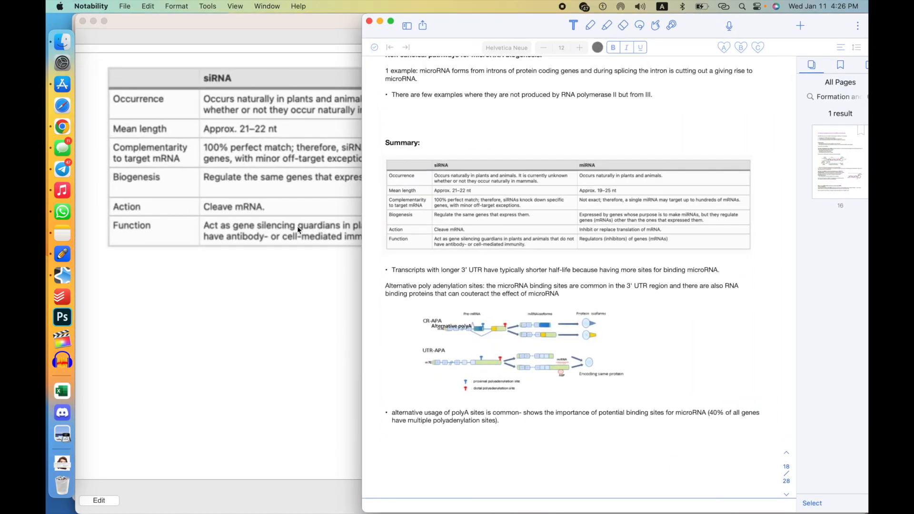
{"action": "key", "text": "ctrl+Up"}
{"action": "left_click", "coordinate": [152, 262]}
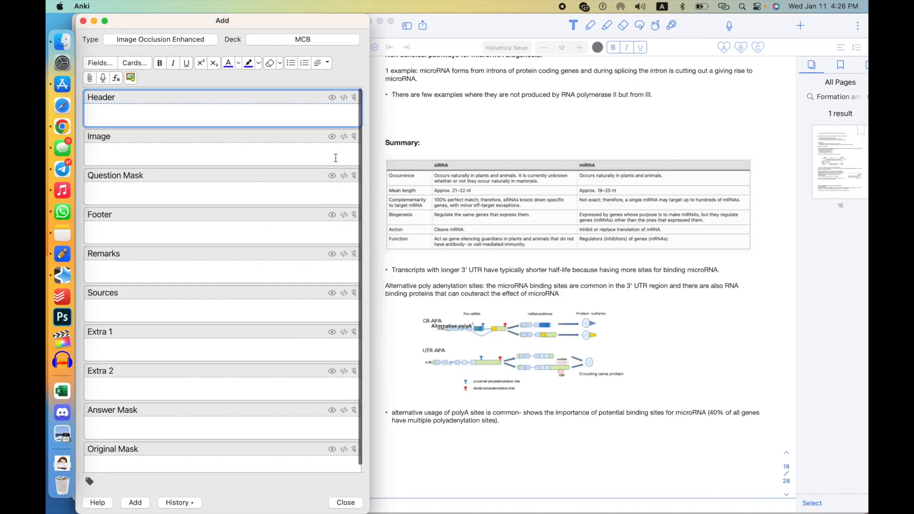
{"action": "left_click", "coordinate": [204, 41]}
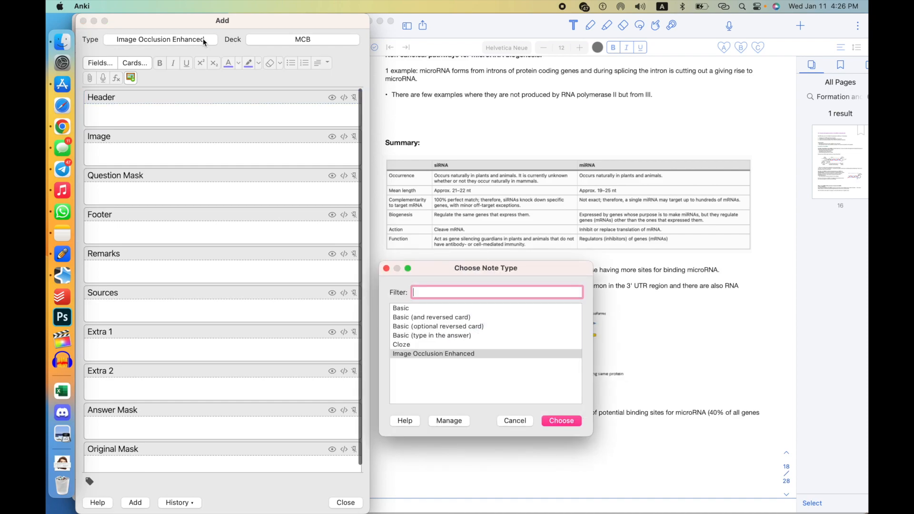
{"action": "left_click", "coordinate": [494, 347]}
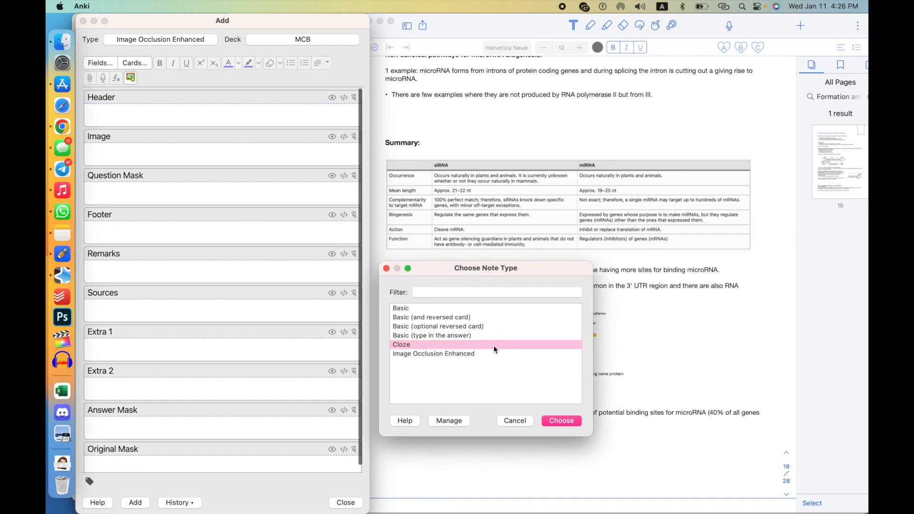
{"action": "left_click", "coordinate": [494, 316]}
{"action": "left_click", "coordinate": [494, 309]}
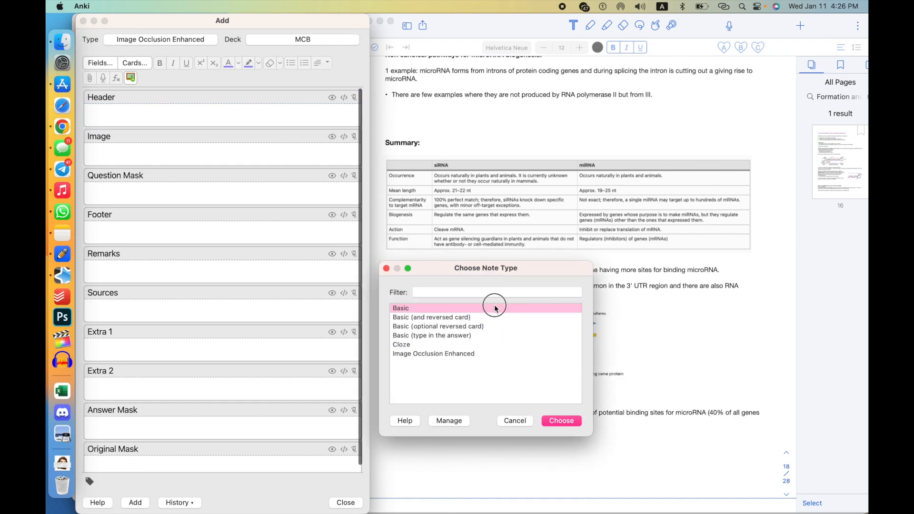
{"action": "left_click", "coordinate": [495, 317]}
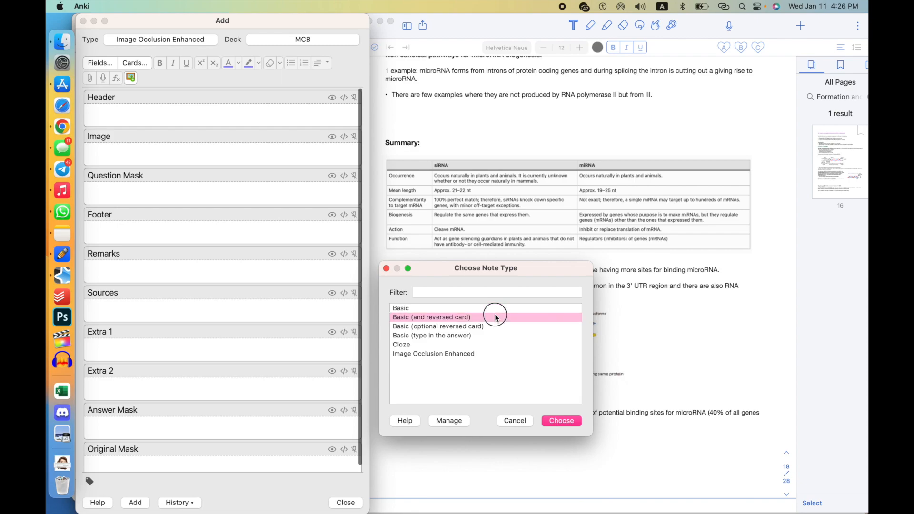
{"action": "left_click", "coordinate": [508, 338]}
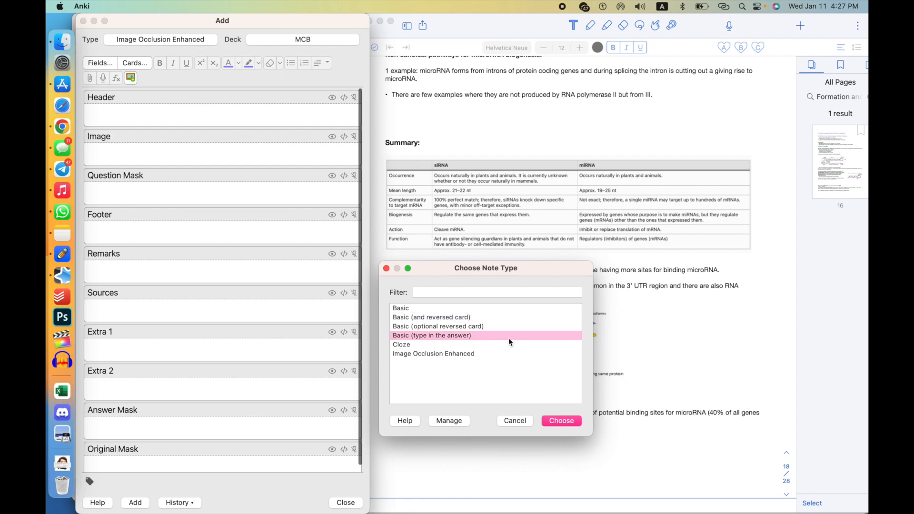
{"action": "key", "text": "Return"}
Add a card with the front "what is medical school for" and the back "becoming a doctor" to the MCB deck
{"action": "left_click", "coordinate": [284, 109]}
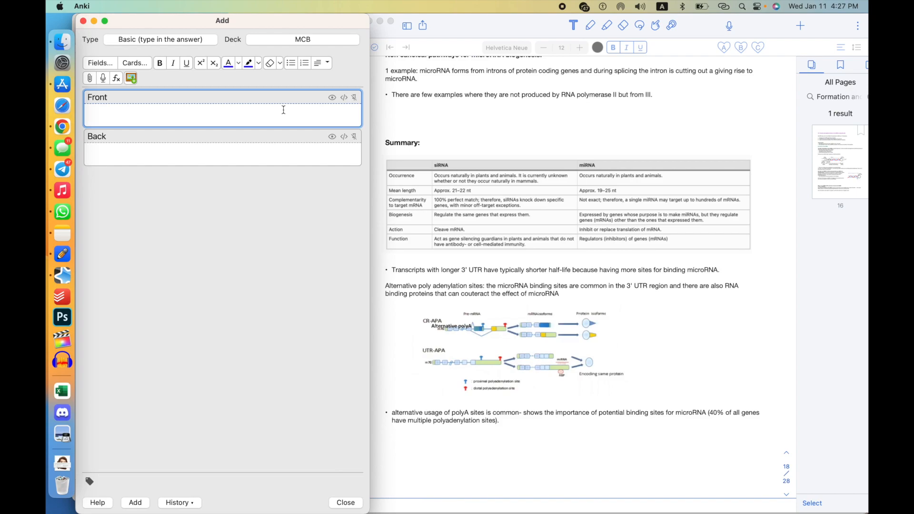
{"action": "type", "text": "what is medical school for"}
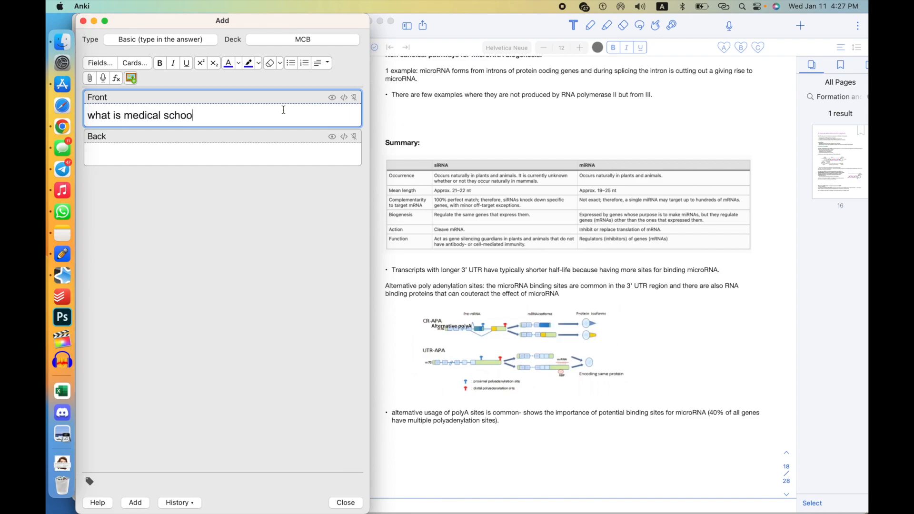
{"action": "left_click", "coordinate": [274, 145]}
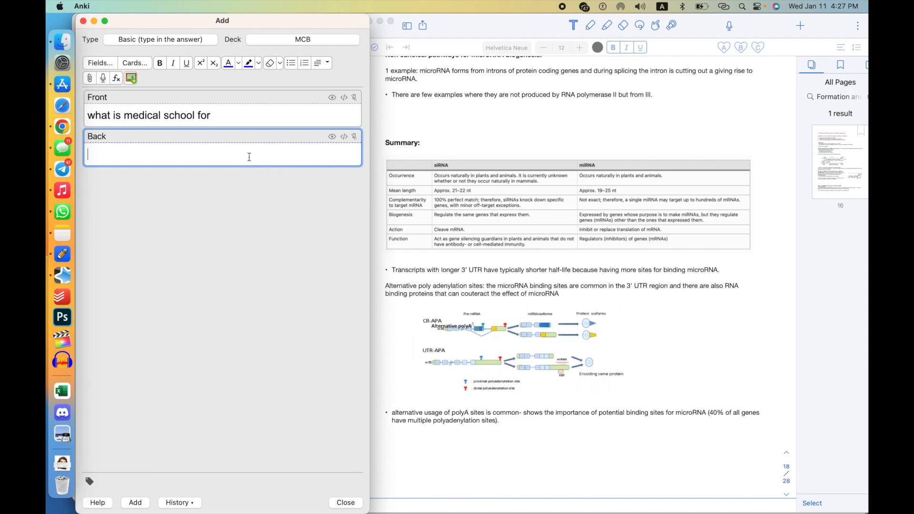
{"action": "type", "text": "becoming a docys"}
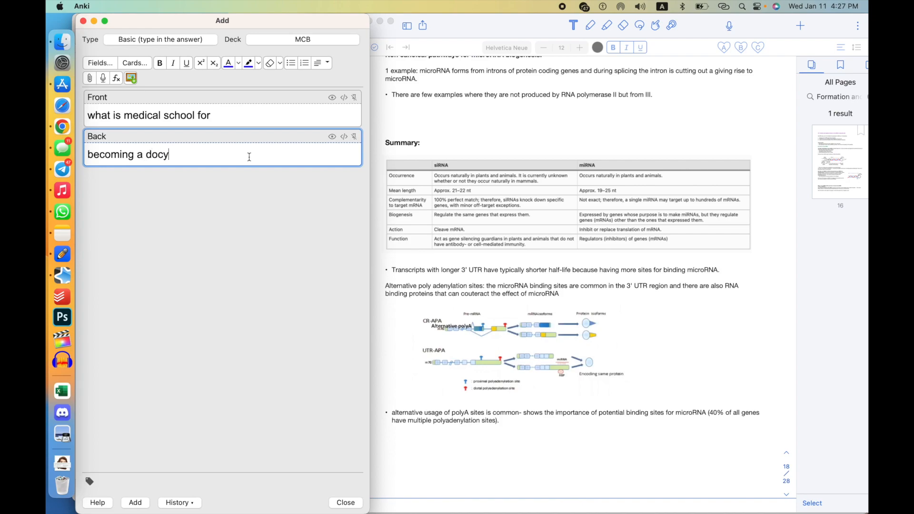
{"action": "key", "text": "BackSpace"}
{"action": "key", "text": "BackSpace"}
{"action": "type", "text": "y"}
{"action": "key", "text": "BackSpace"}
{"action": "type", "text": "tor"}
{"action": "left_click", "coordinate": [138, 505]}
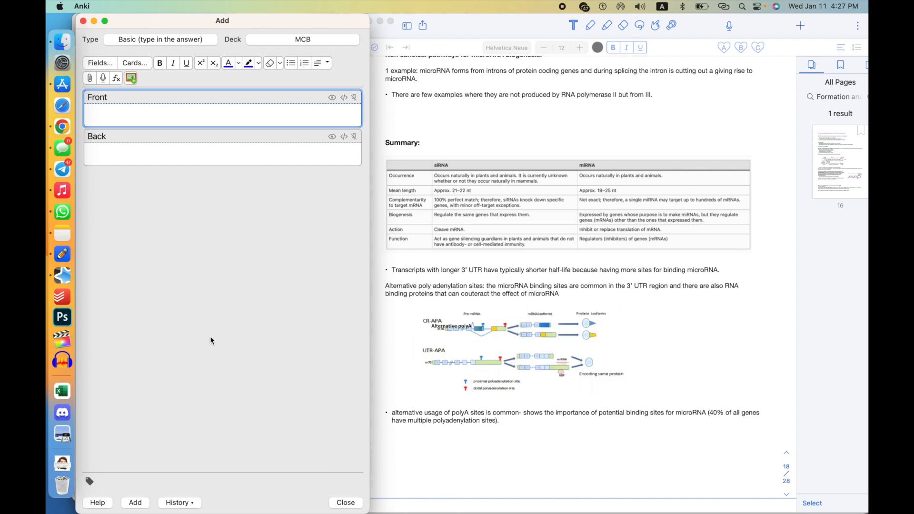
Switch to the study session, open the card browser and enlarge its window to fill most of the screen
{"action": "key", "text": "ctrl+Up"}
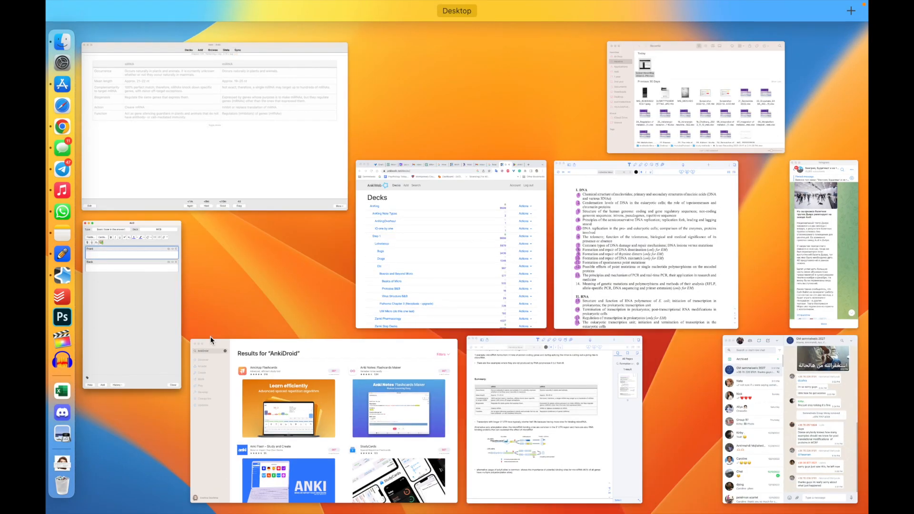
{"action": "left_click", "coordinate": [259, 207]}
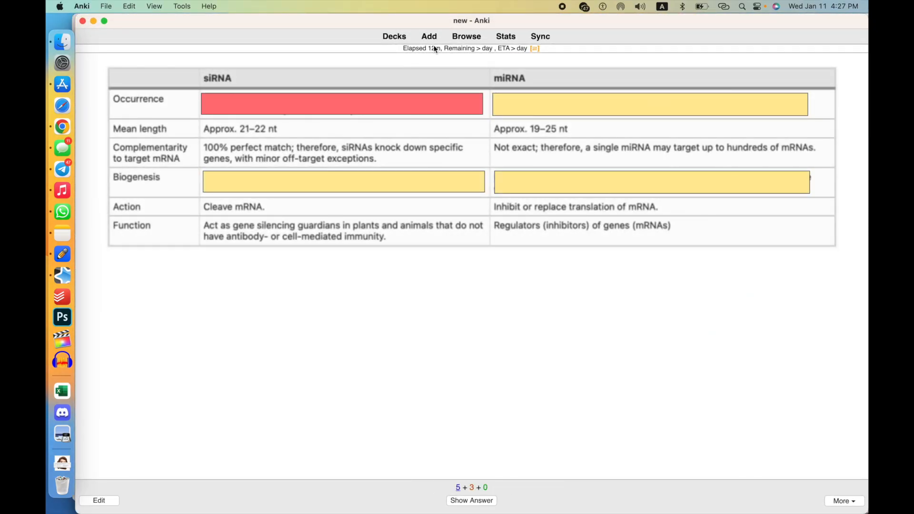
{"action": "left_click", "coordinate": [463, 39]}
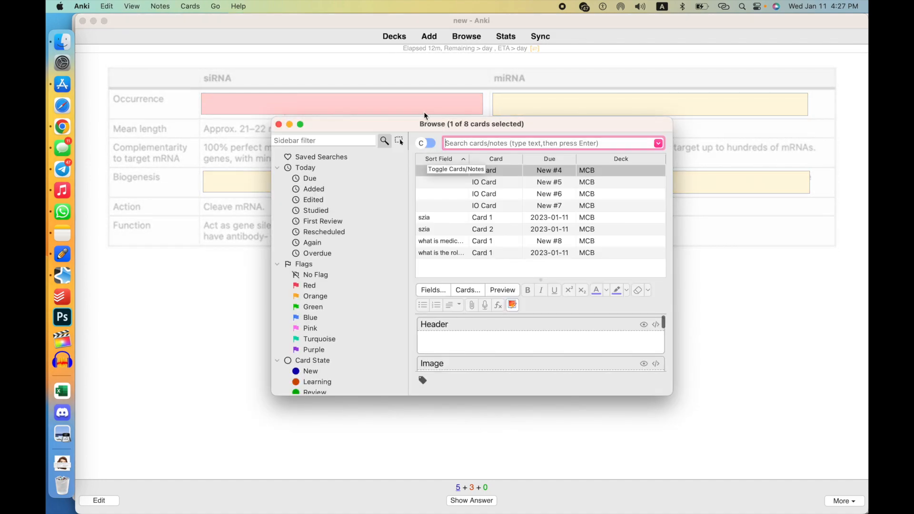
{"action": "left_click_drag", "start_coordinate": [388, 122], "coordinate": [218, 19]}
{"action": "left_click_drag", "start_coordinate": [500, 292], "coordinate": [851, 465]}
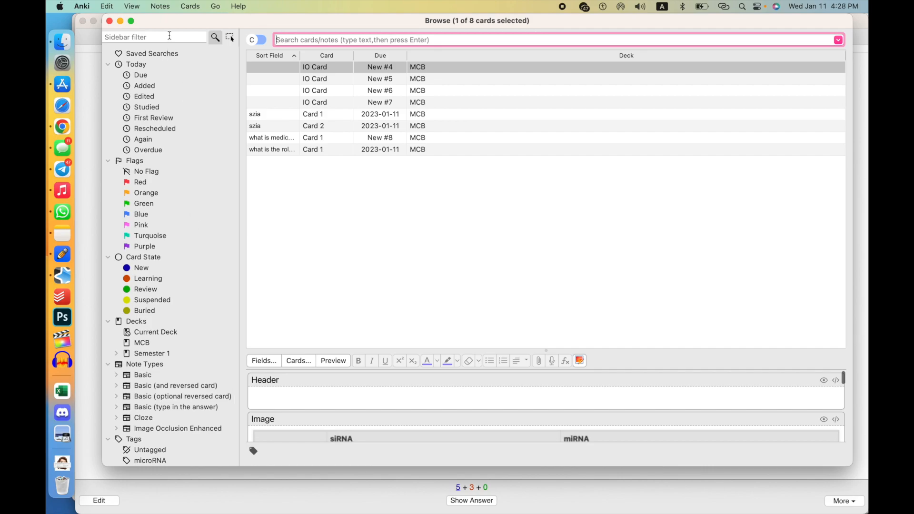
List today's cards by each category in turn: Due, Added, Edited, Studied and Rescheduled
{"action": "left_click", "coordinate": [176, 66]}
{"action": "left_click", "coordinate": [175, 75]}
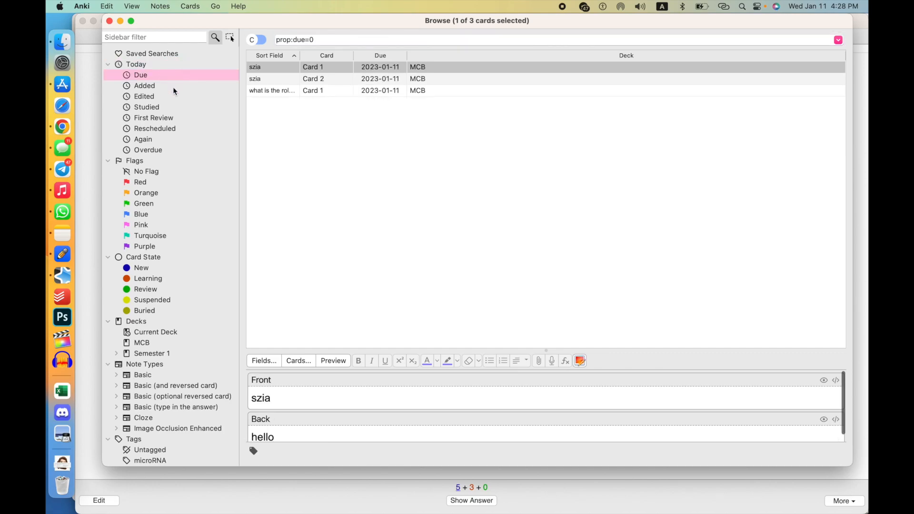
{"action": "left_click", "coordinate": [176, 87]}
{"action": "left_click", "coordinate": [175, 95]}
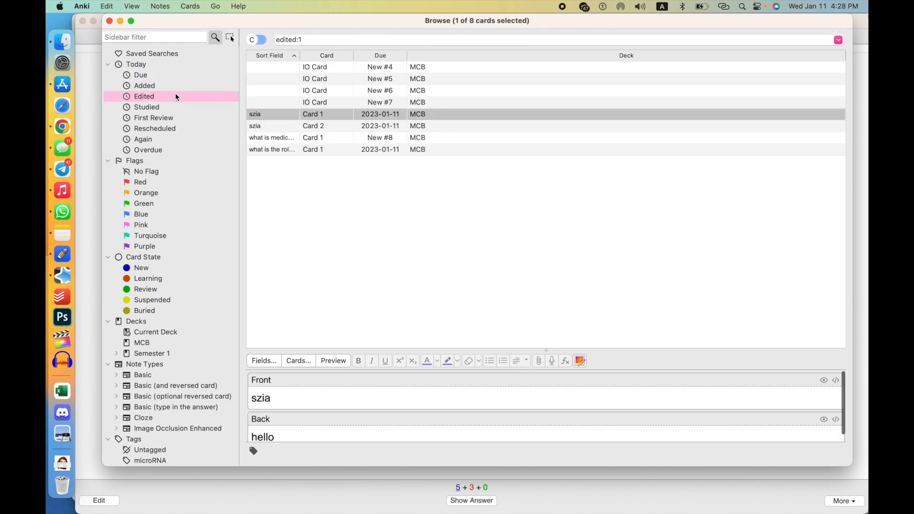
{"action": "left_click", "coordinate": [176, 107]}
{"action": "left_click", "coordinate": [177, 129]}
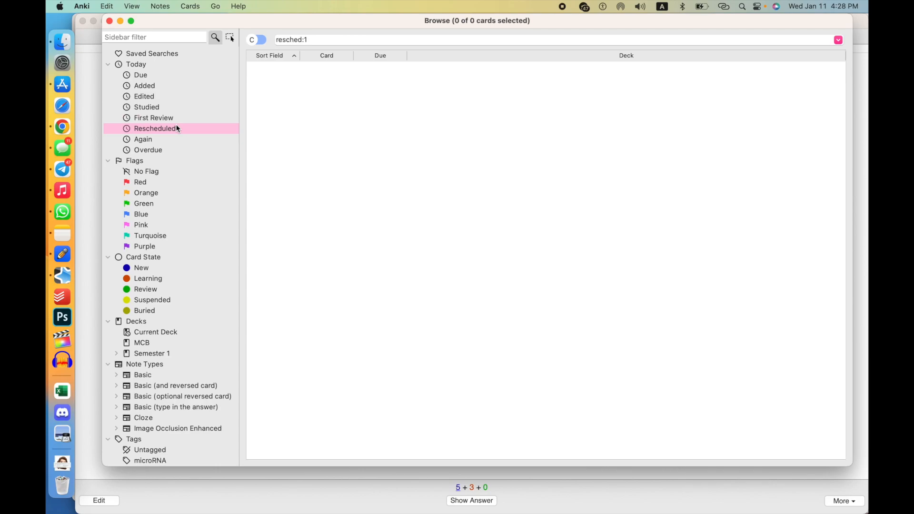
Filter the cards by flag colour, trying Green, Blue, Orange and Purple
{"action": "left_click", "coordinate": [152, 206]}
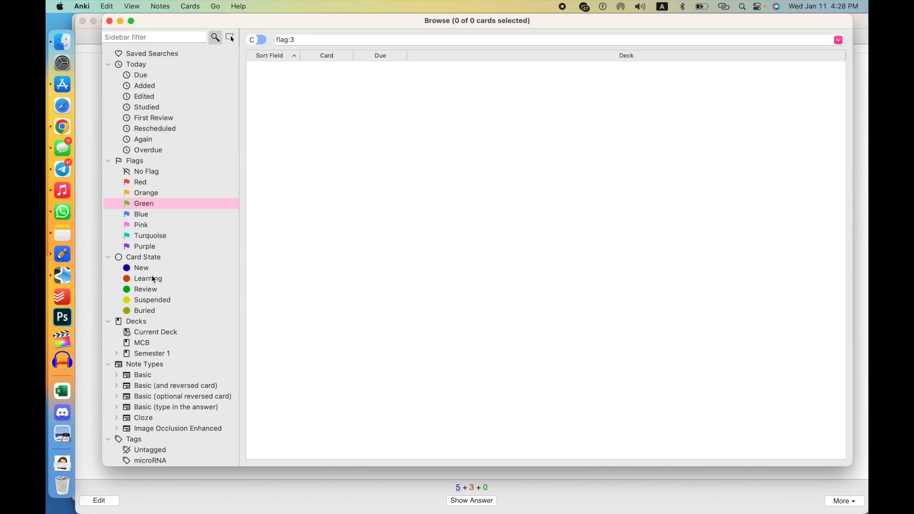
{"action": "scroll", "coordinate": [150, 278], "scroll_direction": "down", "scroll_amount": 1}
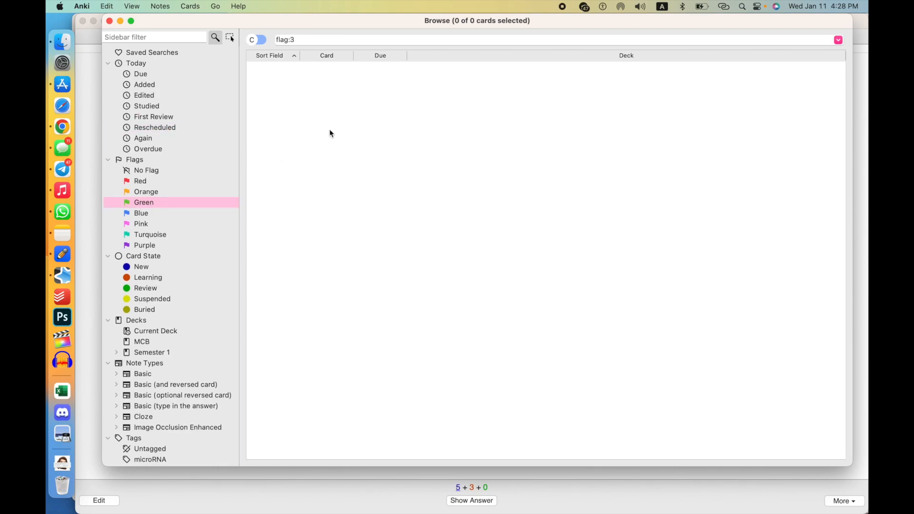
{"action": "left_click", "coordinate": [212, 215]}
{"action": "left_click", "coordinate": [209, 192]}
{"action": "left_click", "coordinate": [211, 247]}
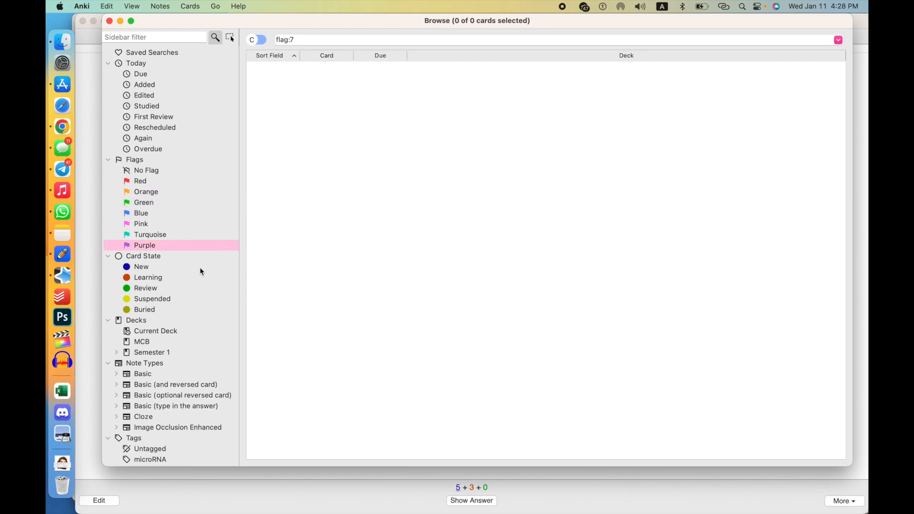
Filter the cards by state, going through New, Learning and Suspended
{"action": "left_click", "coordinate": [200, 269]}
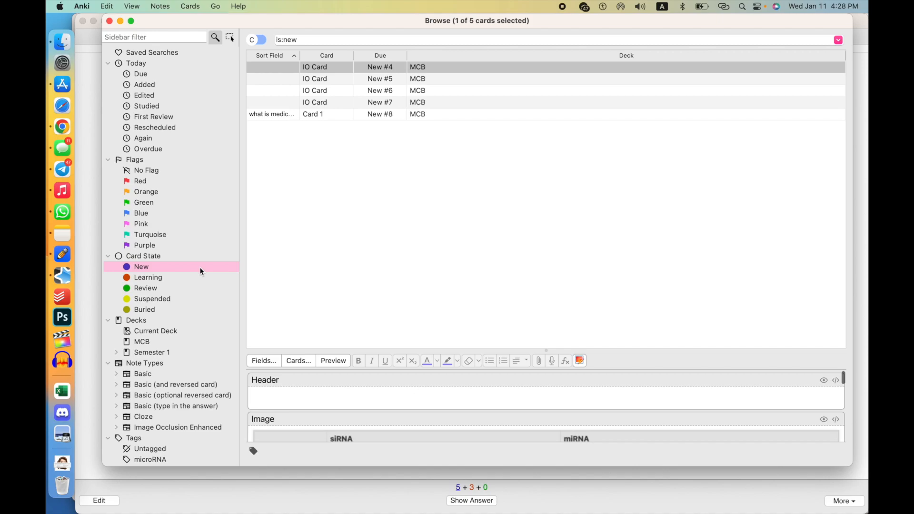
{"action": "left_click", "coordinate": [184, 277]}
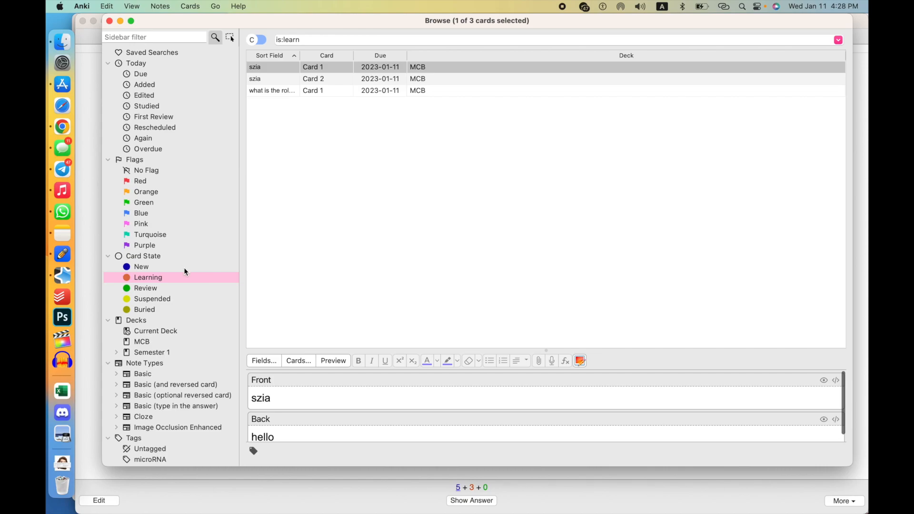
{"action": "left_click", "coordinate": [181, 299]}
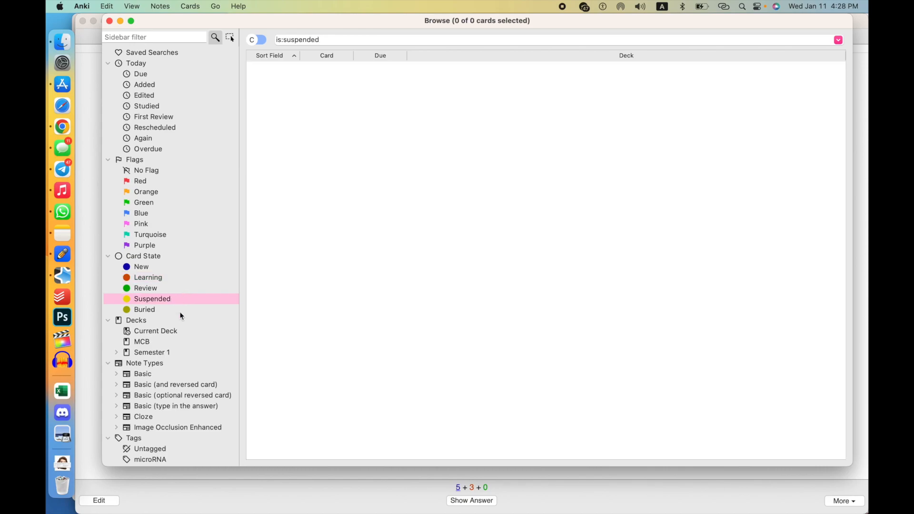
Filter the cards by current deck, MCB deck, the Basic and Basic (type in the answer) note types, and the microRNA tag
{"action": "left_click", "coordinate": [175, 333]}
{"action": "left_click", "coordinate": [176, 344]}
{"action": "left_click", "coordinate": [176, 374]}
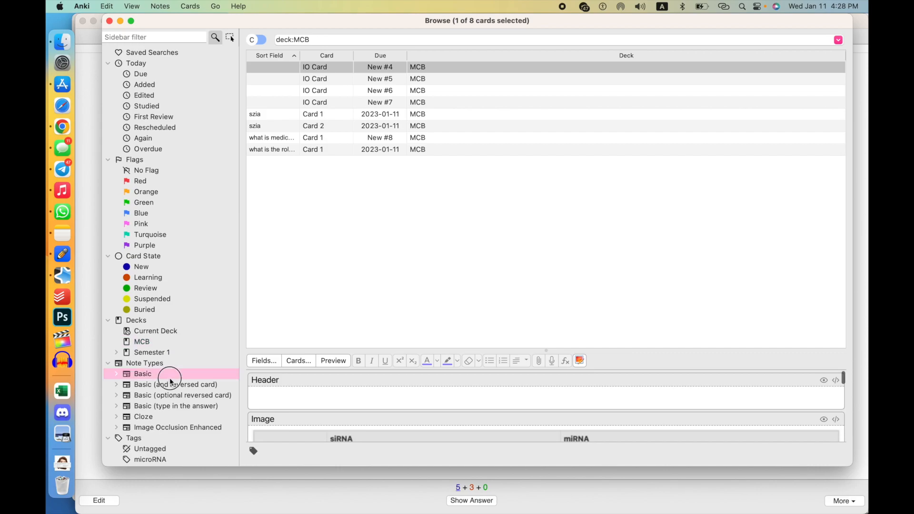
{"action": "left_click", "coordinate": [175, 407]}
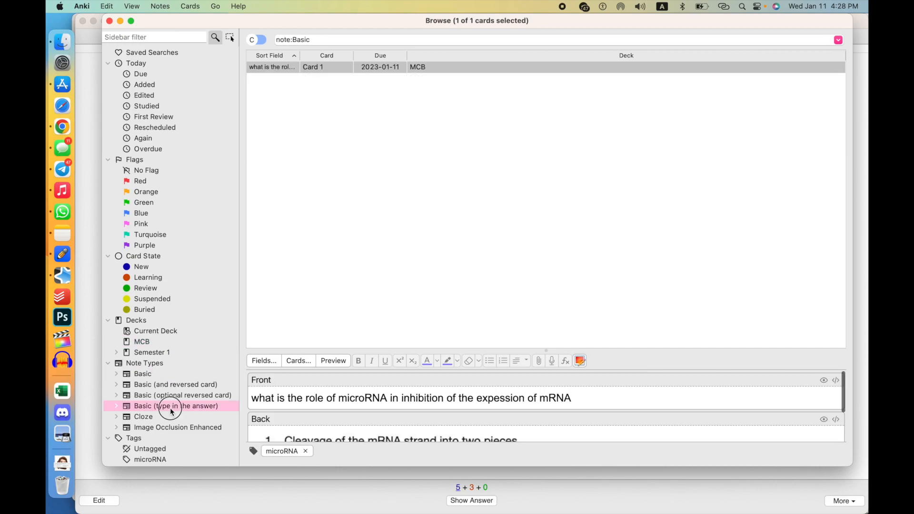
{"action": "left_click", "coordinate": [163, 462]}
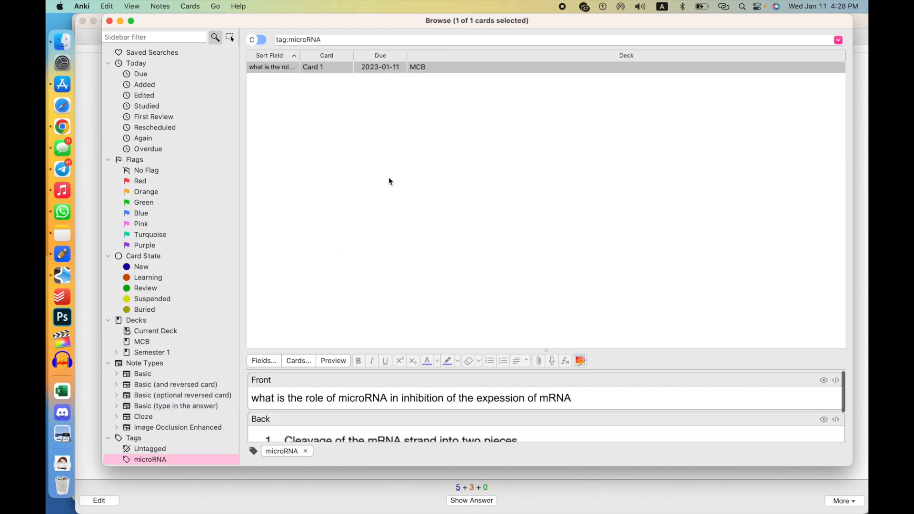
Go back to the card states and list the Buried and the Learning cards
{"action": "left_click", "coordinate": [197, 365]}
{"action": "left_click", "coordinate": [201, 307]}
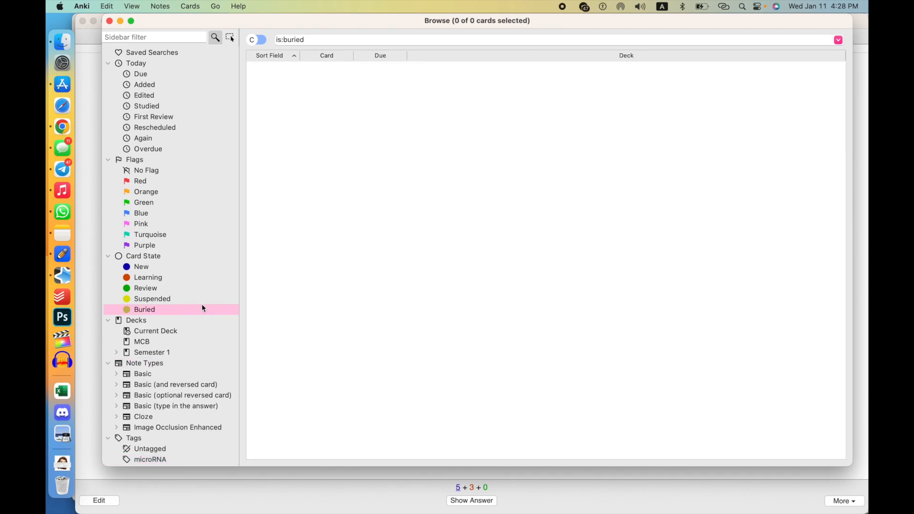
{"action": "left_click", "coordinate": [209, 278]}
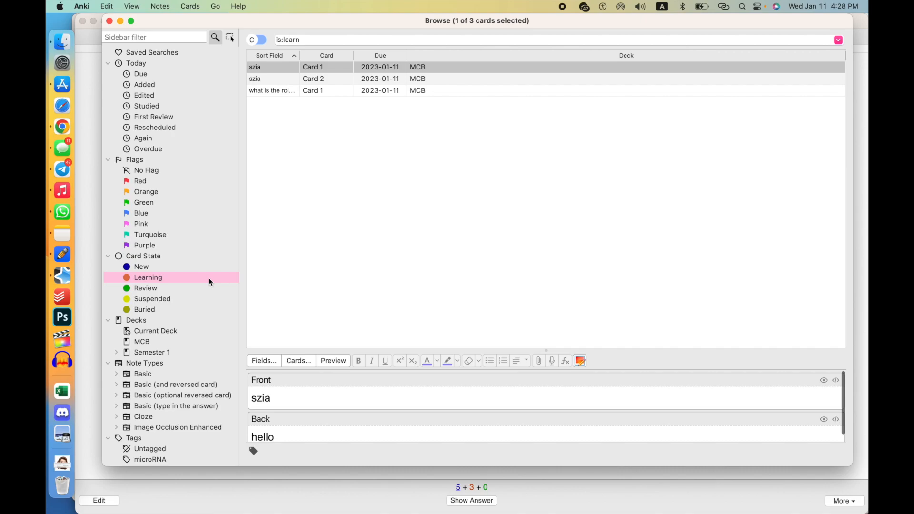
Search the MCB deck for "doctor" and highlight the deck and keyword parts of the query
{"action": "left_click", "coordinate": [162, 342]}
{"action": "left_click", "coordinate": [440, 39]}
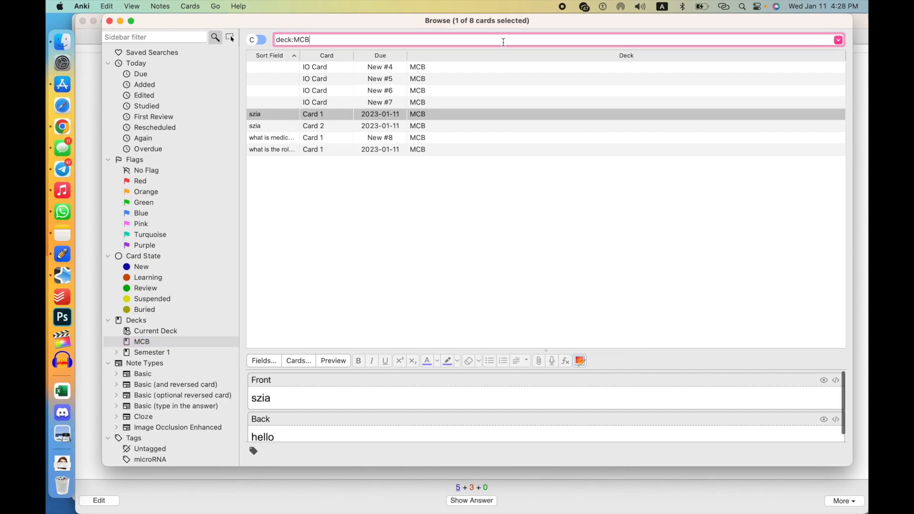
{"action": "left_click_drag", "start_coordinate": [275, 36], "coordinate": [319, 37]}
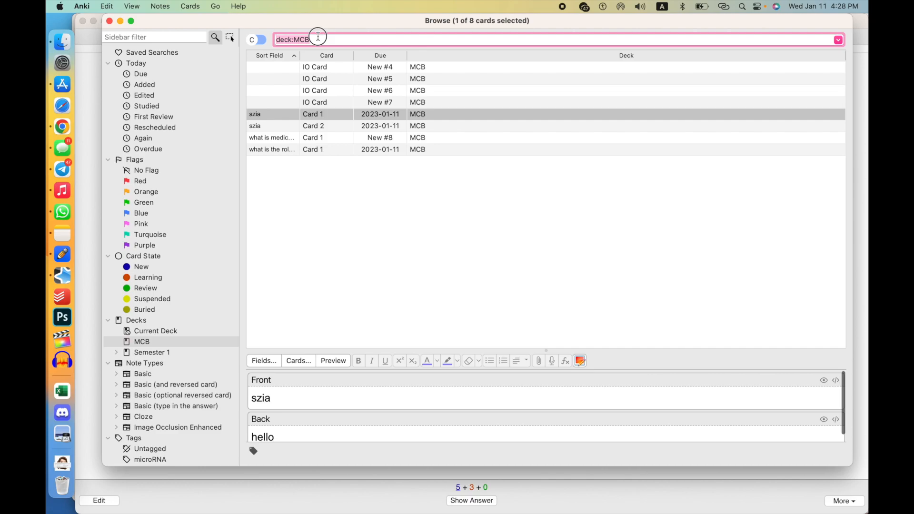
{"action": "left_click", "coordinate": [318, 37]}
{"action": "left_click", "coordinate": [291, 39]}
{"action": "left_click", "coordinate": [296, 40]}
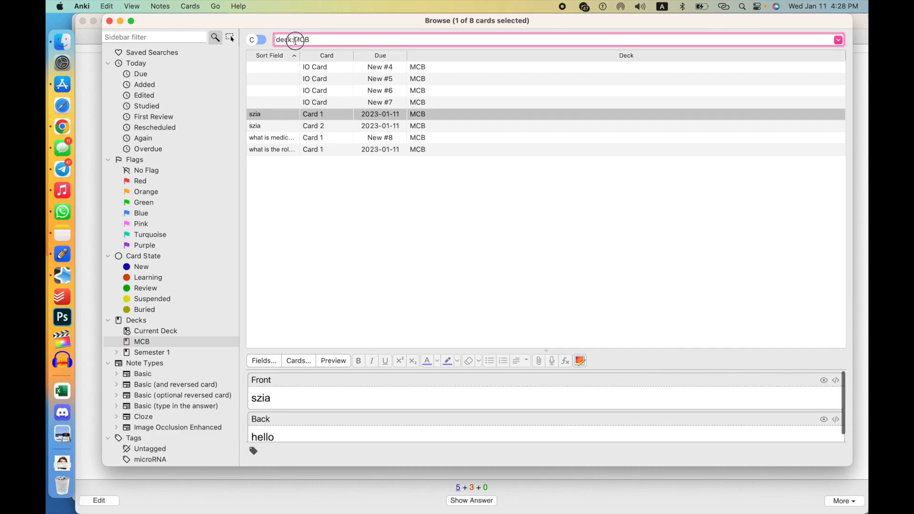
{"action": "left_click", "coordinate": [310, 38]}
{"action": "type", "text": "doctor"}
{"action": "key", "text": "Return"}
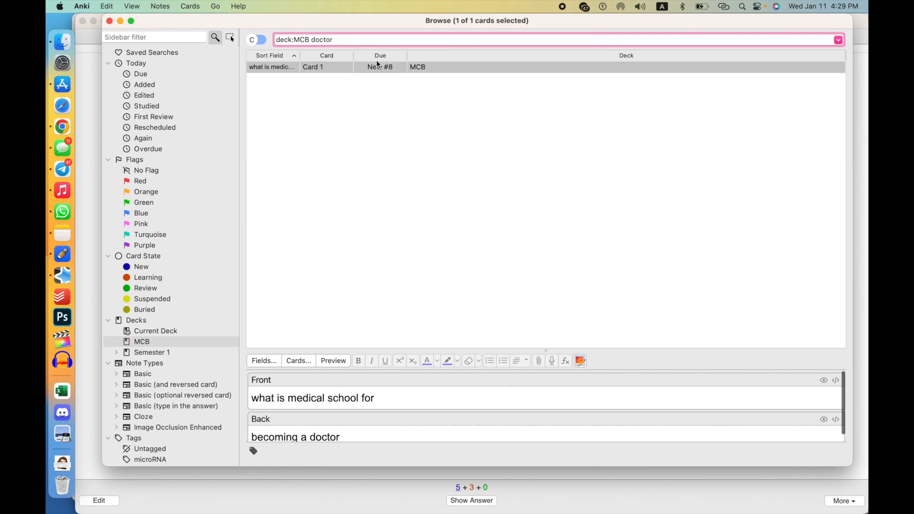
{"action": "left_click_drag", "start_coordinate": [309, 40], "coordinate": [273, 40]}
{"action": "left_click", "coordinate": [325, 40]}
{"action": "left_click_drag", "start_coordinate": [337, 40], "coordinate": [313, 39]}
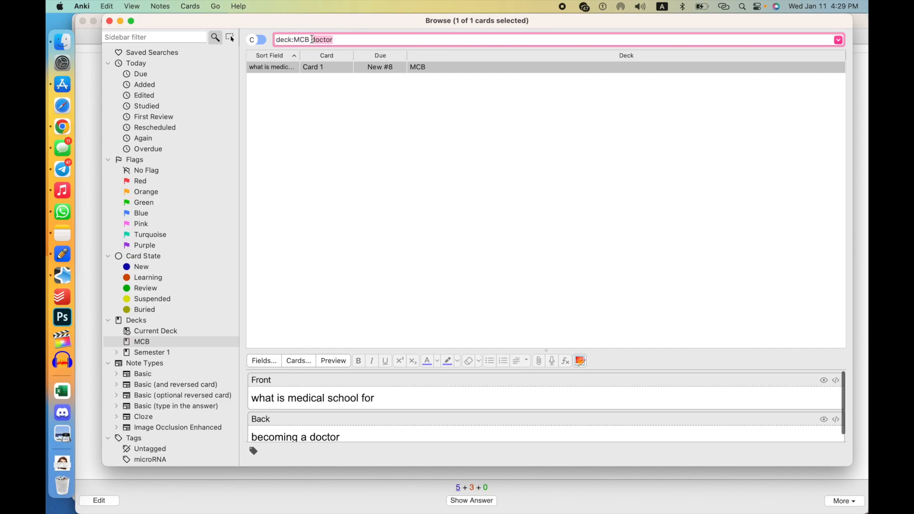
Select the found medical school card, enlarge its field editor, preview the front and back sides, and close the preview
{"action": "left_click", "coordinate": [319, 79]}
{"action": "left_click", "coordinate": [332, 69]}
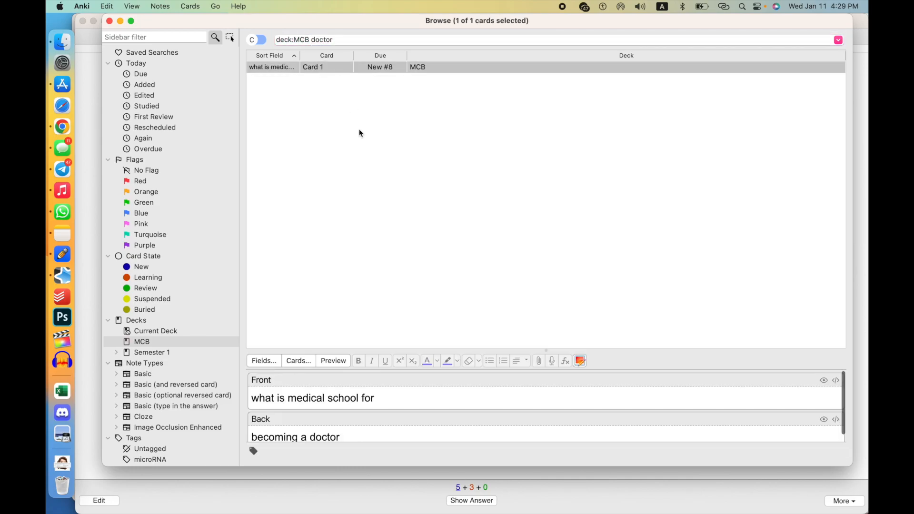
{"action": "left_click_drag", "start_coordinate": [357, 350], "coordinate": [356, 309]}
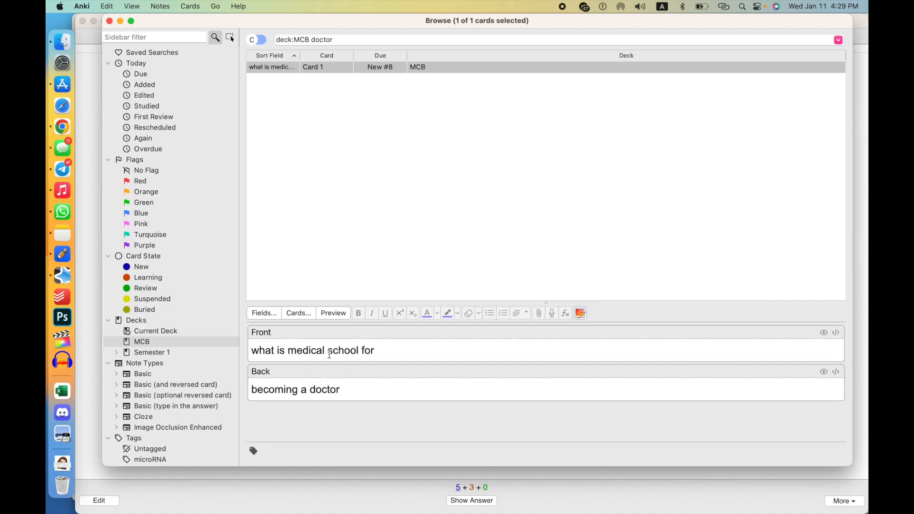
{"action": "left_click", "coordinate": [342, 315]}
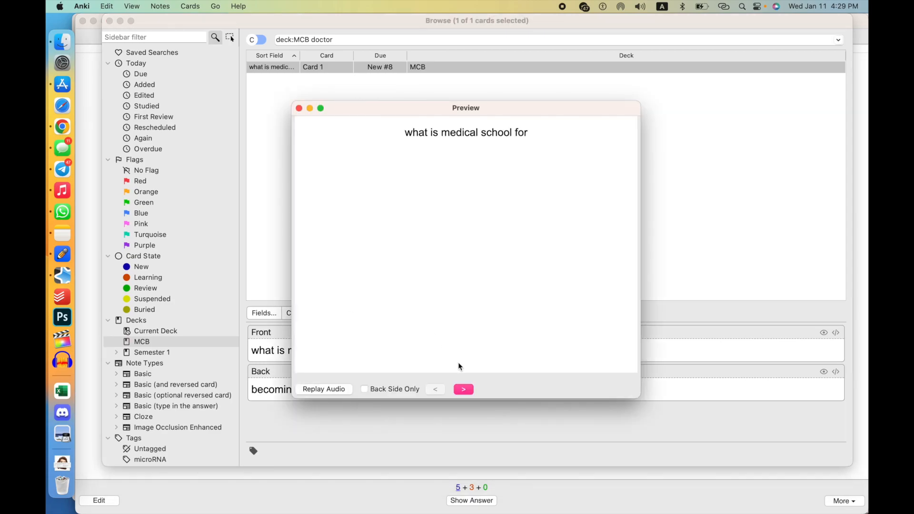
{"action": "left_click", "coordinate": [465, 389]}
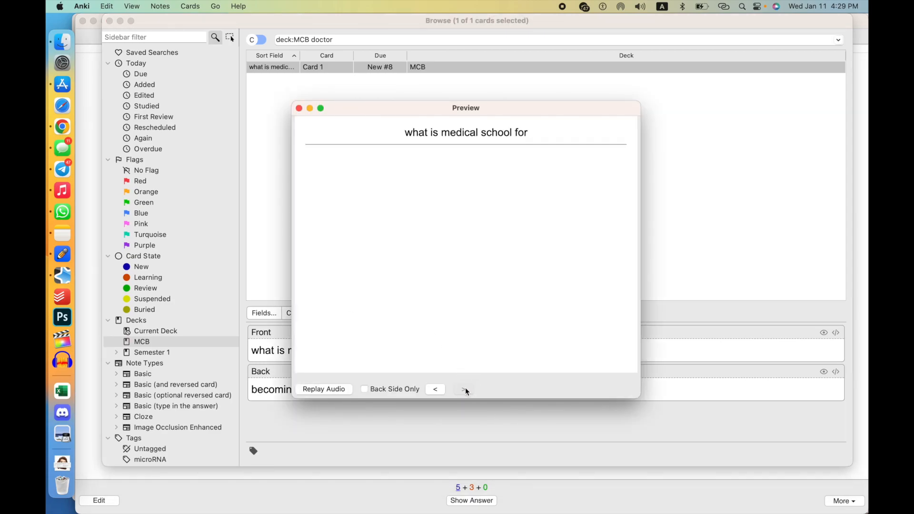
{"action": "left_click", "coordinate": [298, 109]}
Return to the study session and review the pending cards until the type-in card about medical school comes up
{"action": "key", "text": "ctrl+Up"}
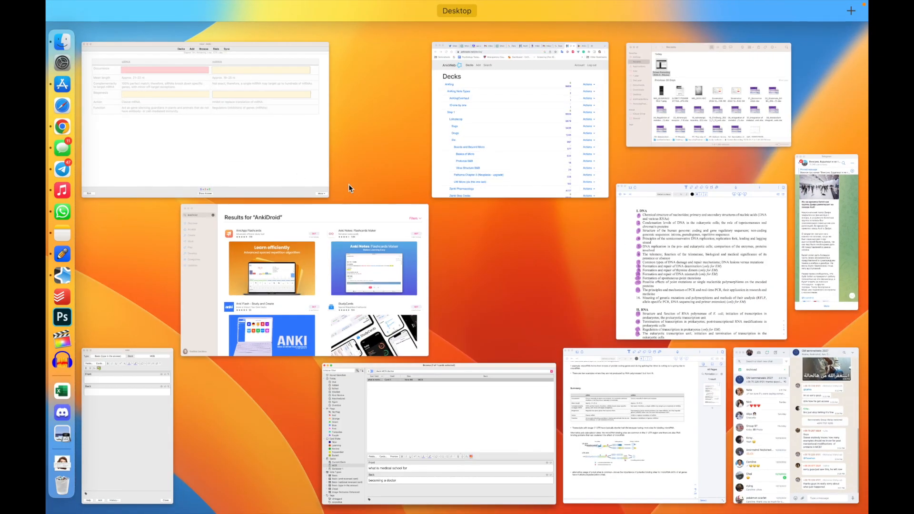
{"action": "left_click", "coordinate": [268, 151]}
{"action": "key", "text": "space"}
{"action": "key", "text": "space"}
{"action": "key", "text": "space"}
{"action": "key", "text": "space"}
{"action": "key", "text": "space"}
{"action": "key", "text": "space"}
{"action": "key", "text": "space"}
{"action": "key", "text": "space"}
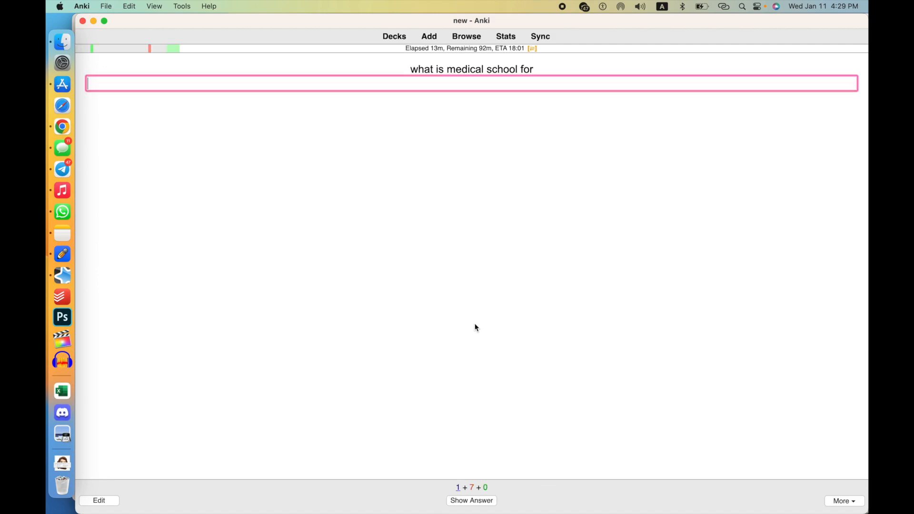
Answer the medical school card with "doctor", check it against the correct answer and highlight the missing part
{"action": "left_click_drag", "start_coordinate": [428, 69], "coordinate": [567, 69]}
{"action": "left_click", "coordinate": [546, 85]}
{"action": "type", "text": "doctor"}
{"action": "key", "text": "Return"}
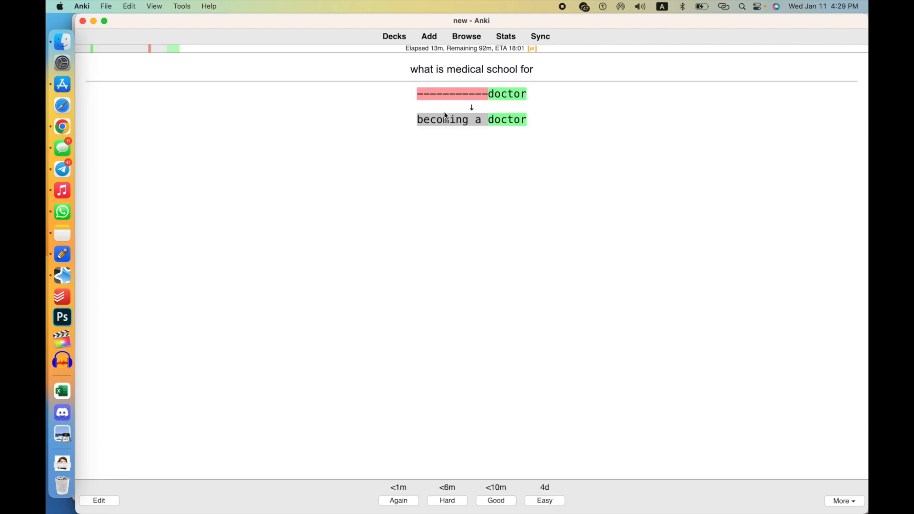
{"action": "left_click_drag", "start_coordinate": [419, 93], "coordinate": [484, 96]}
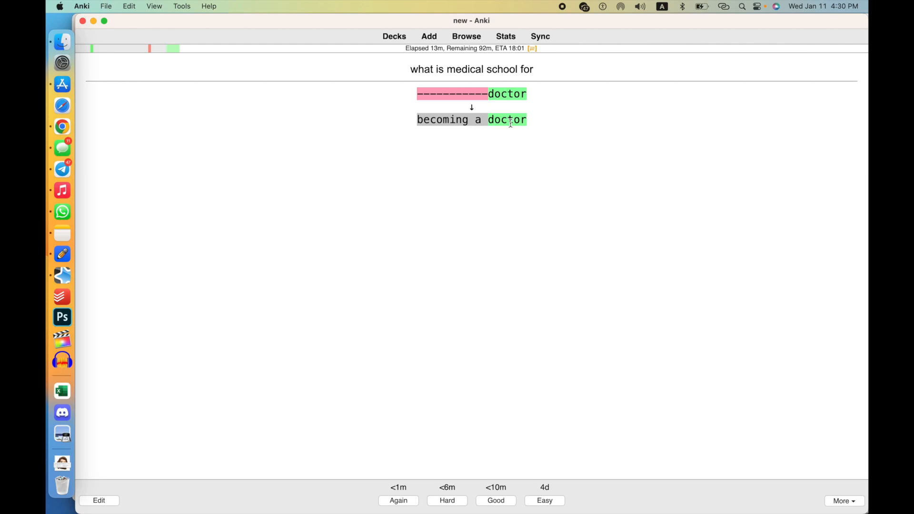
Bring up the Add window and set the note type to Basic (optional reversed card)
{"action": "key", "text": "ctrl+Up"}
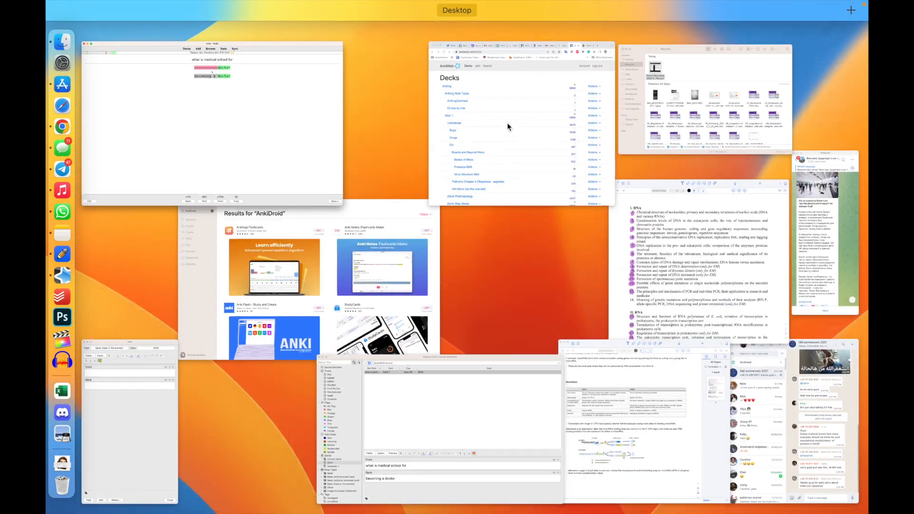
{"action": "left_click", "coordinate": [122, 383]}
{"action": "left_click", "coordinate": [196, 40]}
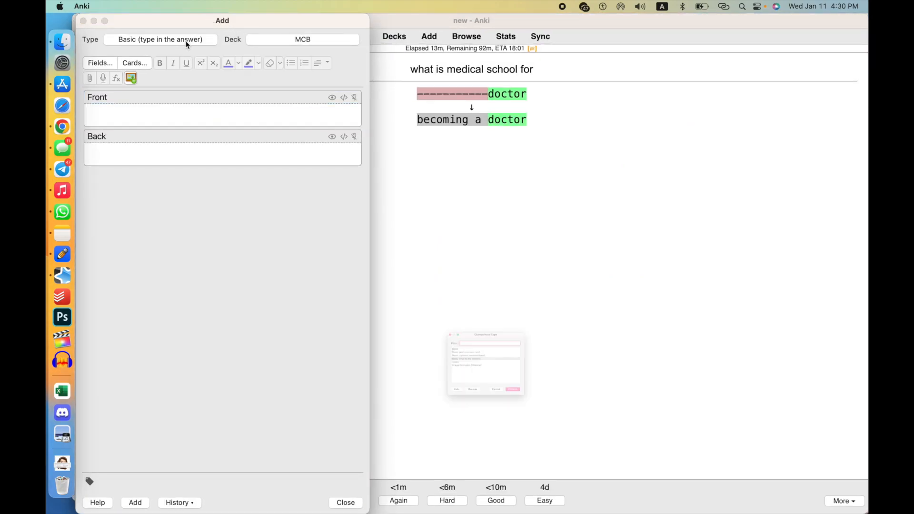
{"action": "left_click", "coordinate": [497, 342]}
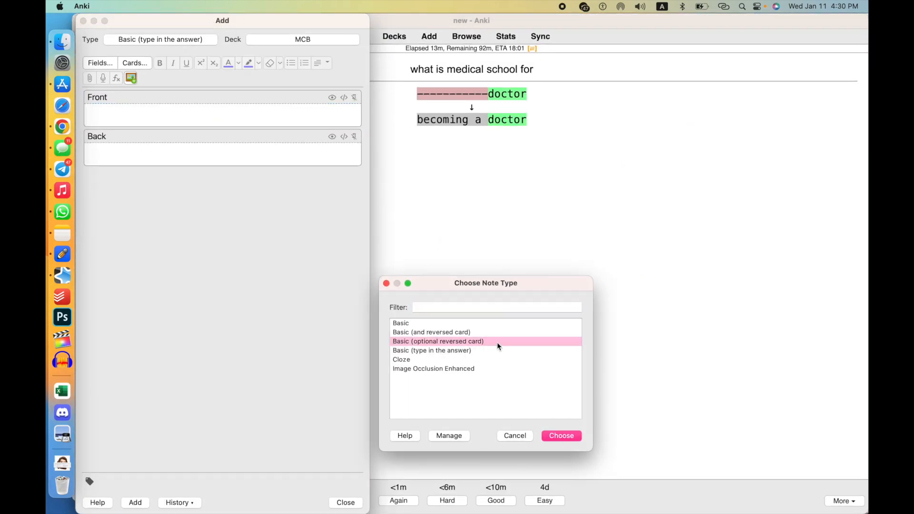
{"action": "double_click", "coordinate": [496, 341]}
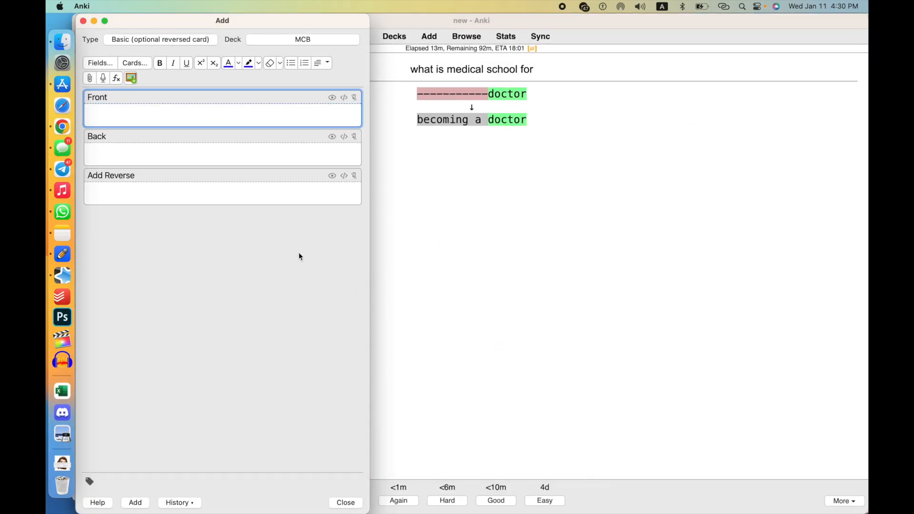
Activate the Add Reverse field of the new note and reselect Basic (optional reversed card) as its note type
{"action": "left_click", "coordinate": [273, 193]}
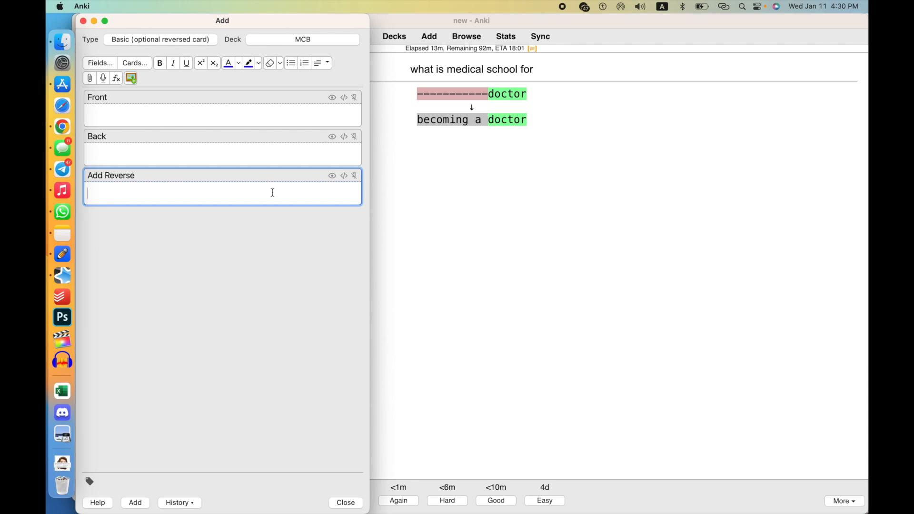
{"action": "left_click", "coordinate": [180, 38]}
{"action": "left_click", "coordinate": [538, 358]}
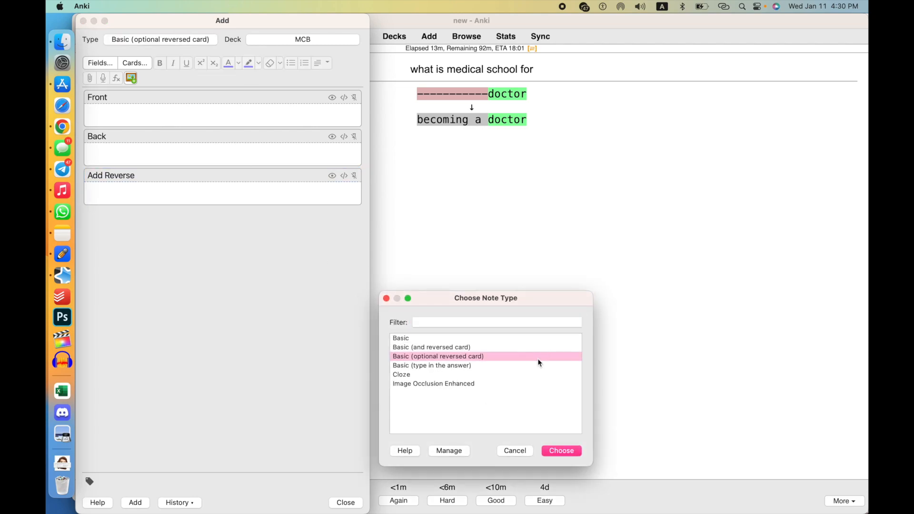
{"action": "left_click", "coordinate": [559, 452]}
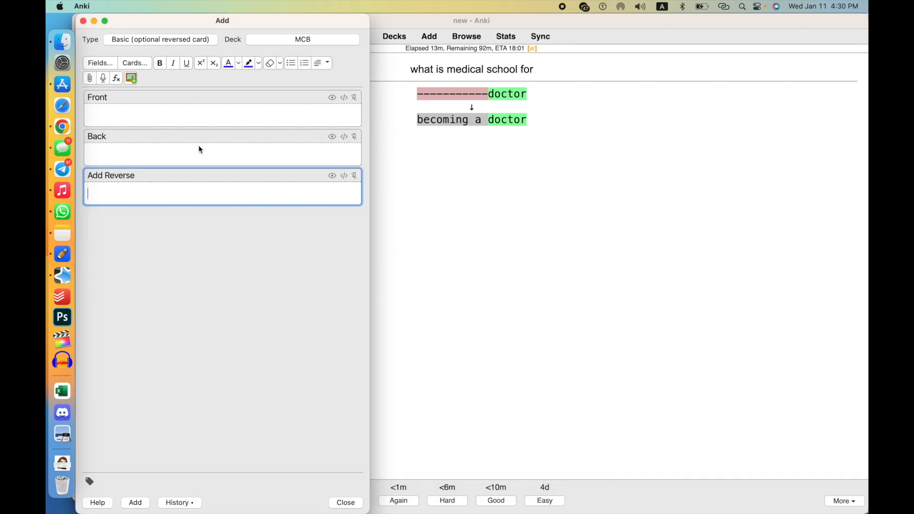
Look through the available note types from Basic to Image Occlusion Enhanced and close the list without choosing one
{"action": "left_click", "coordinate": [193, 38]}
{"action": "left_click", "coordinate": [426, 356]}
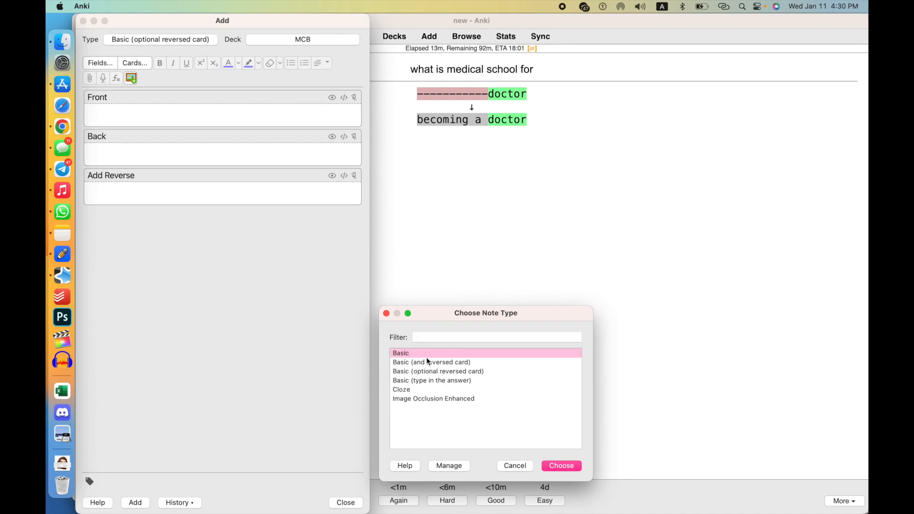
{"action": "left_click", "coordinate": [421, 399]}
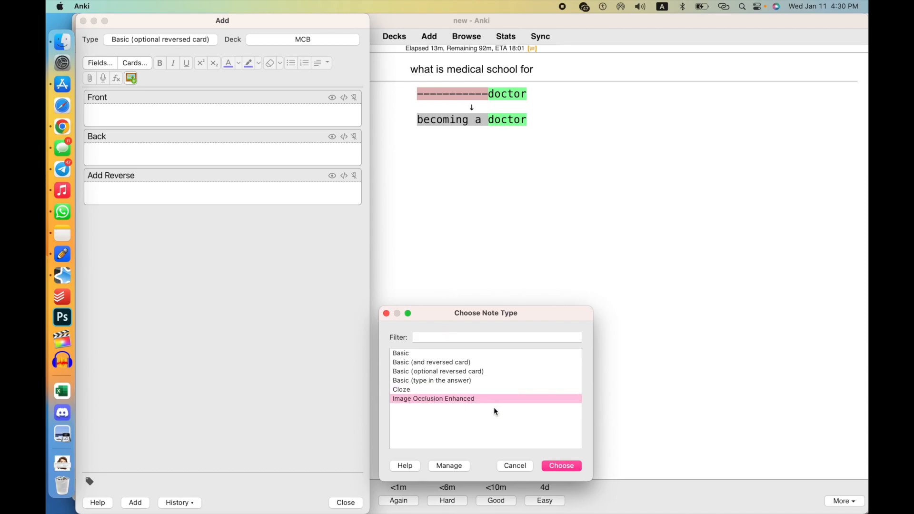
{"action": "left_click", "coordinate": [524, 465]}
Go back from the new note to the deck list and start a sync to bring up the AnkiWeb account login
{"action": "left_click", "coordinate": [528, 97]}
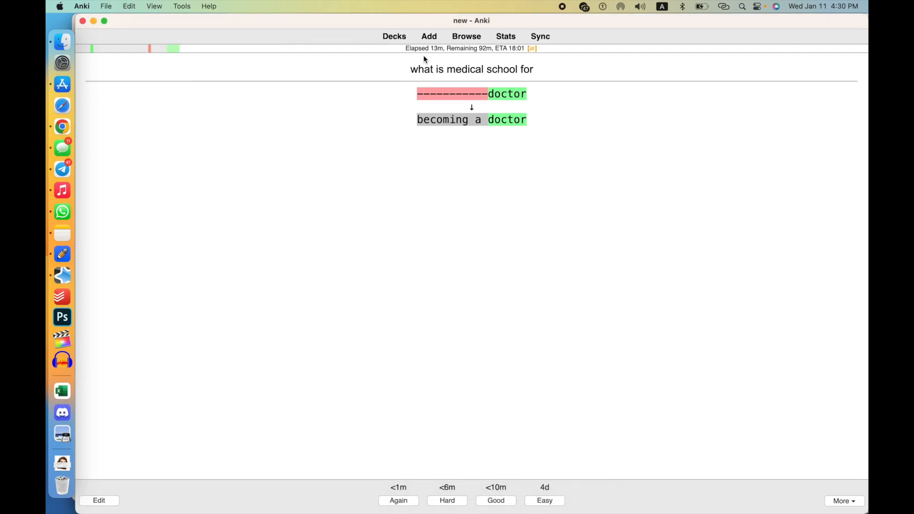
{"action": "left_click", "coordinate": [394, 37]}
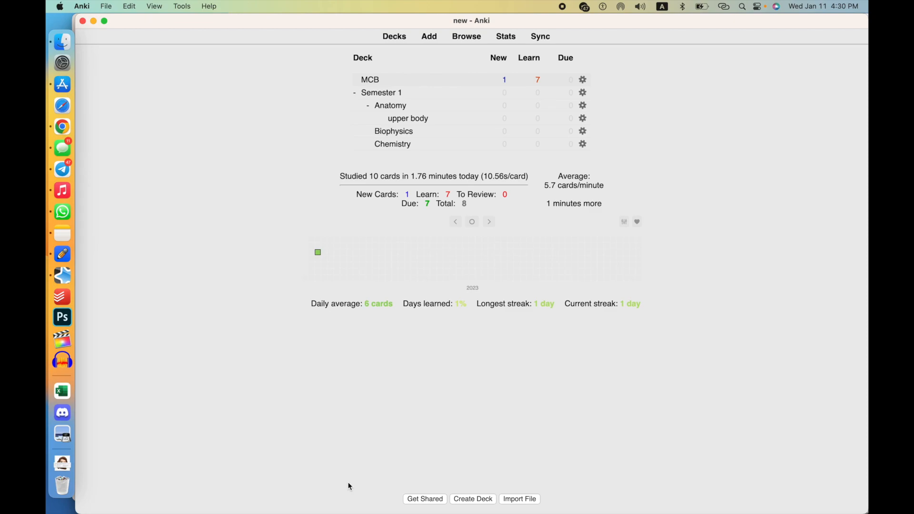
{"action": "left_click", "coordinate": [541, 37]}
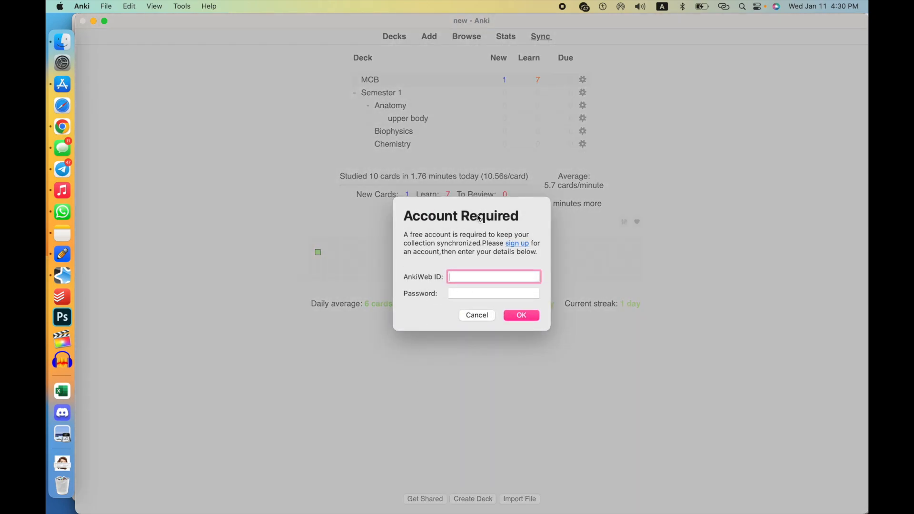
Dismiss the AnkiWeb account prompt and look through the list of installed add-ons
{"action": "left_click", "coordinate": [478, 315]}
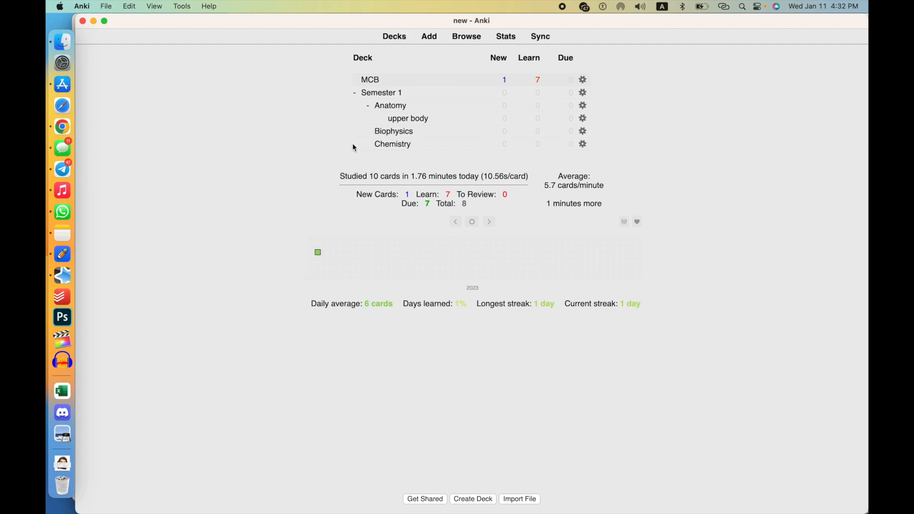
{"action": "left_click", "coordinate": [192, 6]}
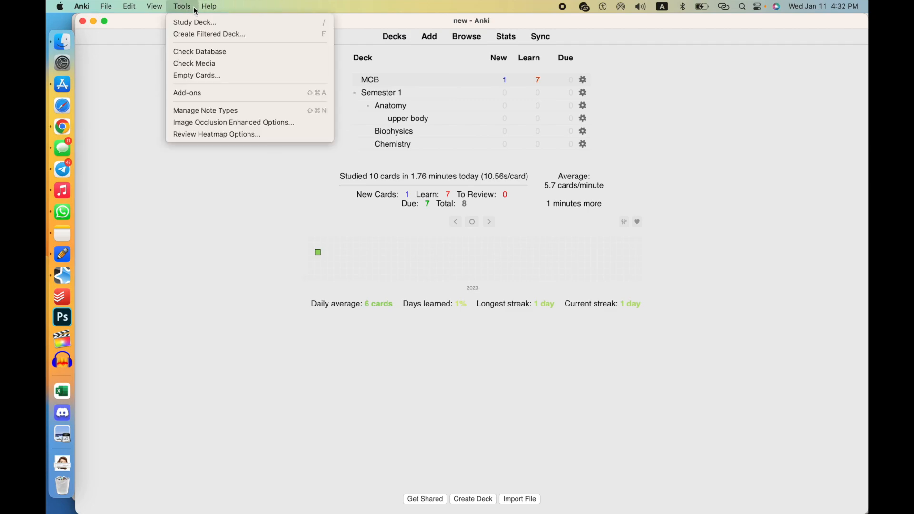
{"action": "left_click", "coordinate": [204, 93]}
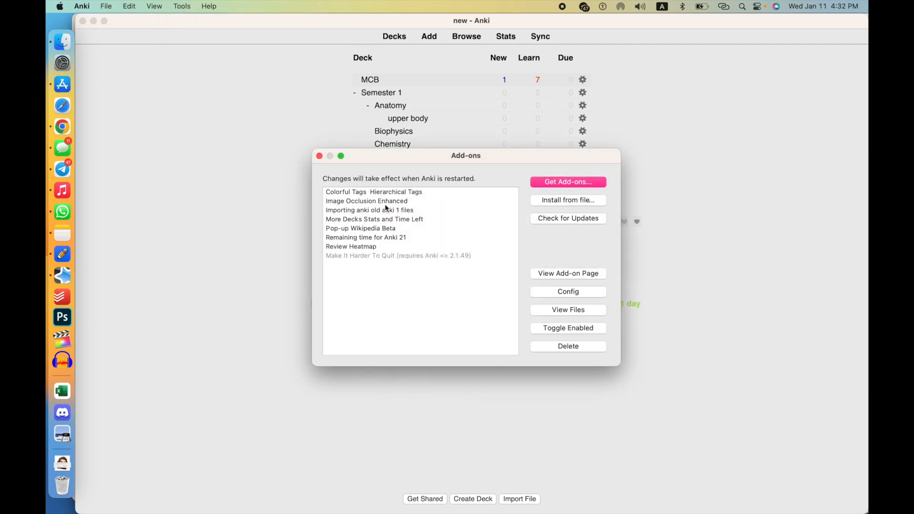
{"action": "left_click", "coordinate": [384, 204]}
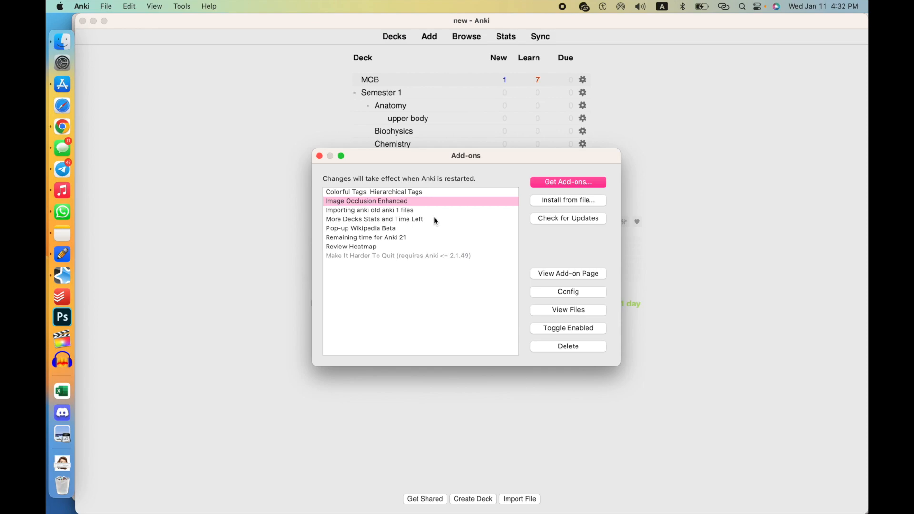
{"action": "mouse_move", "coordinate": [452, 164]}
{"action": "left_mouse_down"}
{"action": "mouse_move", "coordinate": [401, 292]}
{"action": "mouse_move", "coordinate": [429, 287]}
{"action": "mouse_move", "coordinate": [253, 283]}
{"action": "mouse_move", "coordinate": [531, 166]}
{"action": "mouse_move", "coordinate": [449, 309]}
{"action": "mouse_move", "coordinate": [509, 185]}
{"action": "mouse_move", "coordinate": [458, 175]}
{"action": "left_mouse_up"}
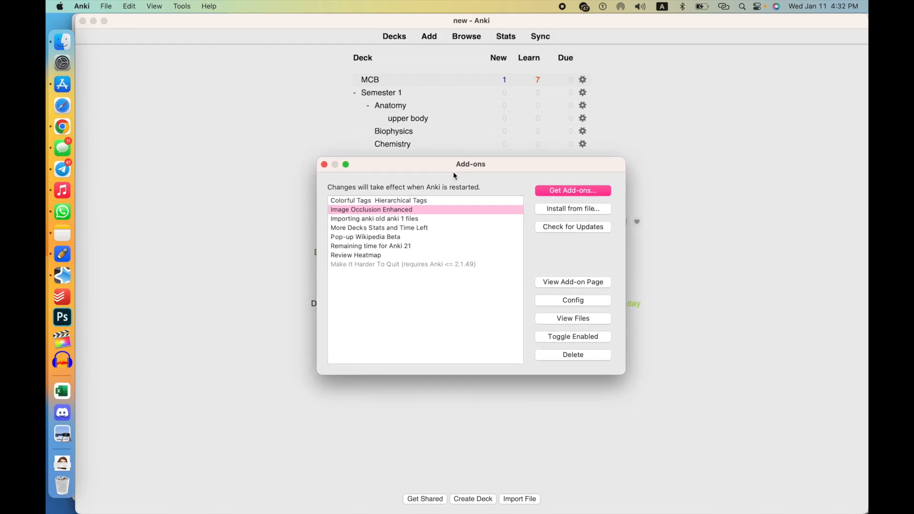
{"action": "left_click", "coordinate": [390, 257]}
{"action": "left_click", "coordinate": [407, 246]}
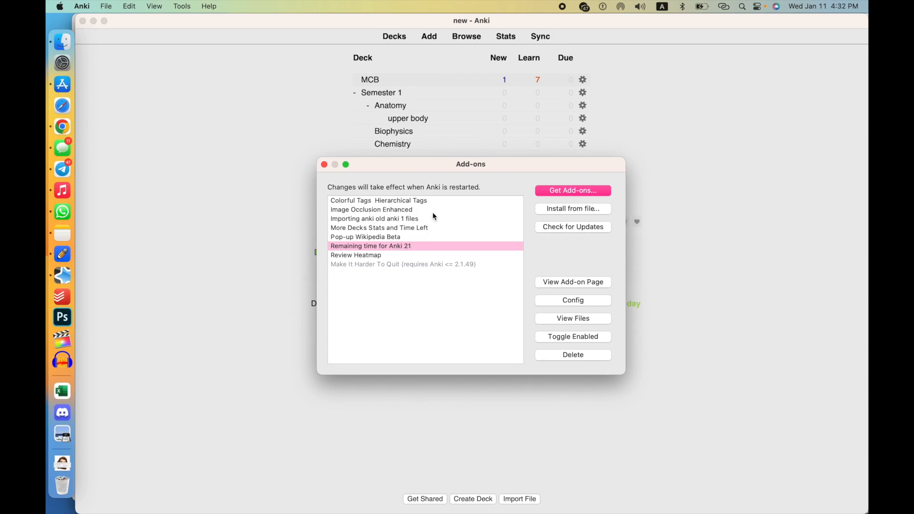
{"action": "left_click", "coordinate": [420, 265]}
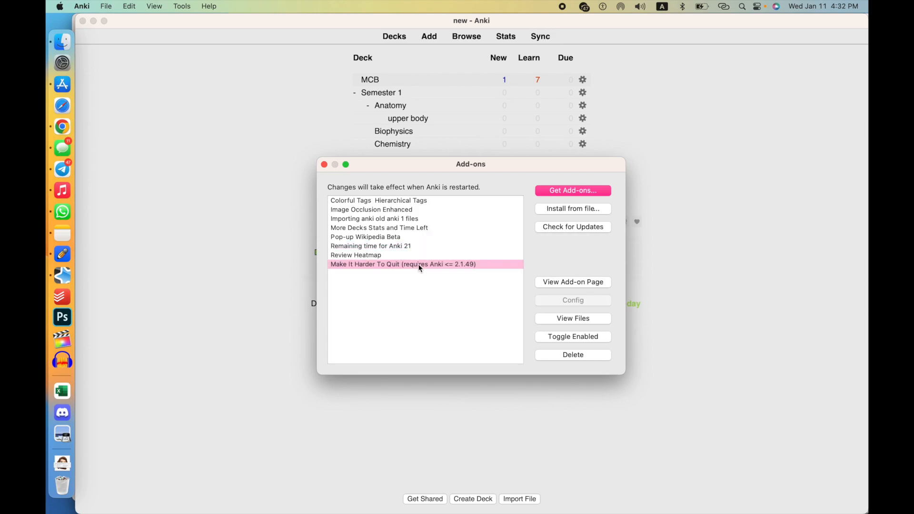
{"action": "left_click", "coordinate": [396, 268]}
{"action": "left_click", "coordinate": [400, 318]}
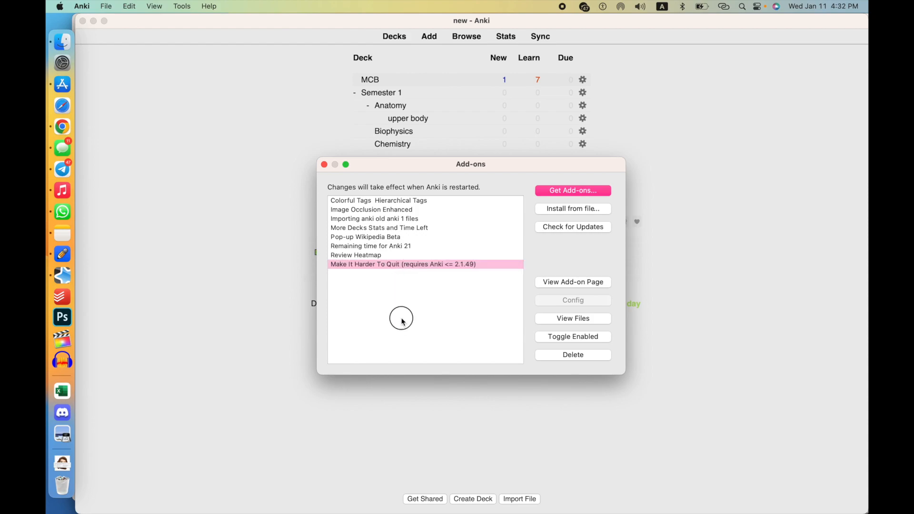
Inspect the configuration options of the Image Occlusion Enhanced add-on, leaving them without saving
{"action": "left_click", "coordinate": [428, 212]}
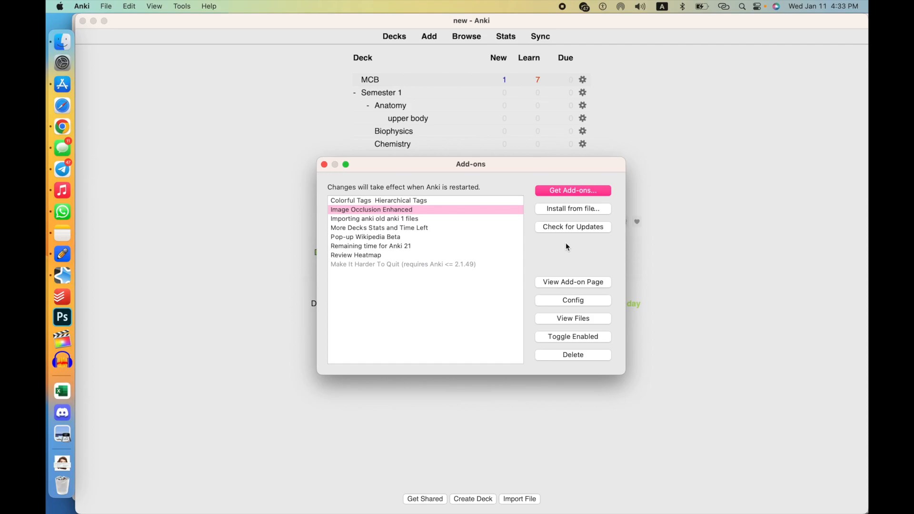
{"action": "left_click", "coordinate": [581, 300]}
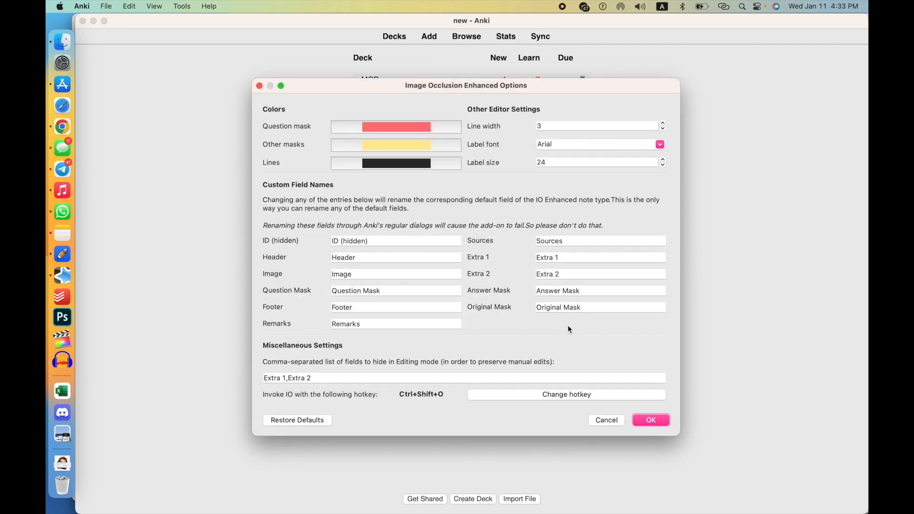
{"action": "left_click", "coordinate": [601, 421]}
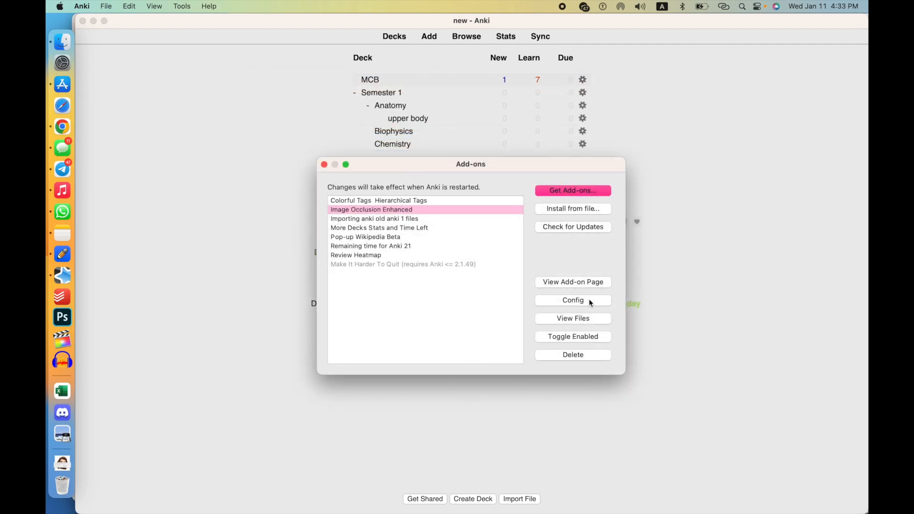
Find the download code on the Image Occlusion Enhanced add-on's web page, and return to Anki
{"action": "left_click", "coordinate": [588, 283]}
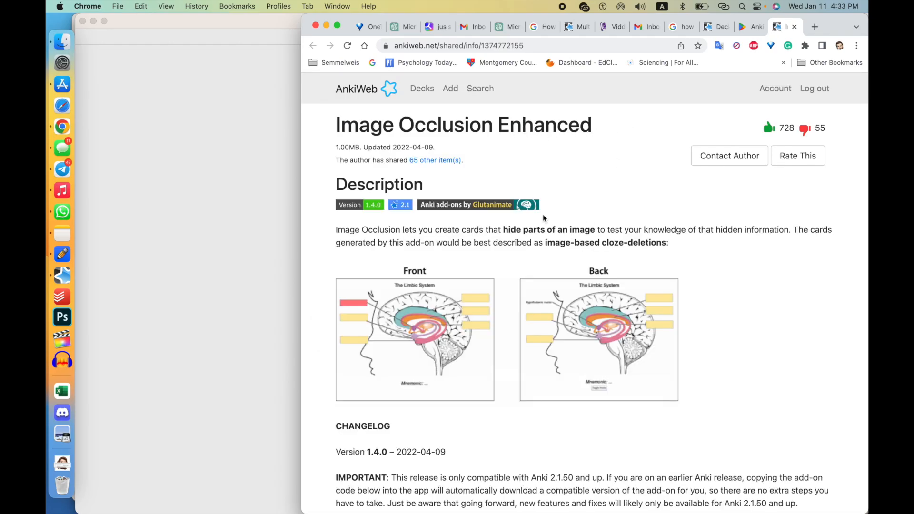
{"action": "scroll", "coordinate": [518, 301], "scroll_direction": "down", "scroll_amount": 20}
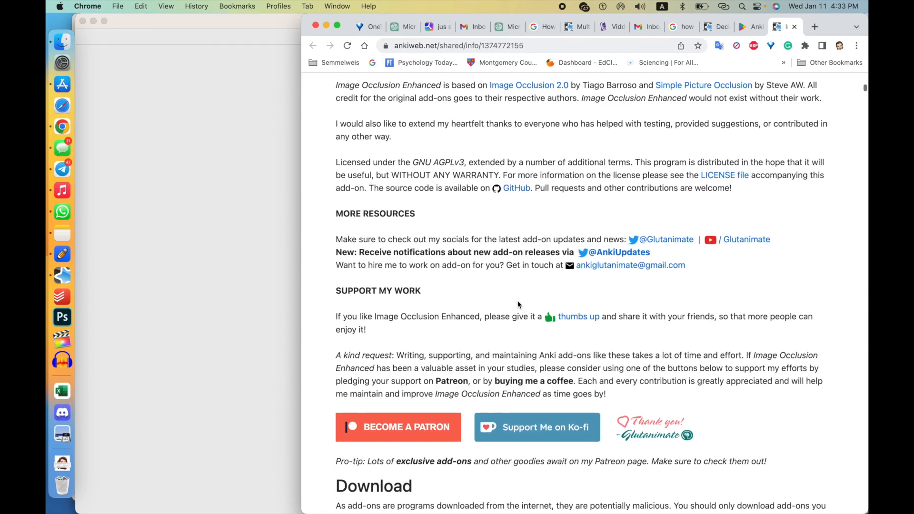
{"action": "scroll", "coordinate": [517, 300], "scroll_direction": "down", "scroll_amount": 3}
{"action": "left_click_drag", "start_coordinate": [353, 362], "coordinate": [406, 360]}
{"action": "left_click", "coordinate": [490, 269]}
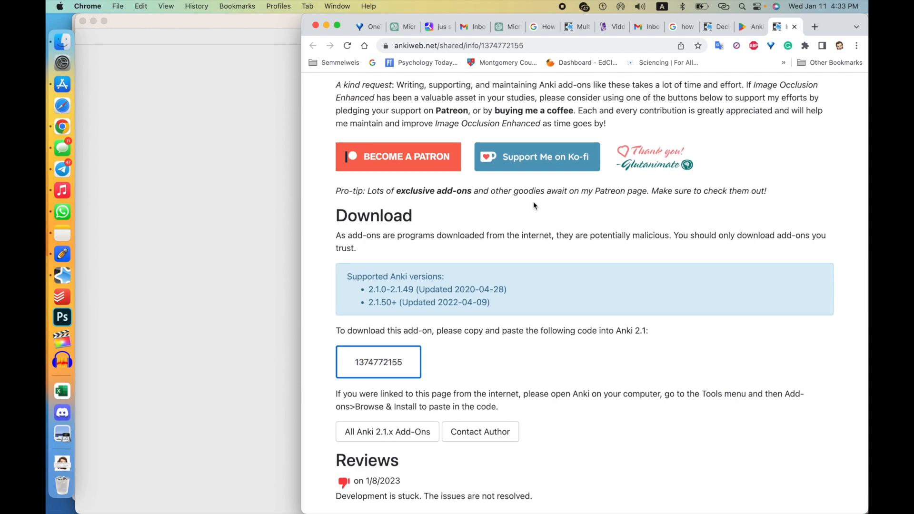
{"action": "left_click", "coordinate": [256, 117]}
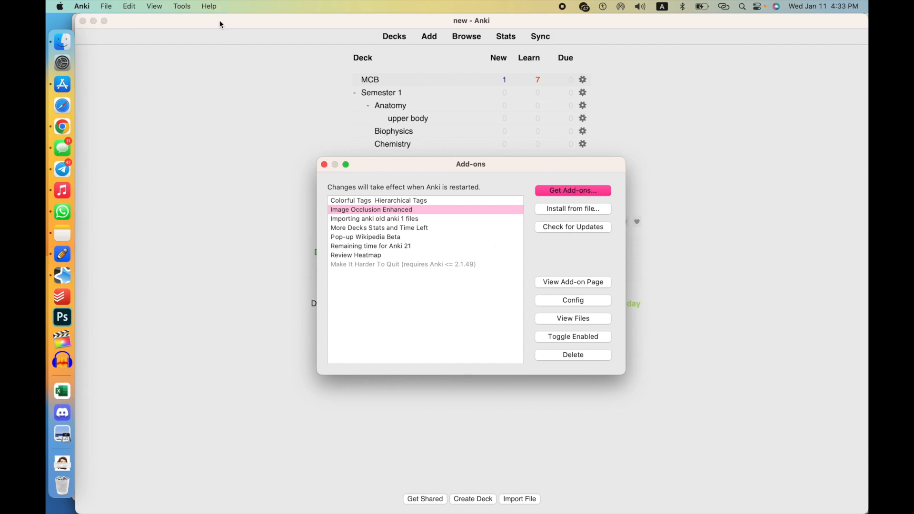
Reopen the add-ons manager and enter 29847 as the sample code of an add-on to install
{"action": "left_click", "coordinate": [324, 165]}
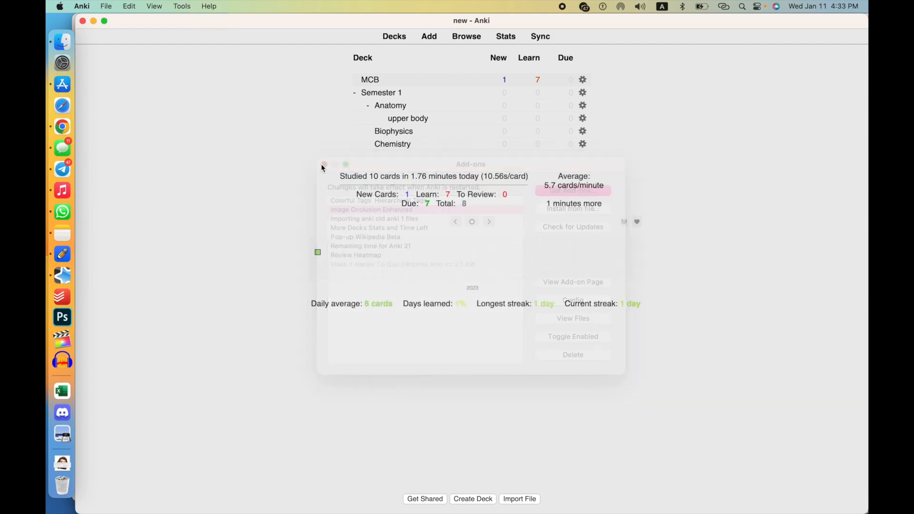
{"action": "left_click", "coordinate": [177, 6]}
{"action": "left_click", "coordinate": [177, 6]}
{"action": "left_click", "coordinate": [177, 5]}
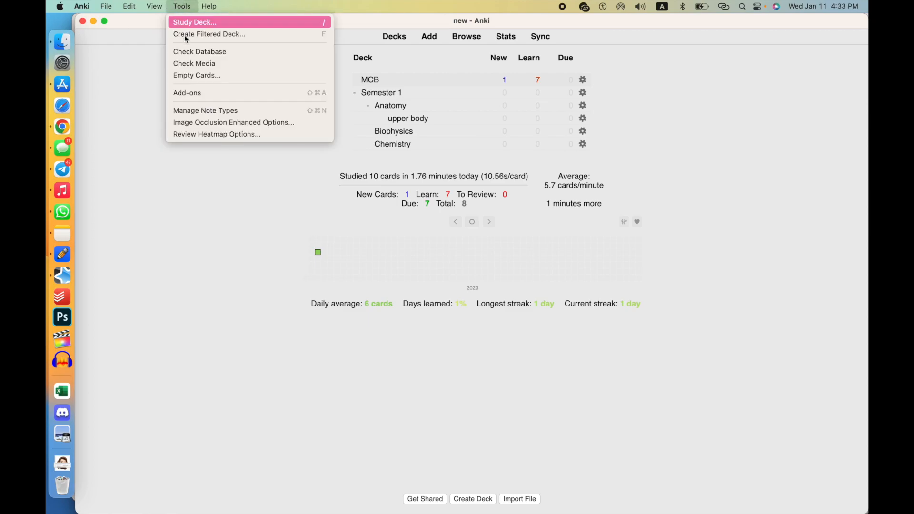
{"action": "left_click", "coordinate": [198, 93]}
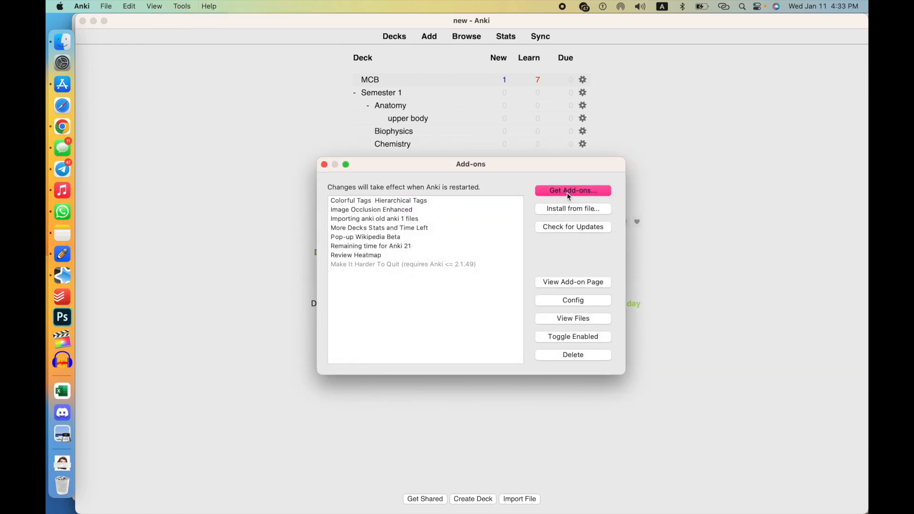
{"action": "left_click", "coordinate": [567, 191]}
{"action": "type", "text": "fhksfjh"}
{"action": "key", "text": "super+a"}
{"action": "type", "text": "29847"}
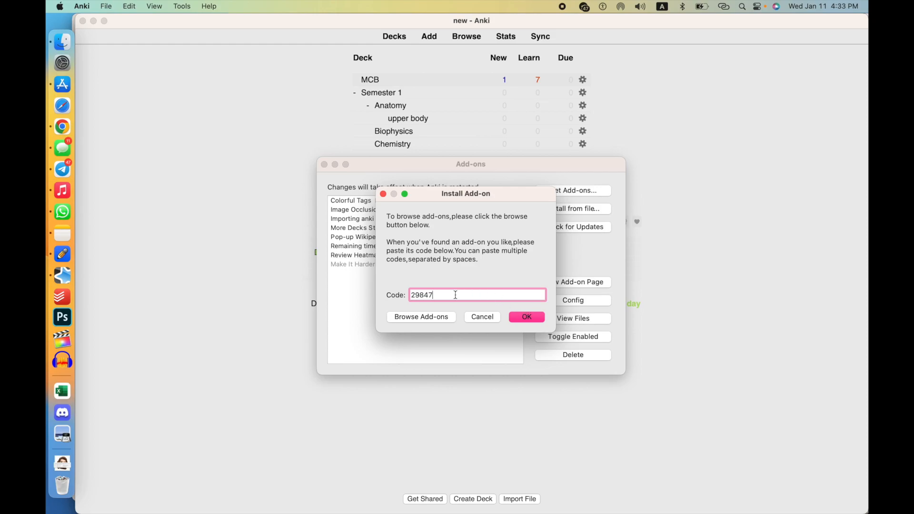
Browse the online catalogue of add-ons for Anki 2.1, and return to Anki to close the add-on installation dialog
{"action": "left_click", "coordinate": [439, 318]}
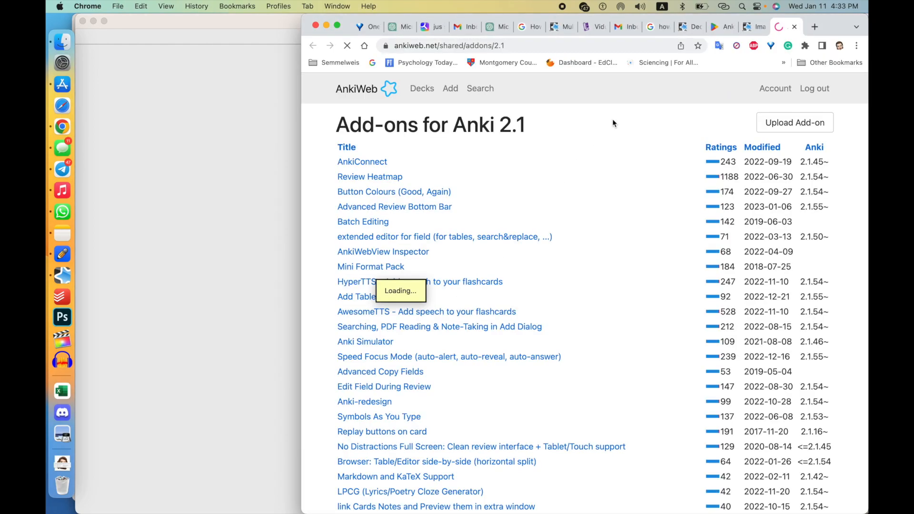
{"action": "scroll", "coordinate": [542, 221], "scroll_direction": "down", "scroll_amount": 20}
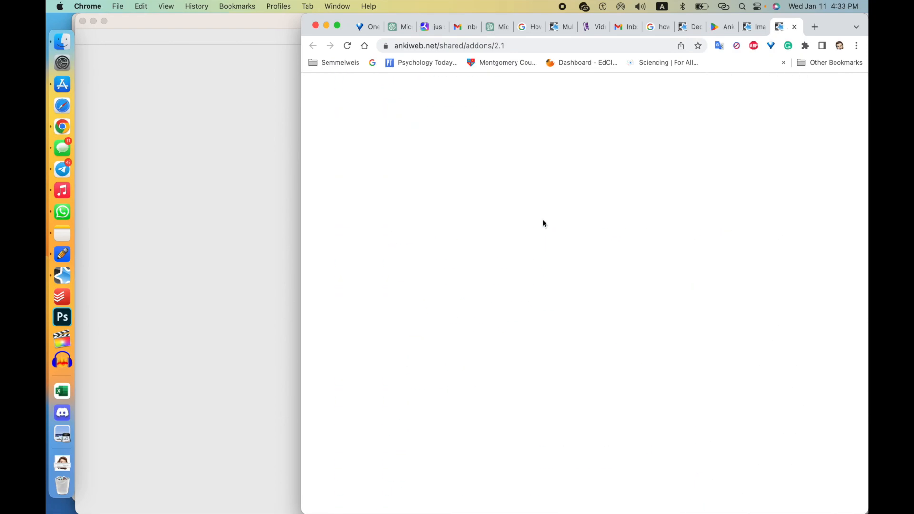
{"action": "scroll", "coordinate": [543, 223], "scroll_direction": "up", "scroll_amount": 20}
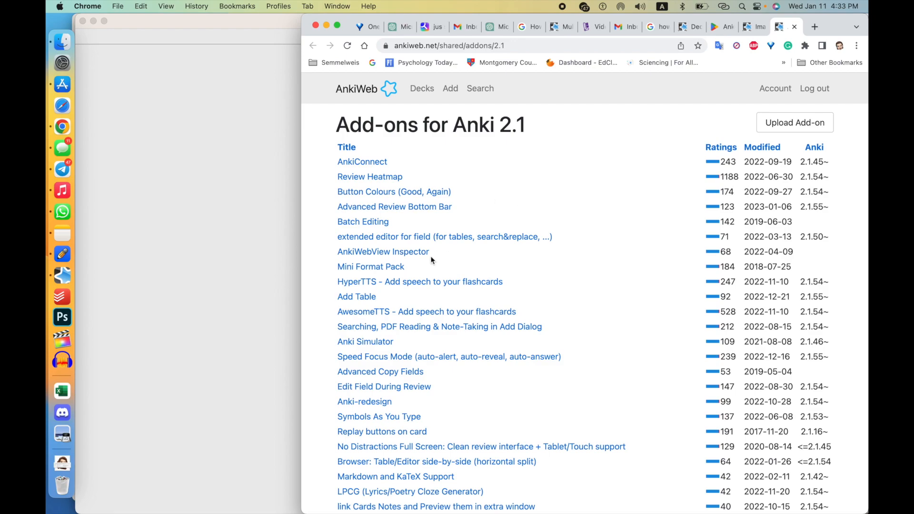
{"action": "left_click", "coordinate": [272, 265]}
{"action": "left_click", "coordinate": [513, 317]}
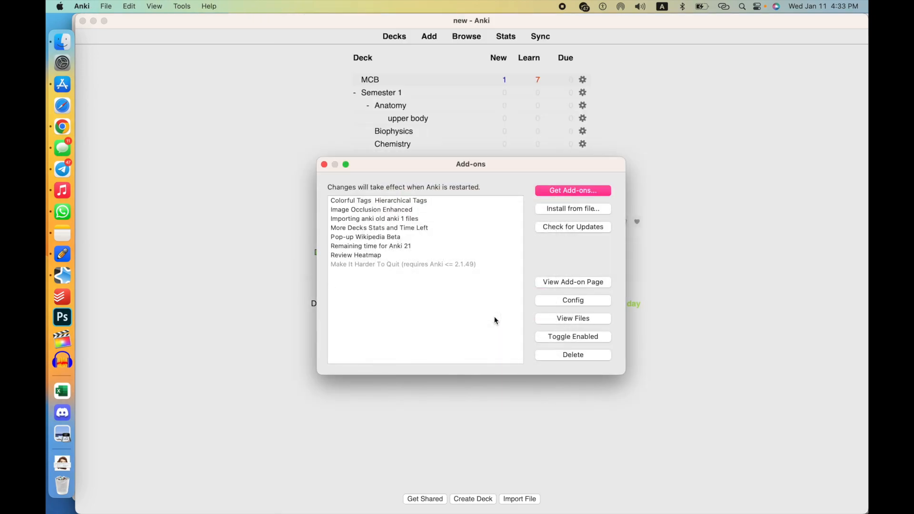
Review the installed add-ons from Image Occlusion Enhanced through Remaining time for Anki 21, and close the list
{"action": "left_click", "coordinate": [406, 209]}
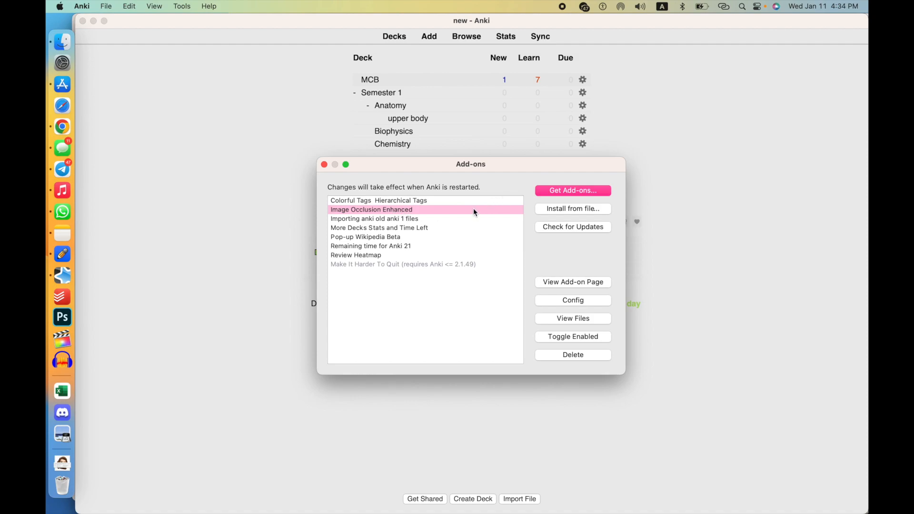
{"action": "key", "text": "Down"}
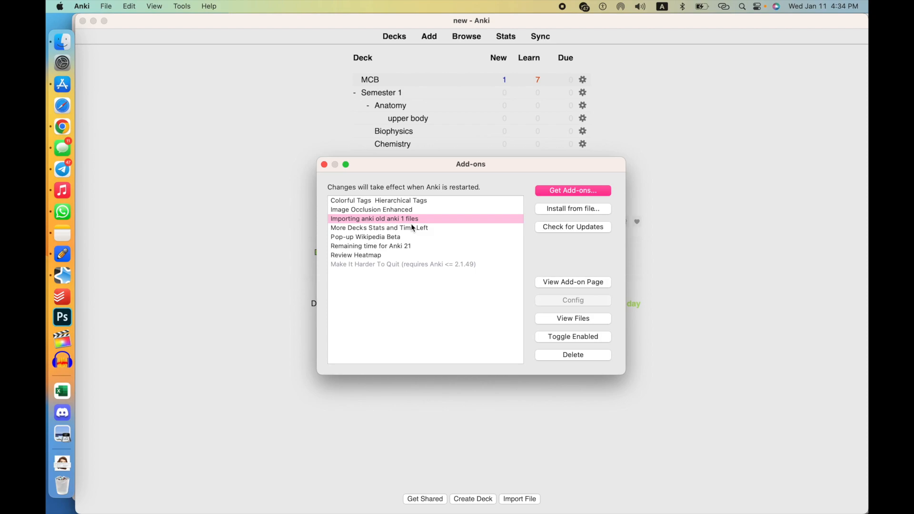
{"action": "left_click_drag", "start_coordinate": [470, 170], "coordinate": [453, 267]}
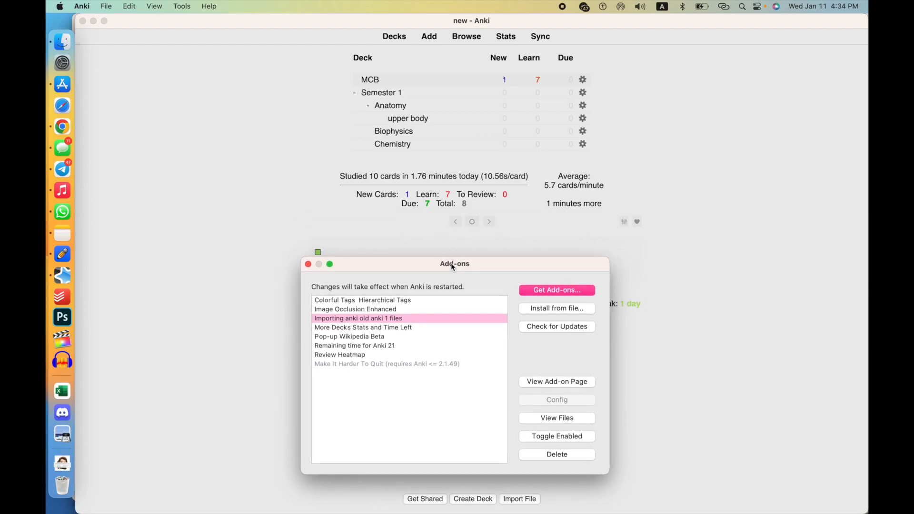
{"action": "left_click", "coordinate": [396, 338]}
{"action": "left_click", "coordinate": [390, 346]}
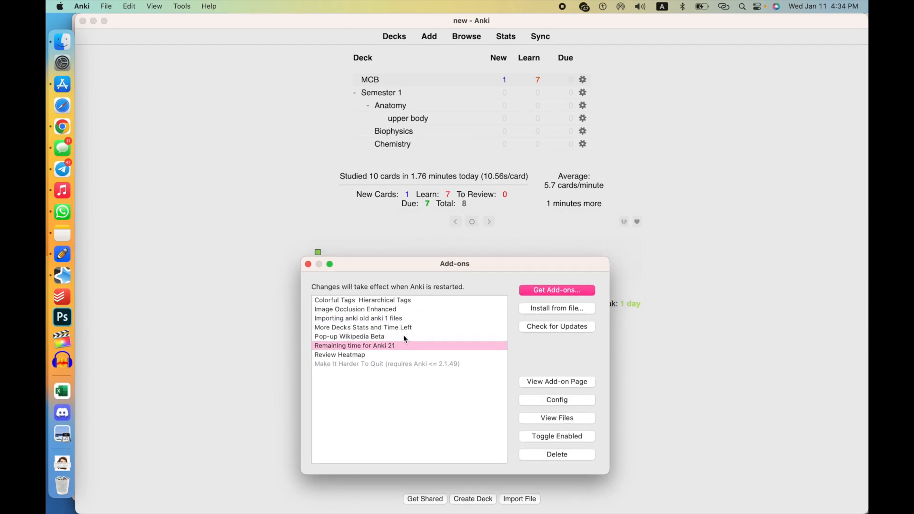
{"action": "left_click", "coordinate": [308, 264]}
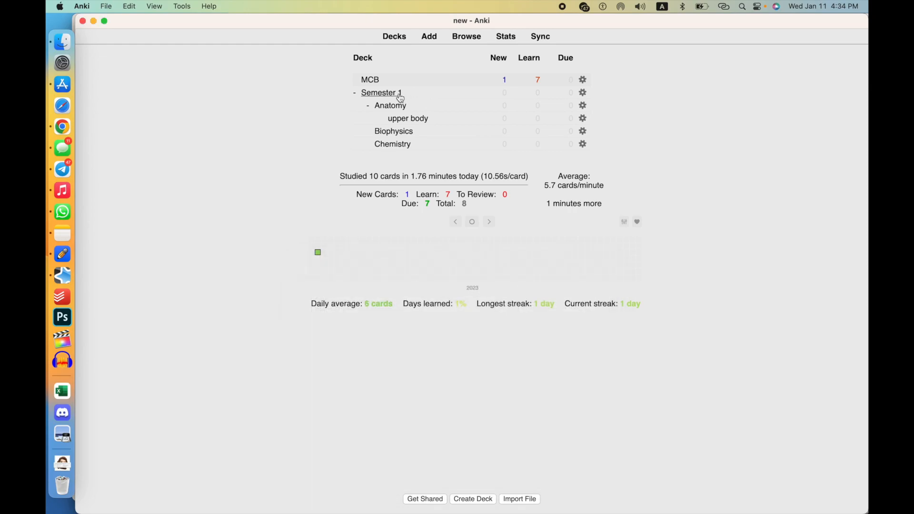
Open the MCB deck for study to view the remaining-time bar, and return to the deck list
{"action": "left_click", "coordinate": [370, 80]}
{"action": "left_click", "coordinate": [544, 103]}
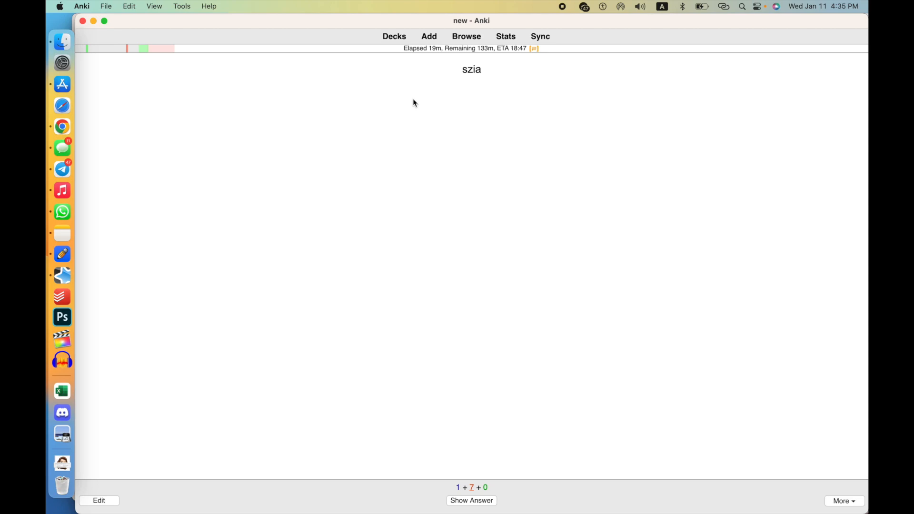
{"action": "left_click", "coordinate": [396, 38]}
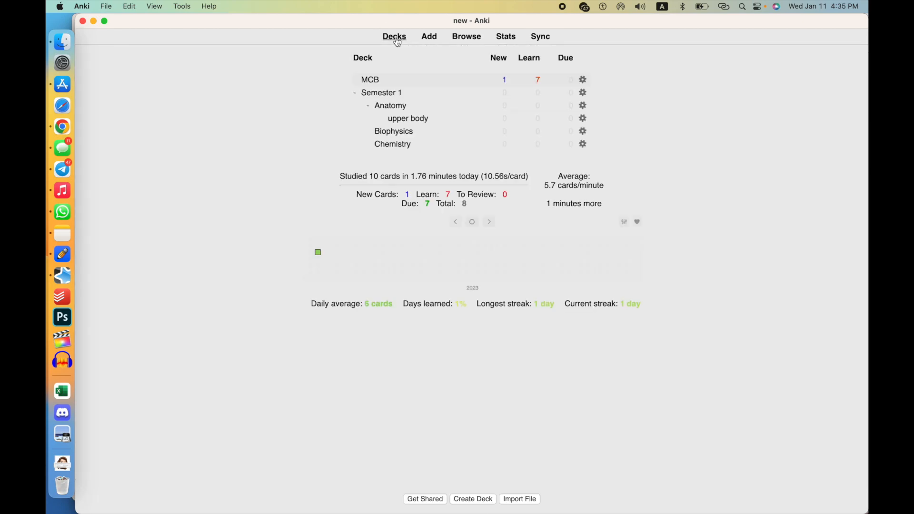
Locate Review Heatmap among the installed add-ons, and check a day's due cards in the heatmap below the decks
{"action": "left_click", "coordinate": [182, 6]}
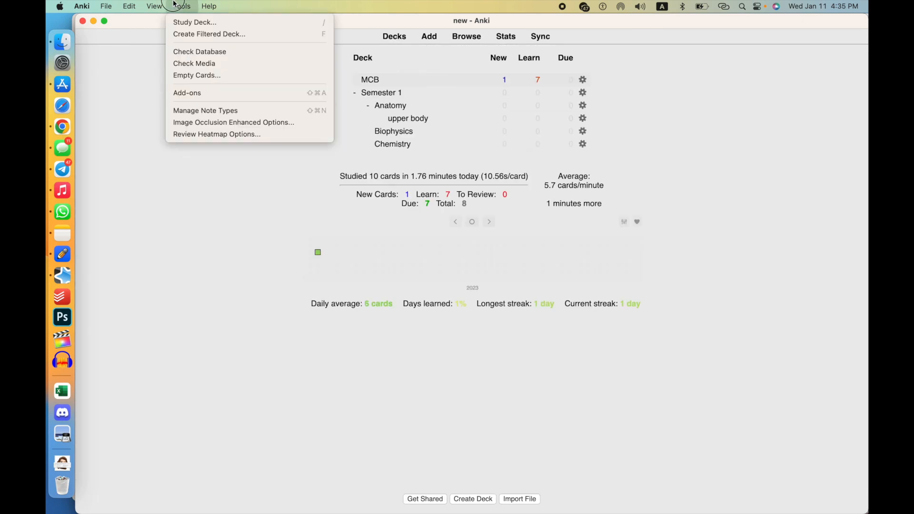
{"action": "left_click", "coordinate": [262, 101]}
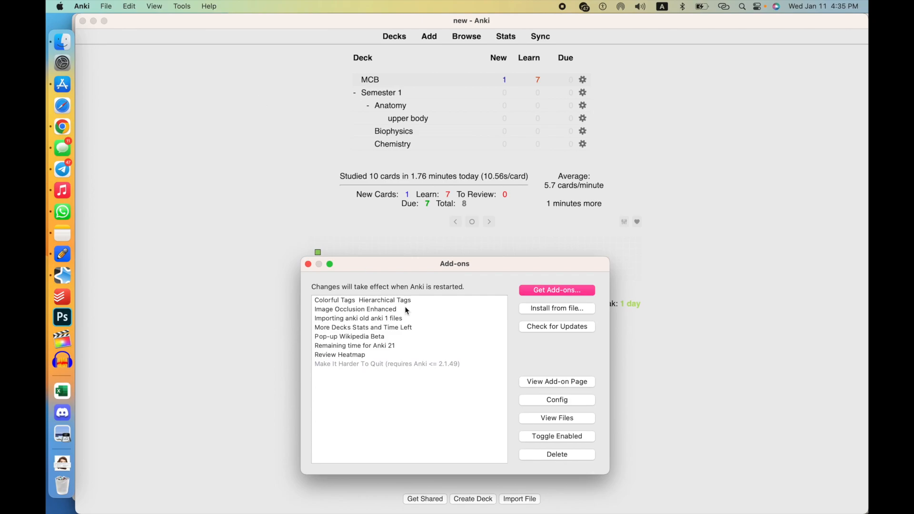
{"action": "left_click", "coordinate": [402, 357]}
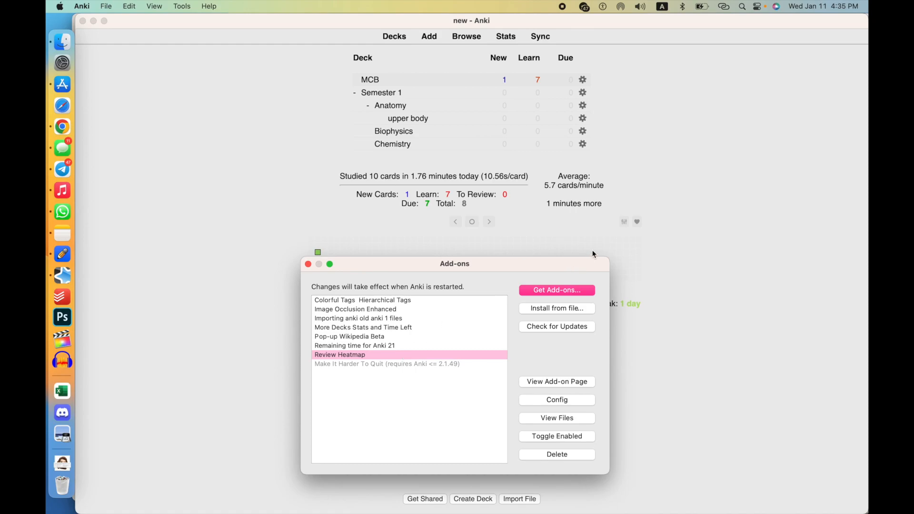
{"action": "left_click", "coordinate": [309, 265]}
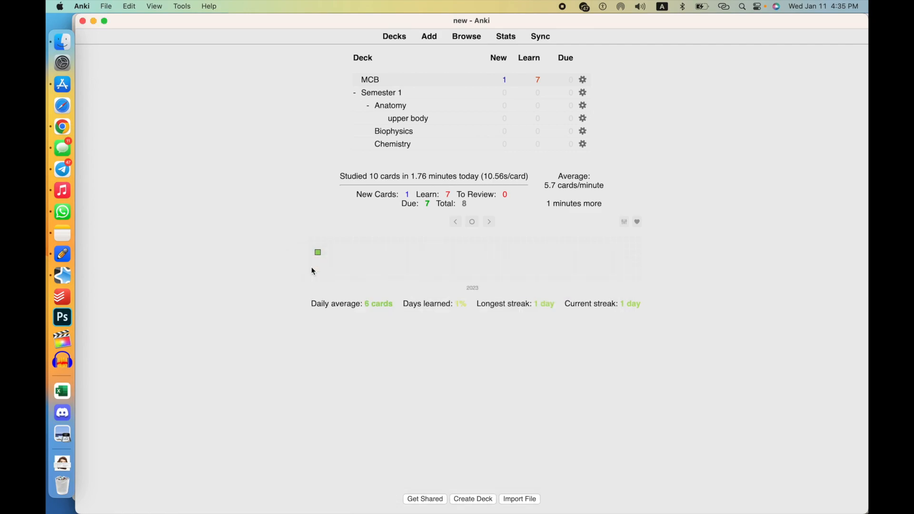
{"action": "mouse_move", "coordinate": [519, 246]}
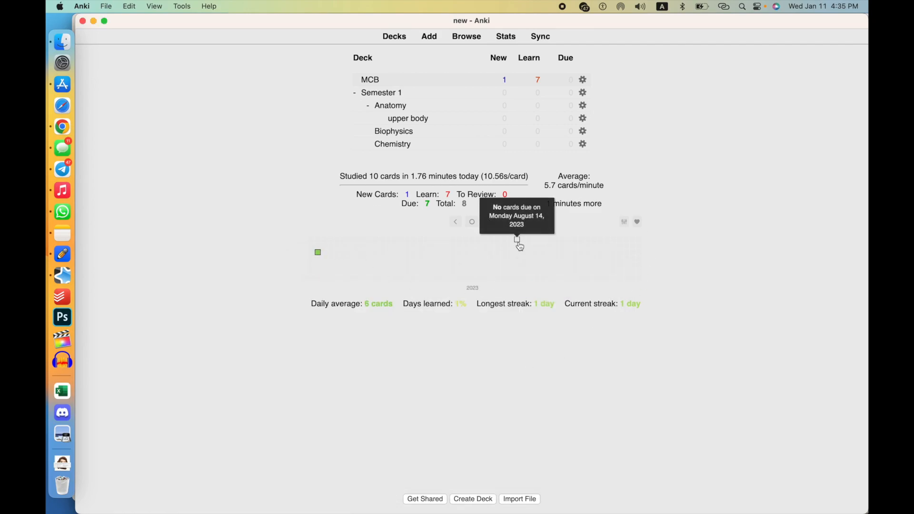
View the general settings of Review Heatmap from the deck list, and close them without changes
{"action": "left_click", "coordinate": [627, 222]}
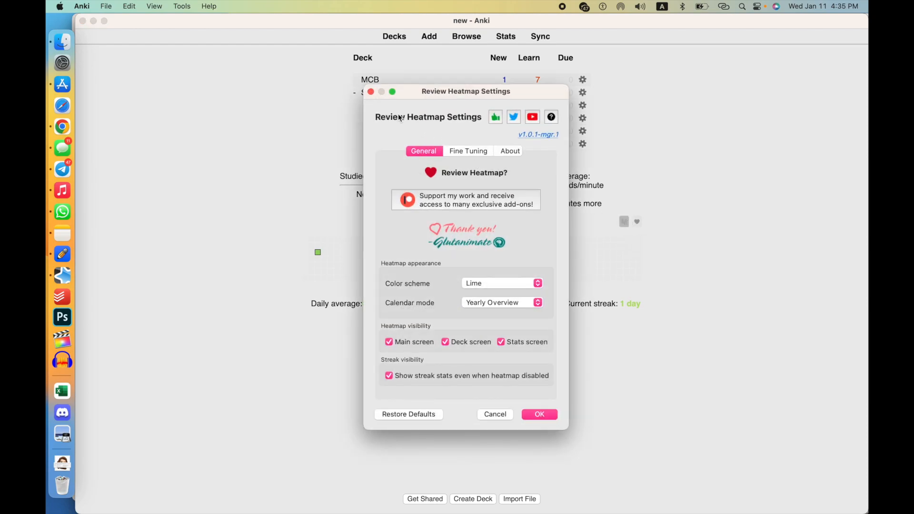
{"action": "left_click", "coordinate": [370, 92]}
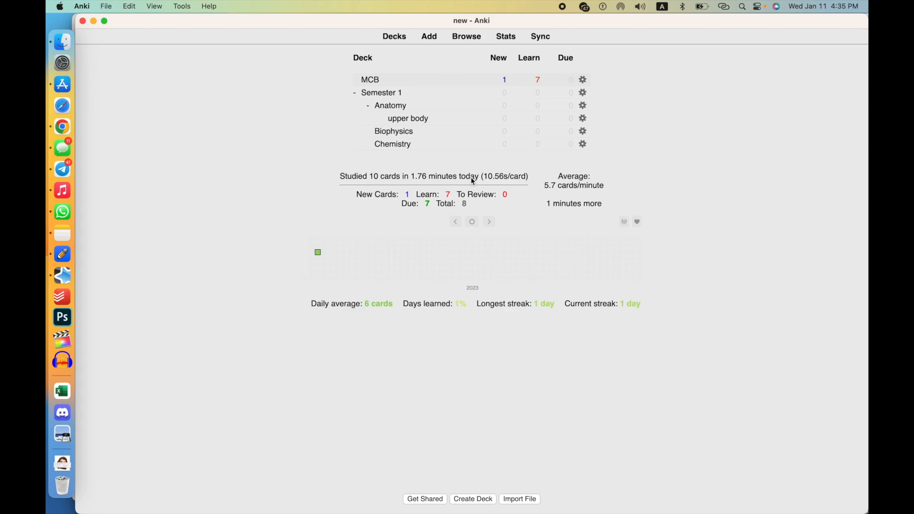
Switch from the new profile to the main profile at the start of the profile list and open it
{"action": "left_click", "coordinate": [82, 6]}
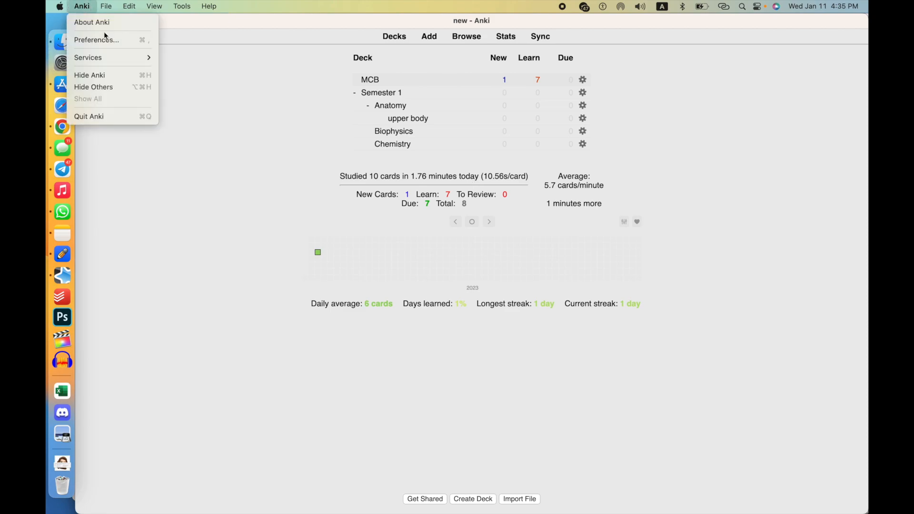
{"action": "mouse_move", "coordinate": [118, 5]}
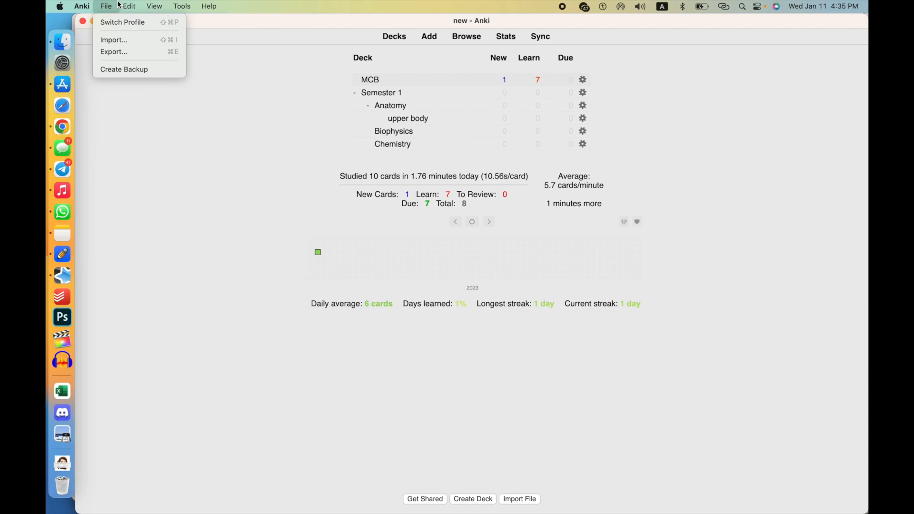
{"action": "left_click", "coordinate": [123, 22]}
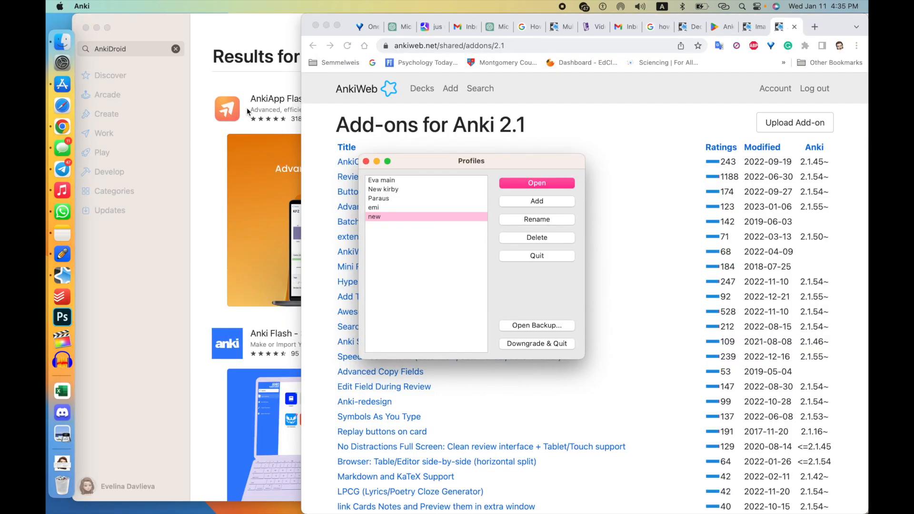
{"action": "left_click", "coordinate": [456, 181]}
{"action": "left_click", "coordinate": [515, 183]}
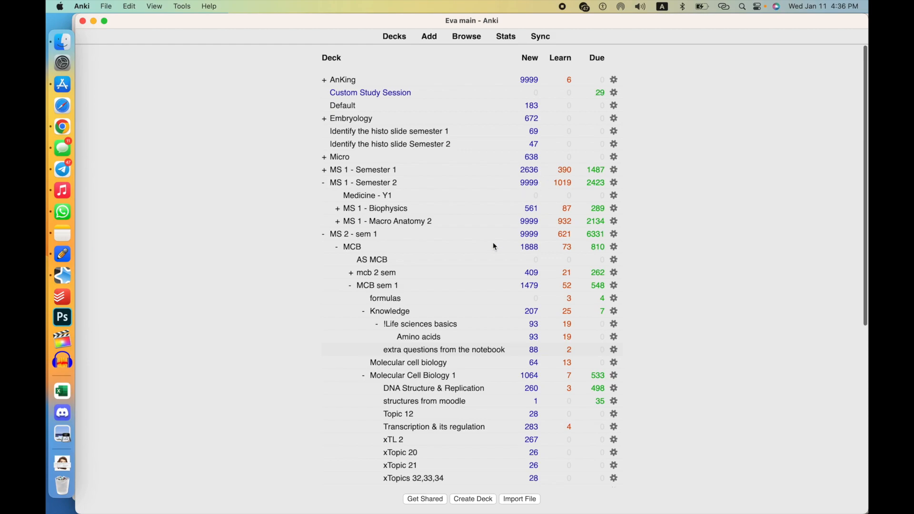
Collapse the MS 2 - sem 1 deck, browse the review heatmap back through earlier years to 2018, and return it to today
{"action": "left_click", "coordinate": [323, 235]}
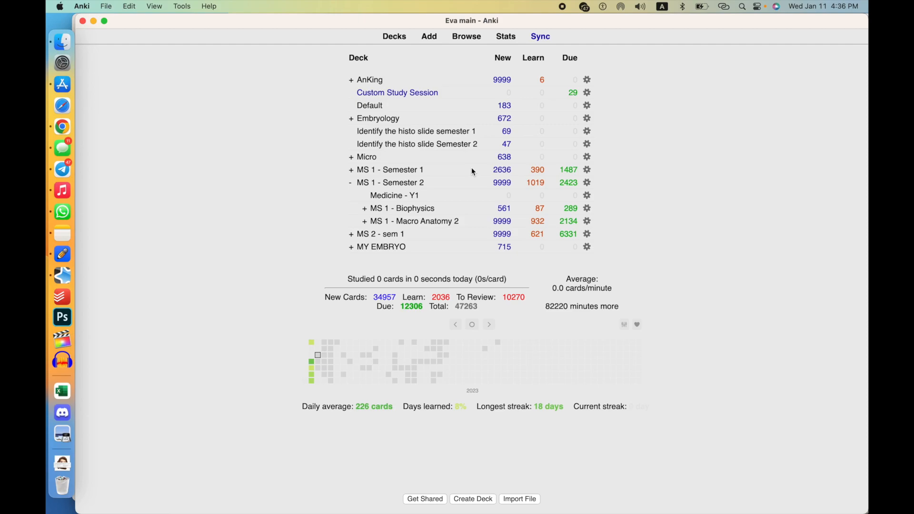
{"action": "left_click", "coordinate": [455, 325]}
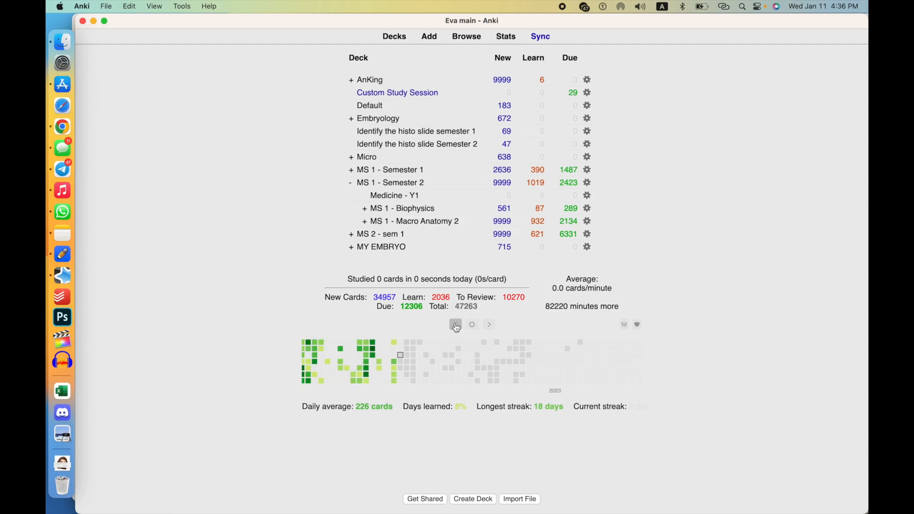
{"action": "left_click", "coordinate": [459, 326]}
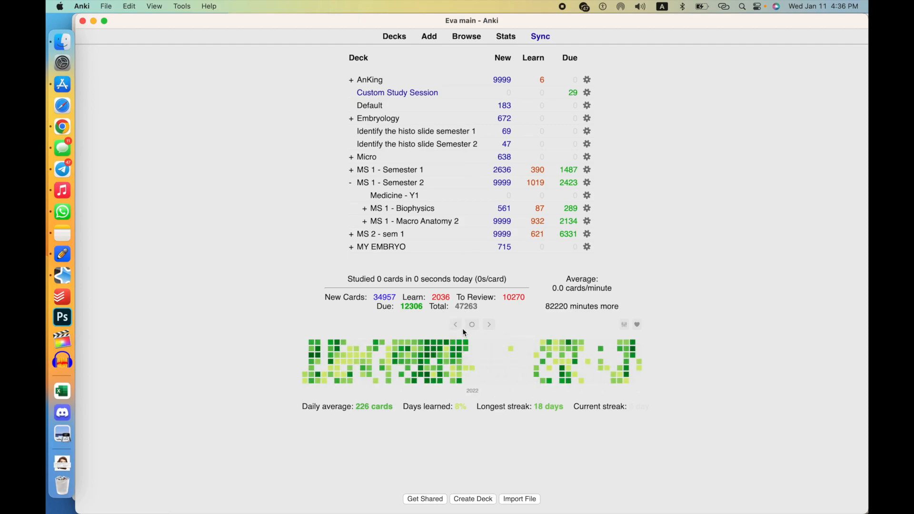
{"action": "left_click", "coordinate": [460, 329]}
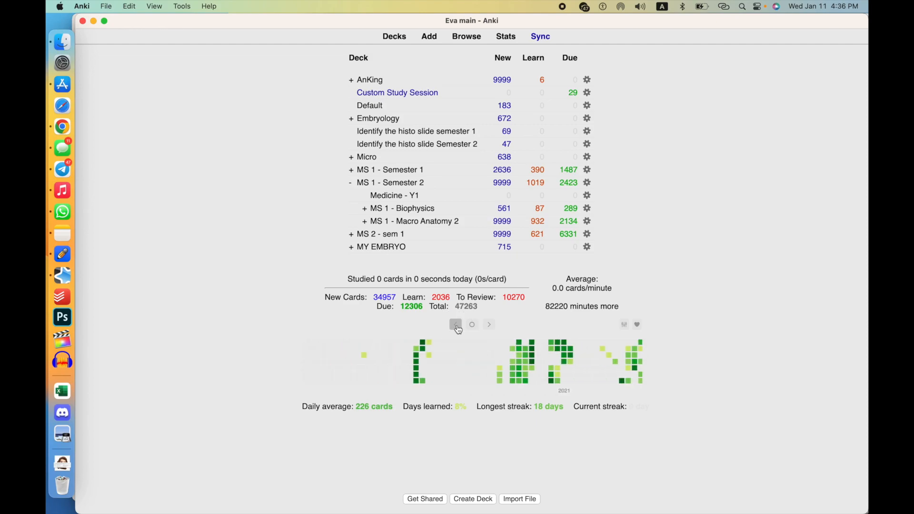
{"action": "left_click", "coordinate": [458, 330]}
{"action": "left_click", "coordinate": [458, 330]}
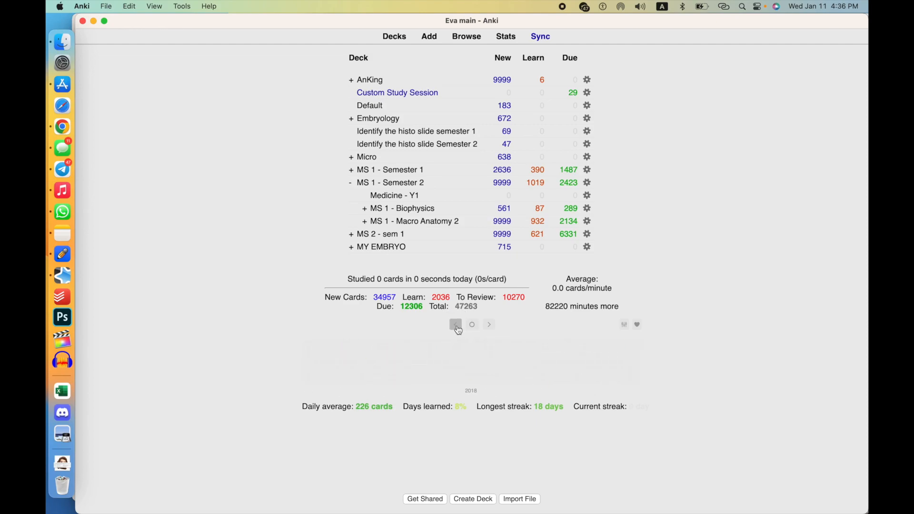
{"action": "left_click", "coordinate": [489, 327]}
{"action": "left_click", "coordinate": [489, 328]}
{"action": "left_click", "coordinate": [488, 327]}
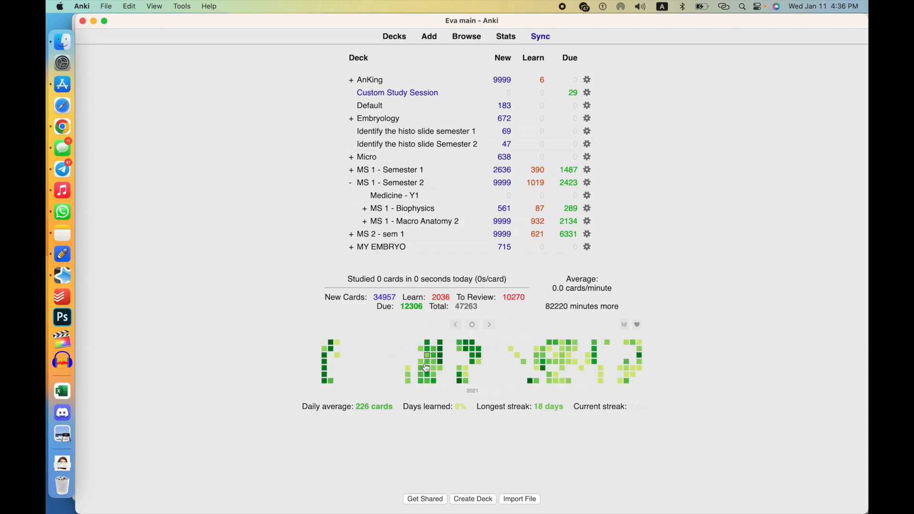
{"action": "left_click", "coordinate": [472, 325]}
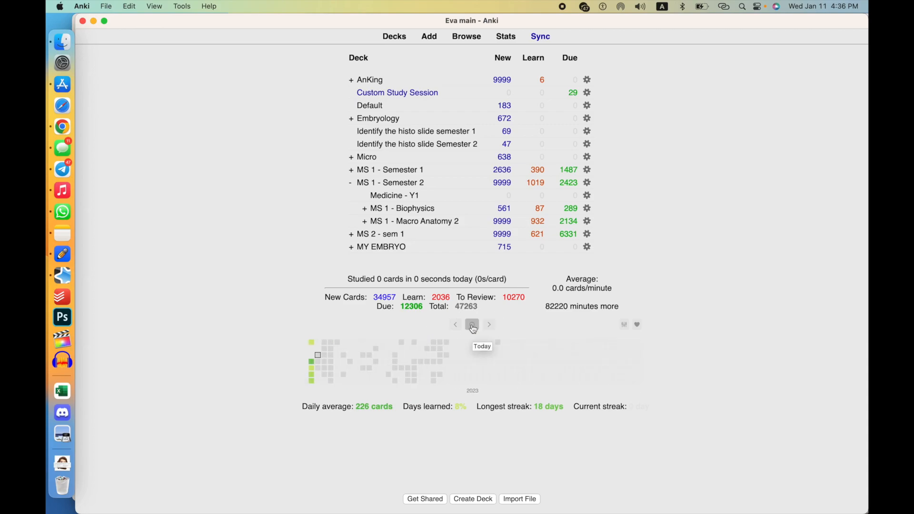
Check the calendar mode options in the Review Heatmap settings, keep Yearly Overview, and close the settings
{"action": "left_click", "coordinate": [621, 326]}
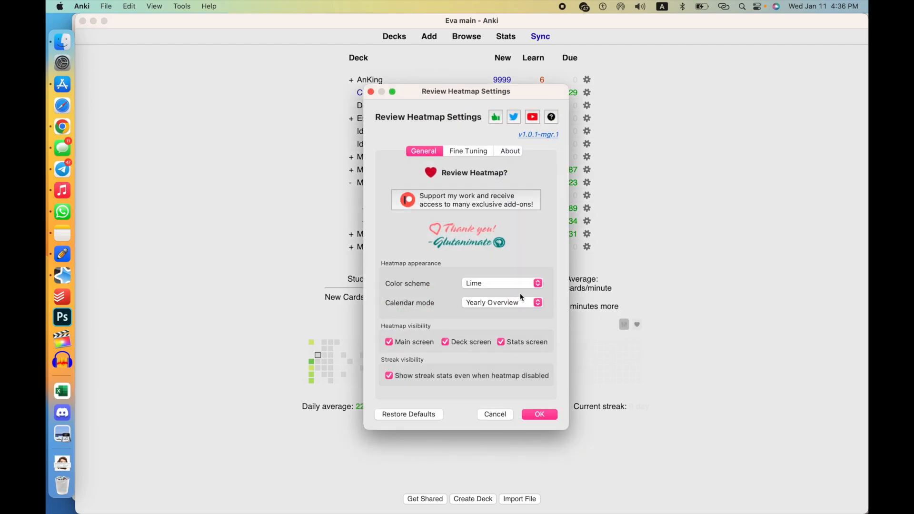
{"action": "left_click", "coordinate": [519, 302]}
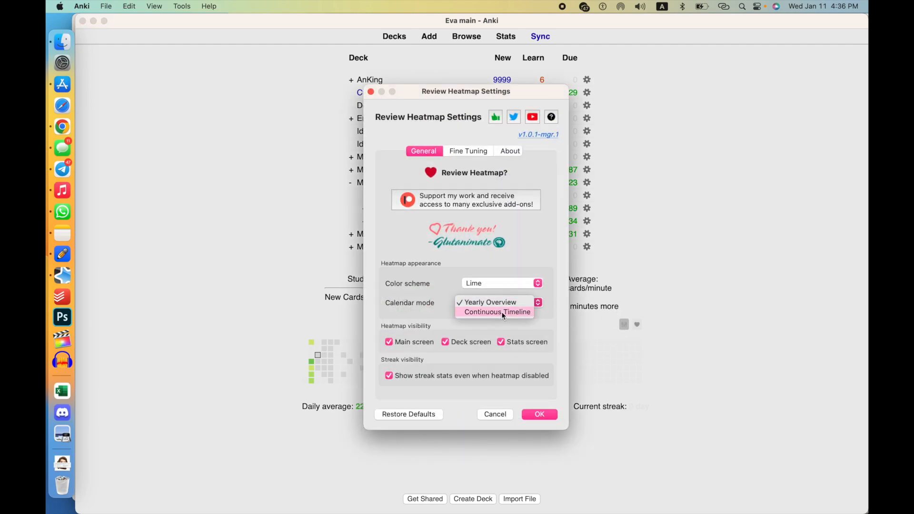
{"action": "left_click", "coordinate": [490, 302]}
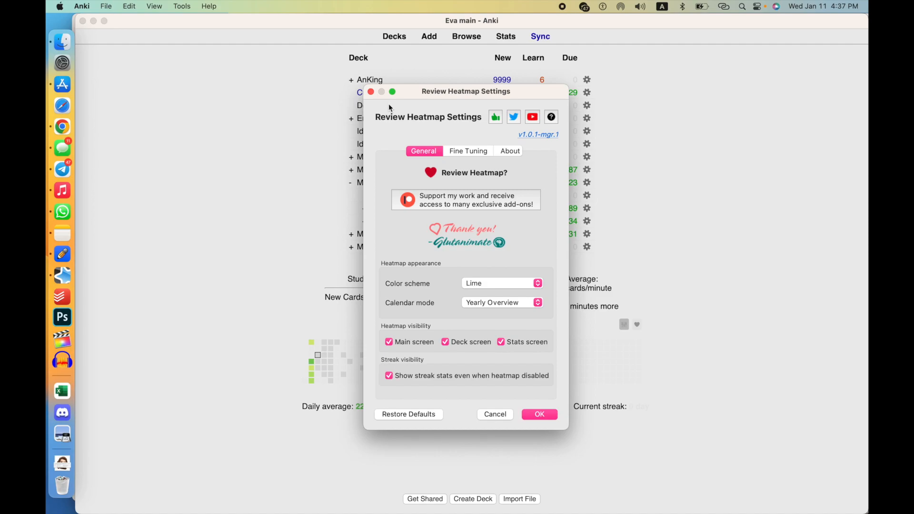
{"action": "left_click", "coordinate": [373, 92]}
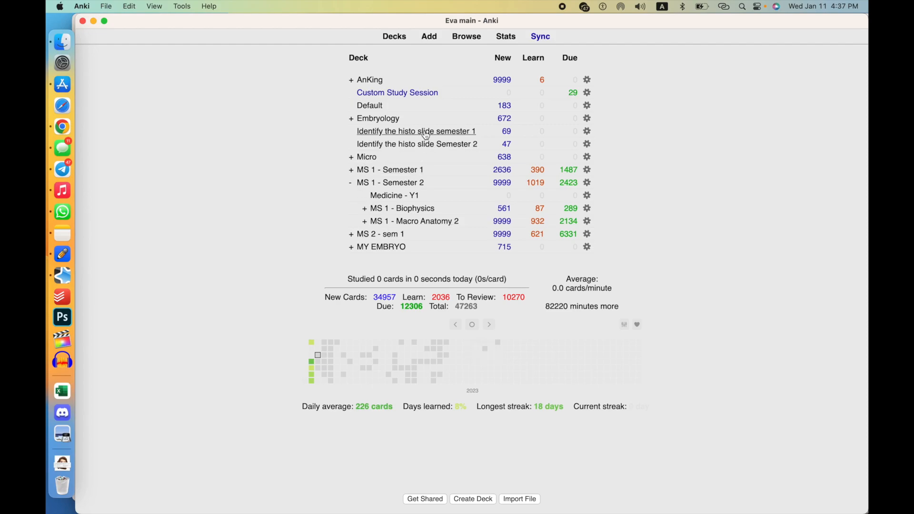
Expand MS 1 - Semester 1 and its MS 1 - Macro Anatomy 1 subdeck, and start studying Macro Anatomy 1
{"action": "left_click", "coordinate": [351, 170]}
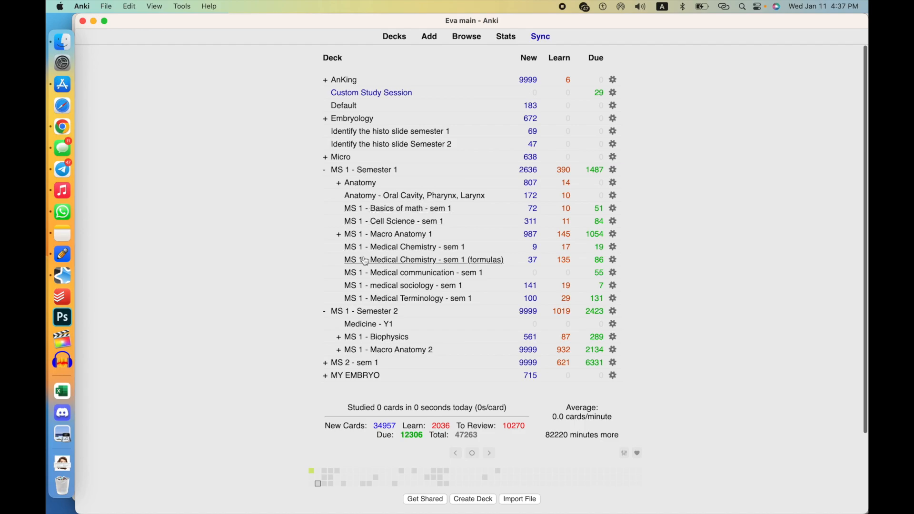
{"action": "left_click", "coordinate": [338, 236]}
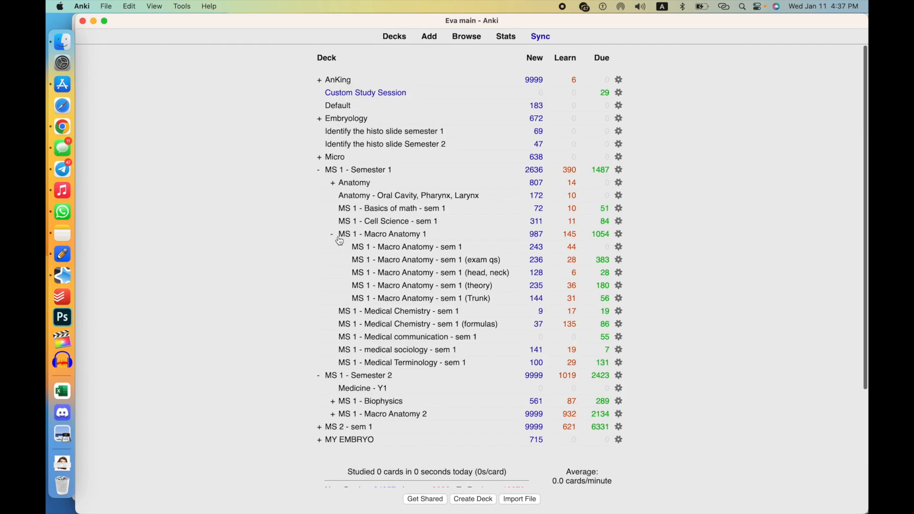
{"action": "left_click", "coordinate": [408, 237]}
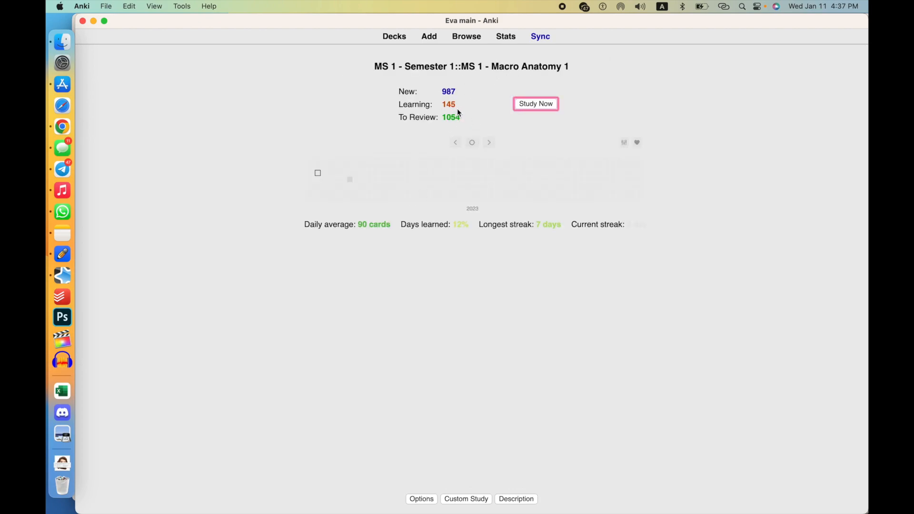
{"action": "left_click", "coordinate": [529, 107]}
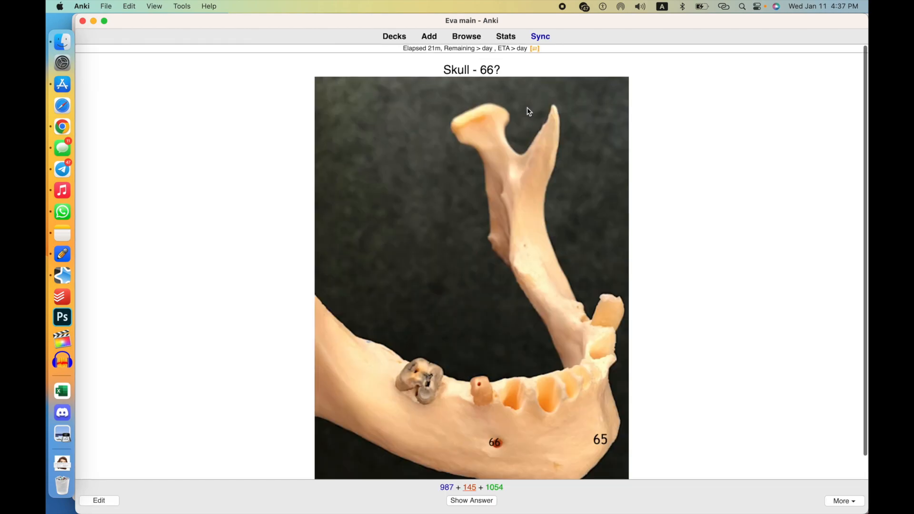
Reveal and rate the "Skull - 66?" card, examine the facial expression muscles card, and return to the deck list
{"action": "left_click_drag", "start_coordinate": [443, 70], "coordinate": [504, 68]}
{"action": "scroll", "coordinate": [455, 238], "scroll_direction": "down", "scroll_amount": 1}
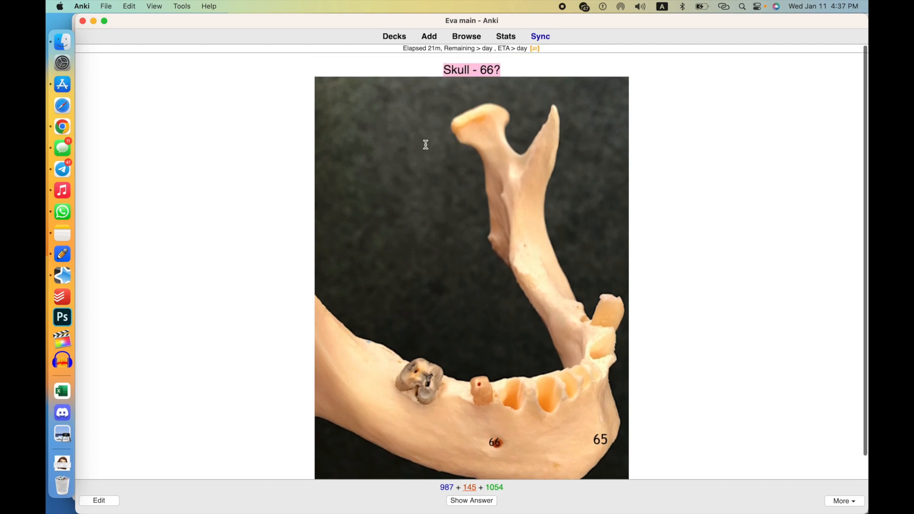
{"action": "key", "text": "space"}
{"action": "key", "text": "space"}
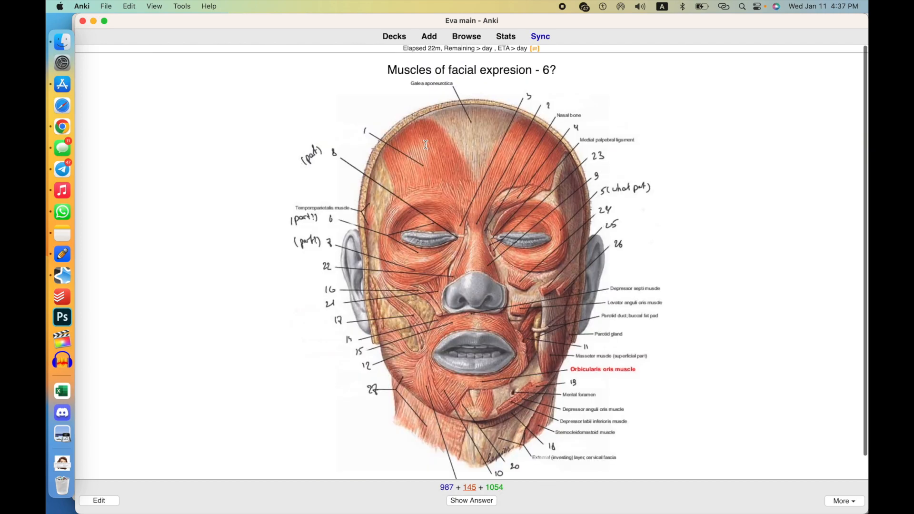
{"action": "scroll", "coordinate": [473, 135], "scroll_direction": "down", "scroll_amount": 1}
{"action": "scroll", "coordinate": [473, 136], "scroll_direction": "up", "scroll_amount": 1}
{"action": "scroll", "coordinate": [364, 259], "scroll_direction": "down", "scroll_amount": 1}
{"action": "scroll", "coordinate": [364, 259], "scroll_direction": "up", "scroll_amount": 1}
{"action": "left_click", "coordinate": [395, 36]}
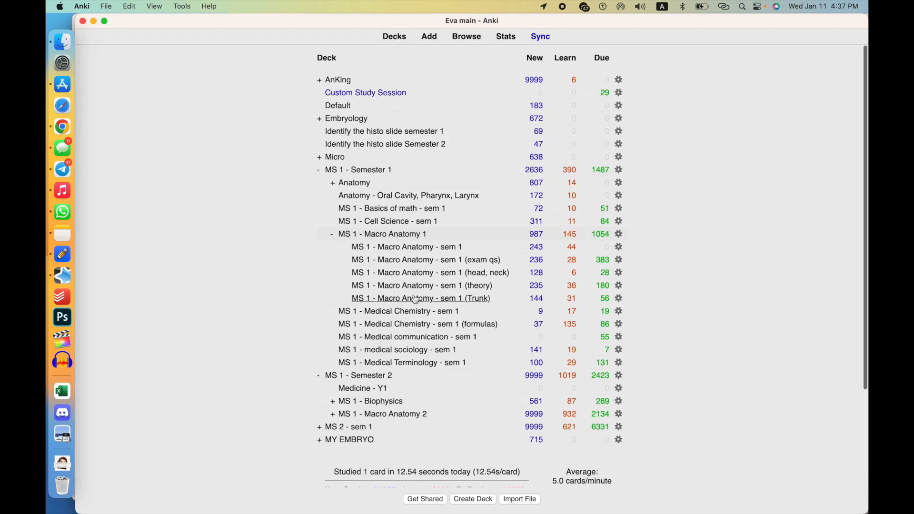
Open the card browser, and widen its window and its sidebar so the full deck names can be read
{"action": "scroll", "coordinate": [408, 318], "scroll_direction": "down", "scroll_amount": 2}
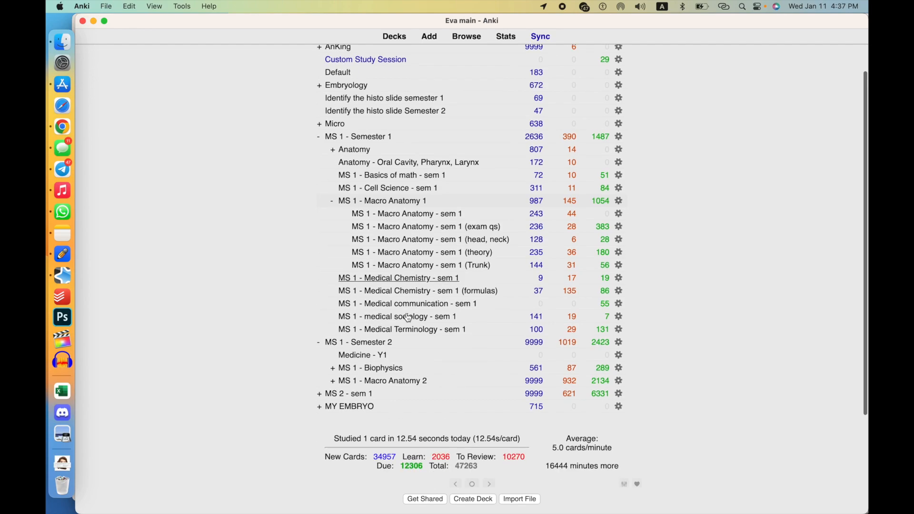
{"action": "left_click", "coordinate": [467, 36]}
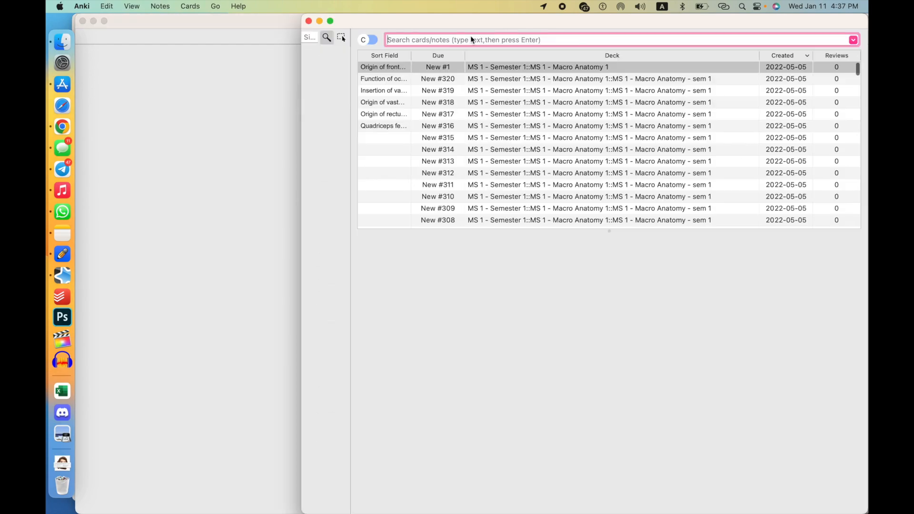
{"action": "left_click_drag", "start_coordinate": [301, 137], "coordinate": [93, 199]}
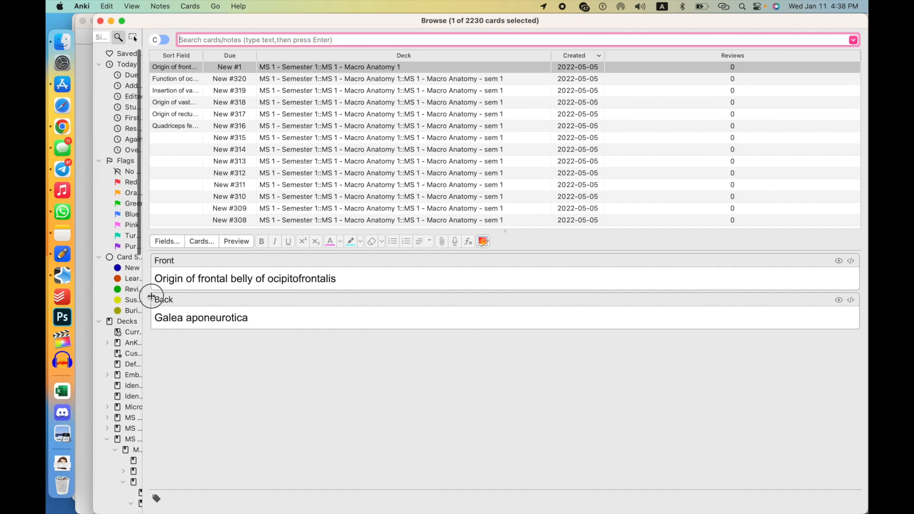
{"action": "left_click_drag", "start_coordinate": [143, 298], "coordinate": [227, 299]}
Expand Note Types in the browser's sidebar and list only the cards of the Cloze note type
{"action": "scroll", "coordinate": [169, 360], "scroll_direction": "down", "scroll_amount": 15}
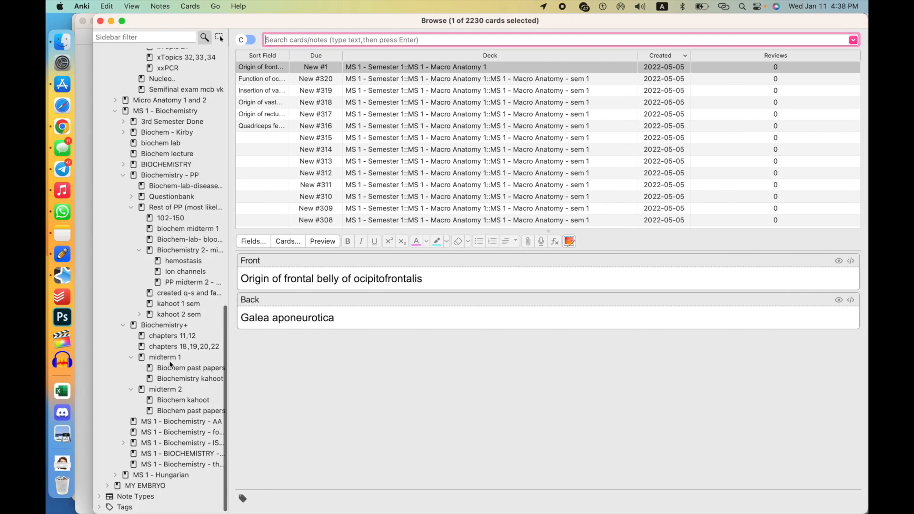
{"action": "left_click", "coordinate": [99, 497]}
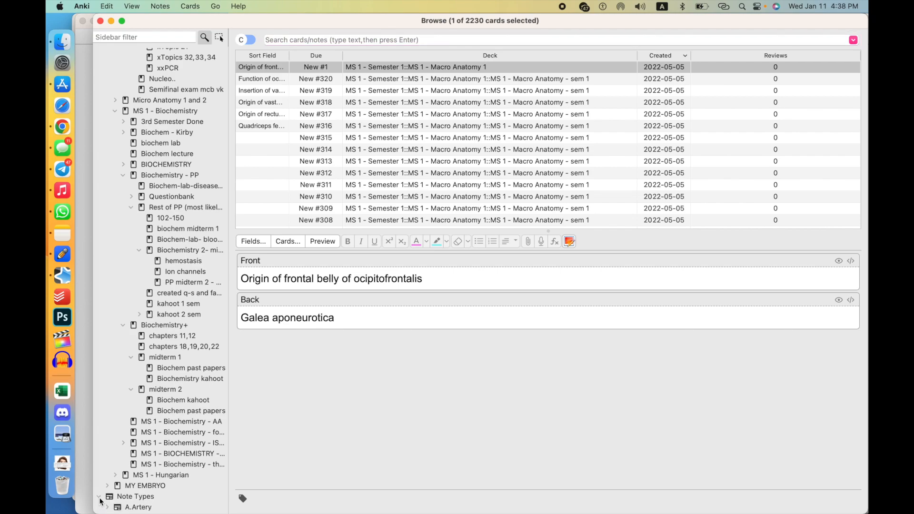
{"action": "scroll", "coordinate": [150, 449], "scroll_direction": "down", "scroll_amount": 10}
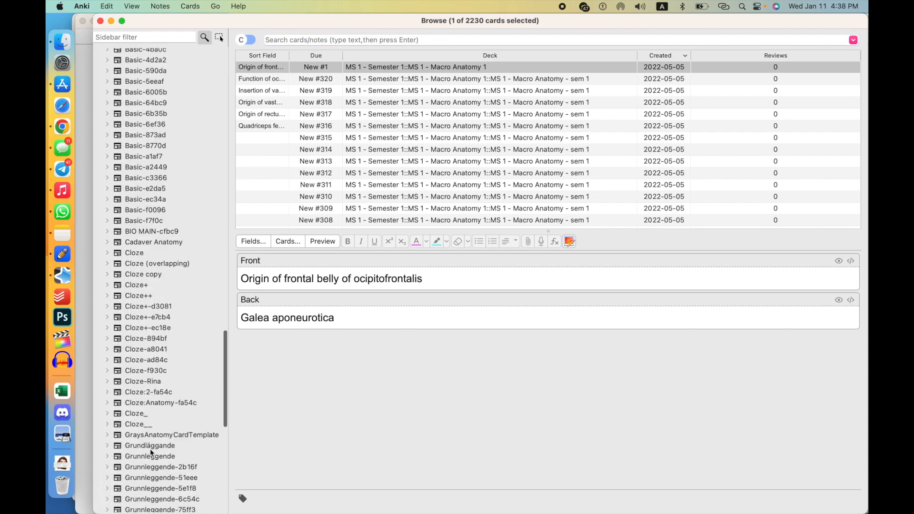
{"action": "left_click", "coordinate": [197, 254]}
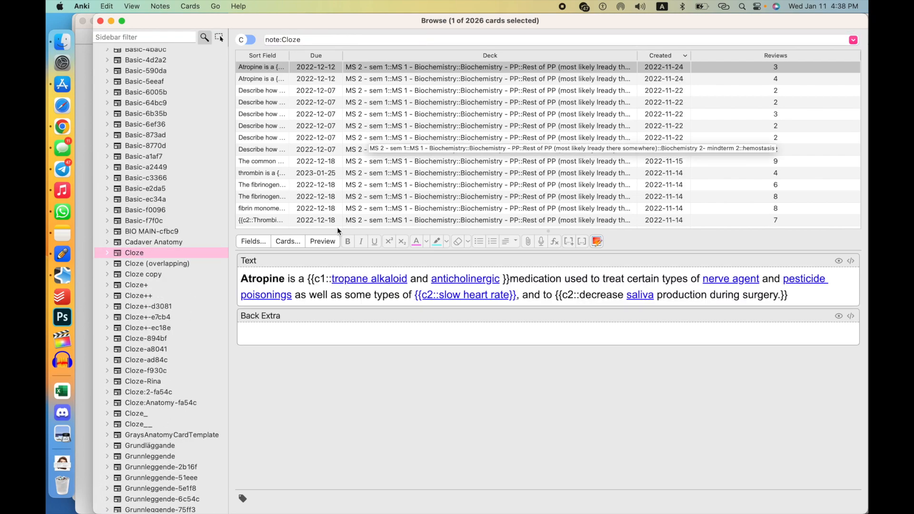
Preview the Atropine cloze card, follow its tropane alkaloid link to Wikipedia, close that page, and return to the preview
{"action": "left_click", "coordinate": [325, 241]}
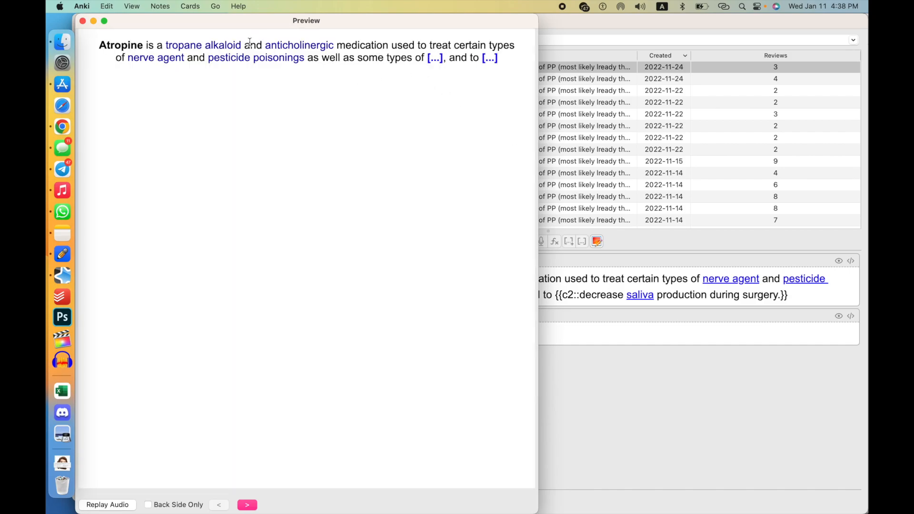
{"action": "left_click", "coordinate": [207, 45]}
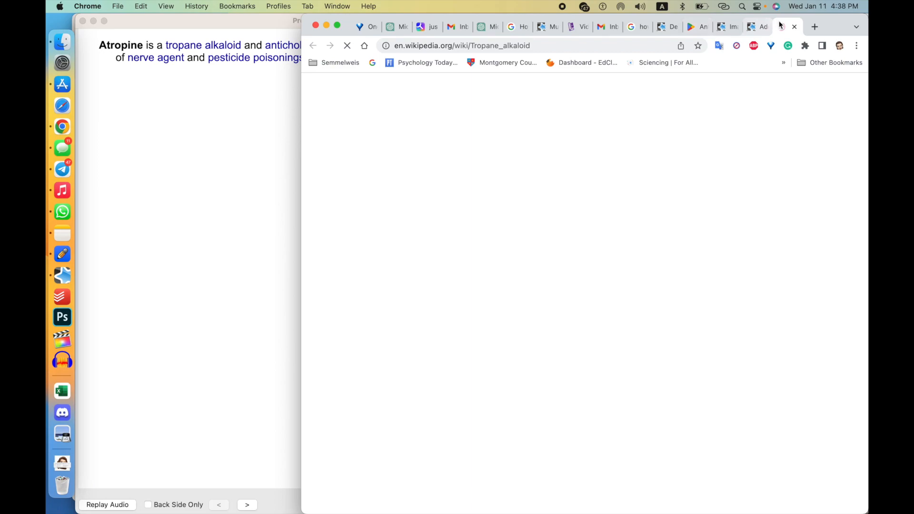
{"action": "left_click", "coordinate": [793, 26]}
{"action": "left_click", "coordinate": [200, 190]}
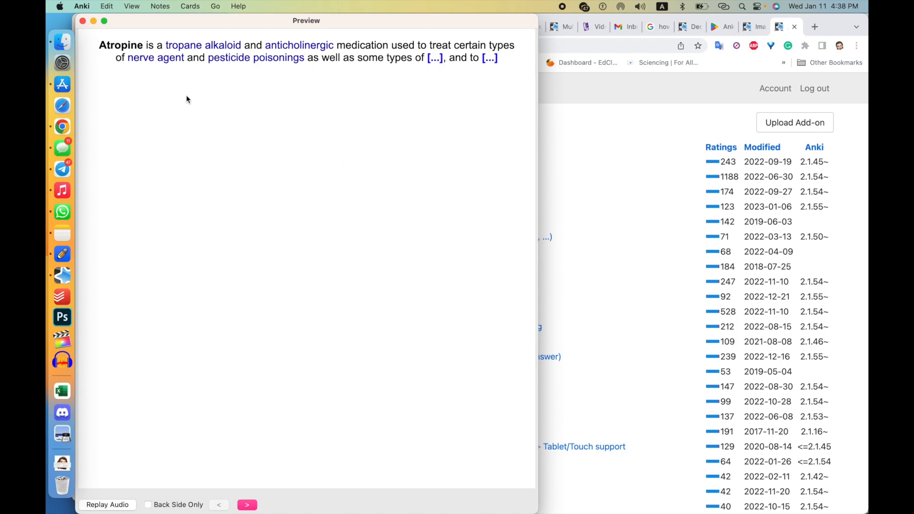
Highlight the Atropine card's sentence in the preview, including the part with the two hidden clozes
{"action": "left_click_drag", "start_coordinate": [122, 45], "coordinate": [421, 58]}
{"action": "left_click", "coordinate": [367, 136]}
{"action": "left_click", "coordinate": [424, 66]}
{"action": "left_click_drag", "start_coordinate": [362, 58], "coordinate": [515, 62]}
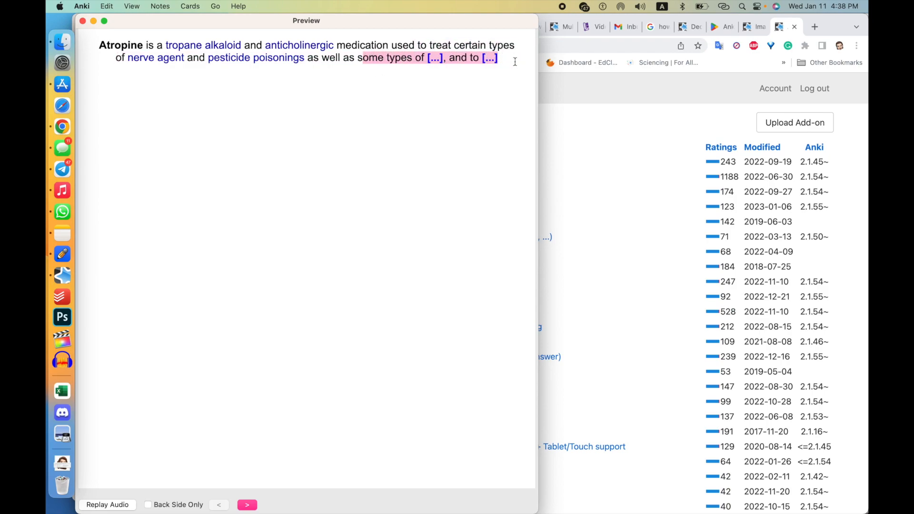
Clear the highlight on the Atropine cloze card, reveal its answer, and close the preview
{"action": "left_click", "coordinate": [452, 128]}
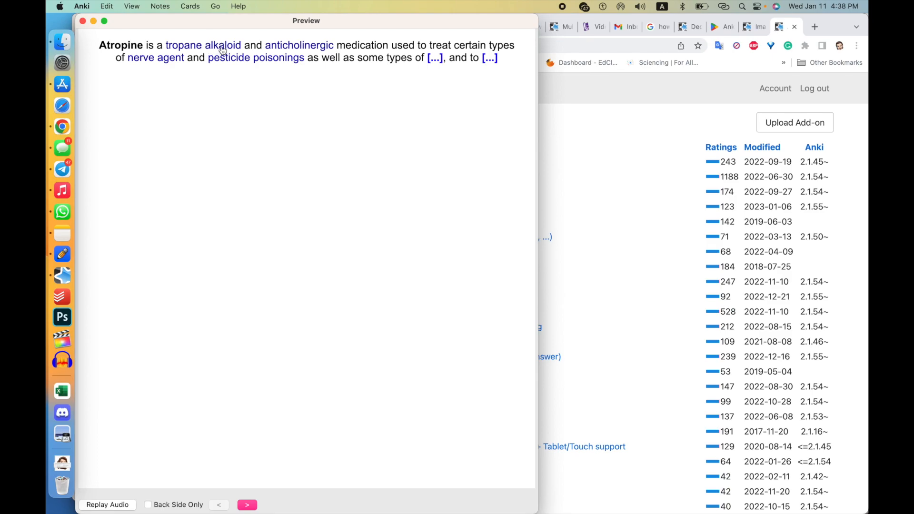
{"action": "key", "text": "Right"}
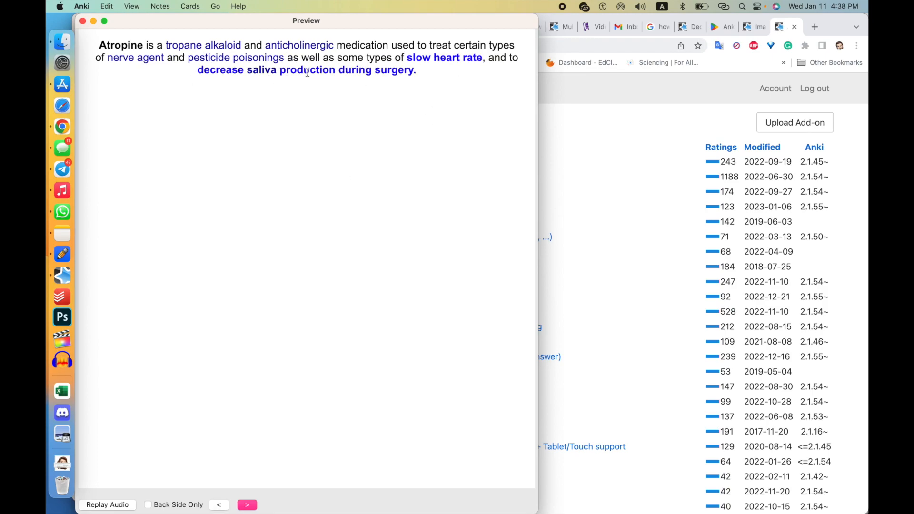
{"action": "left_click", "coordinate": [86, 24]}
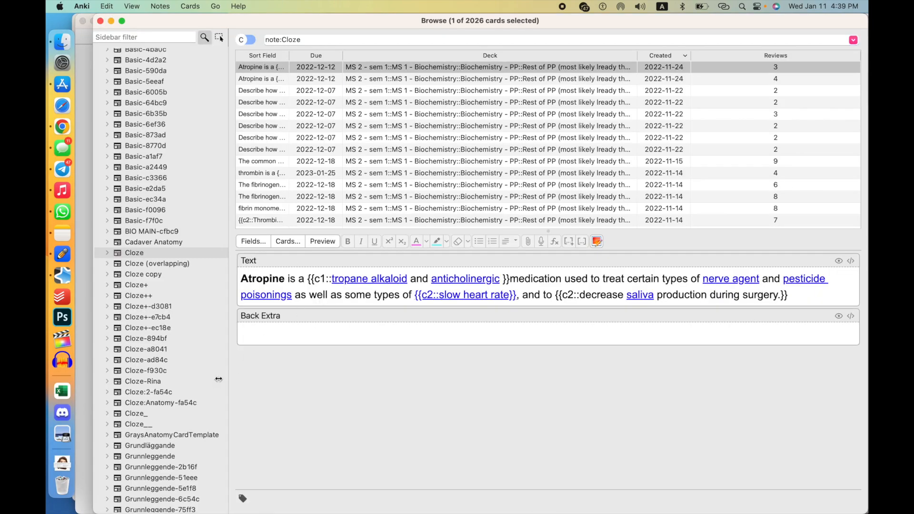
List the cards of the Image Occlusion Enhanced note type, and preview the siRNA and miRNA table card with its masked answer revealed
{"action": "scroll", "coordinate": [152, 202], "scroll_direction": "down", "scroll_amount": 10}
{"action": "scroll", "coordinate": [152, 202], "scroll_direction": "down", "scroll_amount": 8}
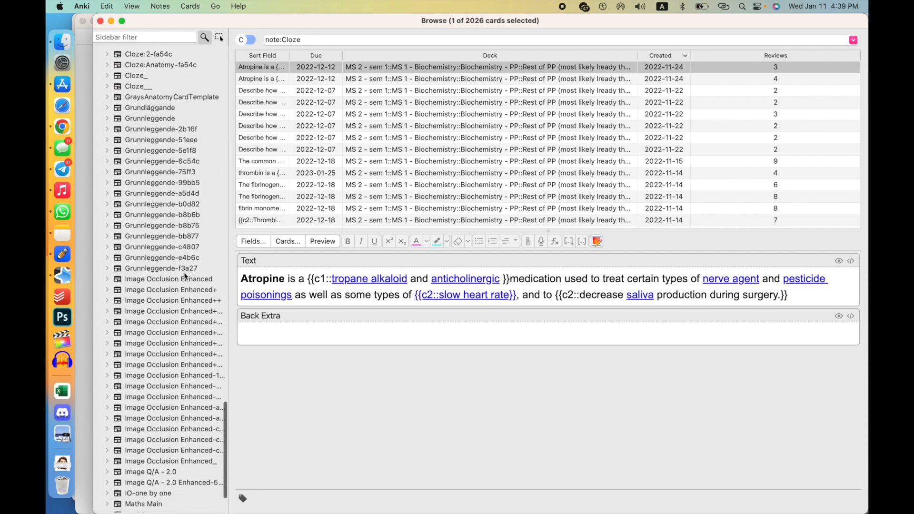
{"action": "left_click", "coordinate": [185, 276]}
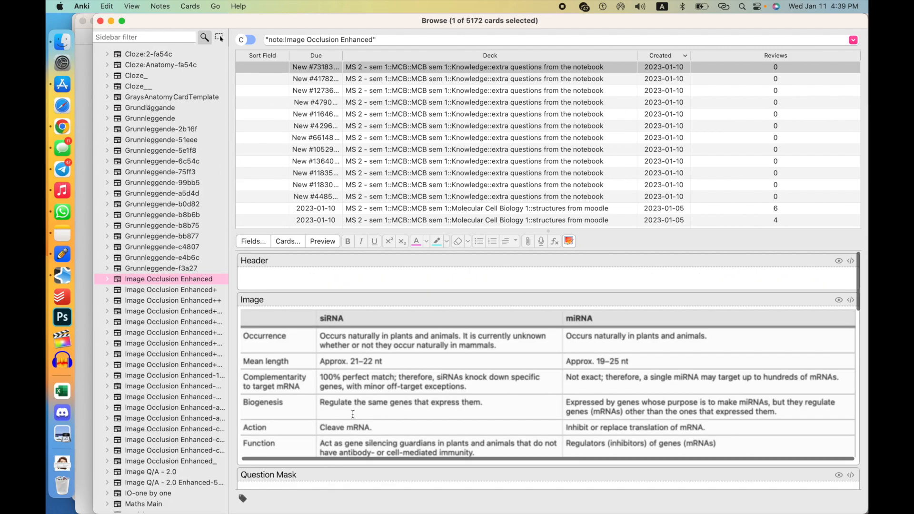
{"action": "left_click", "coordinate": [322, 241]}
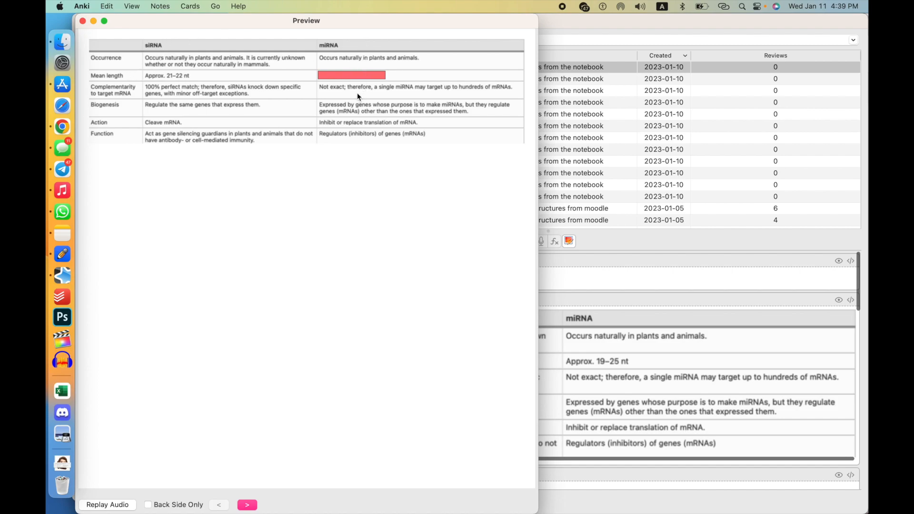
{"action": "key", "text": "Right"}
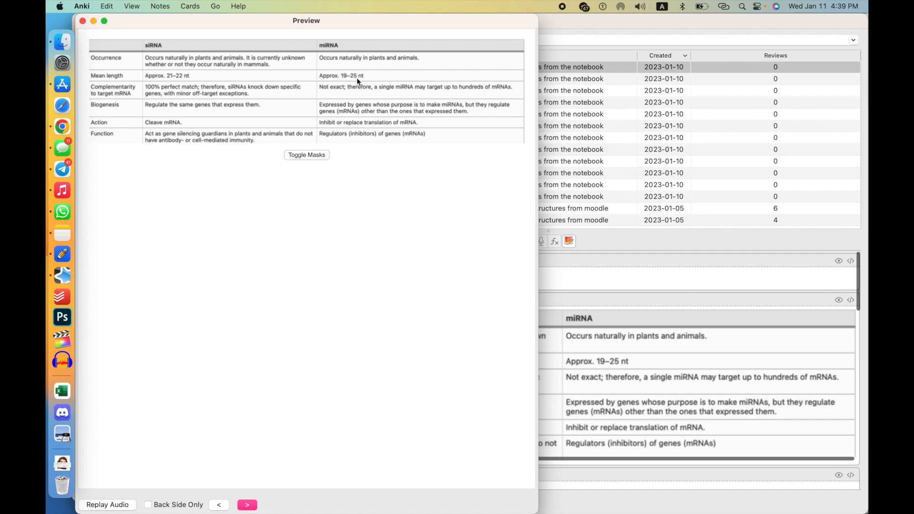
{"action": "left_click", "coordinate": [82, 21]}
List the cards of the Basic (and reversed card) note type and look through the Hungarian vocabulary cards
{"action": "scroll", "coordinate": [179, 330], "scroll_direction": "down", "scroll_amount": 3}
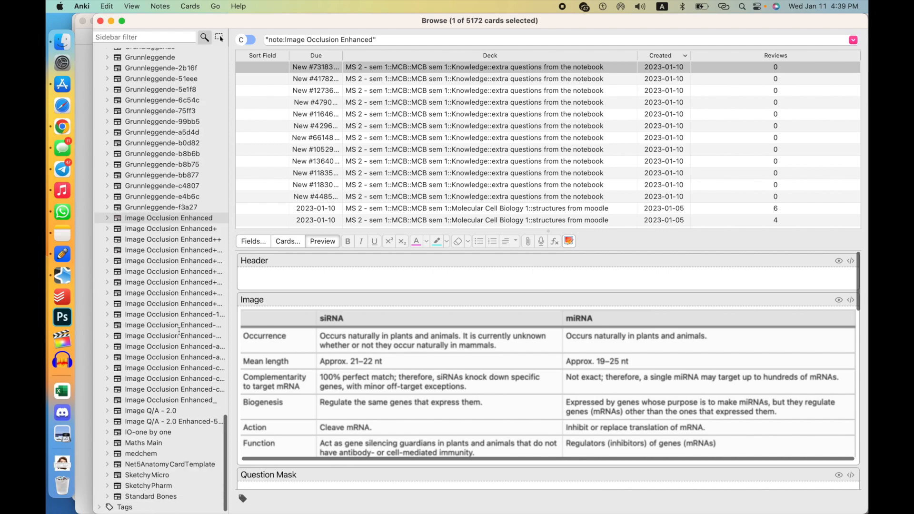
{"action": "scroll", "coordinate": [174, 299], "scroll_direction": "up", "scroll_amount": 10}
{"action": "scroll", "coordinate": [174, 298], "scroll_direction": "up", "scroll_amount": 10}
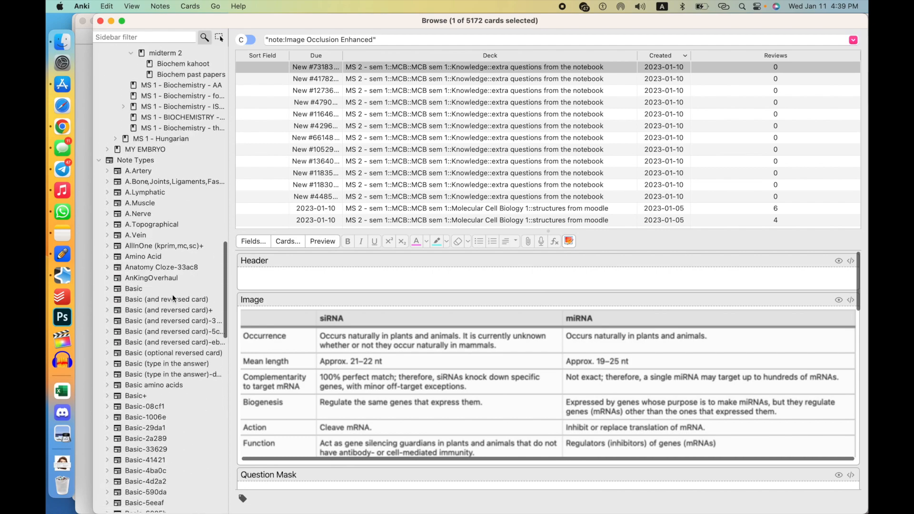
{"action": "left_click", "coordinate": [173, 299]}
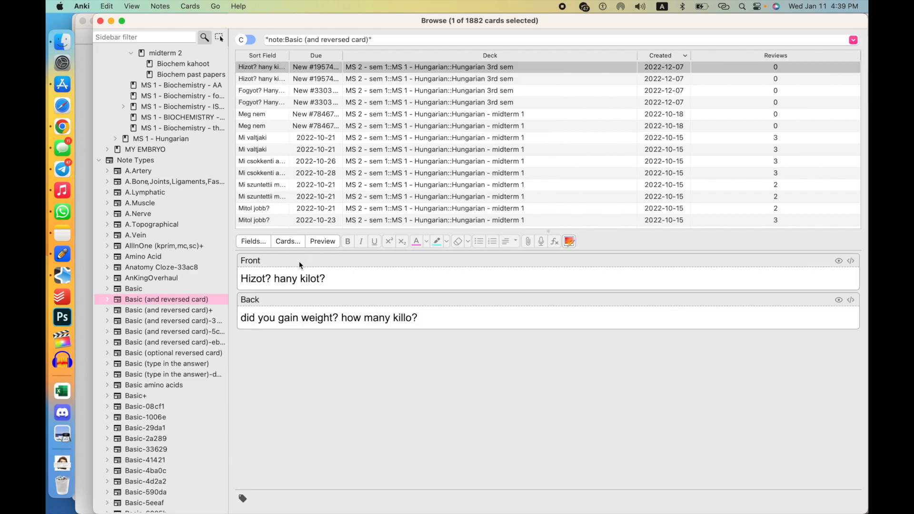
{"action": "scroll", "coordinate": [362, 186], "scroll_direction": "down", "scroll_amount": 5}
{"action": "scroll", "coordinate": [361, 186], "scroll_direction": "down", "scroll_amount": 5}
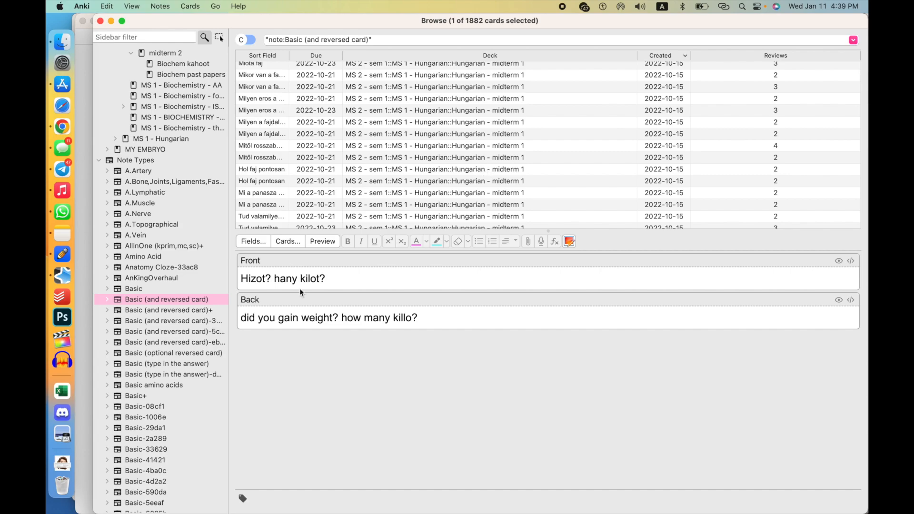
List the cards of the Basic (type in the answer)-dd277 note type, and return to the listing of all note types
{"action": "left_click", "coordinate": [203, 369]}
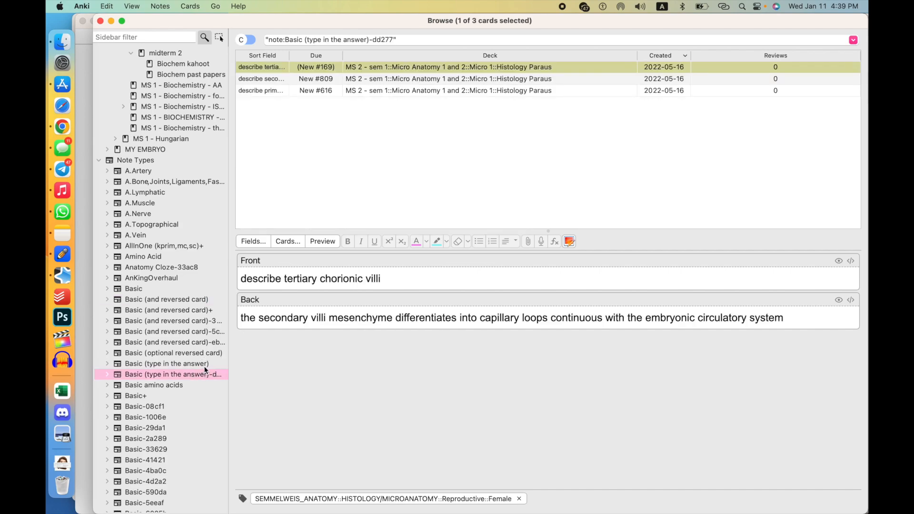
{"action": "left_click", "coordinate": [207, 303]}
{"action": "left_click", "coordinate": [201, 160]}
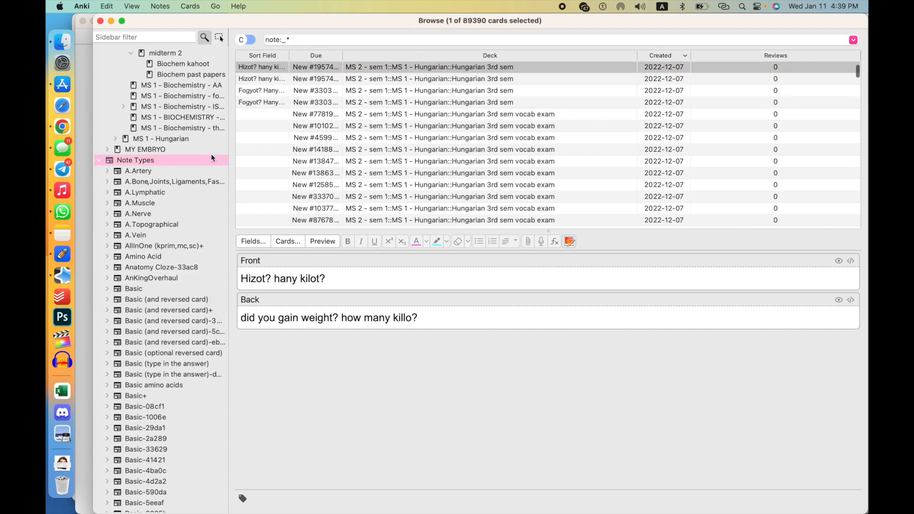
Close the card browser and look over the deck list
{"action": "scroll", "coordinate": [211, 157], "scroll_direction": "up", "scroll_amount": 10}
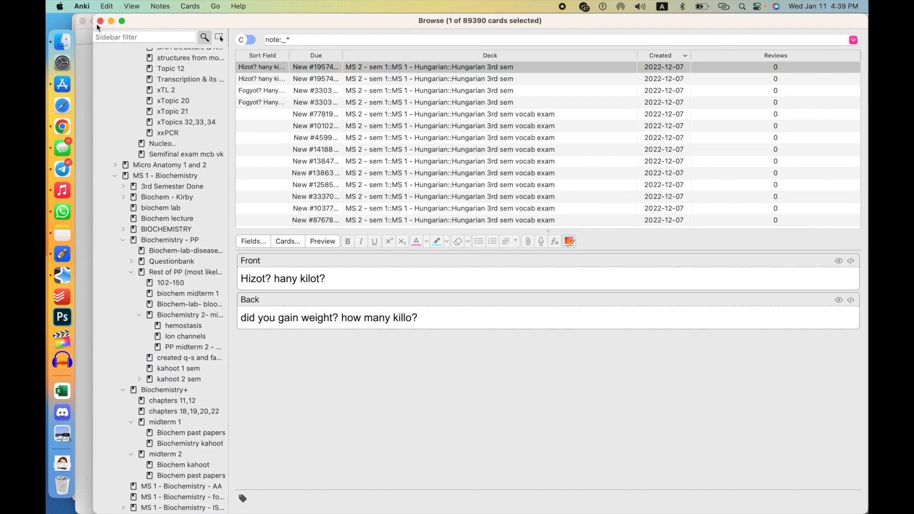
{"action": "left_click", "coordinate": [100, 21]}
{"action": "scroll", "coordinate": [466, 185], "scroll_direction": "up", "scroll_amount": 2}
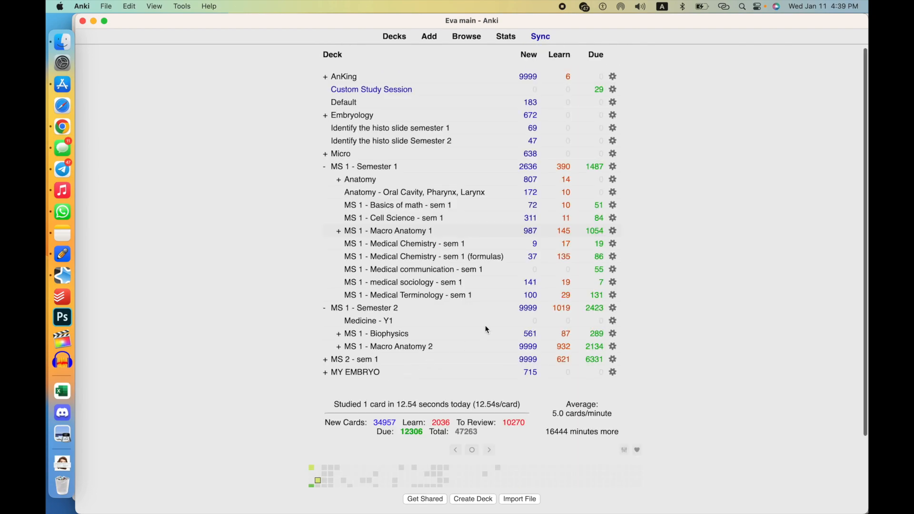
{"action": "scroll", "coordinate": [485, 327], "scroll_direction": "down", "scroll_amount": 2}
{"action": "scroll", "coordinate": [568, 191], "scroll_direction": "up", "scroll_amount": 2}
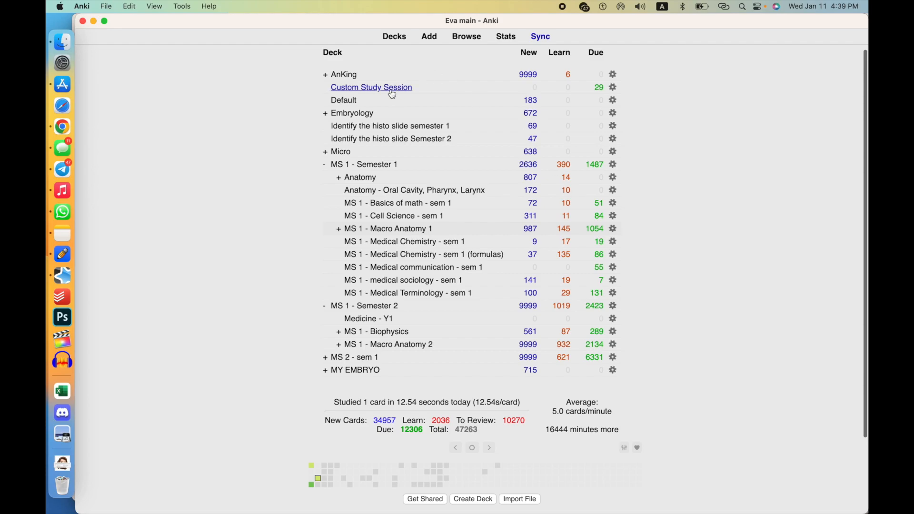
Rebuild the Custom Study Session deck and start studying it before returning to the deck list
{"action": "left_click", "coordinate": [613, 87]}
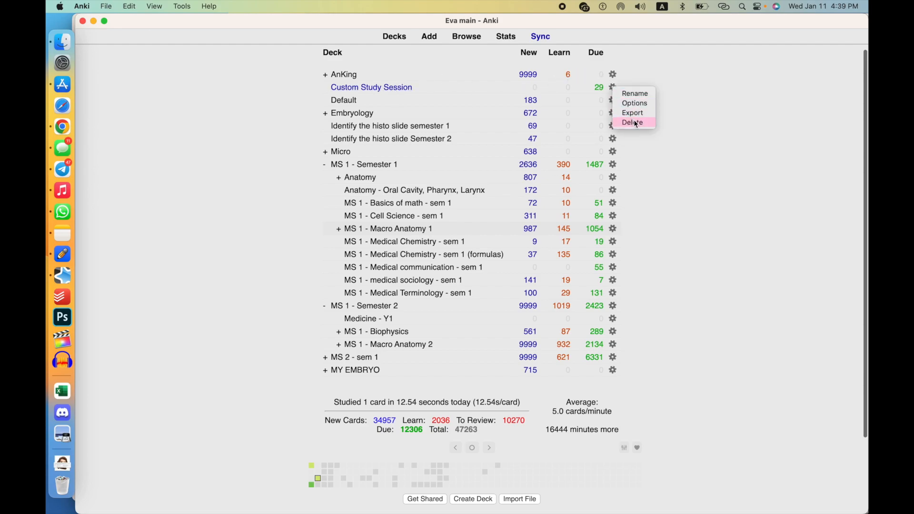
{"action": "left_click", "coordinate": [442, 91]}
{"action": "left_click", "coordinate": [395, 87]}
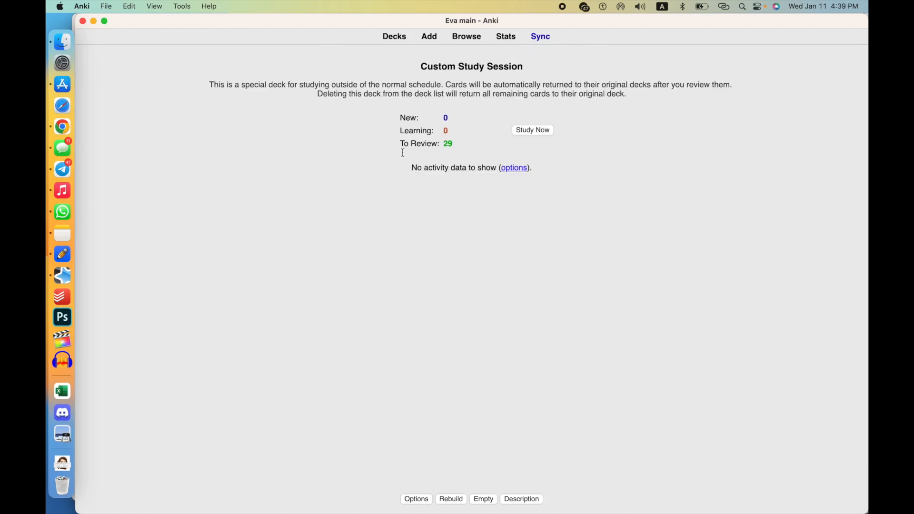
{"action": "left_click", "coordinate": [454, 490]}
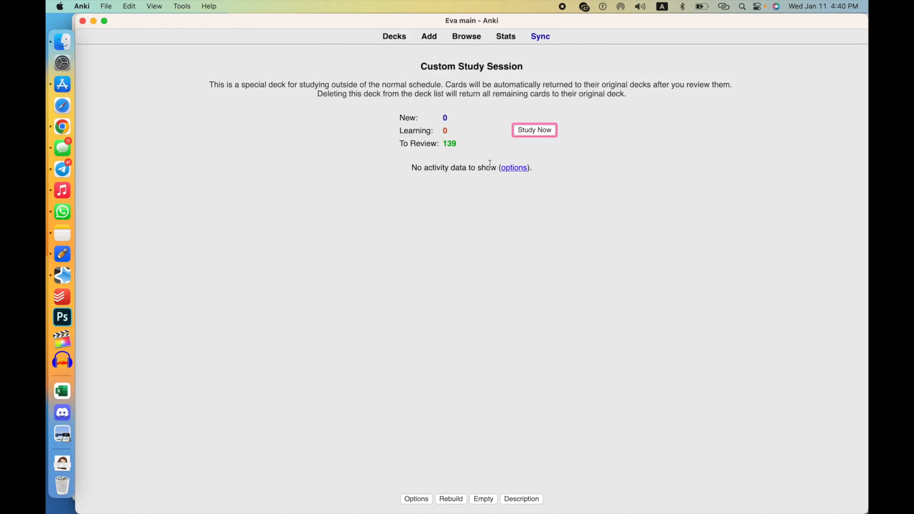
{"action": "left_click", "coordinate": [542, 129]}
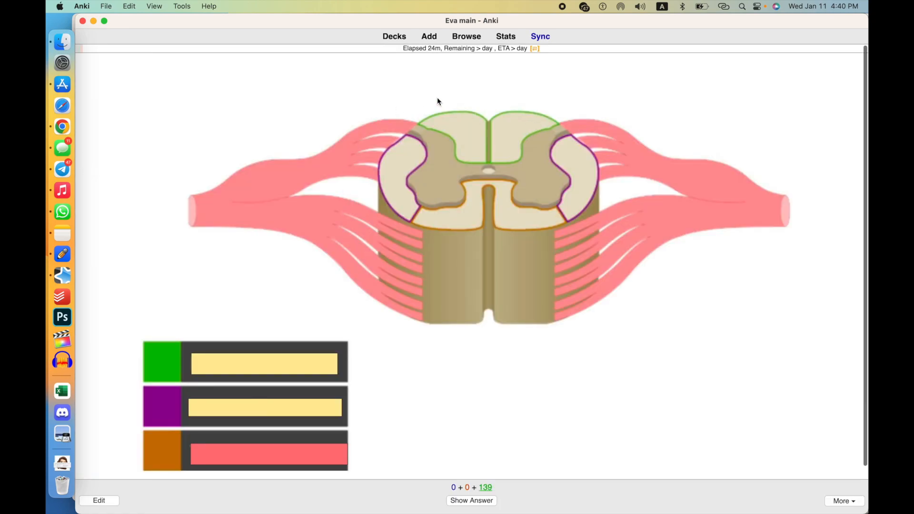
{"action": "left_click", "coordinate": [396, 37]}
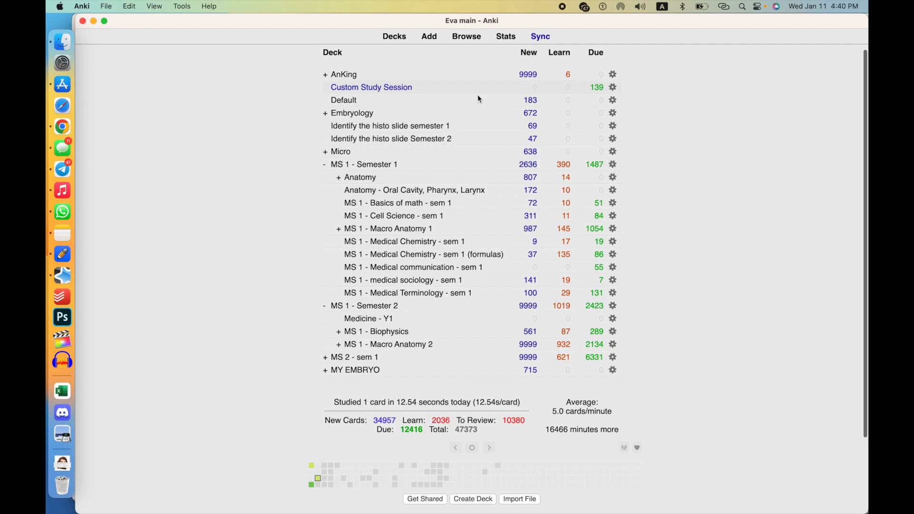
Review the Custom Study Session deck's filter search, card limit and card order choices, and cancel the options
{"action": "left_click", "coordinate": [399, 88]}
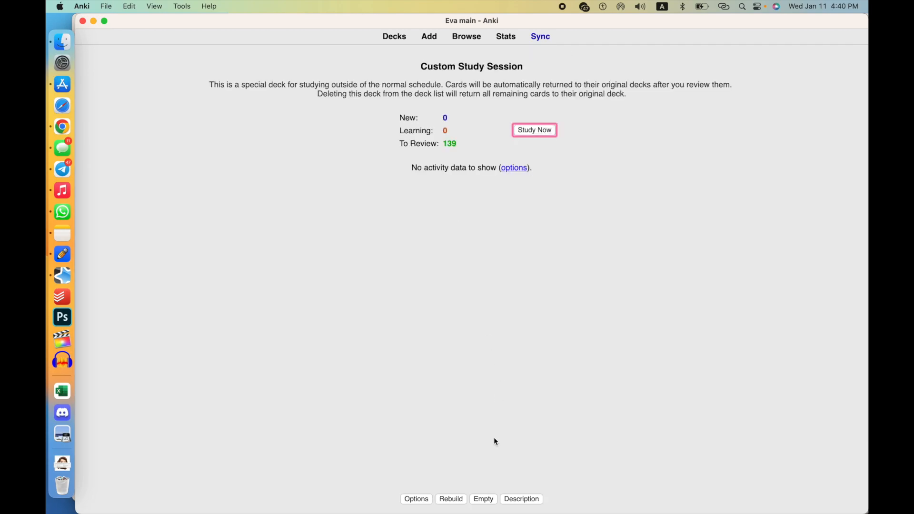
{"action": "left_click", "coordinate": [417, 498]}
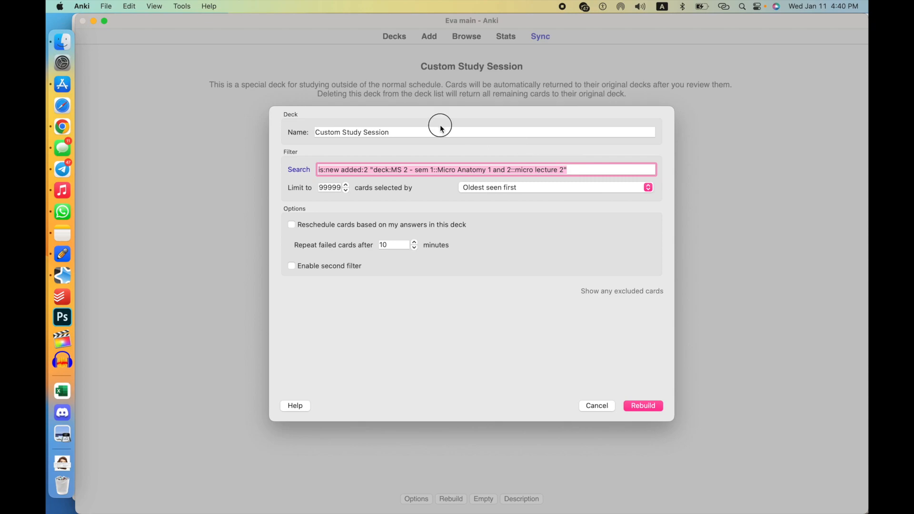
{"action": "left_click", "coordinate": [605, 172]}
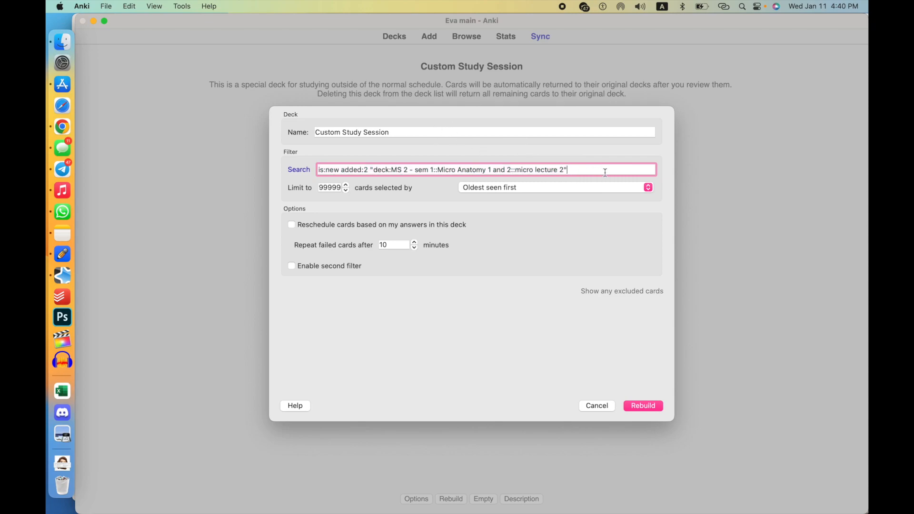
{"action": "left_click", "coordinate": [333, 189]}
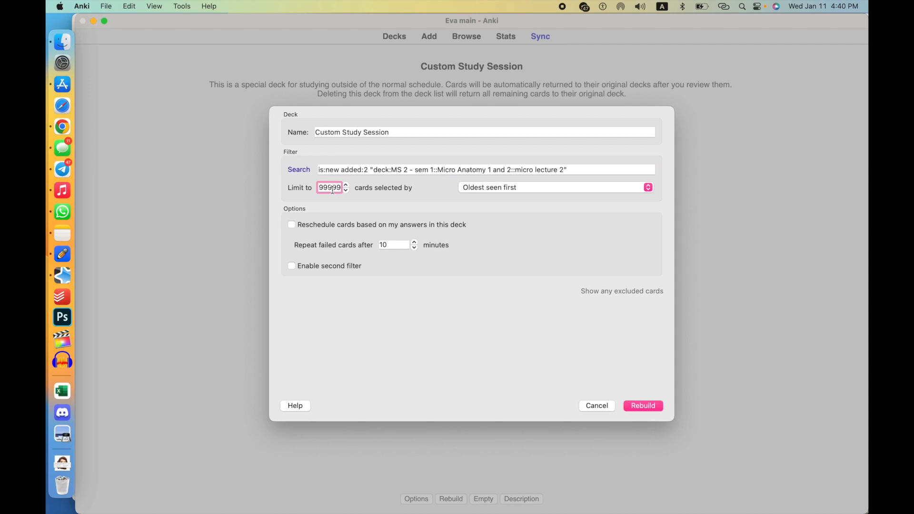
{"action": "left_click", "coordinate": [523, 189]}
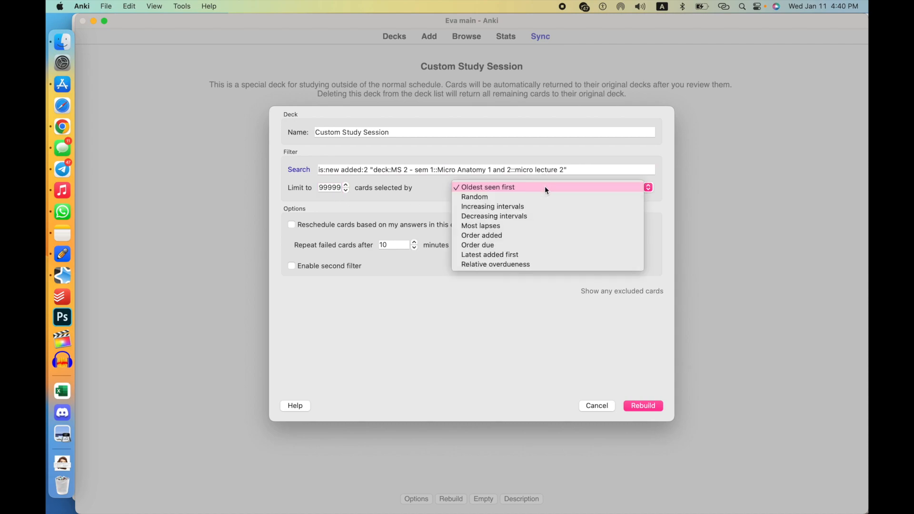
{"action": "left_click", "coordinate": [345, 166]}
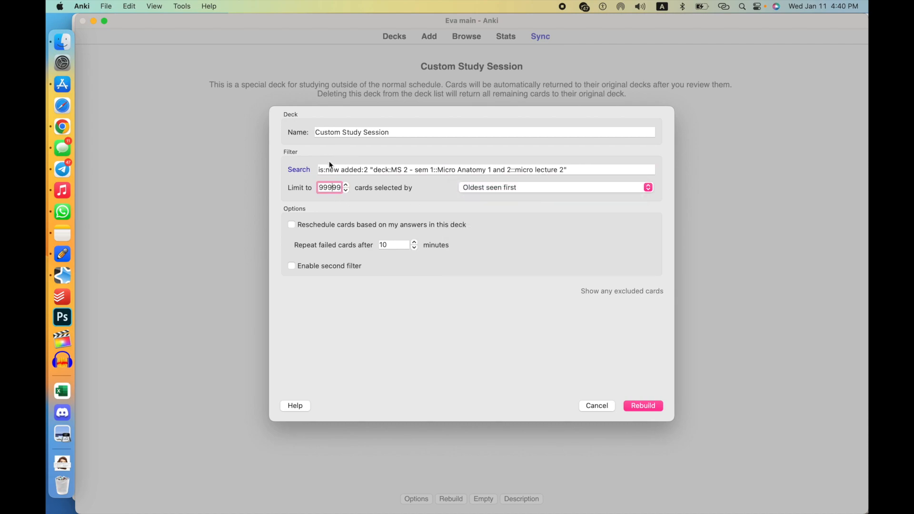
{"action": "left_click", "coordinate": [598, 406]}
Reopen the Custom Study Session deck from the deck list, rebuild it, and empty it of its cards
{"action": "left_click", "coordinate": [390, 38]}
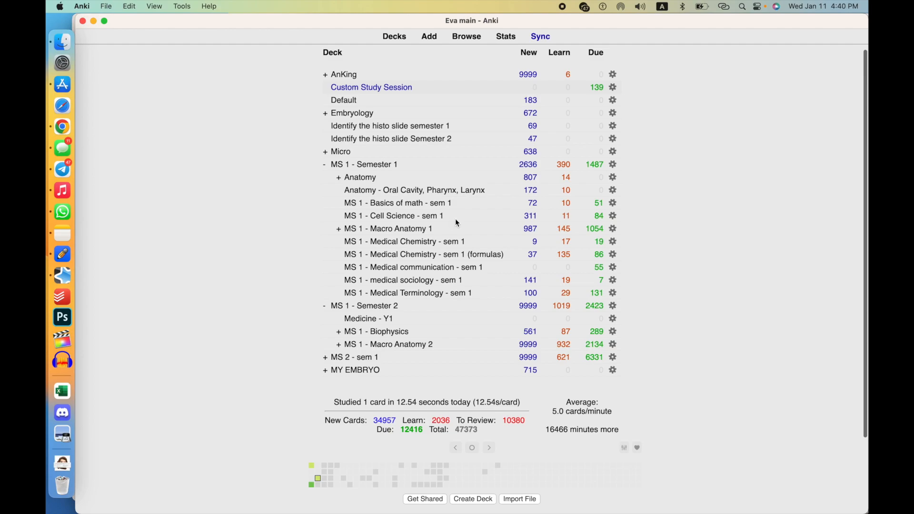
{"action": "left_click", "coordinate": [403, 88]}
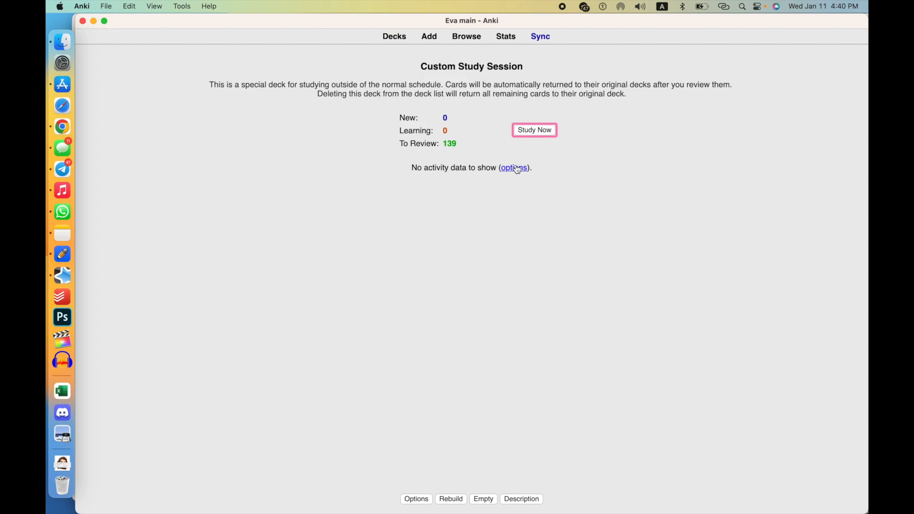
{"action": "left_click", "coordinate": [449, 501]}
{"action": "left_click", "coordinate": [450, 502]}
{"action": "left_click", "coordinate": [487, 499]}
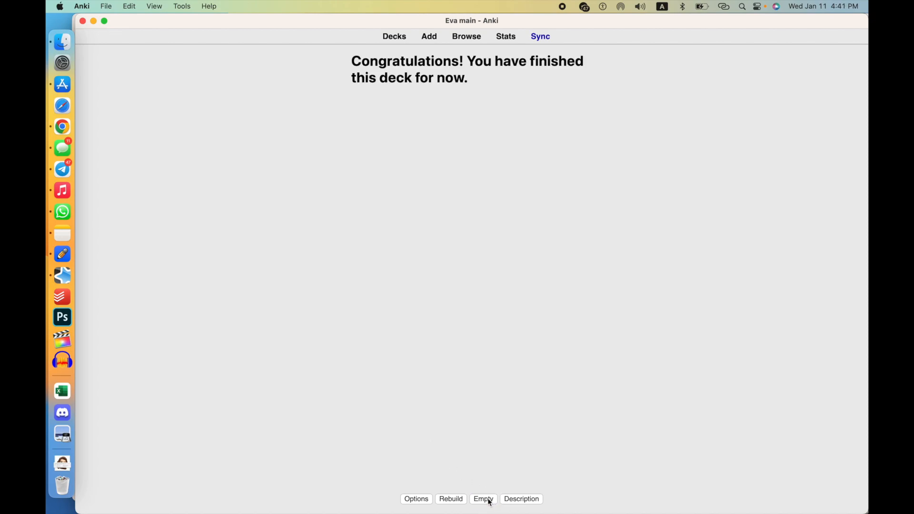
Open the emptied Custom Study Session deck from the deck list and rebuild it
{"action": "key", "text": "d"}
{"action": "left_click", "coordinate": [395, 92]}
{"action": "left_click", "coordinate": [450, 498]}
Check and dismiss the Review Heatmap settings, and show the cards excluded from the Custom Study Session deck in the browser
{"action": "left_click", "coordinate": [519, 168]}
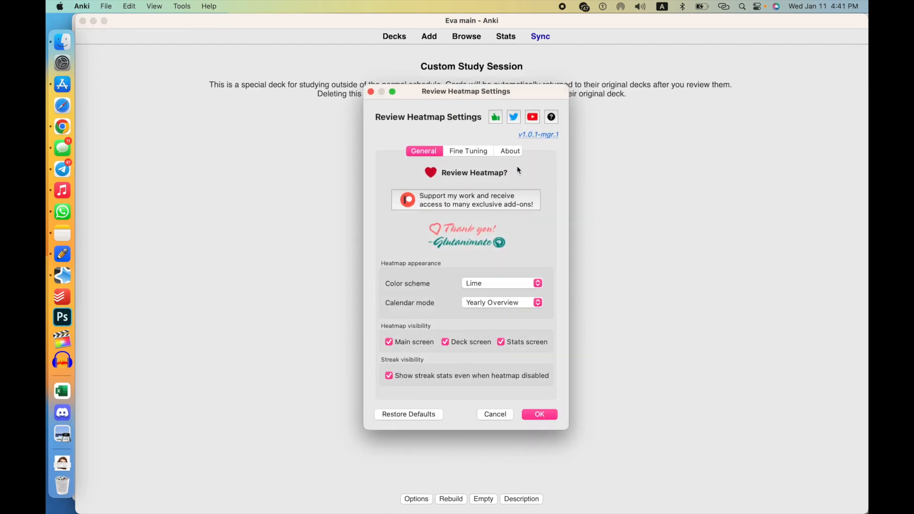
{"action": "left_click", "coordinate": [503, 415]}
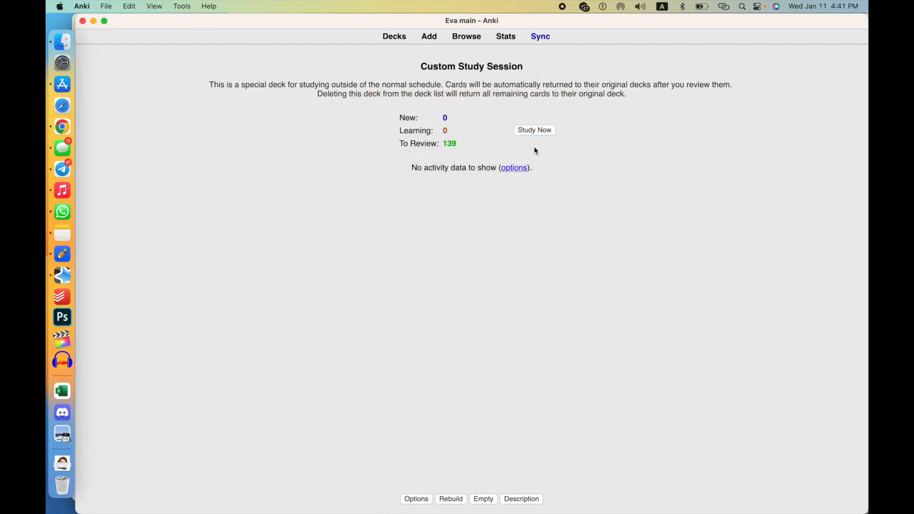
{"action": "left_click", "coordinate": [416, 499]}
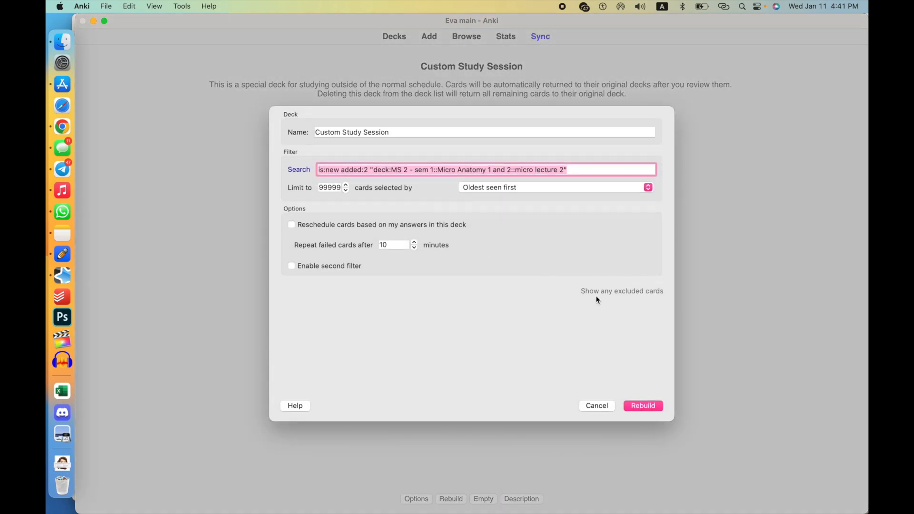
{"action": "left_click", "coordinate": [609, 293]}
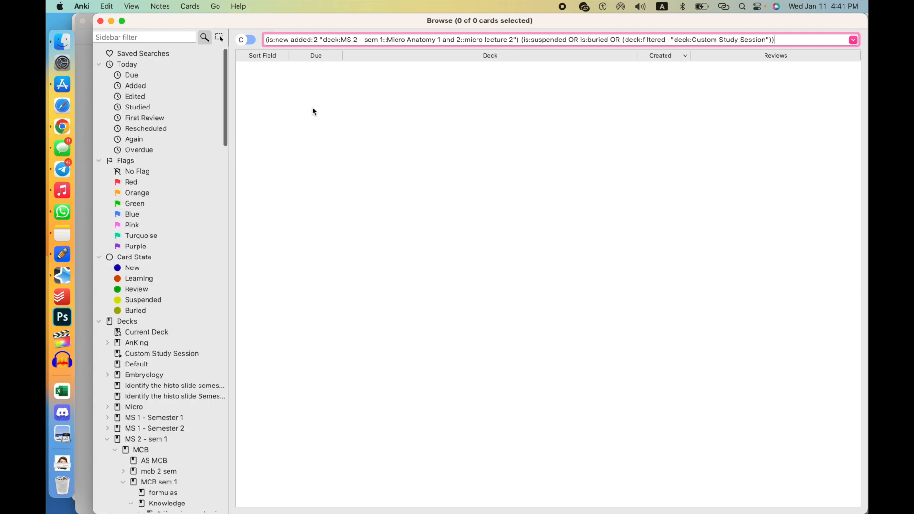
{"action": "left_click", "coordinate": [101, 21]}
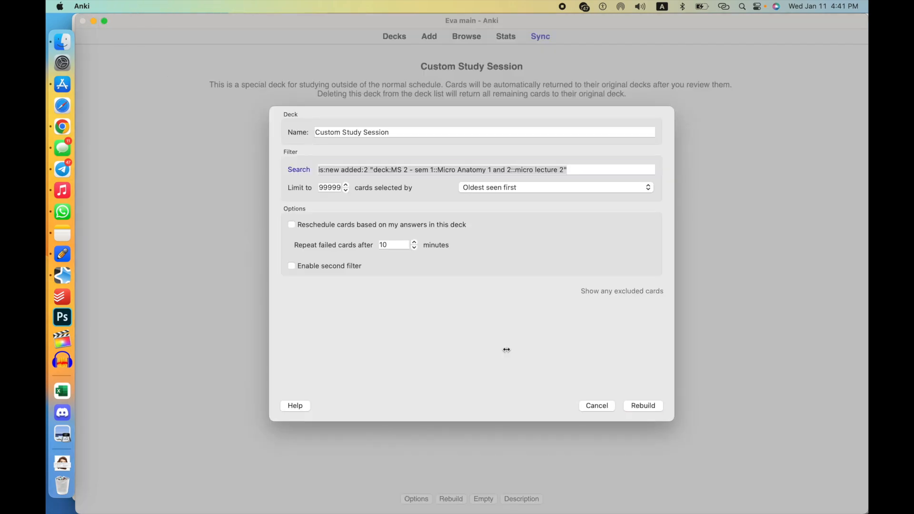
Cancel the Custom Study Session deck's options and return to the deck list
{"action": "left_click", "coordinate": [605, 406]}
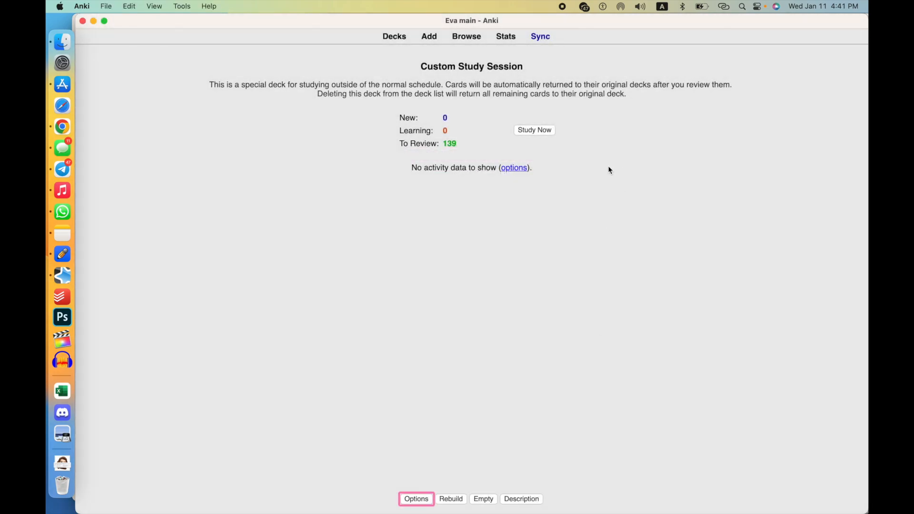
{"action": "left_click", "coordinate": [397, 38]}
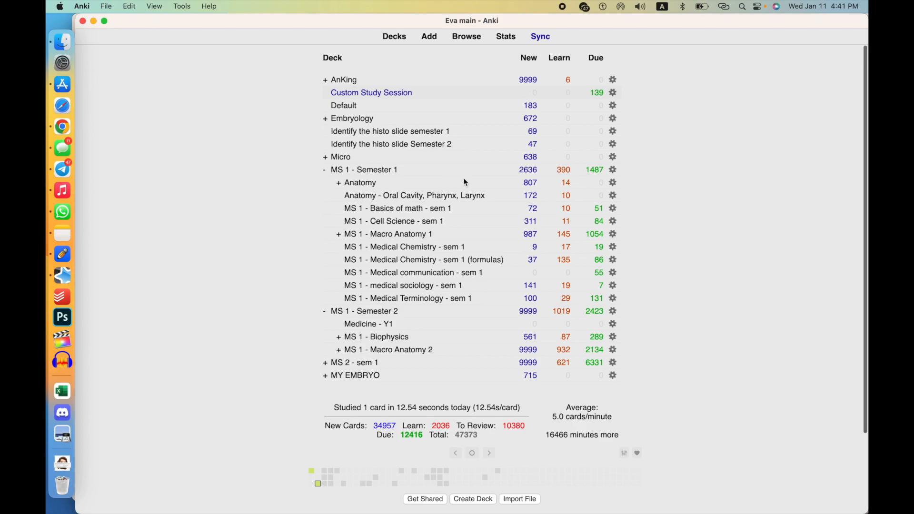
Open the options of the Anatomy deck under MS 1 - Semester 1 and move and enlarge the options window
{"action": "left_click", "coordinate": [613, 183]}
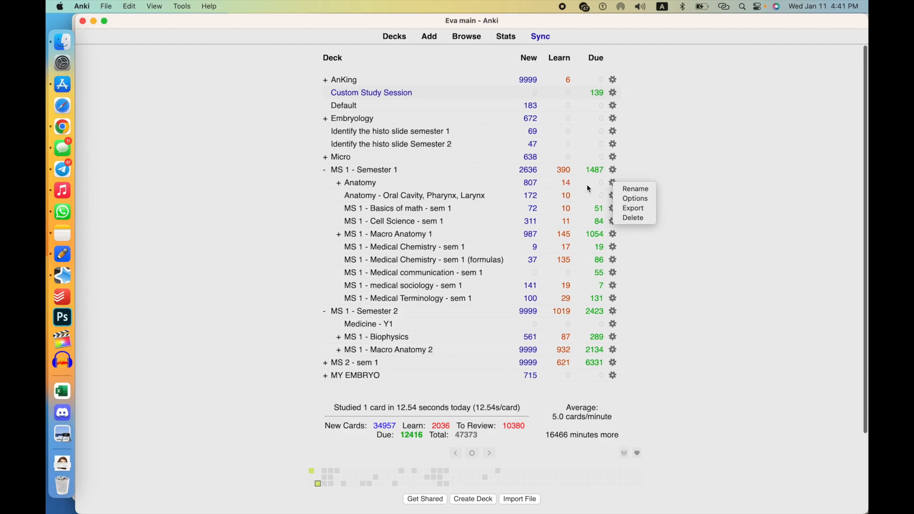
{"action": "left_click", "coordinate": [626, 200]}
{"action": "left_click_drag", "start_coordinate": [509, 136], "coordinate": [520, 288]}
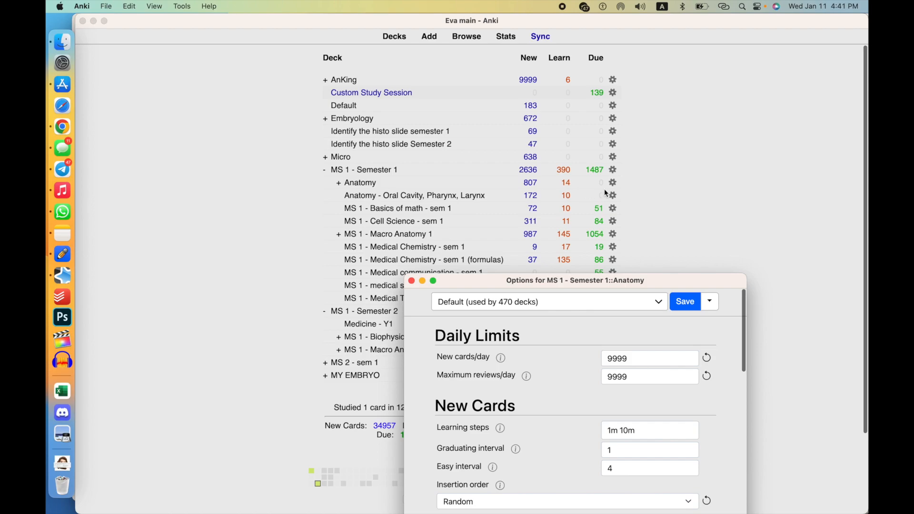
{"action": "left_click_drag", "start_coordinate": [673, 281], "coordinate": [725, 52]}
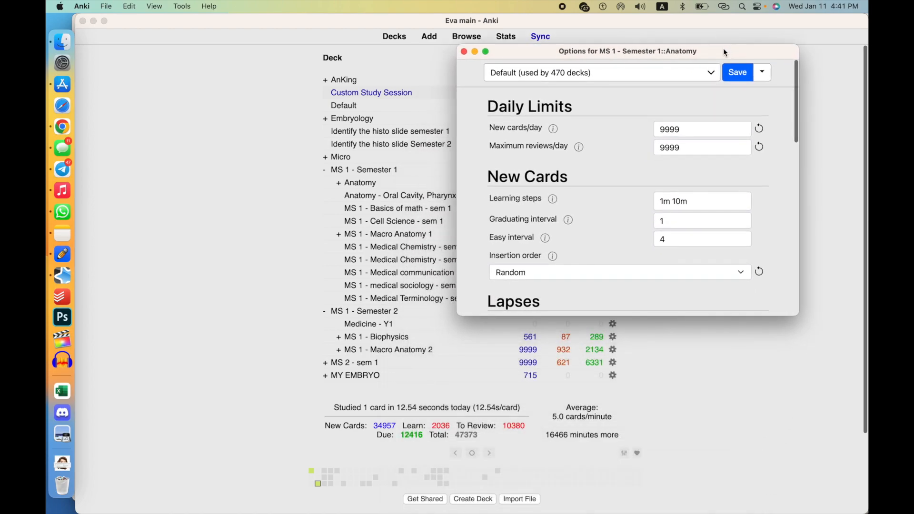
{"action": "left_click_drag", "start_coordinate": [746, 315], "coordinate": [745, 504]}
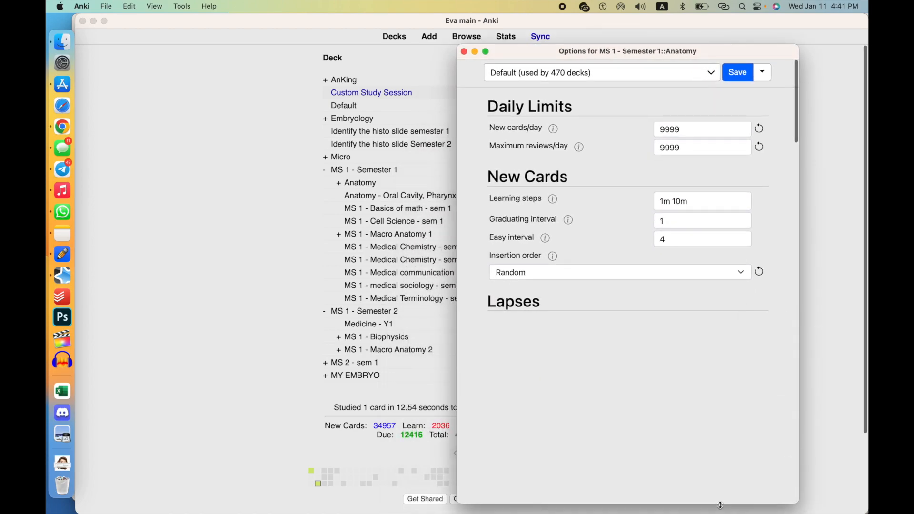
Review the option presets available for the Anatomy deck and keep the Default preset
{"action": "left_click", "coordinate": [665, 75]}
{"action": "left_click", "coordinate": [667, 69]}
{"action": "left_click", "coordinate": [667, 69]}
{"action": "left_click", "coordinate": [667, 72]}
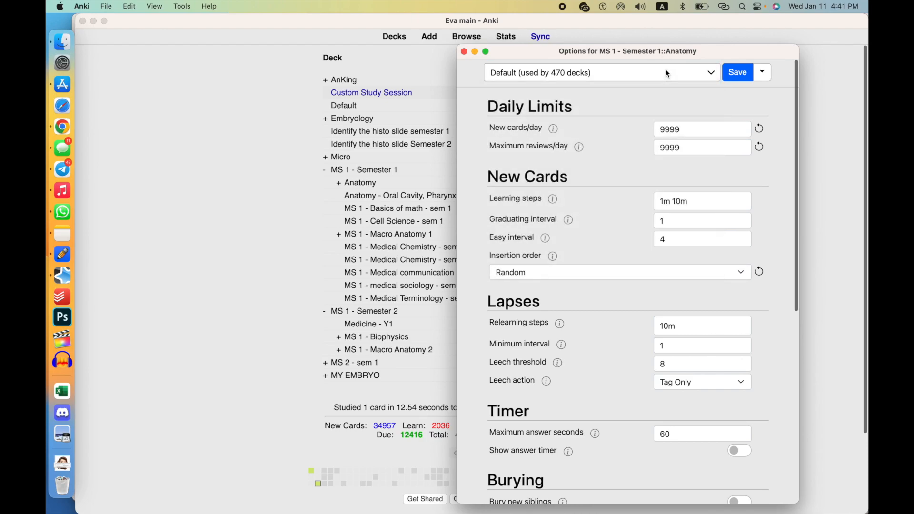
{"action": "left_click", "coordinate": [667, 73]}
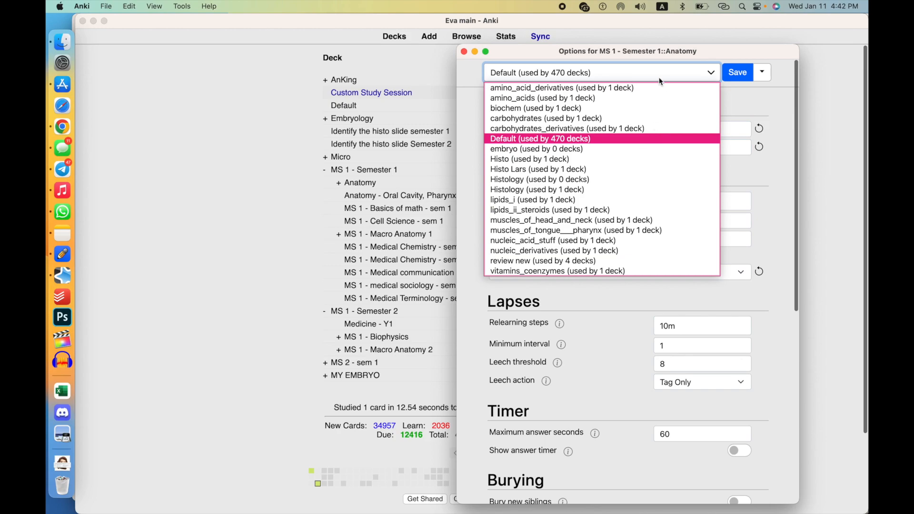
{"action": "left_click", "coordinate": [743, 109]}
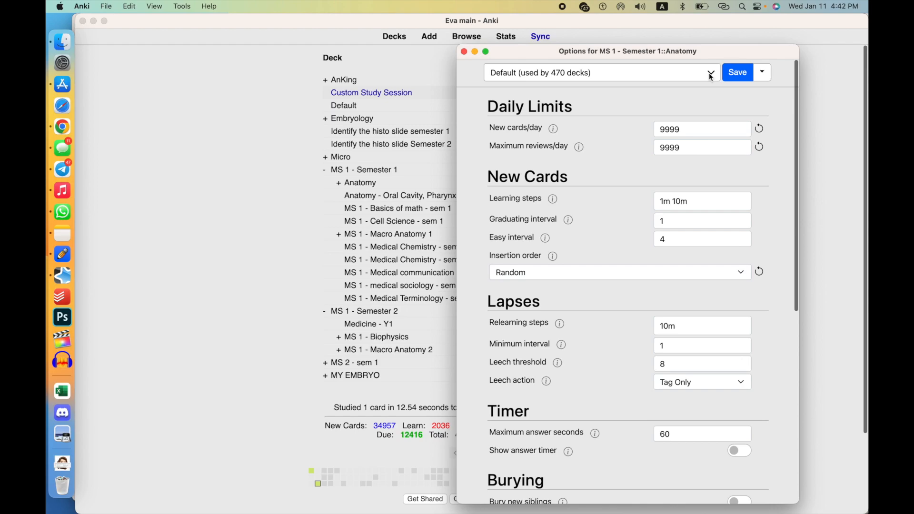
Check the daily limits for new cards and maximum reviews in the Anatomy deck's options
{"action": "left_click", "coordinate": [697, 127]}
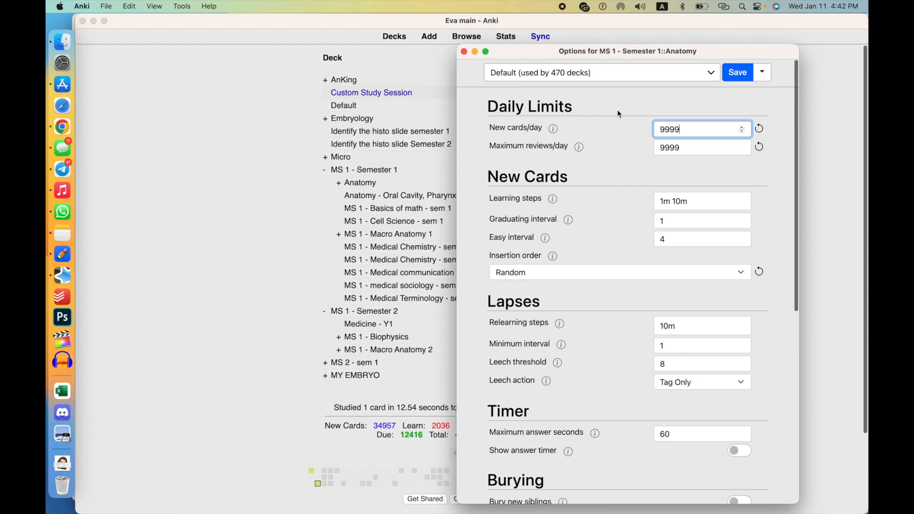
{"action": "left_click_drag", "start_coordinate": [684, 148], "coordinate": [631, 146]}
{"action": "left_click", "coordinate": [630, 146]}
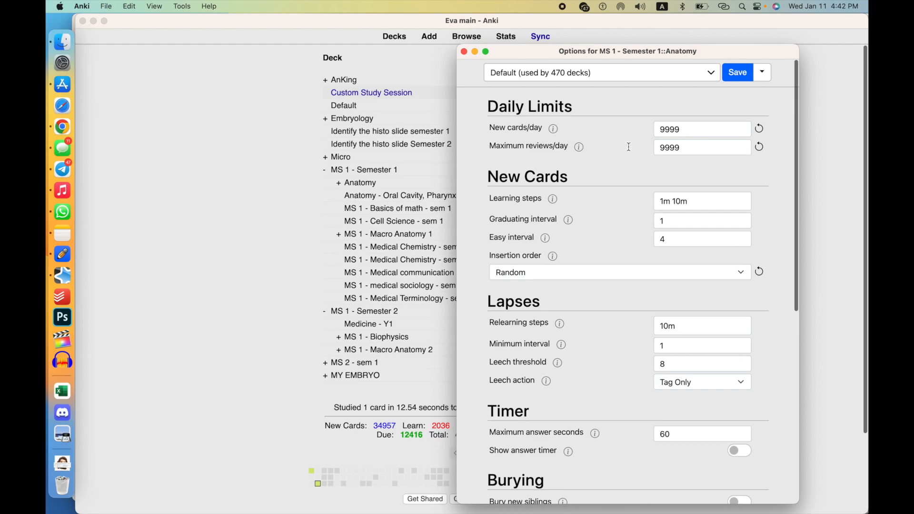
Review the New Cards settings, including the easy and graduating interval explanations, and keep the insertion order on Random
{"action": "left_click_drag", "start_coordinate": [499, 178], "coordinate": [560, 176]}
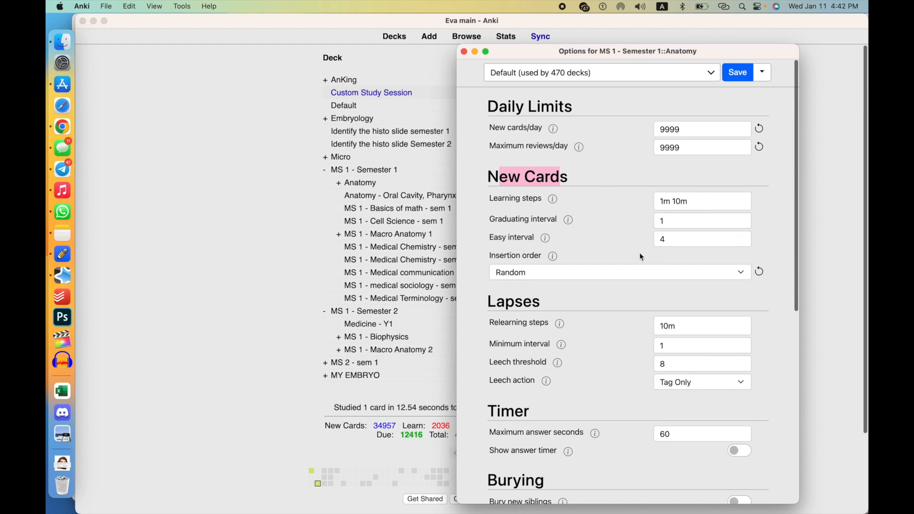
{"action": "left_click", "coordinate": [664, 250]}
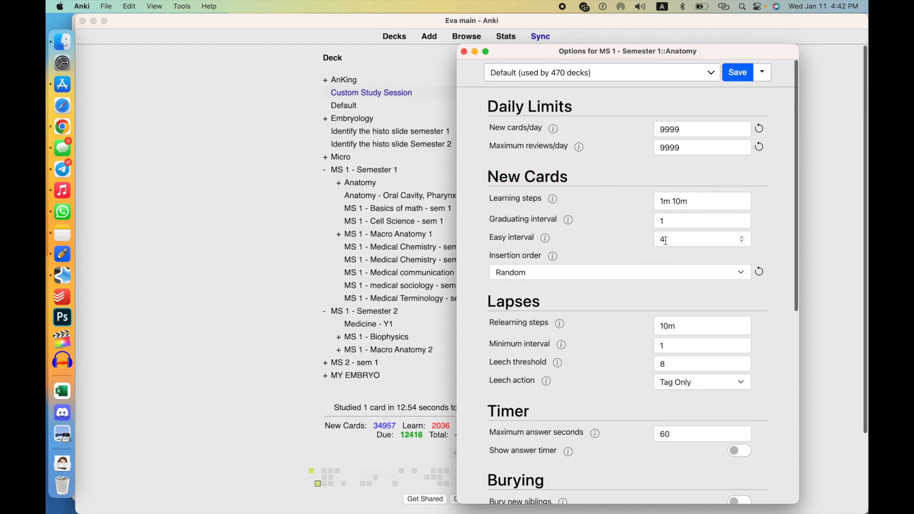
{"action": "mouse_move", "coordinate": [545, 241]}
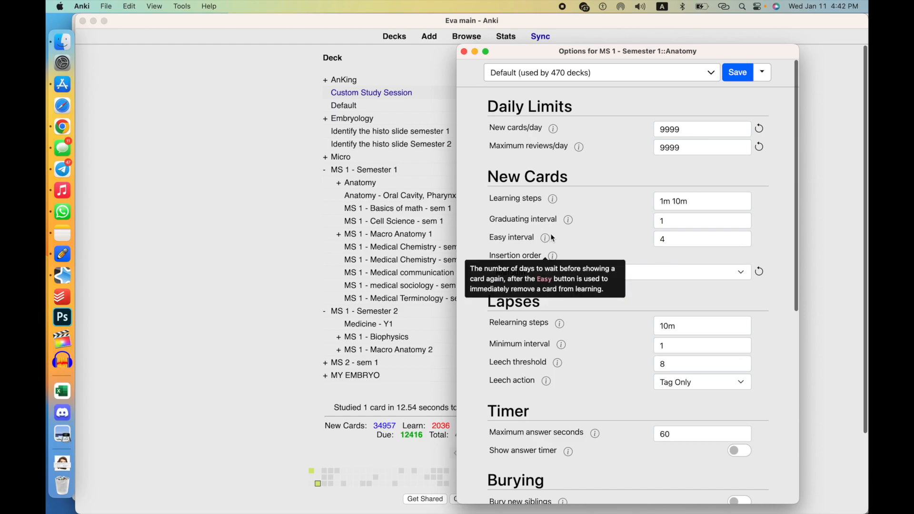
{"action": "mouse_move", "coordinate": [569, 223]}
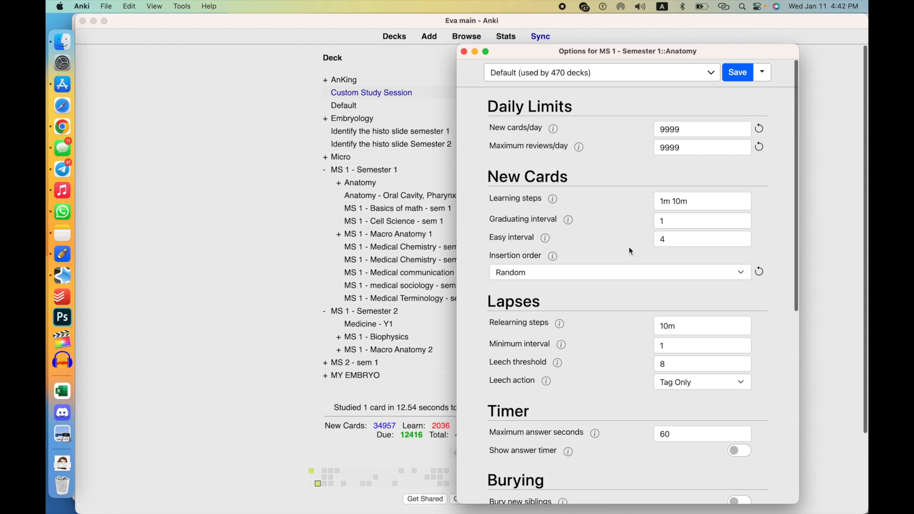
{"action": "left_click", "coordinate": [620, 273]}
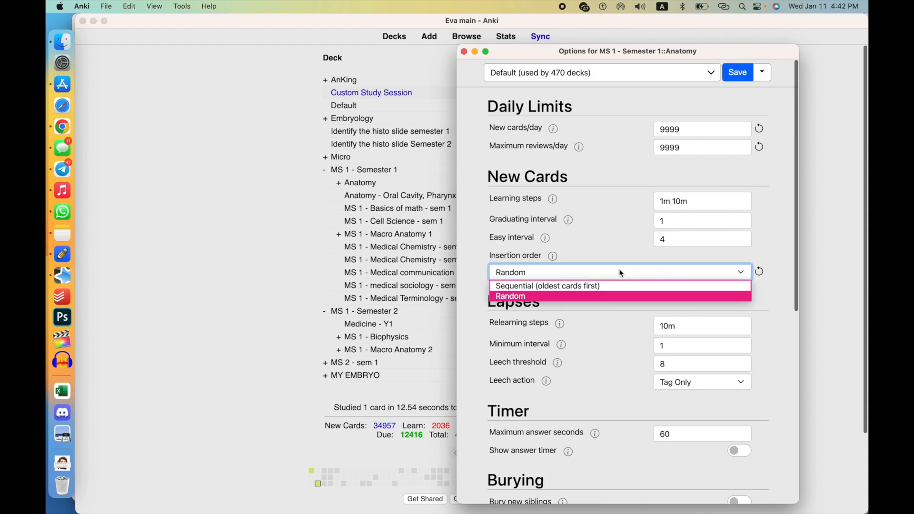
{"action": "left_click", "coordinate": [601, 296]}
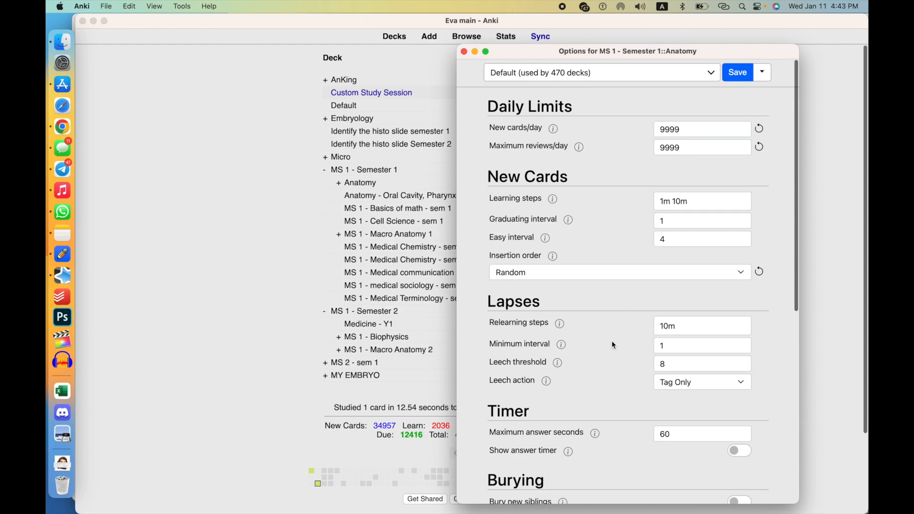
Look through the lapses, timer, burying, audio and advanced settings, and close the deck options without saving
{"action": "scroll", "coordinate": [612, 345], "scroll_direction": "down", "scroll_amount": 10}
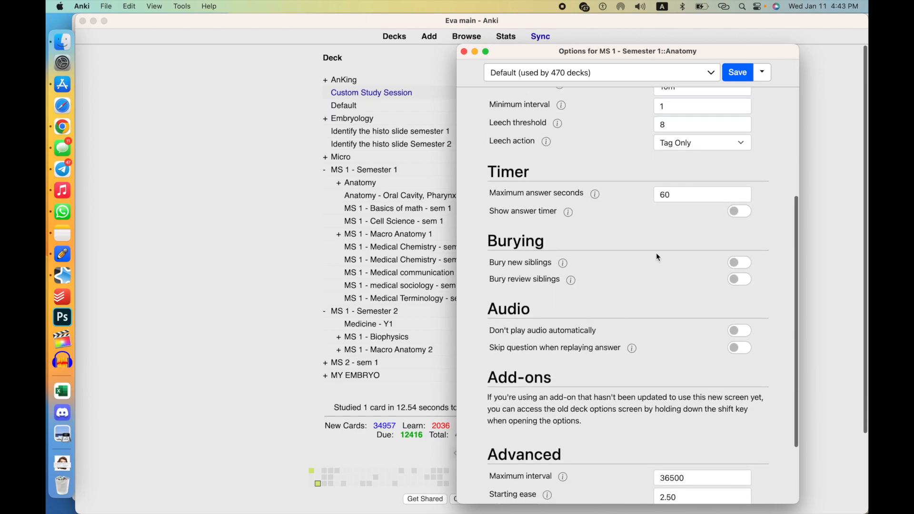
{"action": "scroll", "coordinate": [655, 253], "scroll_direction": "down", "scroll_amount": 4}
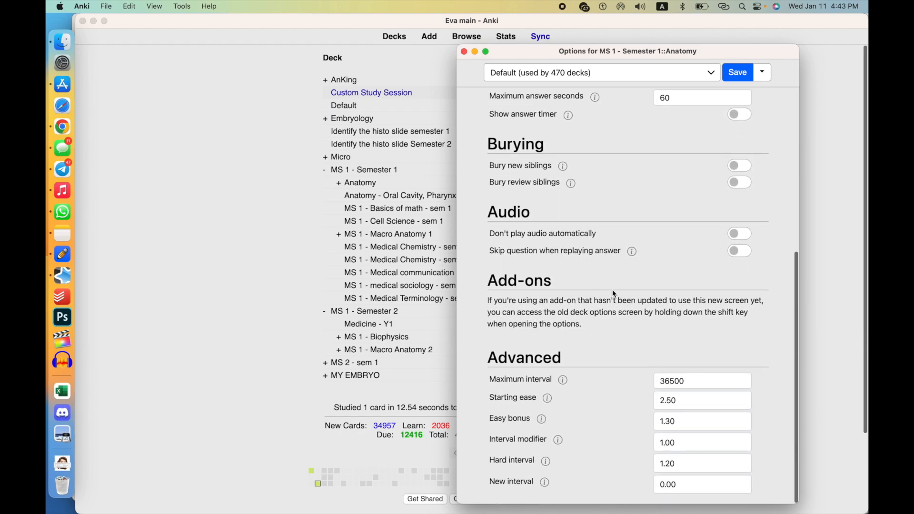
{"action": "scroll", "coordinate": [612, 289], "scroll_direction": "up", "scroll_amount": 14}
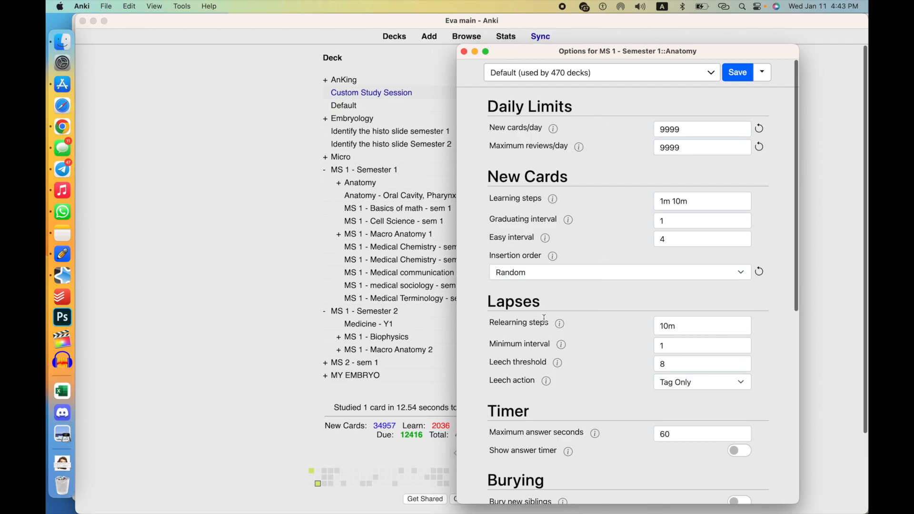
{"action": "scroll", "coordinate": [544, 317], "scroll_direction": "down", "scroll_amount": 14}
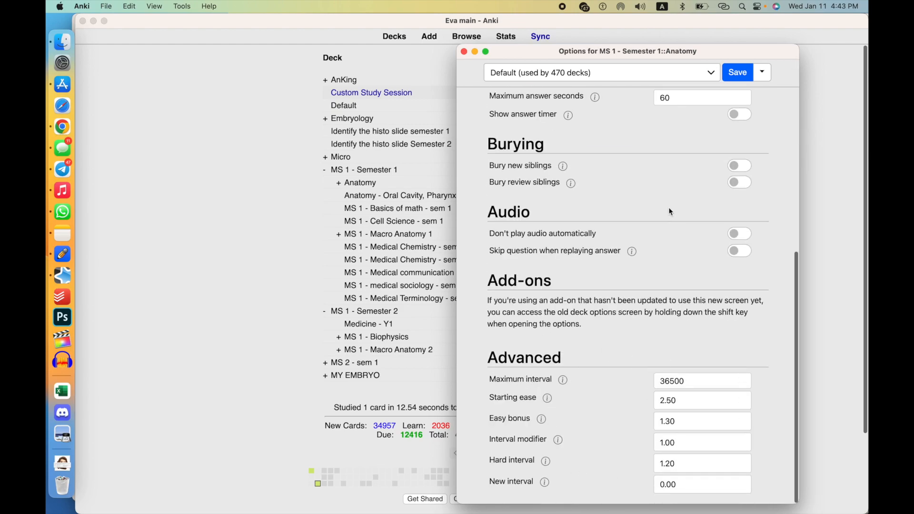
{"action": "left_click", "coordinate": [463, 51]}
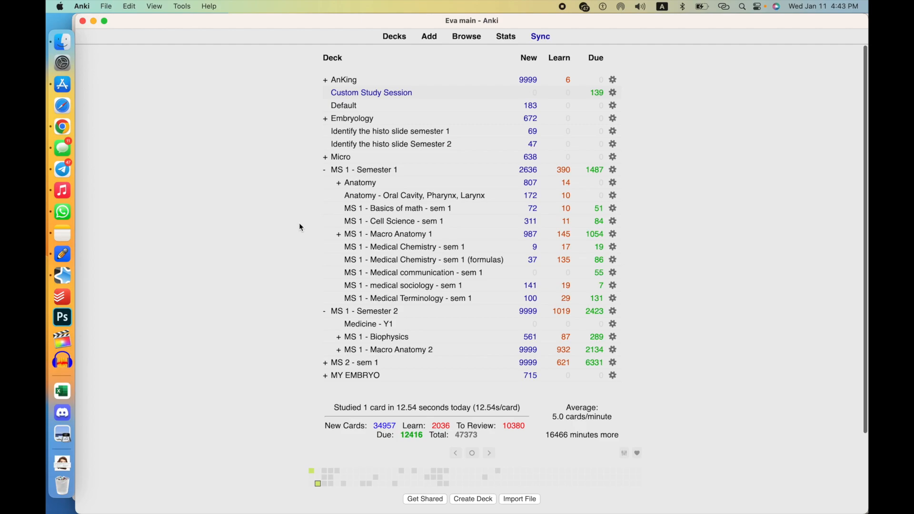
Start exporting the Anatomy deck, keep the Anki Deck Package (*.apkg) format, and include only MS 1 - Semester 1::Anatomy::Lower Limb
{"action": "left_click", "coordinate": [614, 186]}
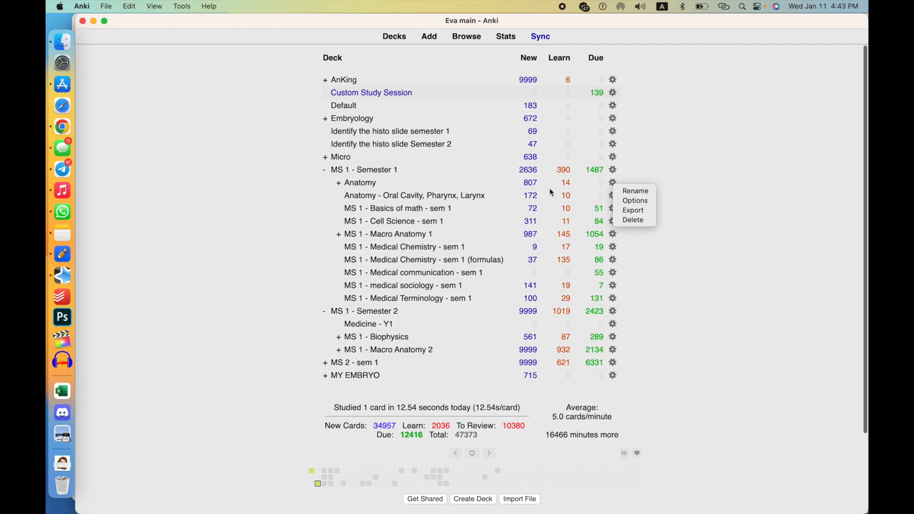
{"action": "left_click", "coordinate": [637, 211]}
{"action": "left_click", "coordinate": [480, 191]}
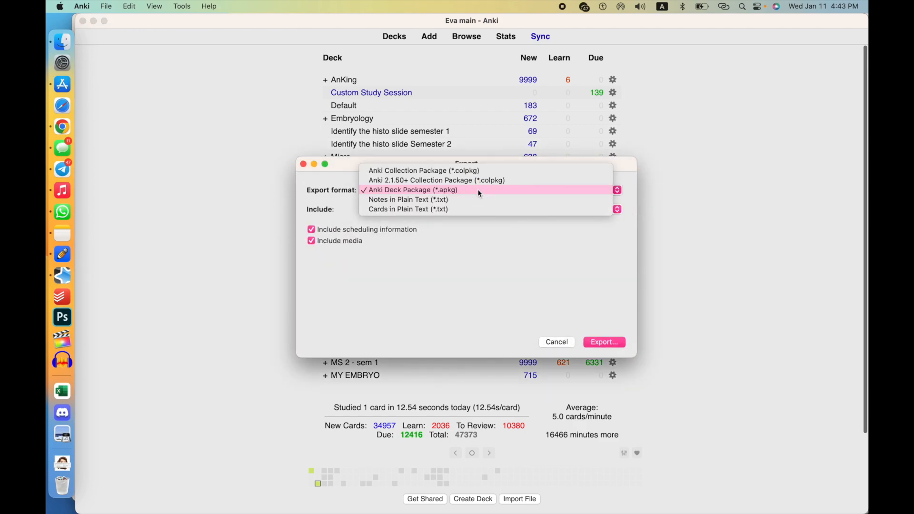
{"action": "left_click", "coordinate": [421, 193]}
{"action": "left_click", "coordinate": [418, 208]}
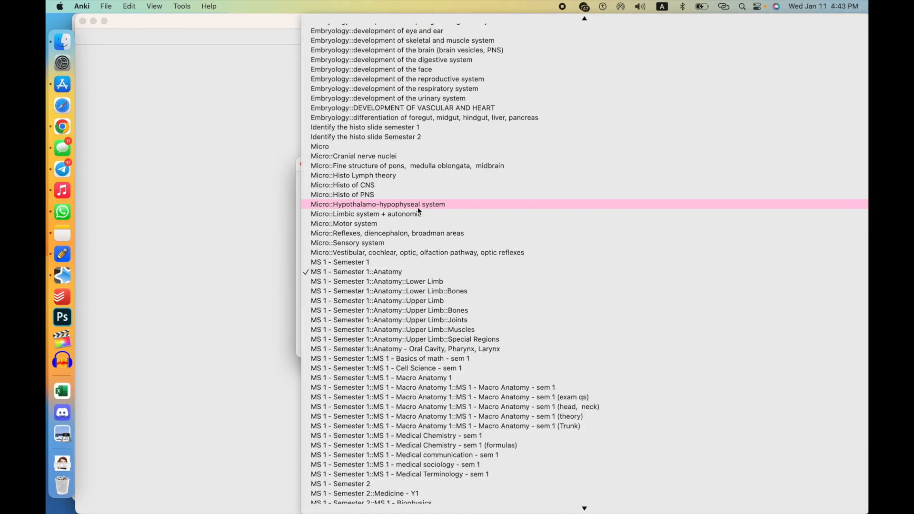
{"action": "left_click", "coordinate": [399, 286]}
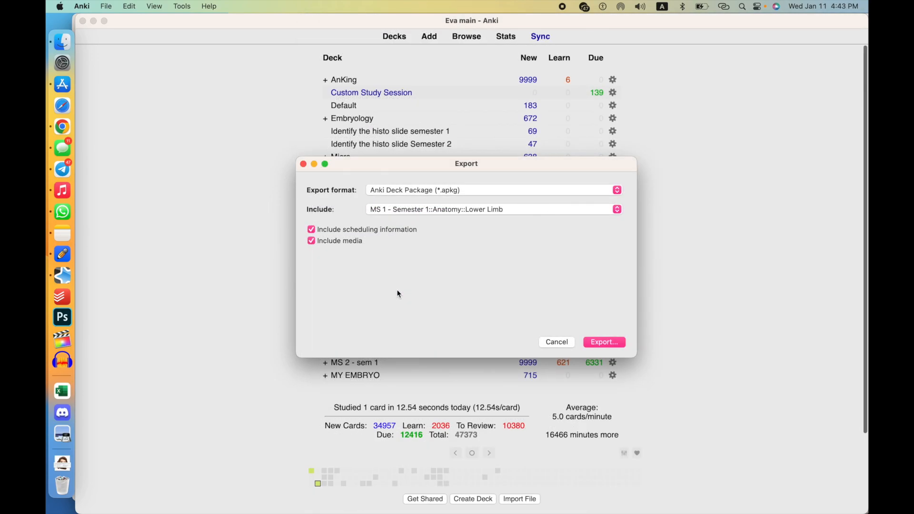
Change the deck included in the export to Micro::Motor system, and cancel the export
{"action": "left_click", "coordinate": [503, 209]}
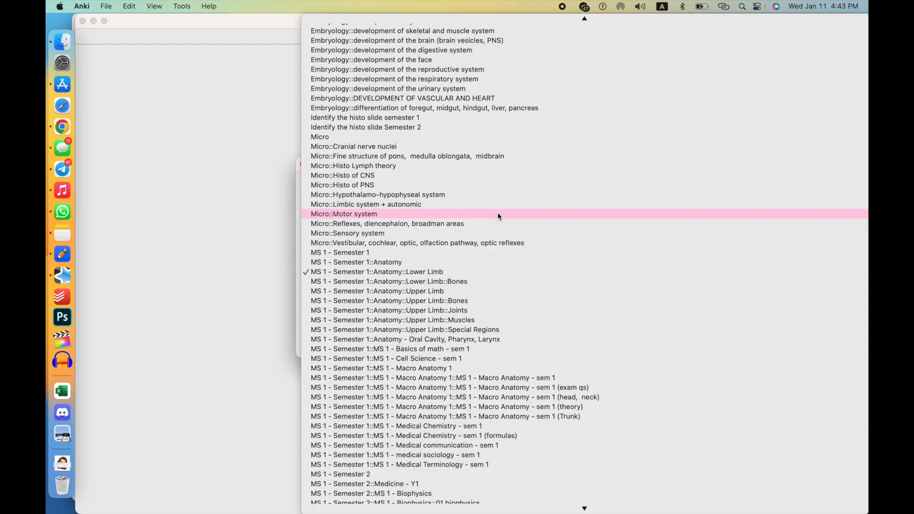
{"action": "left_click", "coordinate": [499, 216]}
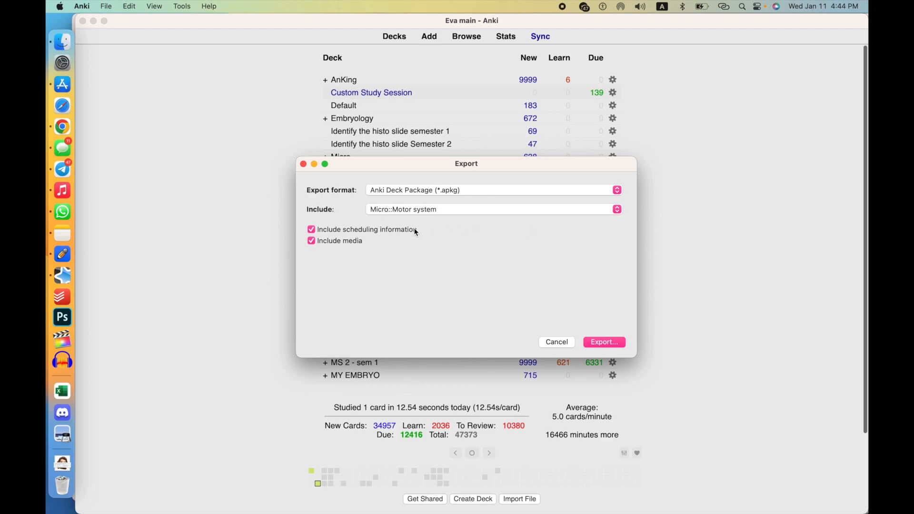
{"action": "left_click", "coordinate": [383, 232]}
{"action": "left_click", "coordinate": [557, 342]}
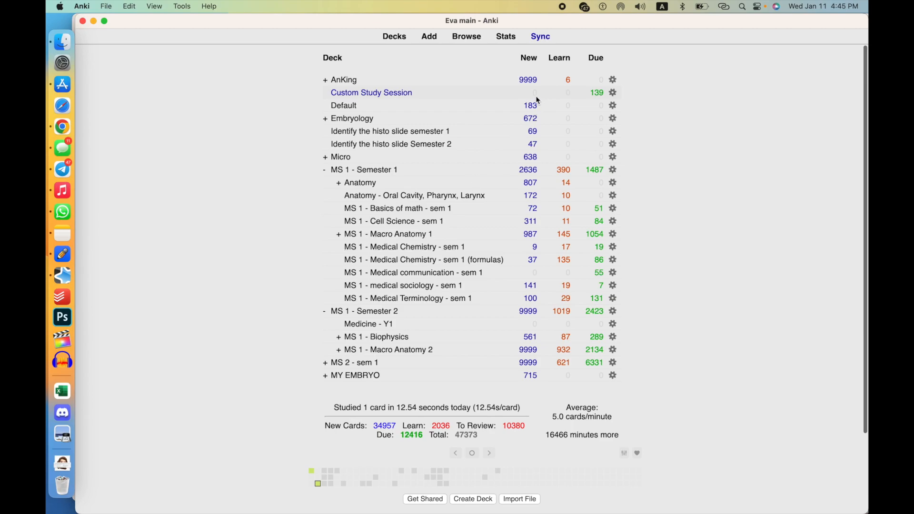
Sync the Anki collection
{"action": "left_click", "coordinate": [536, 42]}
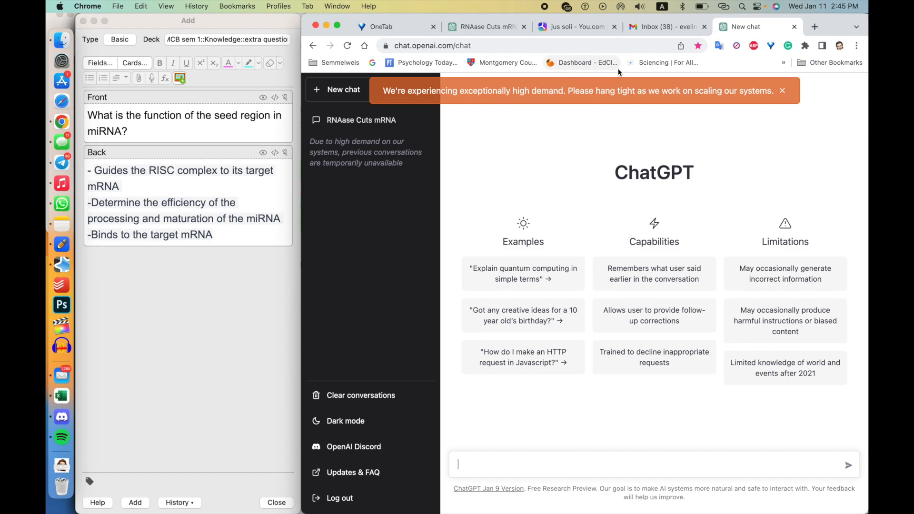
Dismiss the high-demand notice in ChatGPT and clear the Front and Back fields of the miRNA seed region card in Anki
{"action": "left_click", "coordinate": [782, 91]}
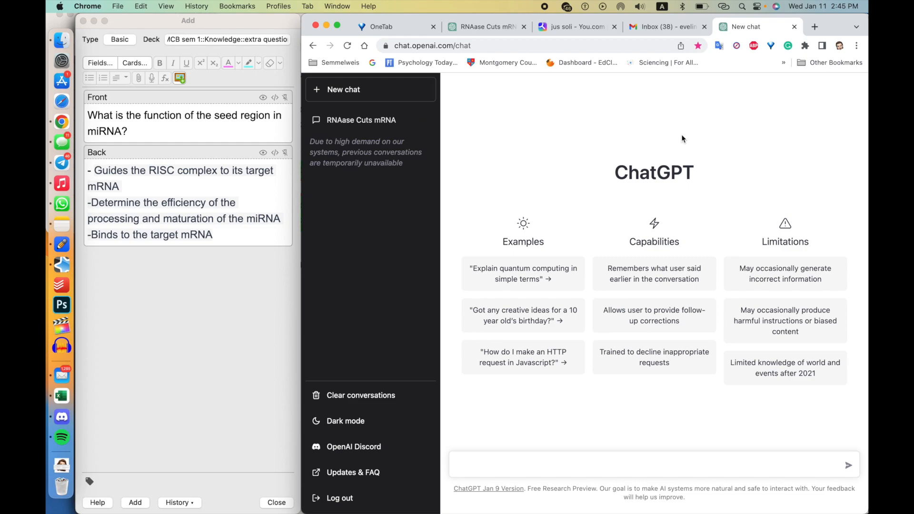
{"action": "left_click", "coordinate": [236, 227]}
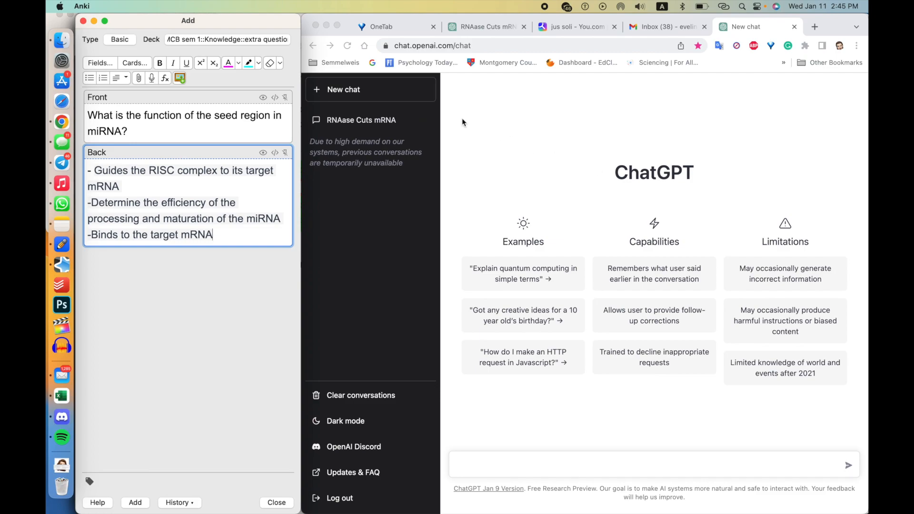
{"action": "left_click", "coordinate": [169, 113]}
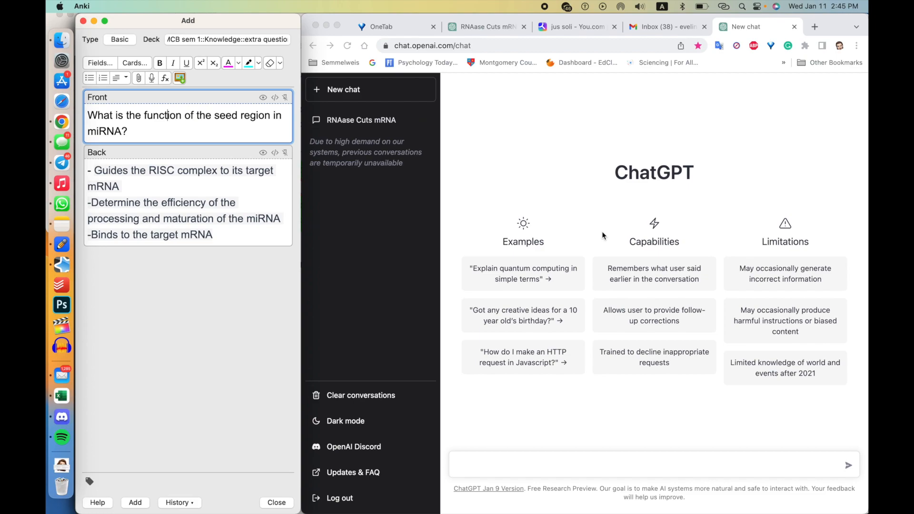
{"action": "left_click", "coordinate": [232, 230]}
{"action": "key", "text": "super+a"}
{"action": "key", "text": "BackSpace"}
{"action": "left_click", "coordinate": [221, 131]}
{"action": "key", "text": "super+a"}
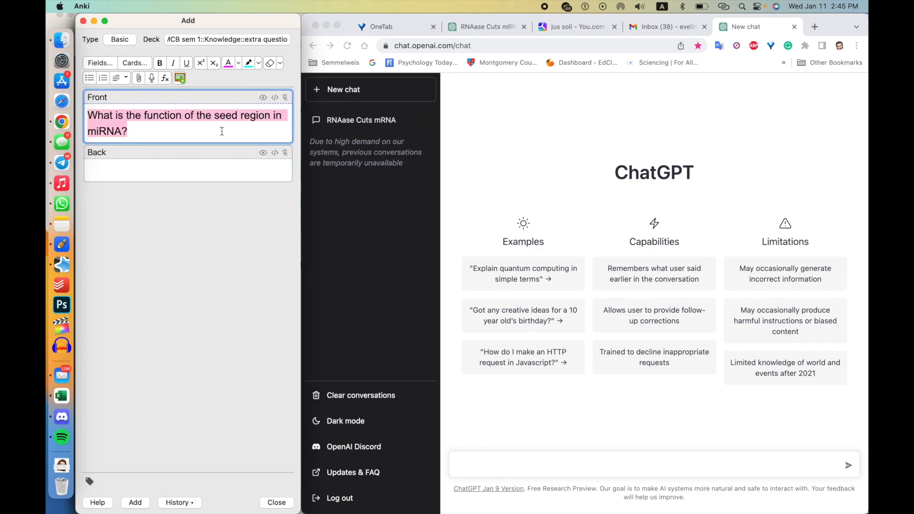
{"action": "key", "text": "BackSpace"}
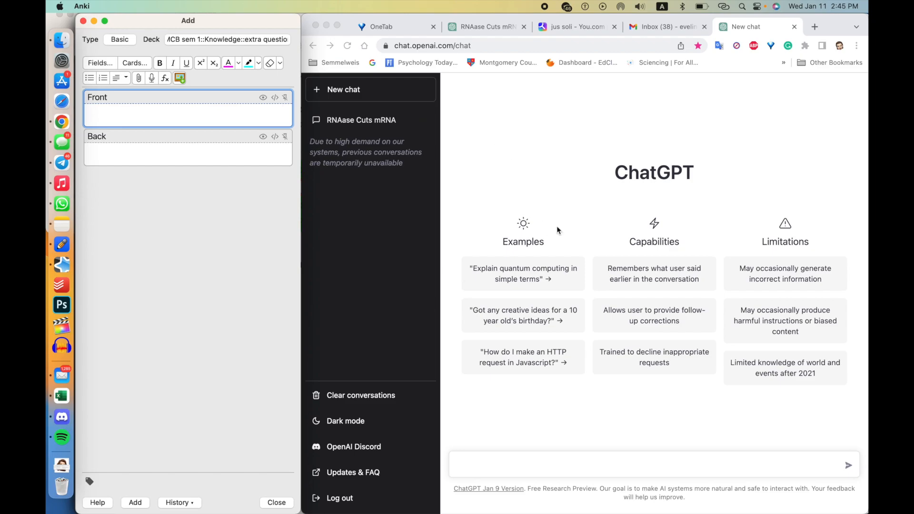
Switch to the RNA note in Notability and copy the notes on the formation and regulatory functions of microRNAs
{"action": "key", "text": "ctrl+Up"}
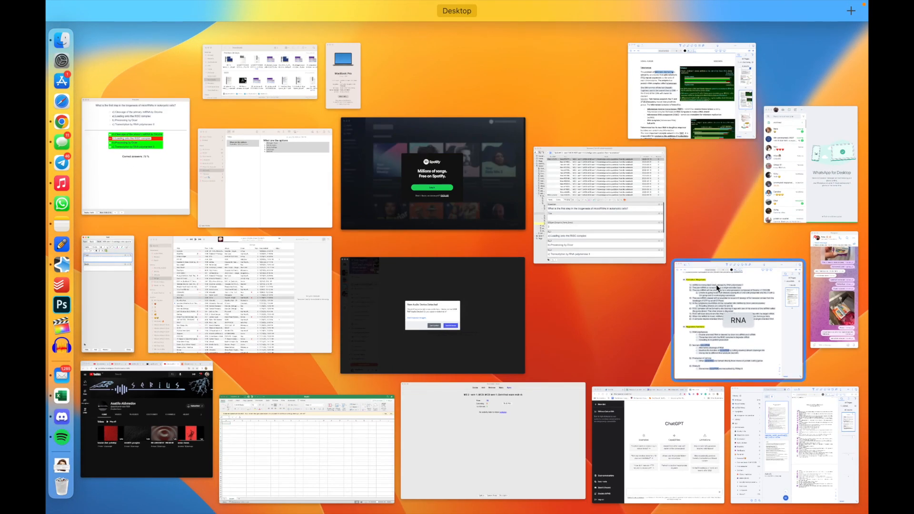
{"action": "left_click", "coordinate": [721, 302]}
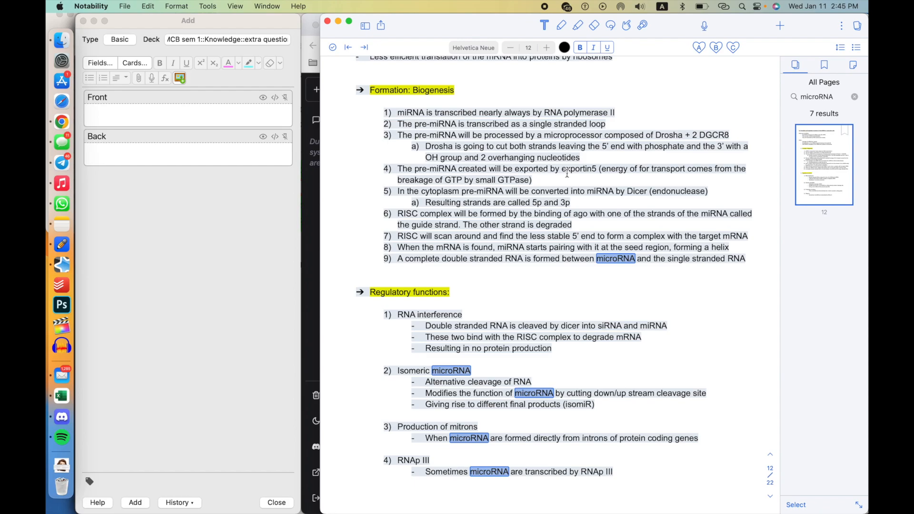
{"action": "right_click", "coordinate": [509, 160]}
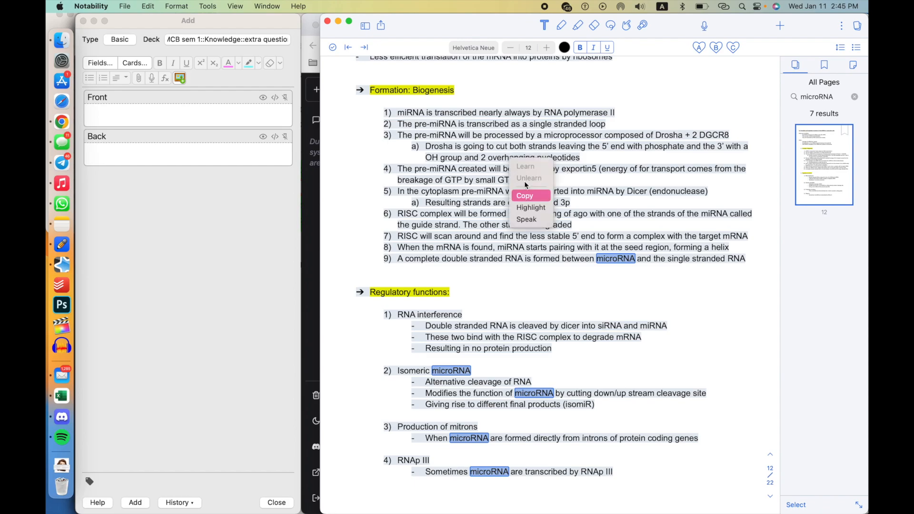
{"action": "left_click", "coordinate": [553, 105]}
{"action": "scroll", "coordinate": [553, 104], "scroll_direction": "up", "scroll_amount": 5}
{"action": "scroll", "coordinate": [493, 166], "scroll_direction": "up", "scroll_amount": 2}
Switch to ChatGPT and send "hey can you make multiple choice questions from this text for me:" followed by the copied microRNA notes
{"action": "key", "text": "ctrl+Up"}
{"action": "left_click", "coordinate": [616, 466]}
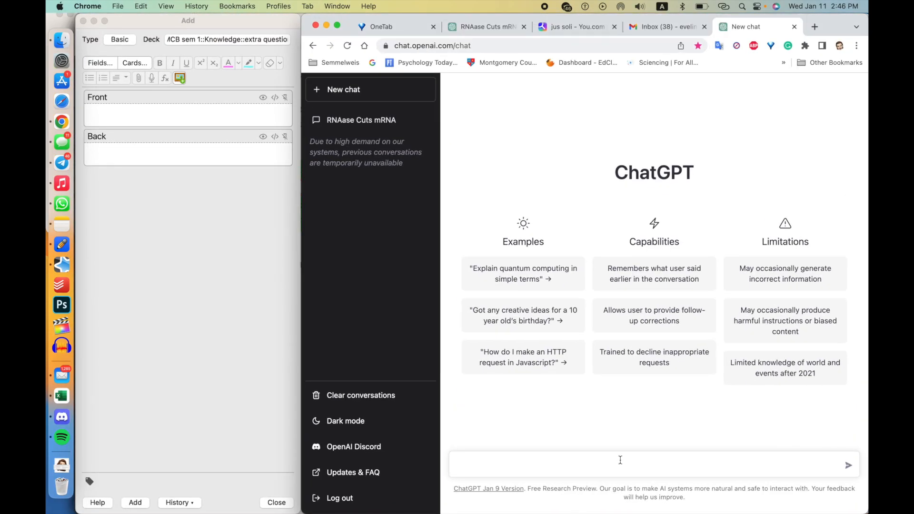
{"action": "type", "text": "hey can you make"}
{"action": "left_click", "coordinate": [504, 465]}
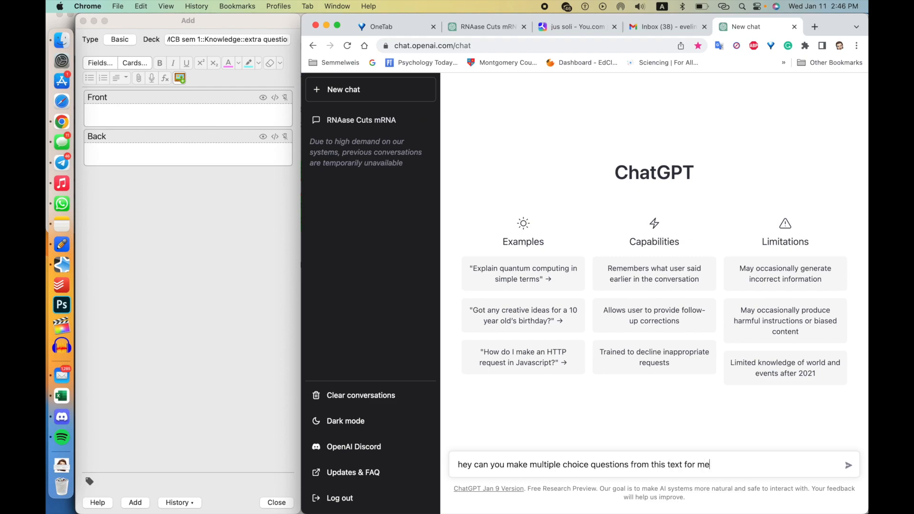
{"action": "key", "text": "shift+Return"}
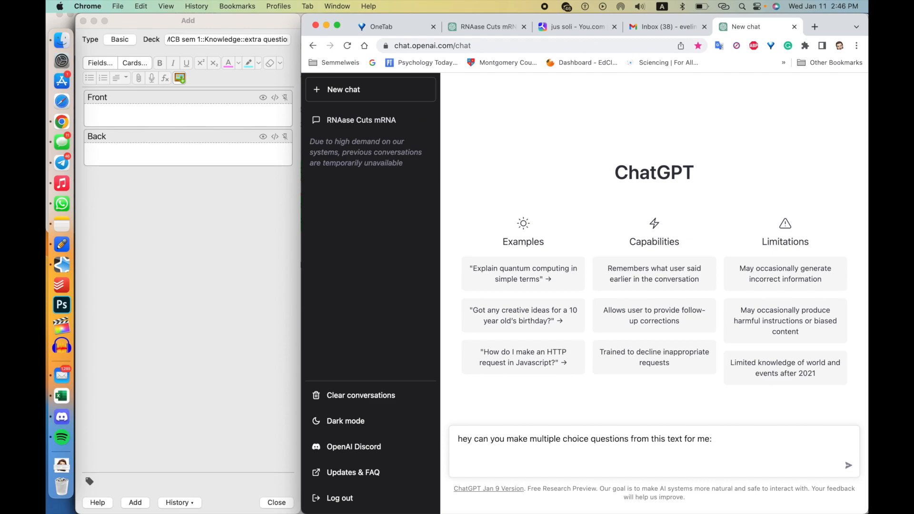
{"action": "key", "text": "super+v"}
{"action": "scroll", "coordinate": [618, 405], "scroll_direction": "up", "scroll_amount": 10}
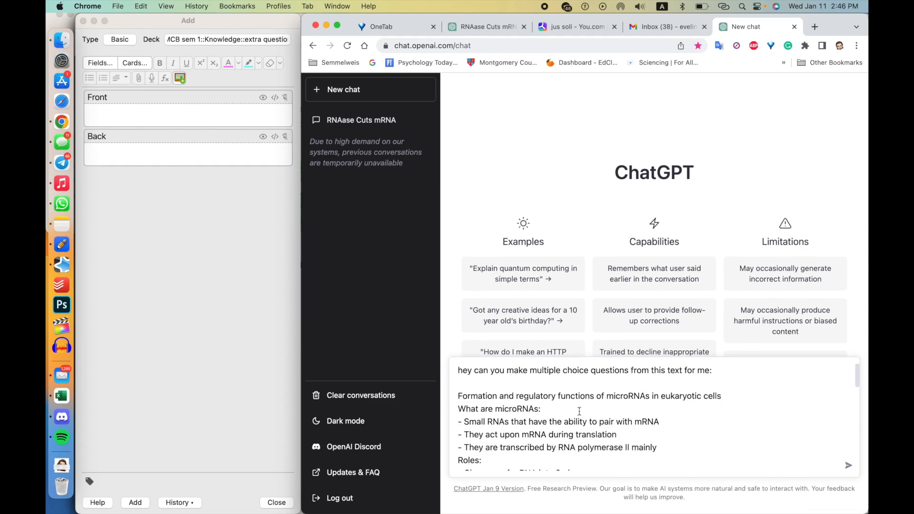
{"action": "key", "text": "Return"}
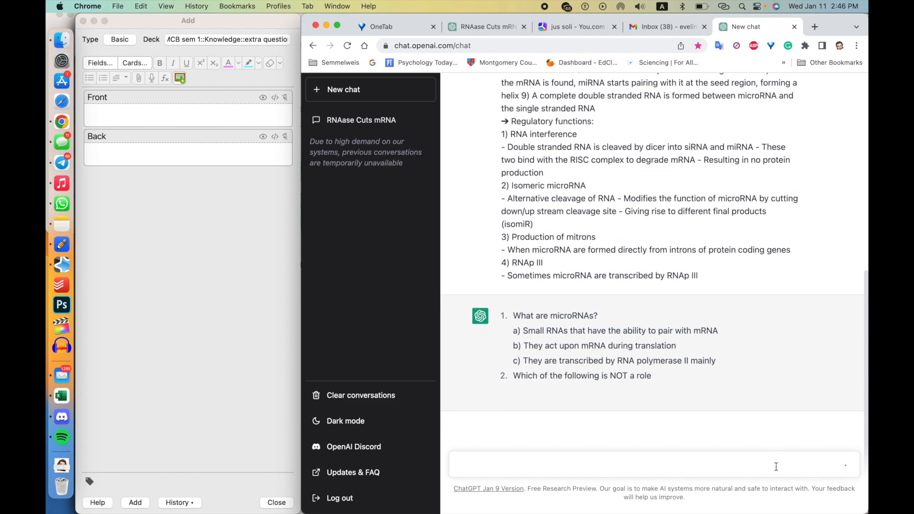
Write the follow-up message "can you please give me answers" in the ChatGPT conversation without sending it
{"action": "type", "text": "can "}
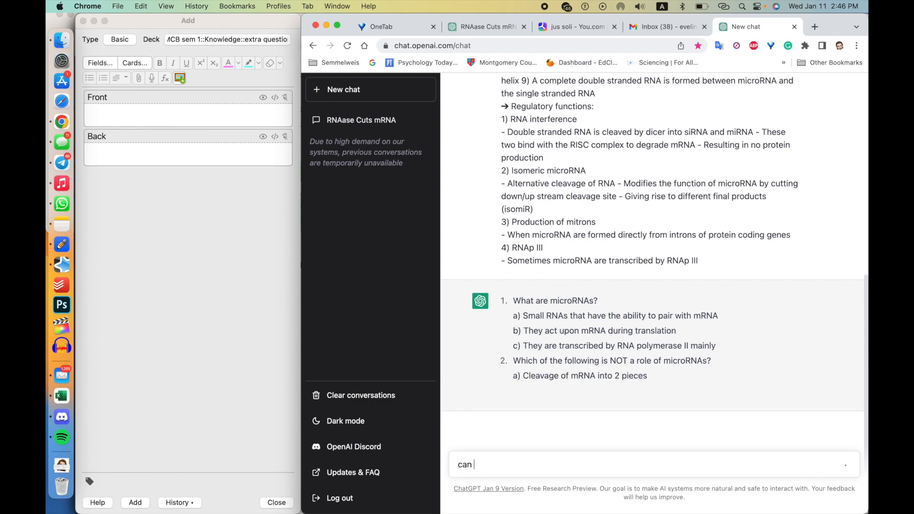
{"action": "type", "text": "you please g"}
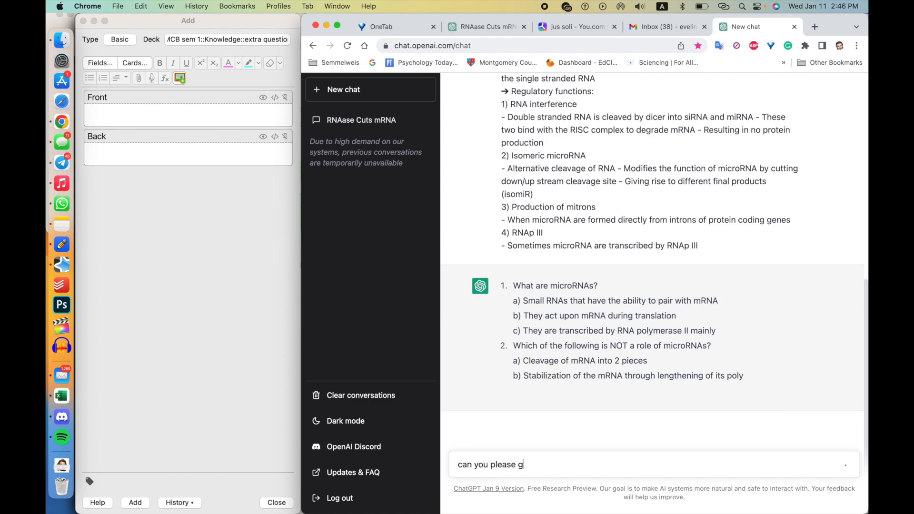
{"action": "type", "text": "ive me answers"}
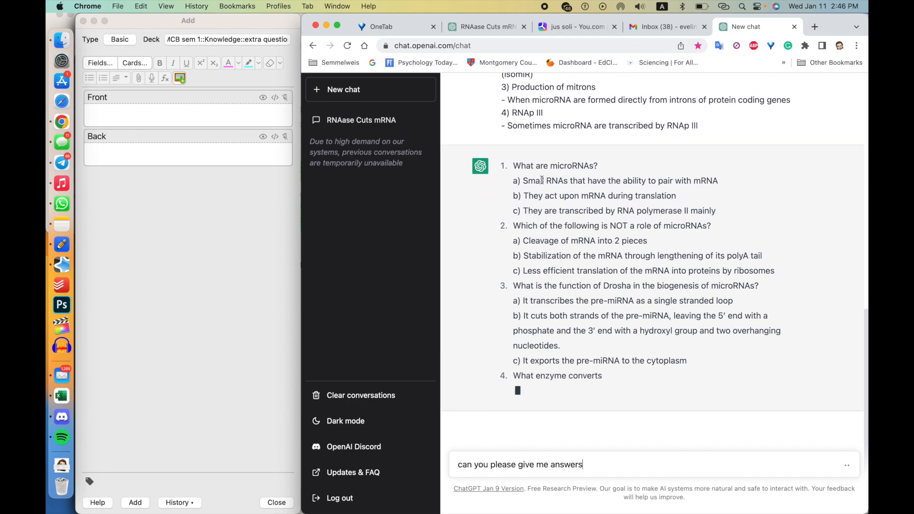
{"action": "left_click", "coordinate": [625, 194]}
{"action": "left_click_drag", "start_coordinate": [677, 199], "coordinate": [560, 160]}
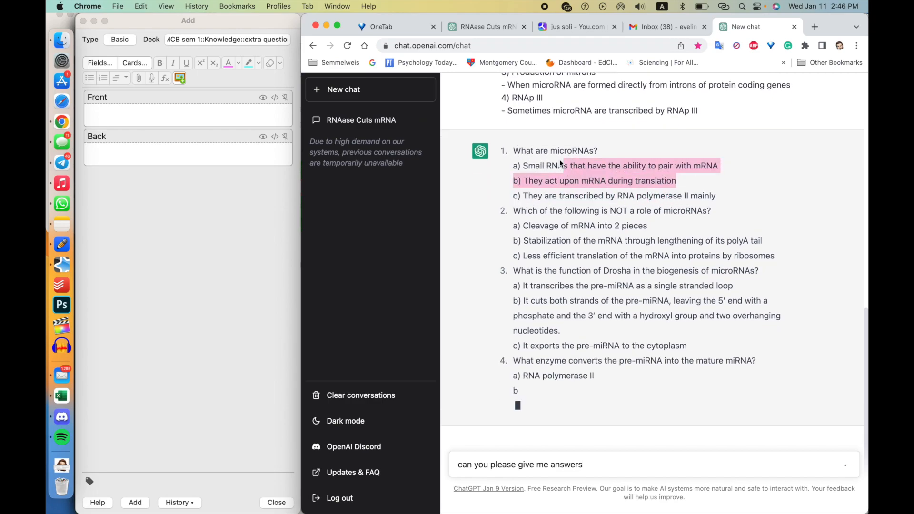
{"action": "left_click", "coordinate": [560, 160]}
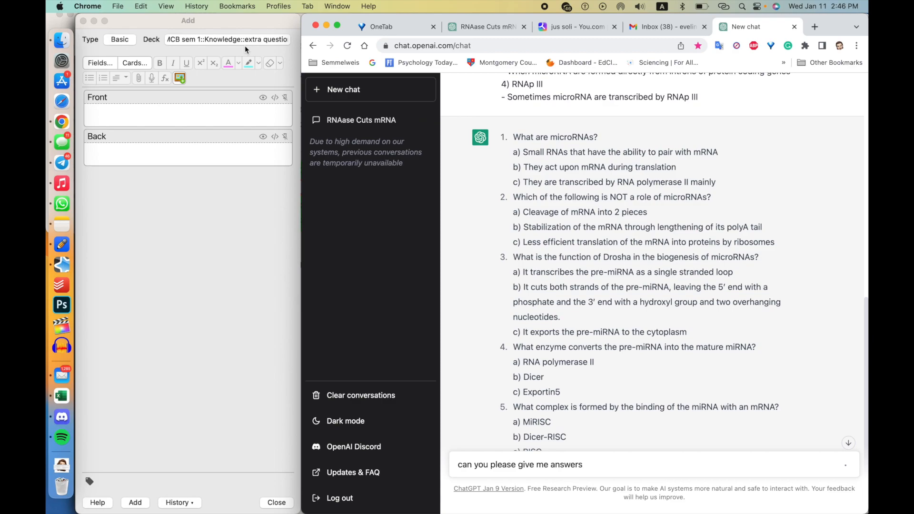
Switch to Anki's Add window and select AllInOne (kprim,mc,sc)+ in the note type list, moving the dialog clear of the card
{"action": "left_click", "coordinate": [205, 109]}
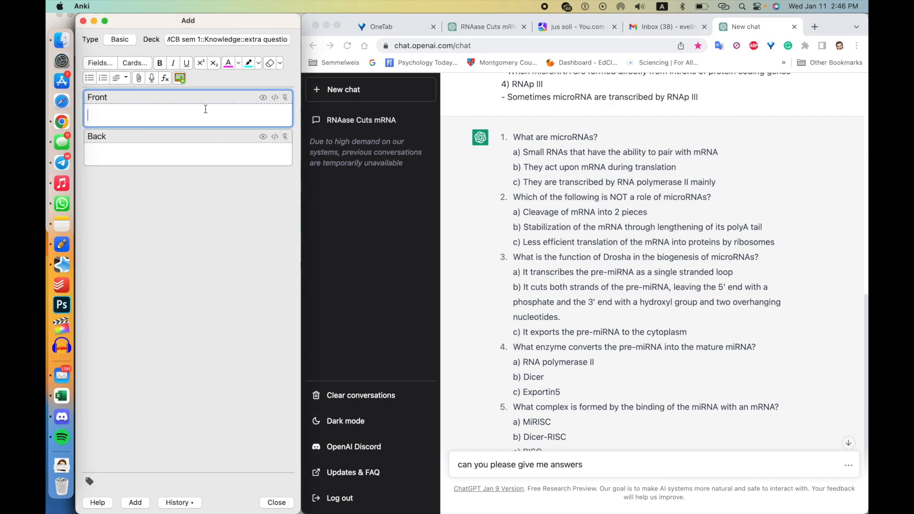
{"action": "left_click", "coordinate": [128, 41]}
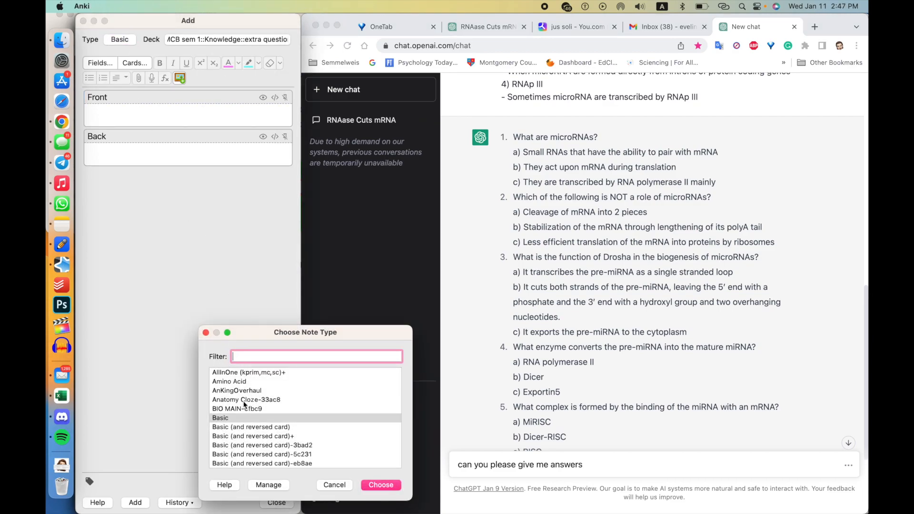
{"action": "scroll", "coordinate": [245, 404], "scroll_direction": "down", "scroll_amount": 5}
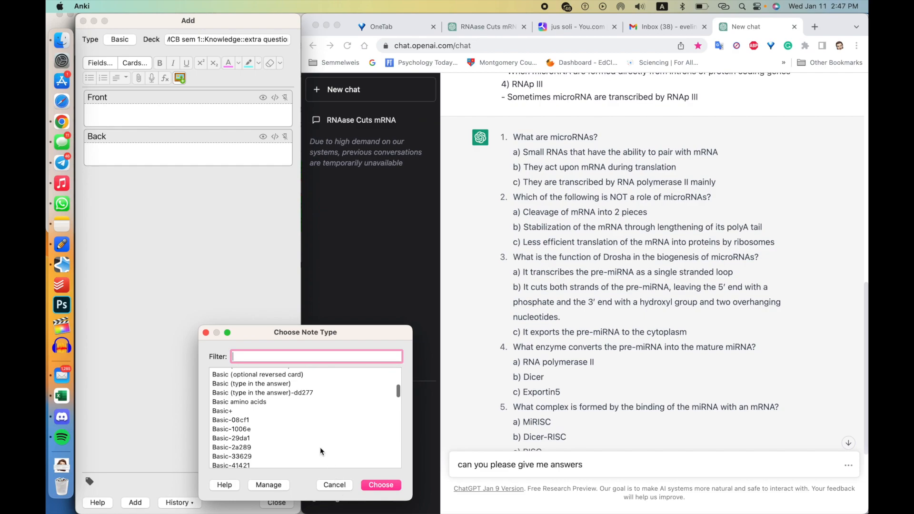
{"action": "scroll", "coordinate": [317, 437], "scroll_direction": "up", "scroll_amount": 5}
{"action": "scroll", "coordinate": [281, 430], "scroll_direction": "down", "scroll_amount": 1}
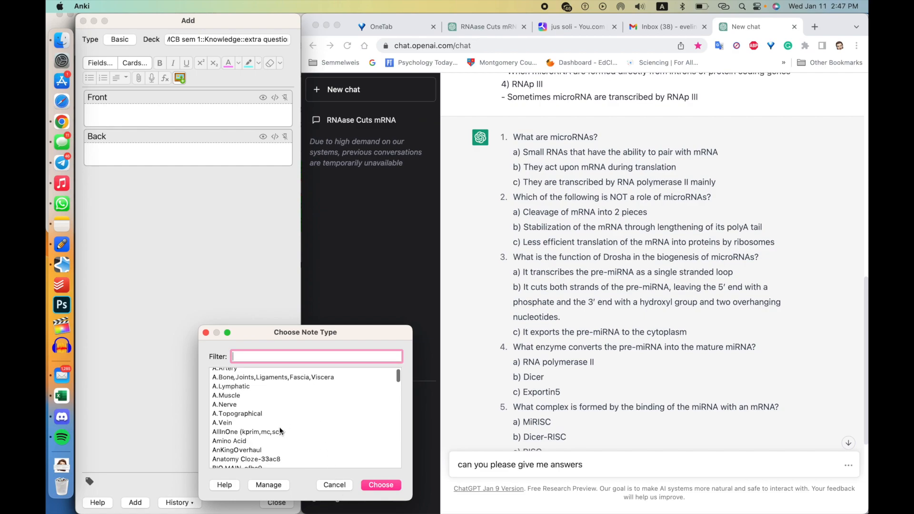
{"action": "left_click", "coordinate": [280, 431]}
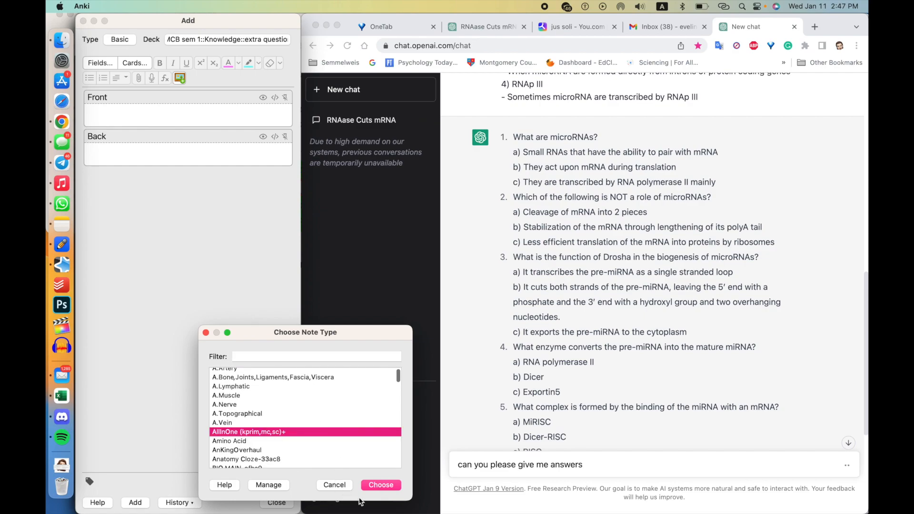
{"action": "left_click_drag", "start_coordinate": [376, 345], "coordinate": [441, 249]}
Switch to ChatGPT and send the drafted request for answers to the multiple choice questions
{"action": "scroll", "coordinate": [574, 247], "scroll_direction": "down", "scroll_amount": 5}
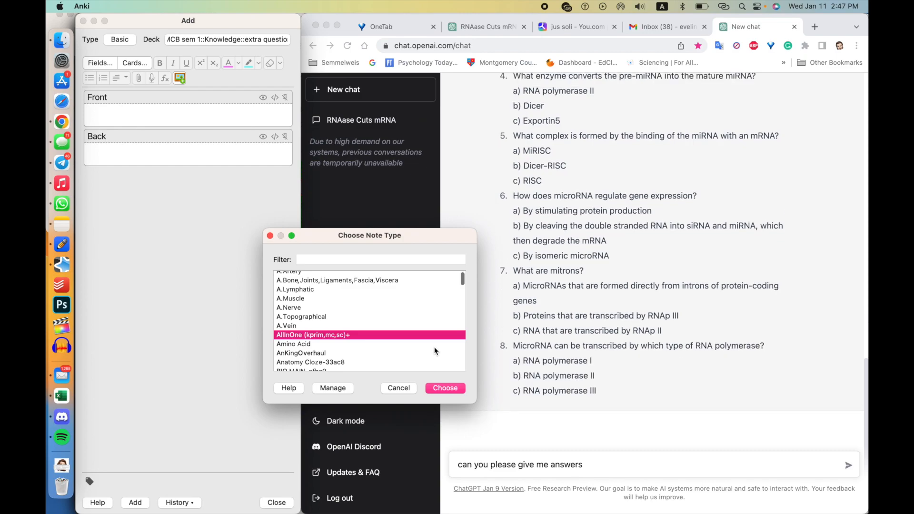
{"action": "left_click", "coordinate": [832, 461]}
{"action": "key", "text": "Return"}
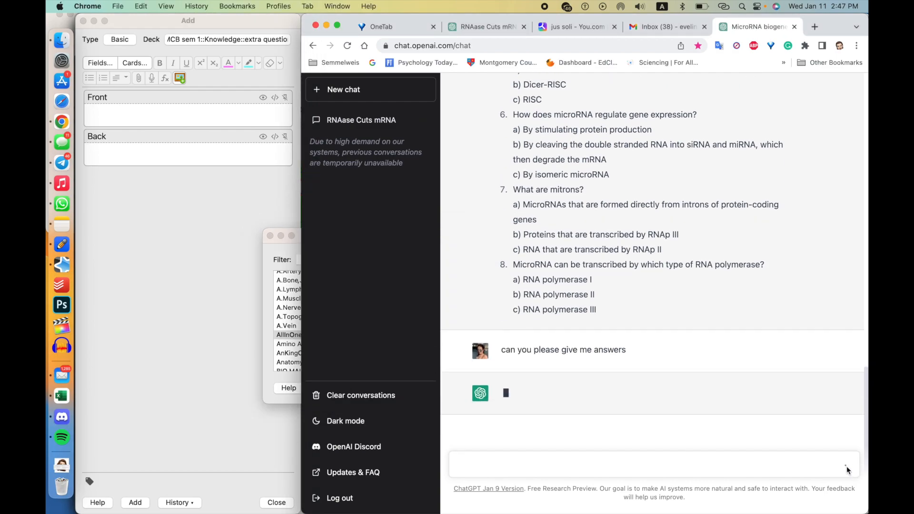
Apply the AllInOne (kprim,mc,sc)+ note type to the new Anki card, and filter the reopened note type list by "allin"
{"action": "left_click", "coordinate": [291, 247]}
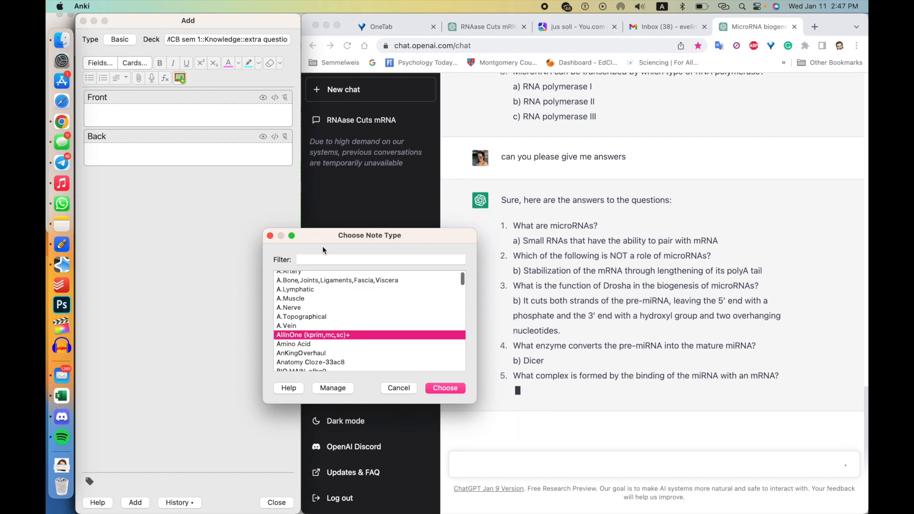
{"action": "key", "text": "Return"}
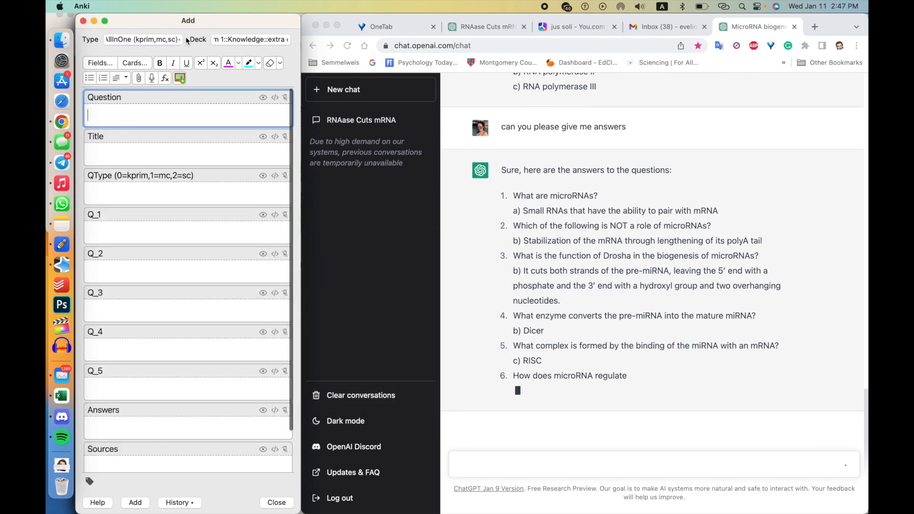
{"action": "left_click", "coordinate": [182, 40]}
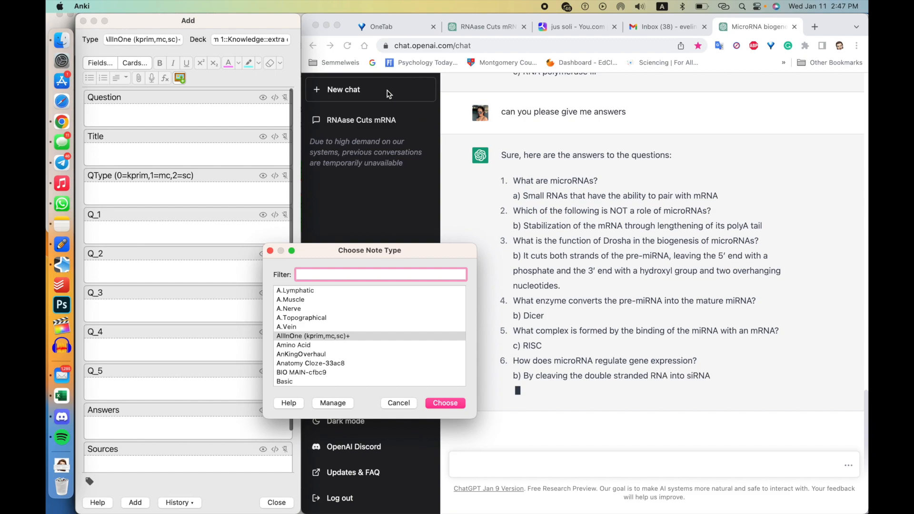
{"action": "scroll", "coordinate": [346, 305], "scroll_direction": "up", "scroll_amount": 2}
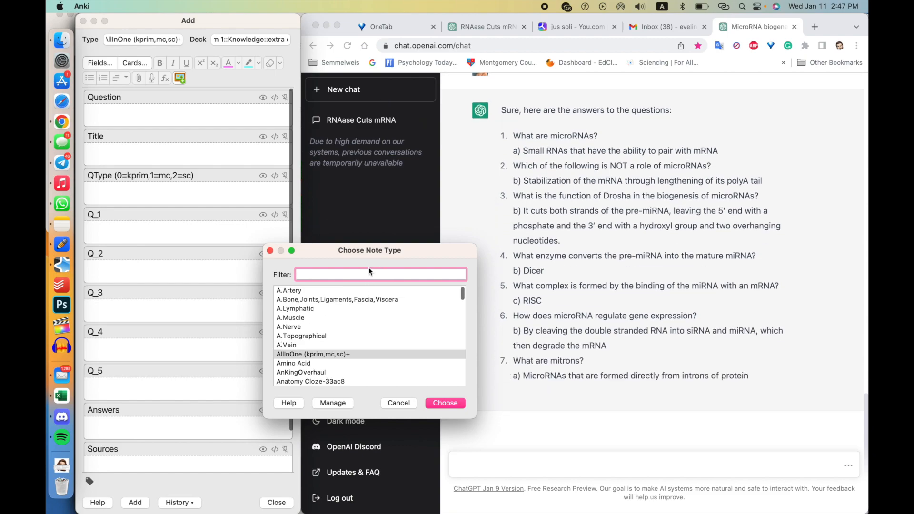
{"action": "type", "text": "allin"}
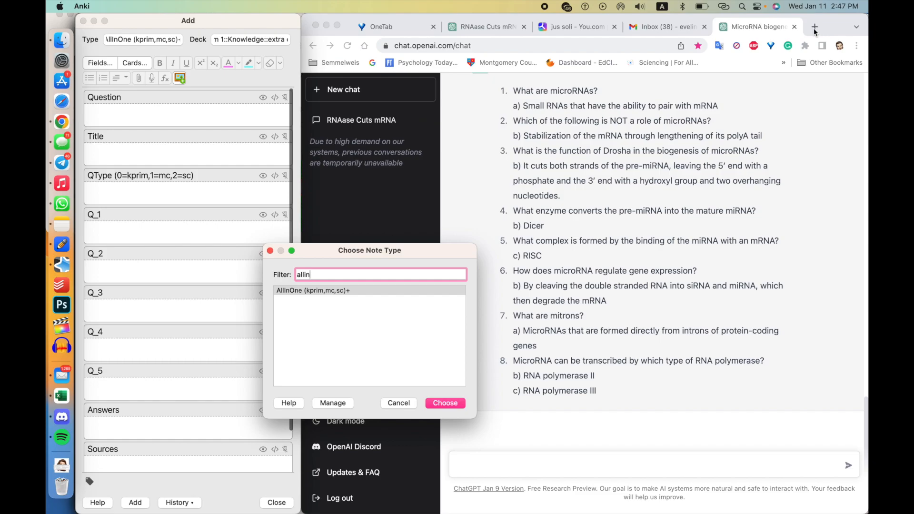
Search Google in a new Chrome tab for "alinone anki note type" and open the Multiple Choice for Anki page on AnkiWeb
{"action": "left_click", "coordinate": [813, 28]}
{"action": "type", "text": "al"}
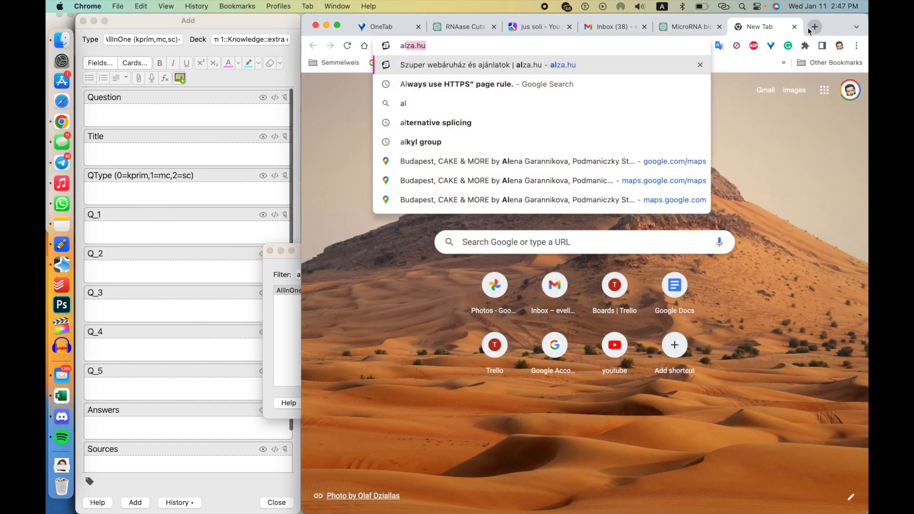
{"action": "type", "text": "inone anki note type"}
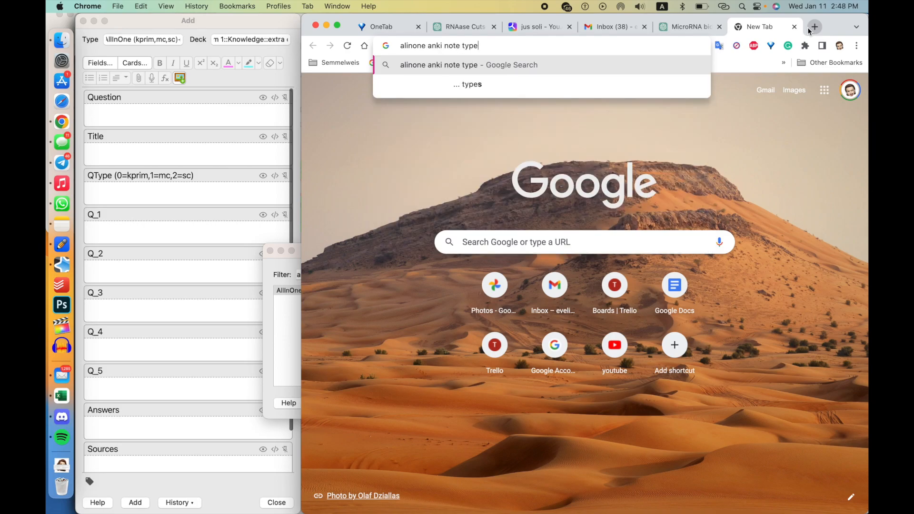
{"action": "key", "text": "Return"}
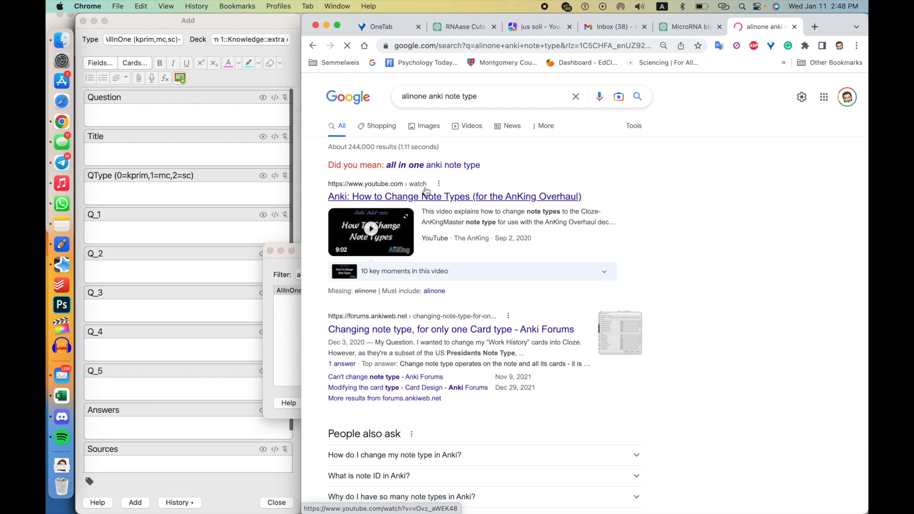
{"action": "scroll", "coordinate": [423, 308], "scroll_direction": "down", "scroll_amount": 3}
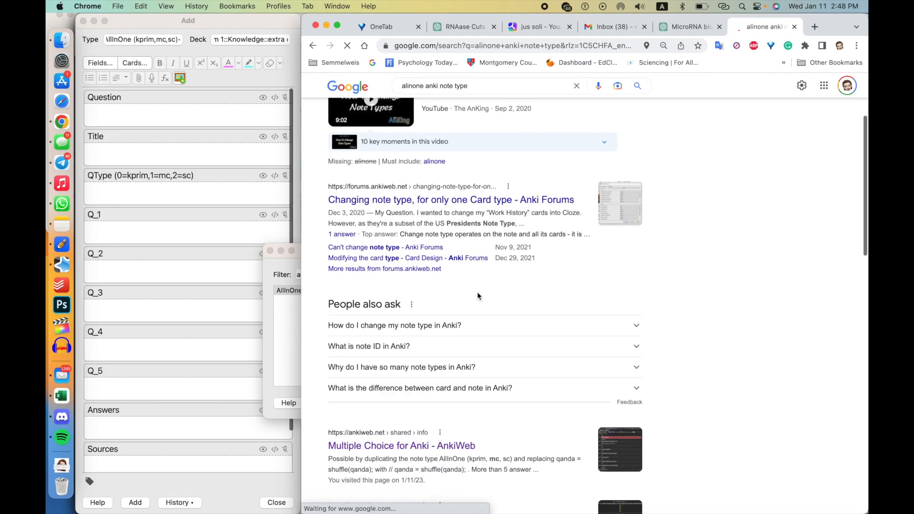
{"action": "scroll", "coordinate": [477, 295], "scroll_direction": "down", "scroll_amount": 2}
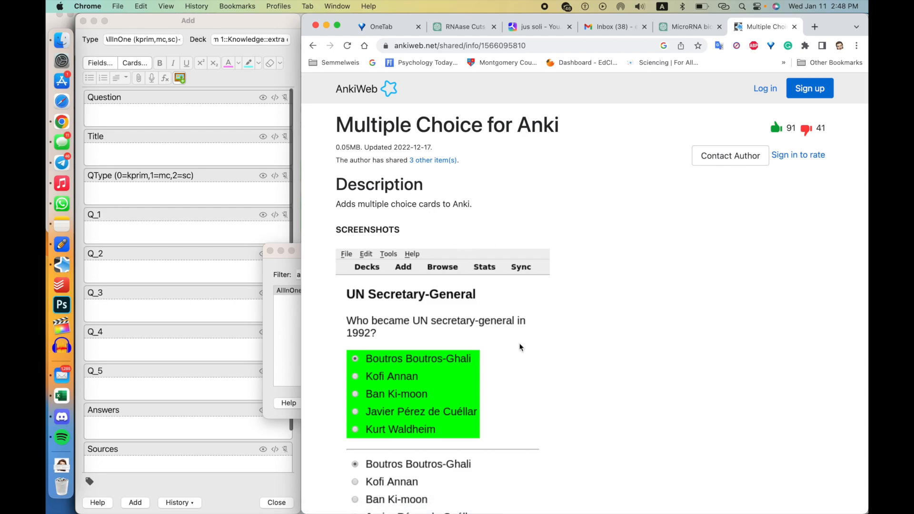
{"action": "scroll", "coordinate": [519, 347], "scroll_direction": "down", "scroll_amount": 20}
{"action": "scroll", "coordinate": [520, 346], "scroll_direction": "down", "scroll_amount": 10}
{"action": "scroll", "coordinate": [523, 333], "scroll_direction": "up", "scroll_amount": 10}
{"action": "scroll", "coordinate": [524, 325], "scroll_direction": "down", "scroll_amount": 1}
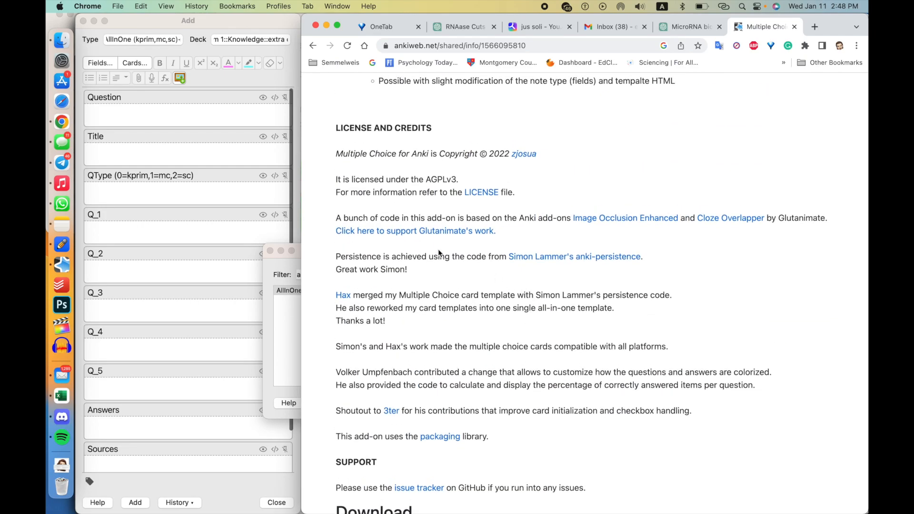
{"action": "scroll", "coordinate": [432, 332], "scroll_direction": "down", "scroll_amount": 5}
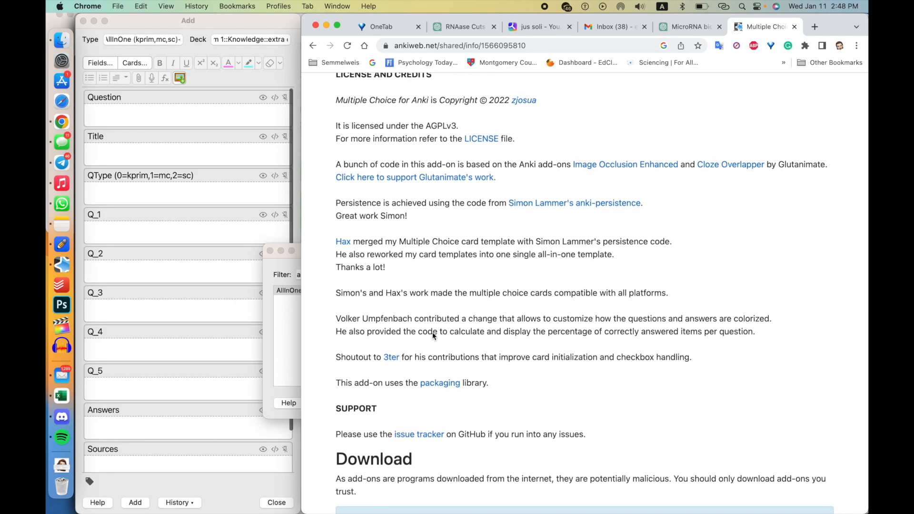
{"action": "scroll", "coordinate": [432, 332], "scroll_direction": "down", "scroll_amount": 5}
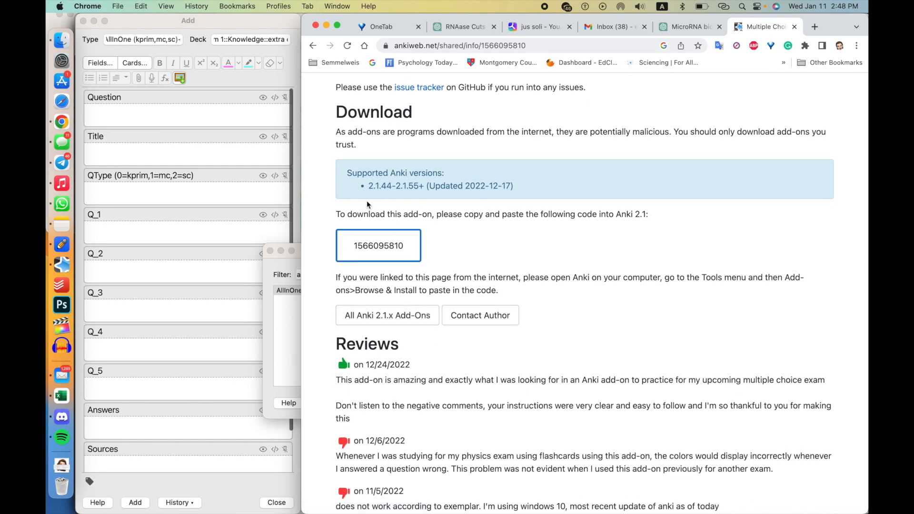
{"action": "left_click_drag", "start_coordinate": [354, 245], "coordinate": [429, 245]}
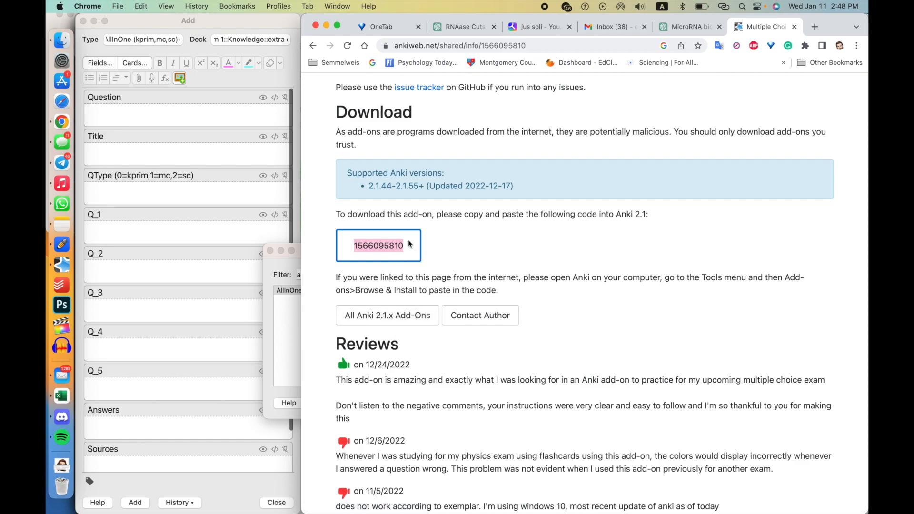
{"action": "left_click", "coordinate": [165, 25]}
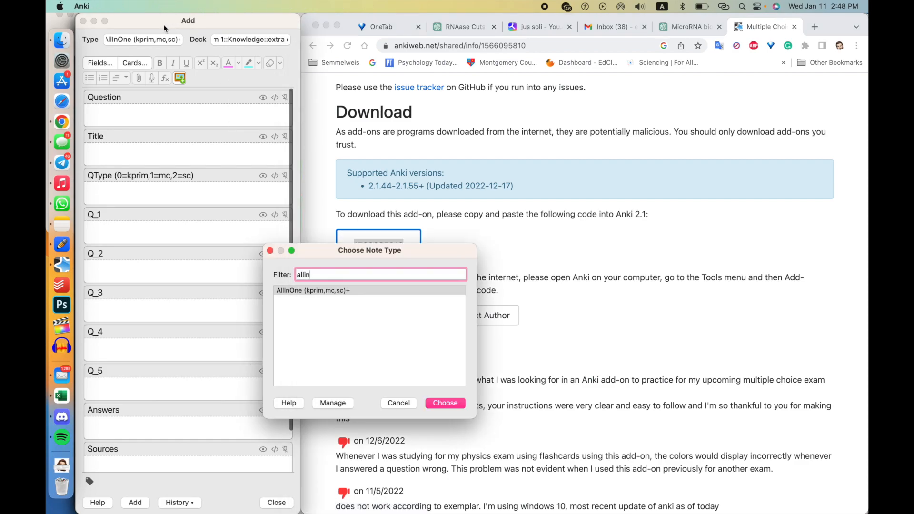
Dismiss the note type list, open the add-on code prompt from the Add-ons manager of Anki's main window, and close both without installing anything
{"action": "left_click", "coordinate": [394, 407]}
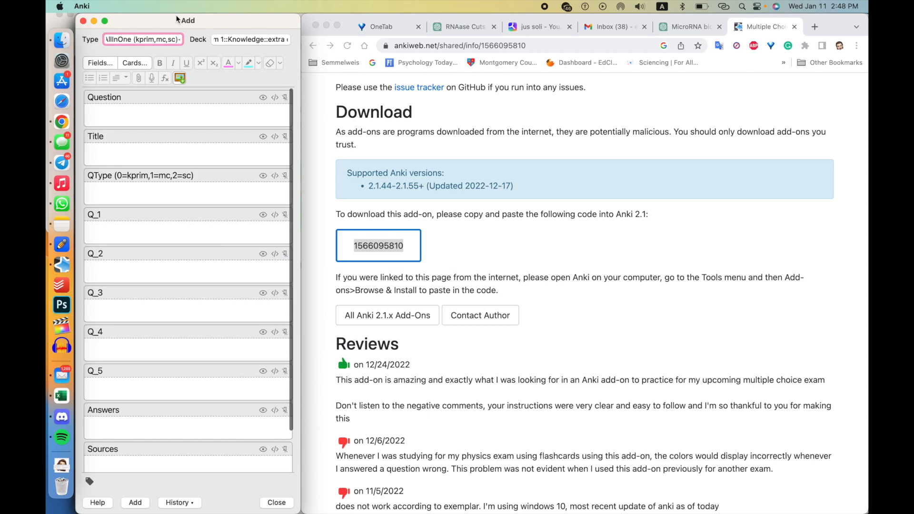
{"action": "key", "text": "ctrl+Up"}
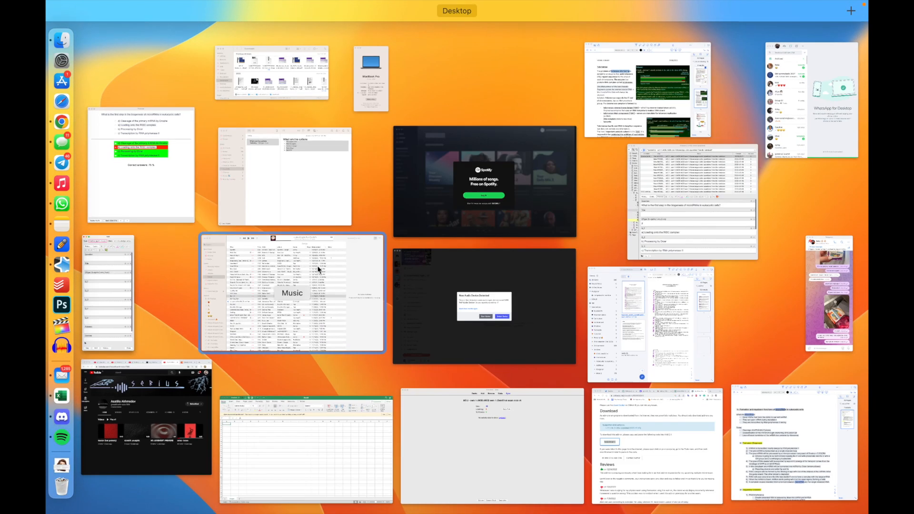
{"action": "left_click", "coordinate": [410, 440]}
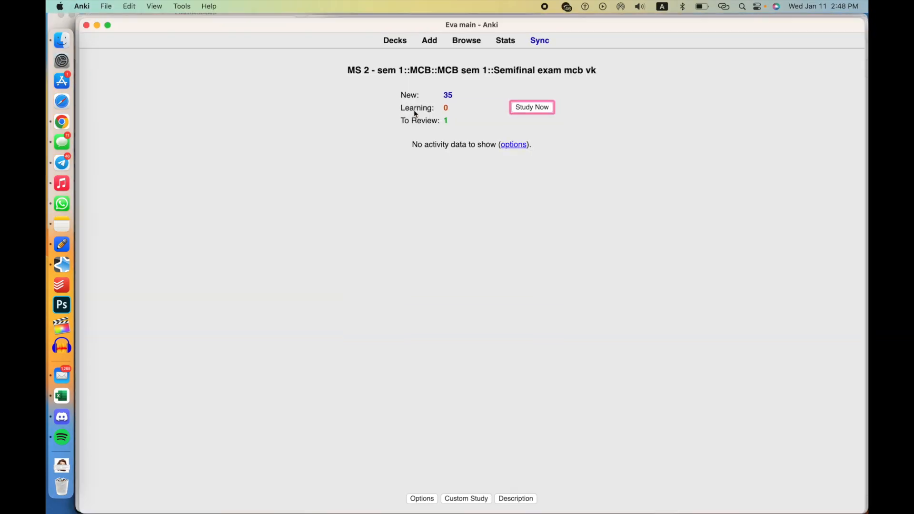
{"action": "left_click", "coordinate": [135, 4]}
{"action": "mouse_move", "coordinate": [176, 8]}
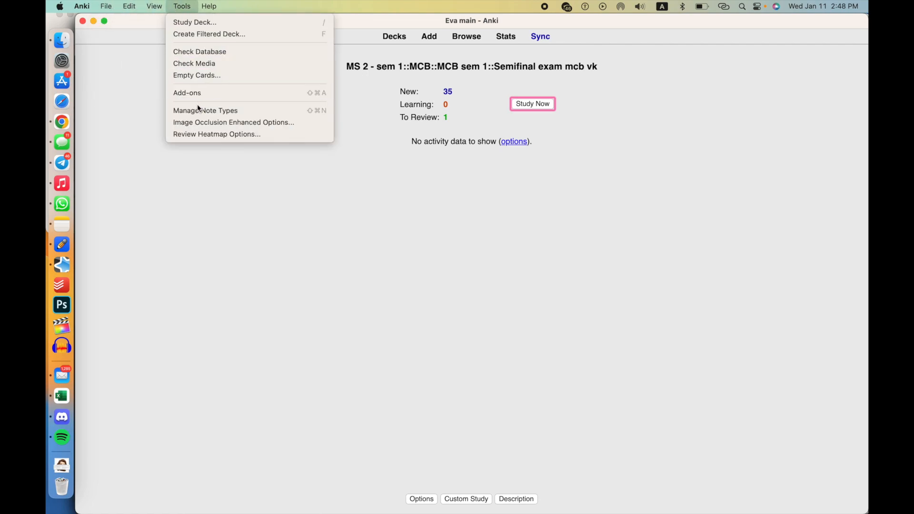
{"action": "left_click", "coordinate": [221, 94]}
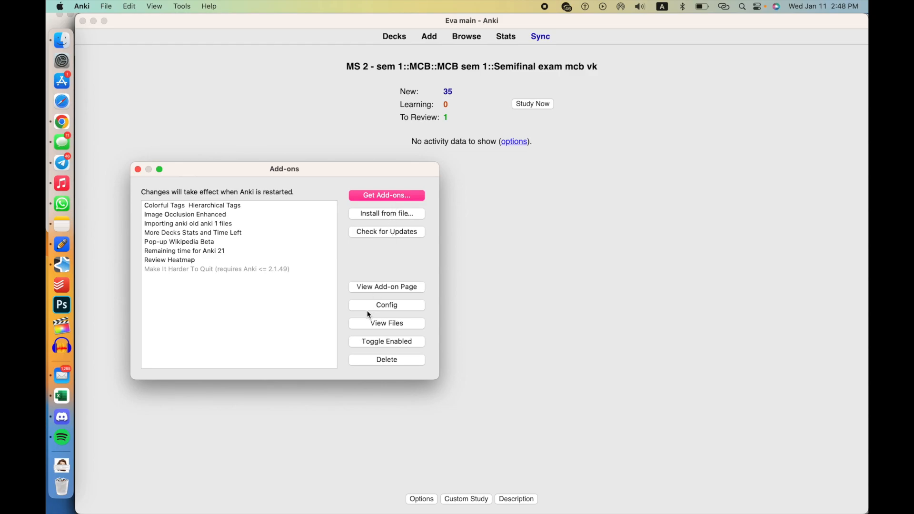
{"action": "left_click", "coordinate": [409, 200]}
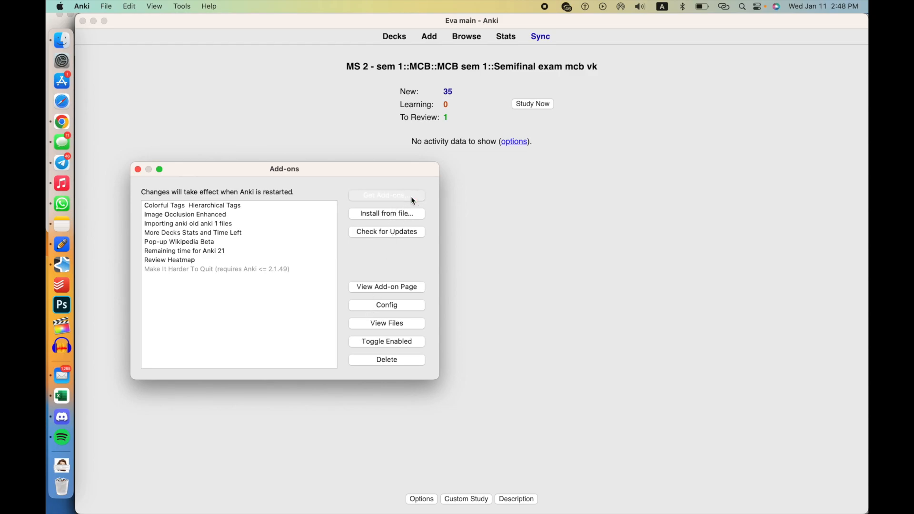
{"action": "left_click", "coordinate": [442, 345]}
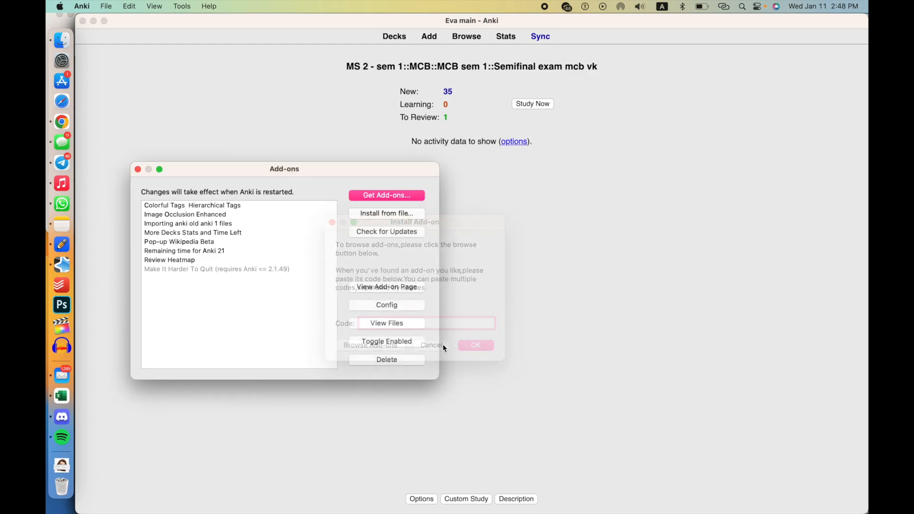
{"action": "left_click", "coordinate": [138, 169]}
Bring Anki's Add window back beside Chrome and return to the first generated multiple choice question in the ChatGPT conversation
{"action": "key", "text": "ctrl+Up"}
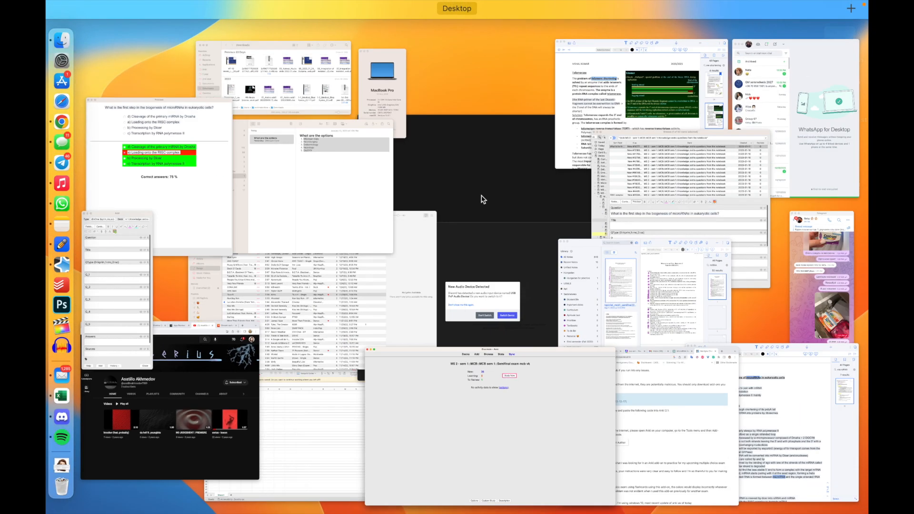
{"action": "left_click", "coordinate": [653, 453]}
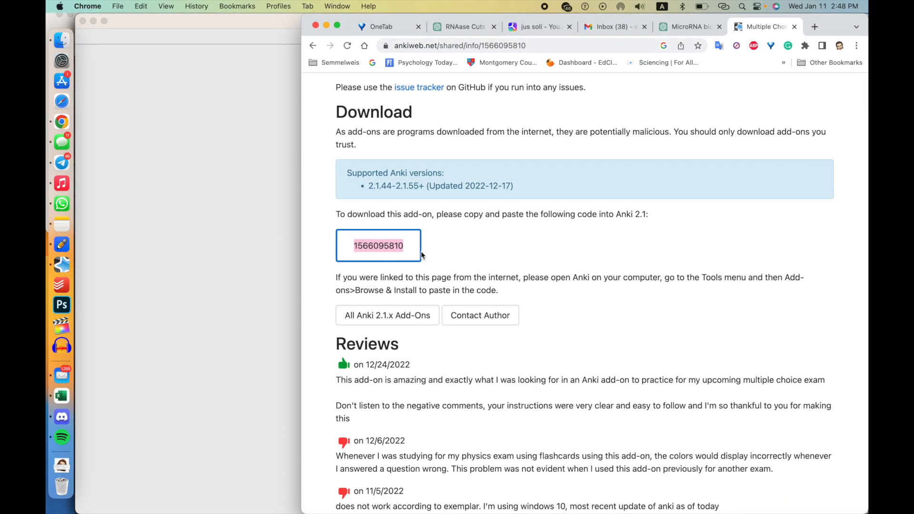
{"action": "left_click", "coordinate": [460, 248]}
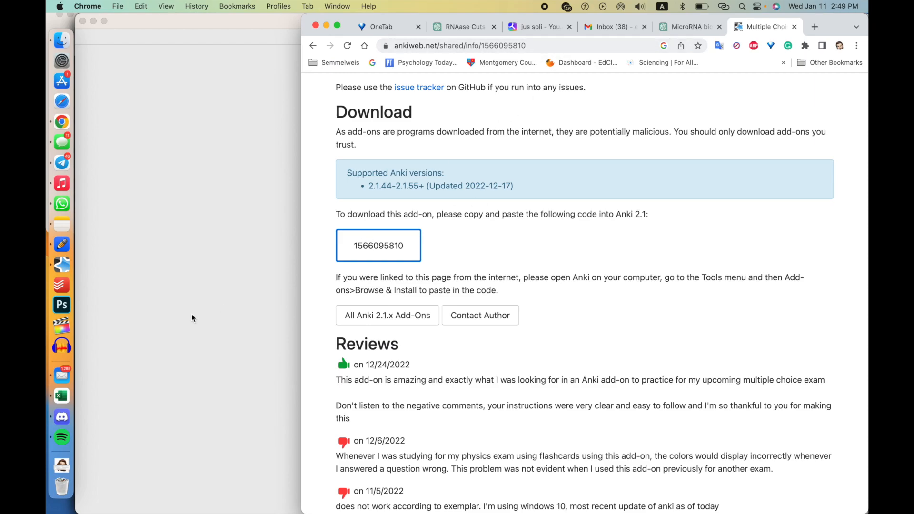
{"action": "key", "text": "ctrl+Up"}
{"action": "left_click", "coordinate": [119, 293]}
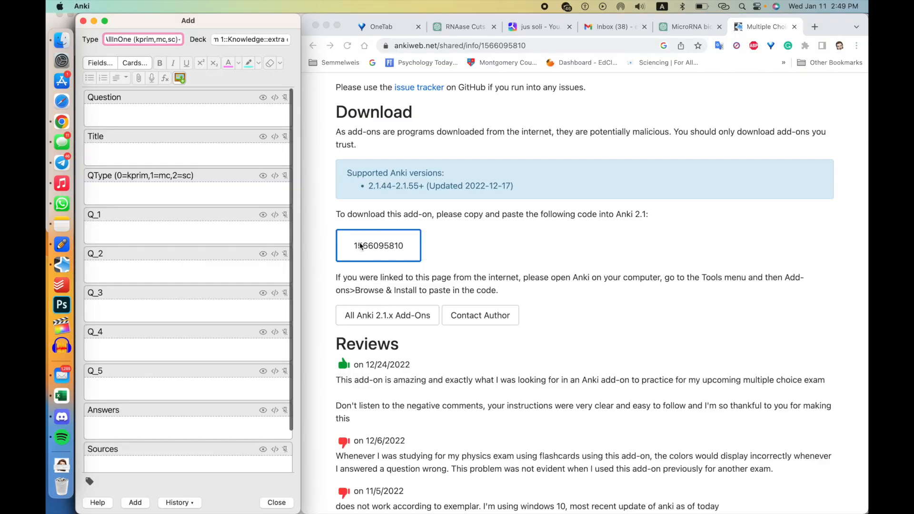
{"action": "left_click", "coordinate": [686, 28]}
{"action": "scroll", "coordinate": [581, 194], "scroll_direction": "up", "scroll_amount": 4}
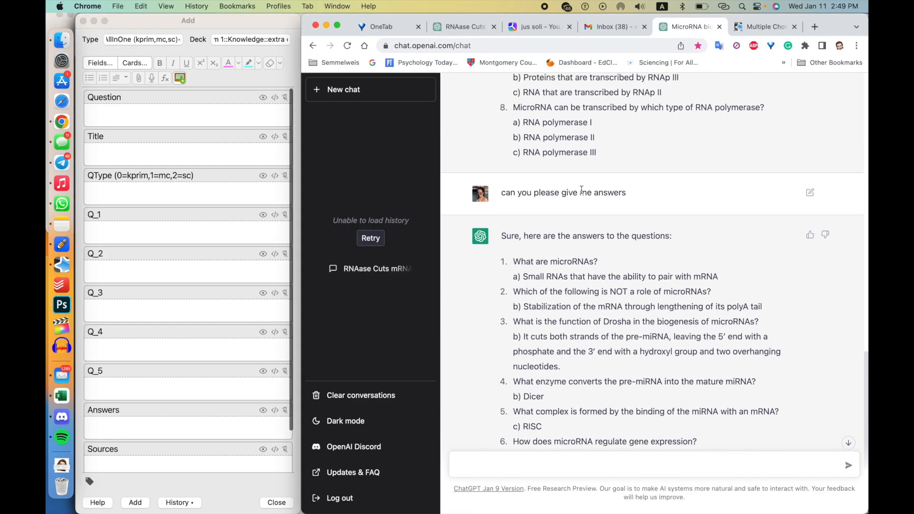
{"action": "scroll", "coordinate": [559, 247], "scroll_direction": "up", "scroll_amount": 10}
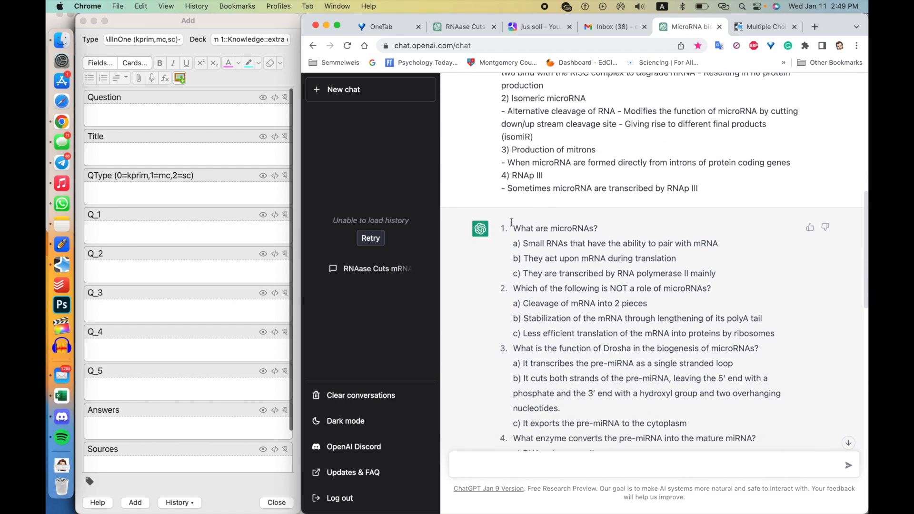
Reapply the AllInOne (kprim,mc,sc)+ note type to the new card and view the deck list without choosing another deck
{"action": "left_click", "coordinate": [229, 113]}
{"action": "left_click", "coordinate": [143, 39]}
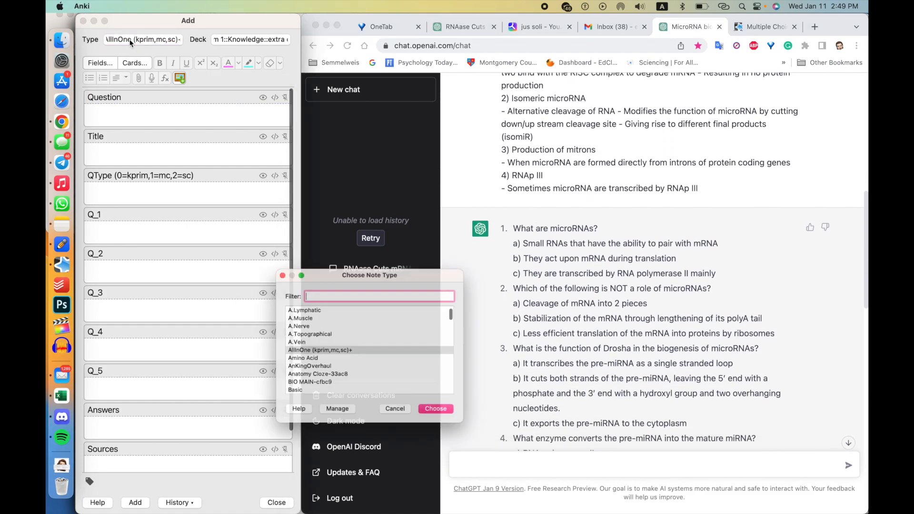
{"action": "left_click", "coordinate": [444, 418]}
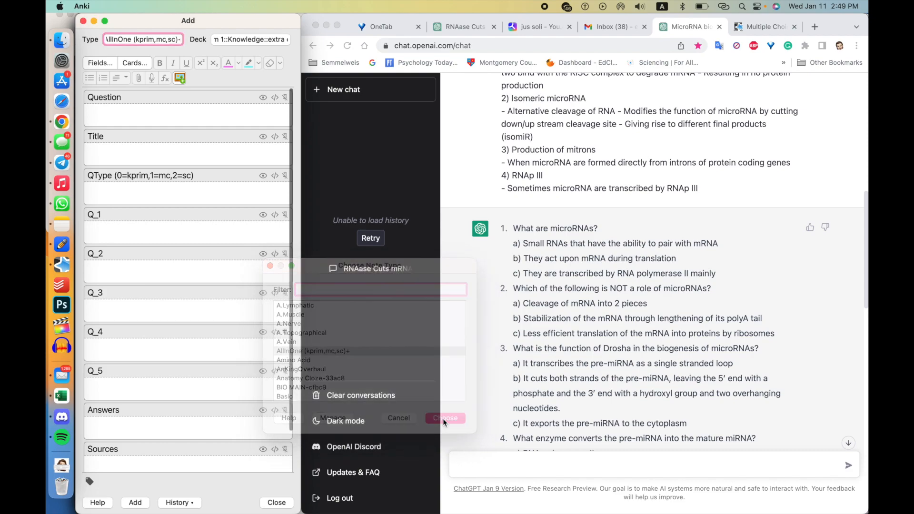
{"action": "left_click", "coordinate": [265, 39]}
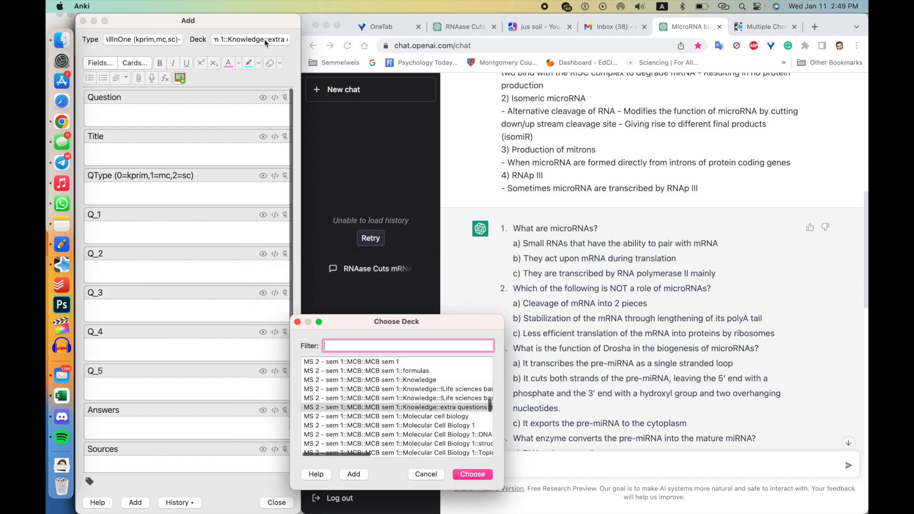
{"action": "key", "text": "Escape"}
Tag the new card with "mc", discarding the autocompleted AK_Step1 tag
{"action": "left_click", "coordinate": [202, 480]}
{"action": "type", "text": "mic"}
{"action": "key", "text": "Tab"}
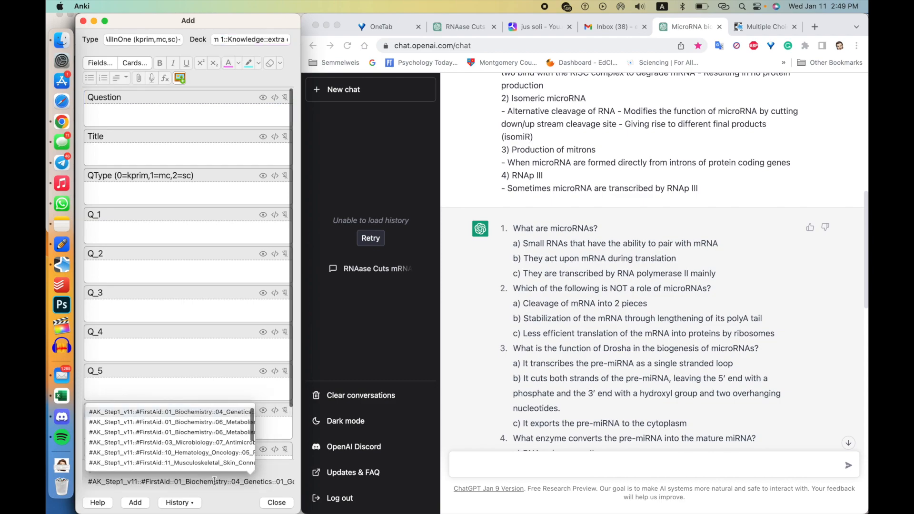
{"action": "key", "text": "super+a"}
{"action": "key", "text": "BackSpace"}
{"action": "type", "text": "m"}
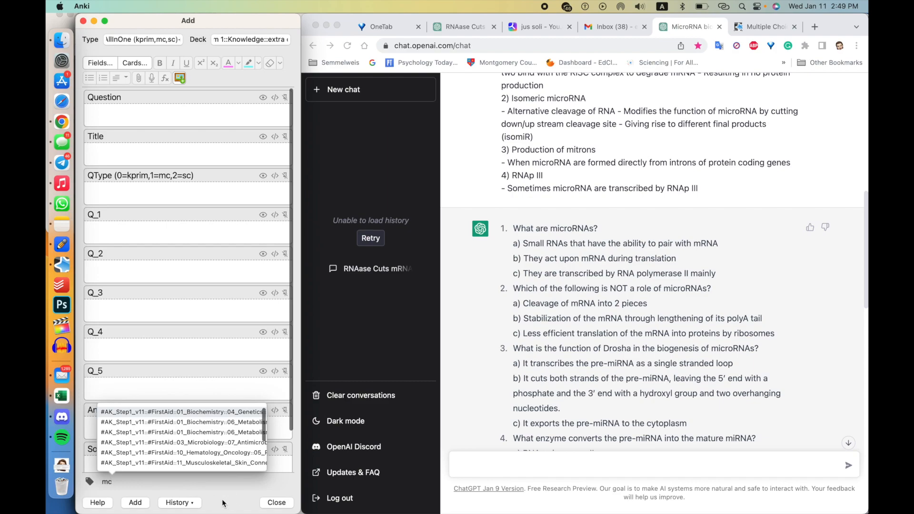
{"action": "left_click", "coordinate": [232, 183]}
Copy "What are microRNAs?" from the ChatGPT question list into the card's Question field
{"action": "left_click", "coordinate": [209, 115]}
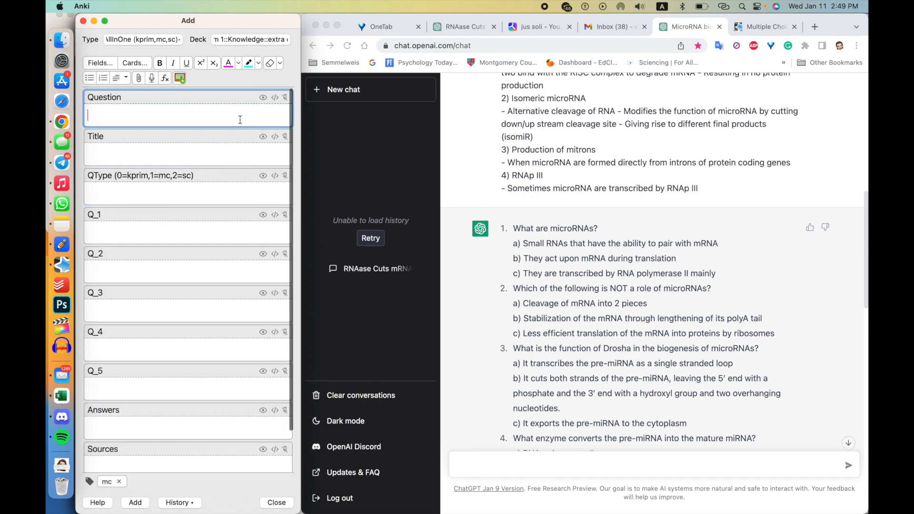
{"action": "left_click", "coordinate": [687, 247]}
{"action": "left_click_drag", "start_coordinate": [513, 229], "coordinate": [597, 229]}
{"action": "key", "text": "super+c"}
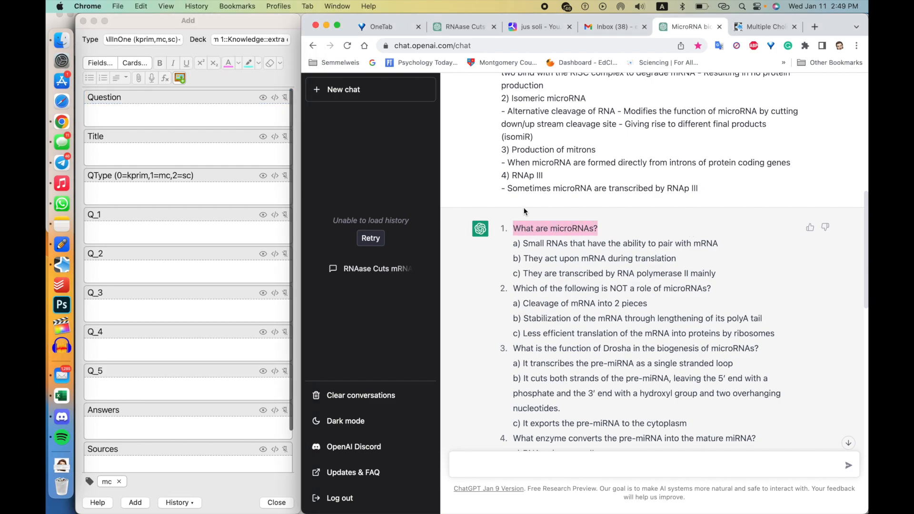
{"action": "left_click", "coordinate": [191, 134]}
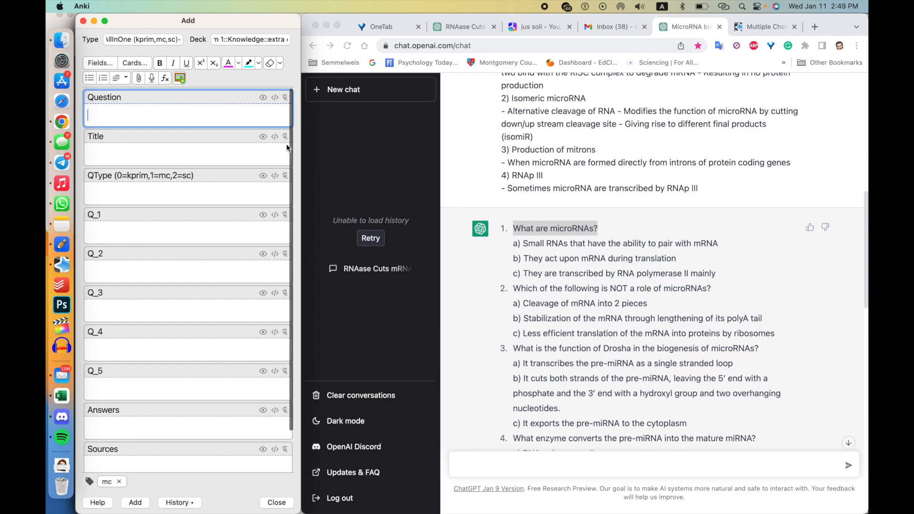
{"action": "key", "text": "super+v"}
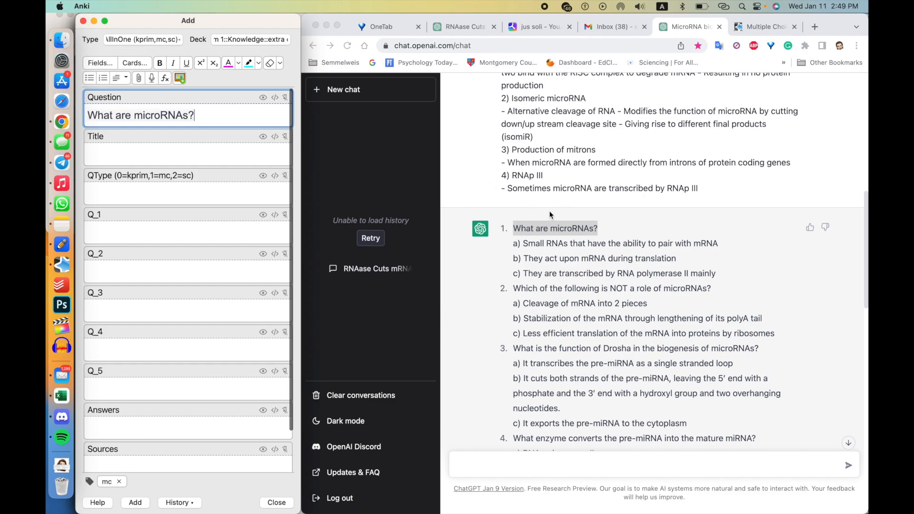
Title the card "Formation and regulation of miRNA" and set its QType to 2 for single choice
{"action": "left_click", "coordinate": [167, 193]}
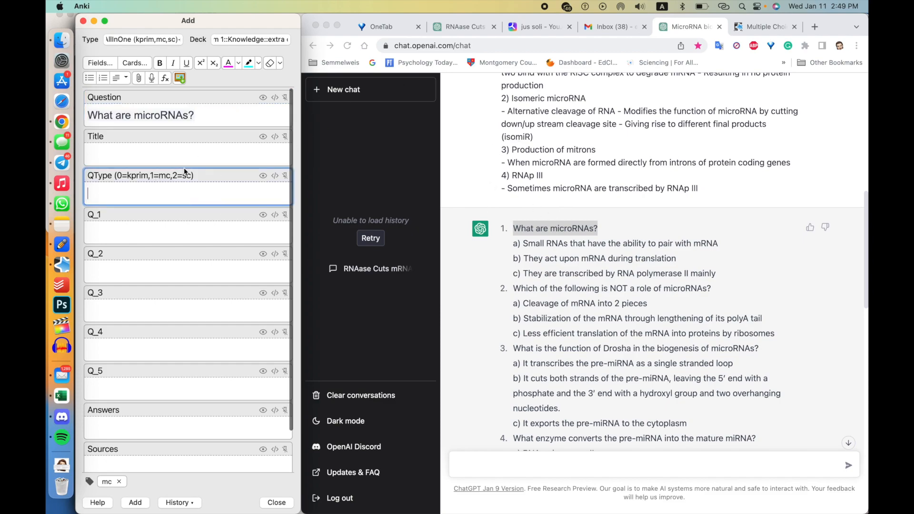
{"action": "left_click", "coordinate": [190, 130]}
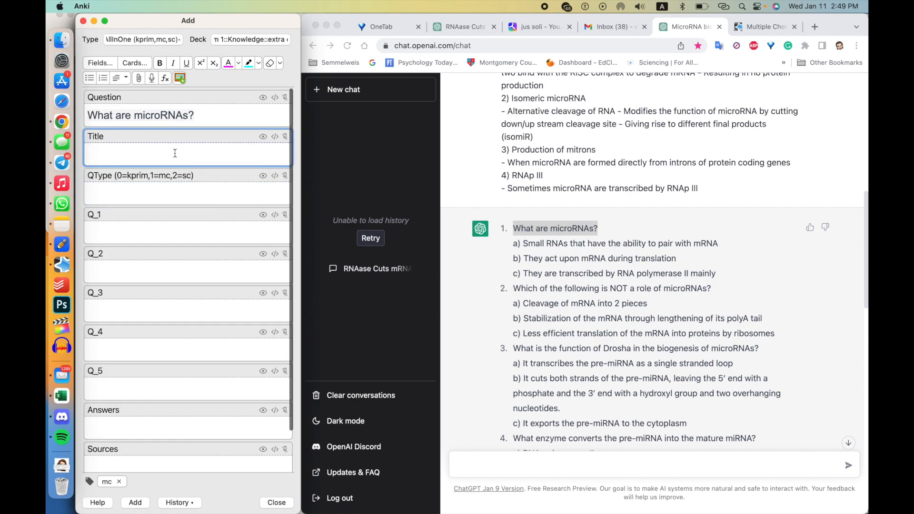
{"action": "left_click_drag", "start_coordinate": [214, 118], "coordinate": [89, 115]}
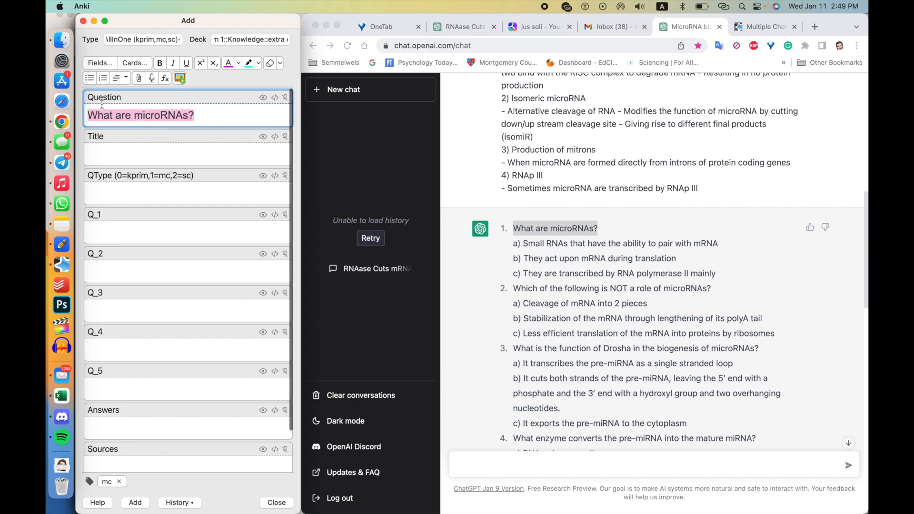
{"action": "left_click", "coordinate": [201, 147]}
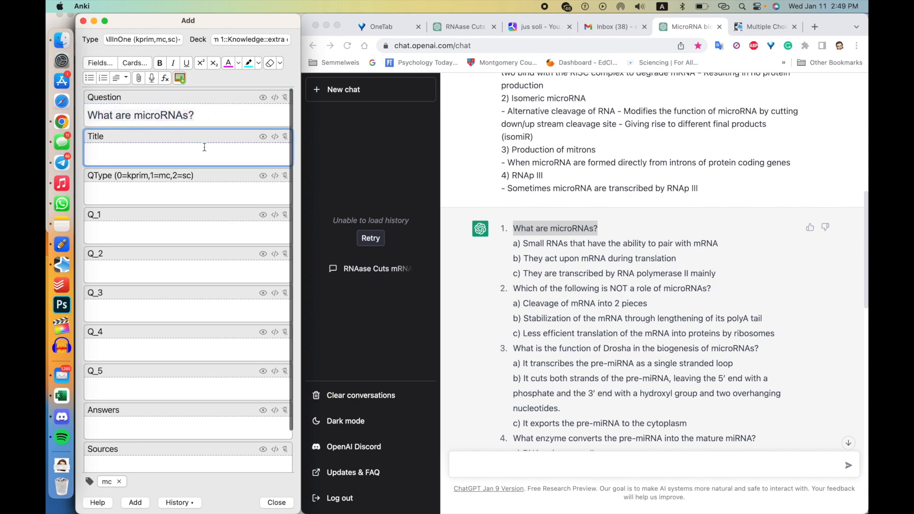
{"action": "type", "text": "Fromation"}
{"action": "key", "text": "super+a"}
{"action": "type", "text": "Formation and regulation "}
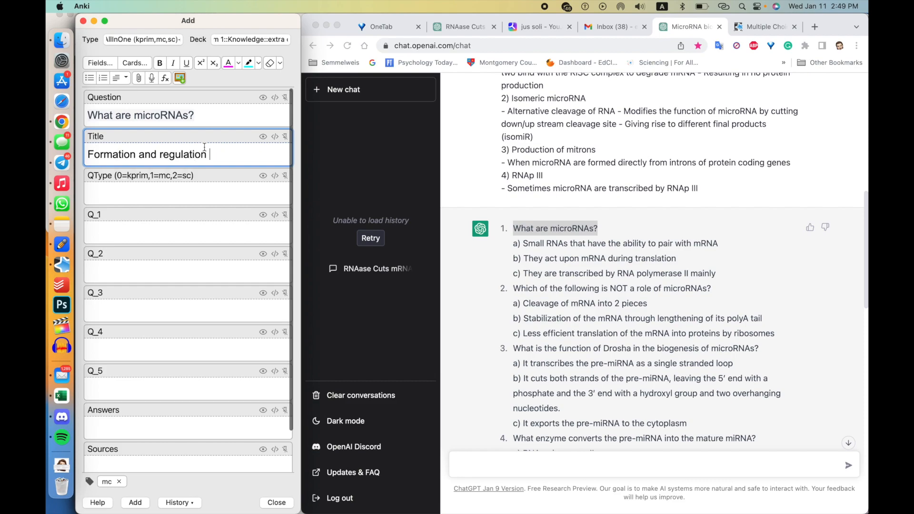
{"action": "type", "text": "of miRNA?"}
{"action": "key", "text": "BackSpace"}
{"action": "left_click", "coordinate": [161, 203]}
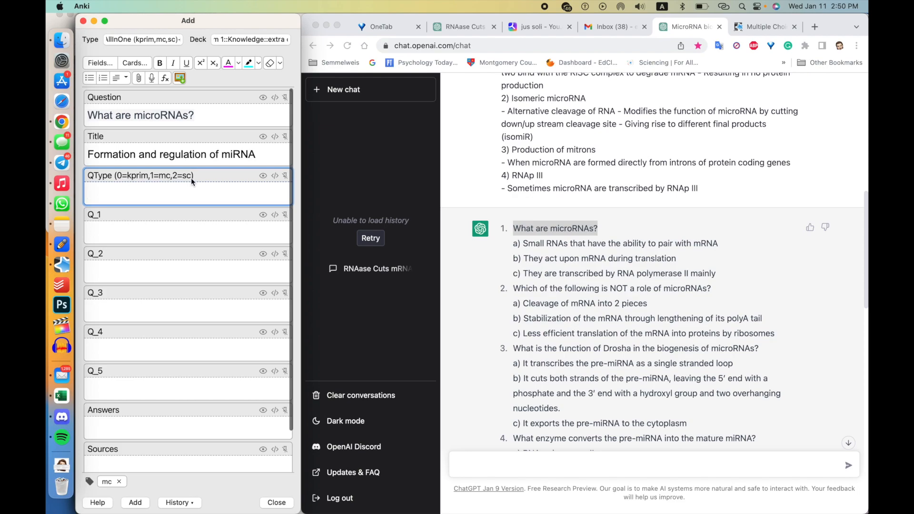
{"action": "type", "text": "2"}
Copy all three answer options of the first question from ChatGPT into the card's Q_1 field
{"action": "left_click", "coordinate": [169, 228]}
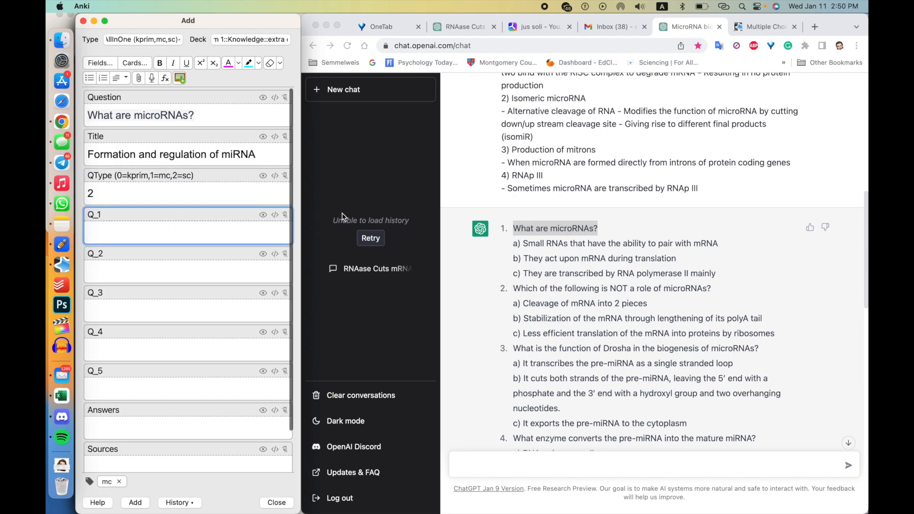
{"action": "left_click", "coordinate": [552, 255]}
{"action": "left_click_drag", "start_coordinate": [522, 243], "coordinate": [724, 268]}
{"action": "key", "text": "super+c"}
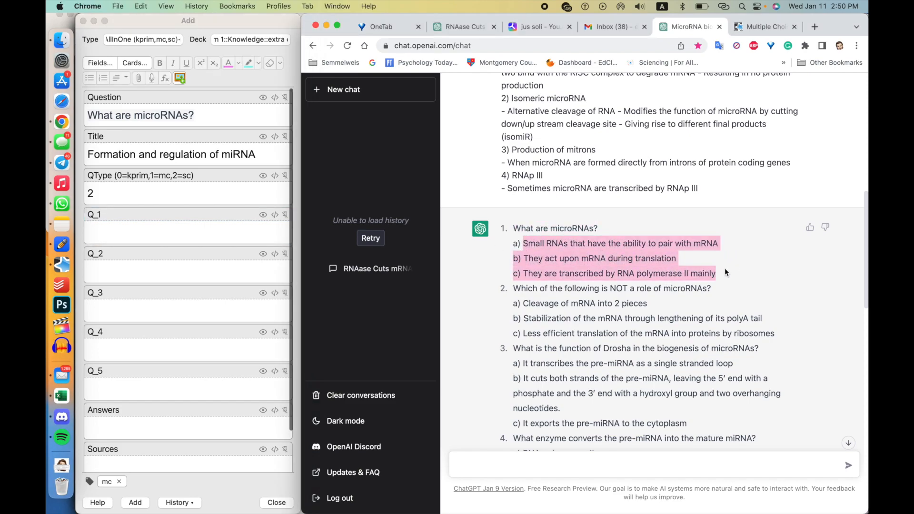
{"action": "left_click", "coordinate": [215, 231]}
{"action": "key", "text": "super+v"}
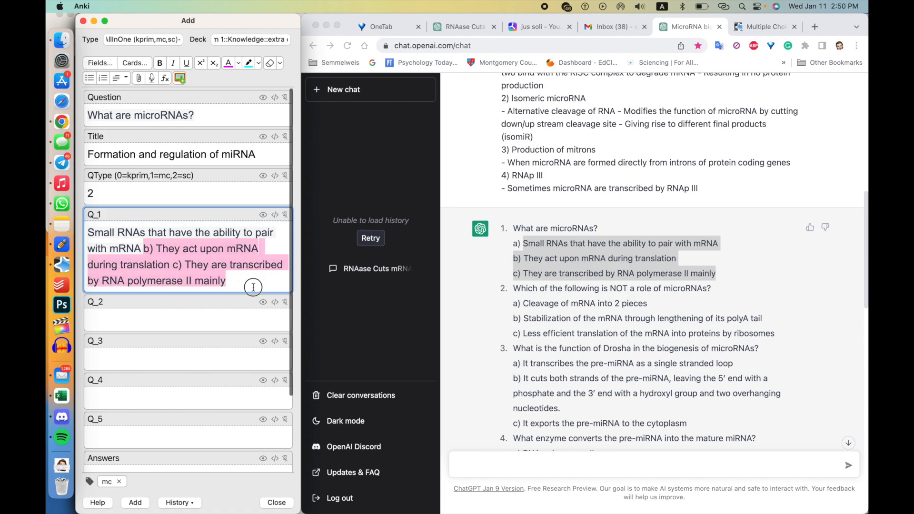
Move options b and c out of Q_1 into Q_2 and remove the leading "b)" label
{"action": "key", "text": "super+x"}
{"action": "left_click", "coordinate": [217, 297]}
{"action": "key", "text": "super+v"}
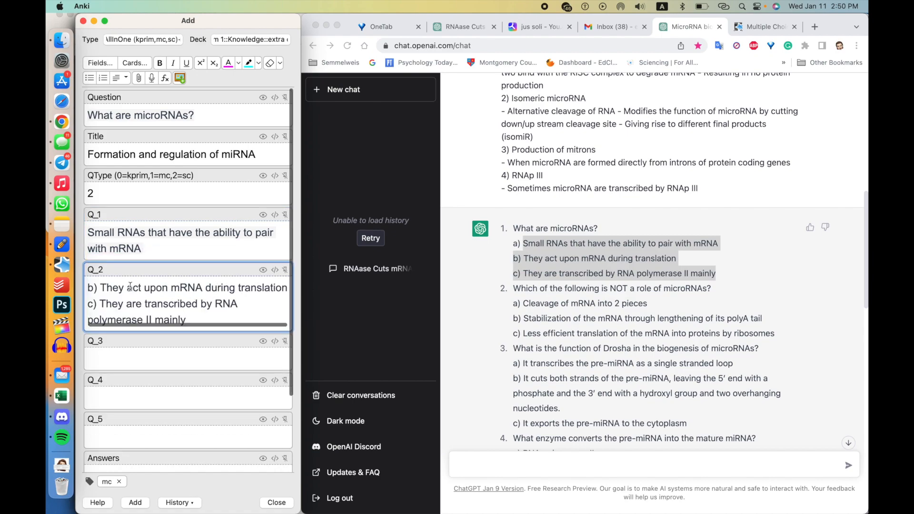
{"action": "left_click_drag", "start_coordinate": [112, 287], "coordinate": [88, 288]}
{"action": "key", "text": "BackSpace"}
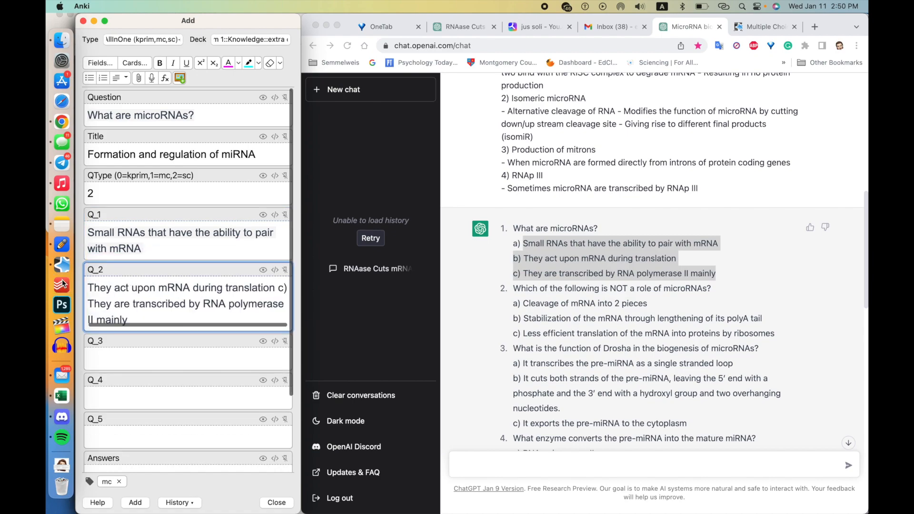
Move option c out of Q_2 into Q_3 and remove its "c)" label
{"action": "left_click_drag", "start_coordinate": [279, 288], "coordinate": [277, 329]}
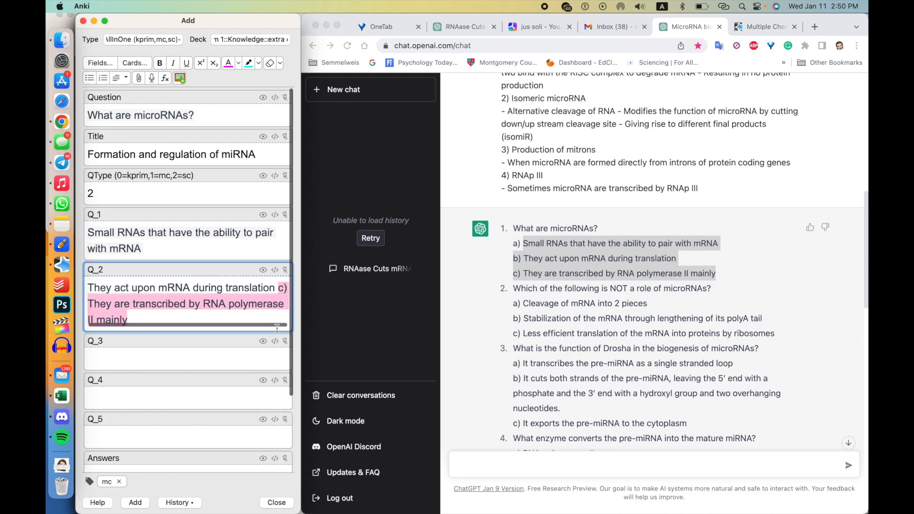
{"action": "key", "text": "super+x"}
{"action": "left_click", "coordinate": [224, 326]}
{"action": "key", "text": "super+v"}
{"action": "left_click_drag", "start_coordinate": [111, 327], "coordinate": [87, 327]}
{"action": "key", "text": "BackSpace"}
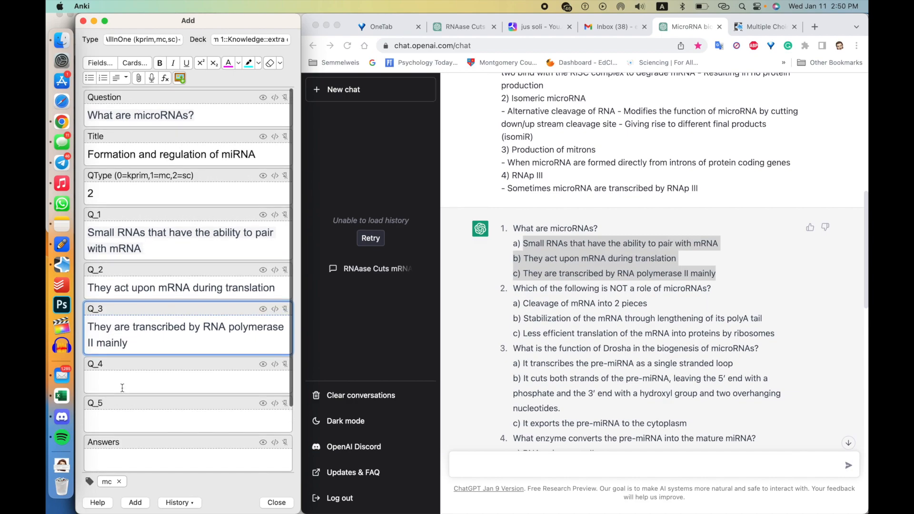
Check ChatGPT's answer to the first question and enter 100 in the card's Answers field
{"action": "left_click", "coordinate": [150, 287]}
{"action": "left_click", "coordinate": [588, 321]}
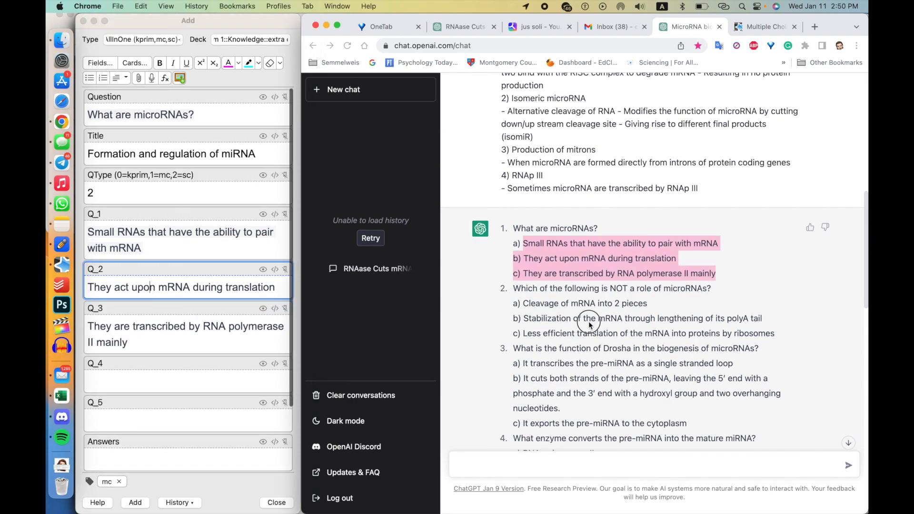
{"action": "scroll", "coordinate": [588, 321], "scroll_direction": "down", "scroll_amount": 10}
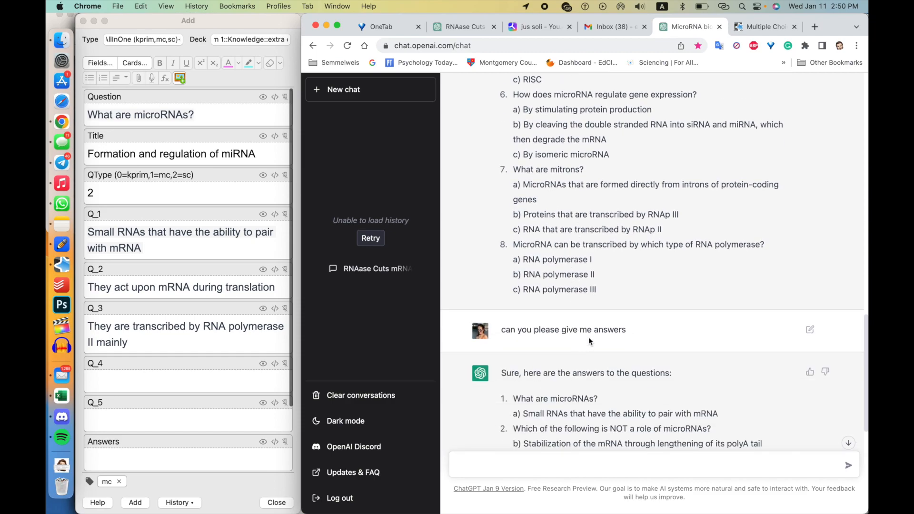
{"action": "scroll", "coordinate": [588, 337], "scroll_direction": "down", "scroll_amount": 5}
{"action": "left_click_drag", "start_coordinate": [547, 218], "coordinate": [674, 216]}
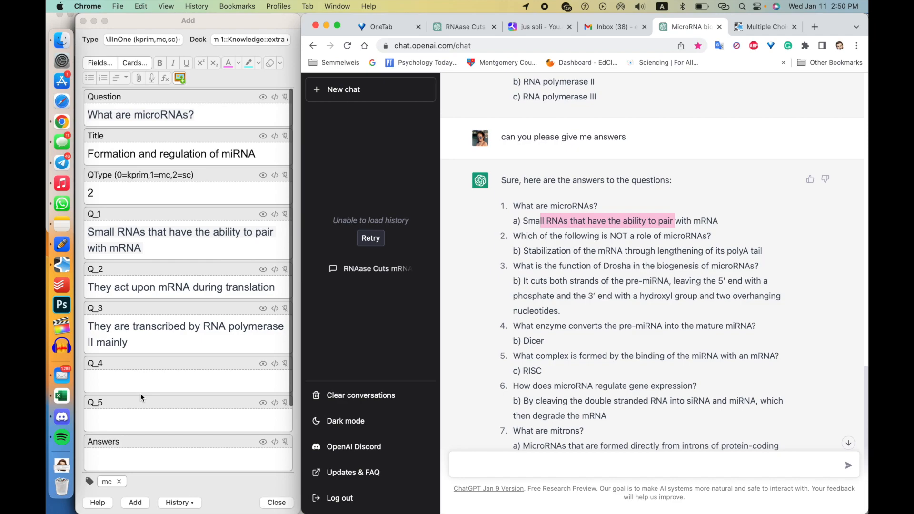
{"action": "scroll", "coordinate": [196, 387], "scroll_direction": "down", "scroll_amount": 2}
{"action": "left_click", "coordinate": [181, 413]}
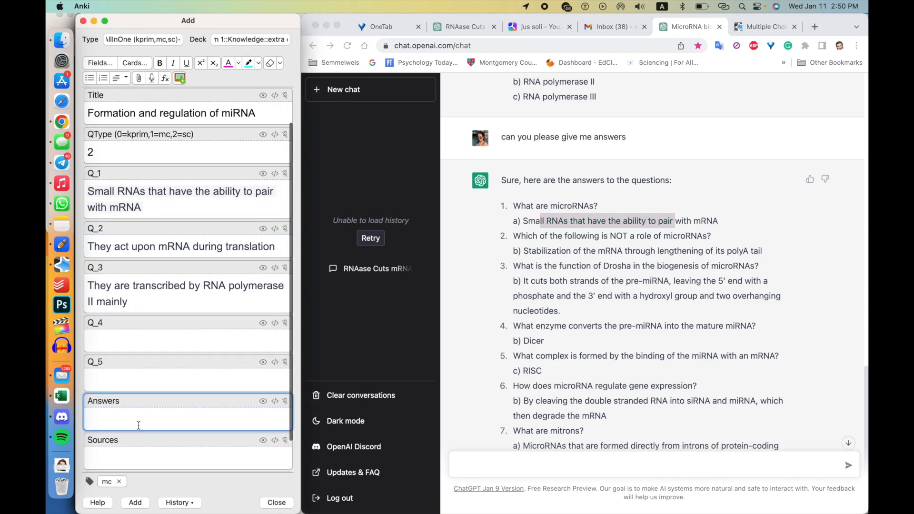
{"action": "type", "text": "100"}
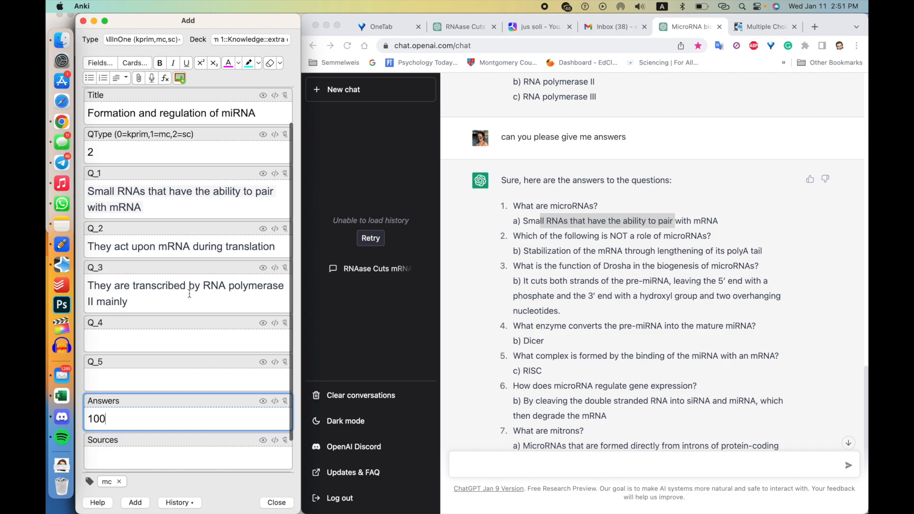
Review the card's remaining fields and add the finished "What are microRNAs?" card to the deck
{"action": "scroll", "coordinate": [191, 400], "scroll_direction": "down", "scroll_amount": 2}
{"action": "left_click", "coordinate": [179, 435]}
{"action": "left_click", "coordinate": [177, 417]}
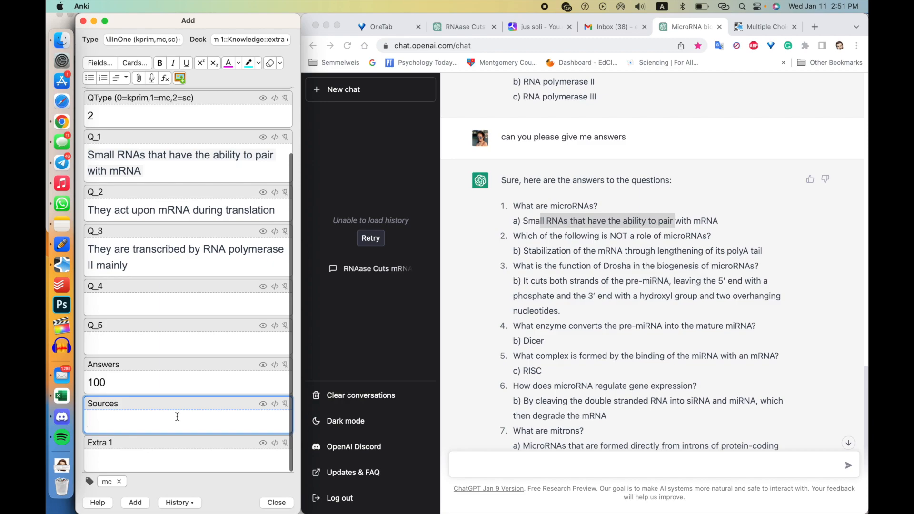
{"action": "scroll", "coordinate": [193, 297], "scroll_direction": "up", "scroll_amount": 4}
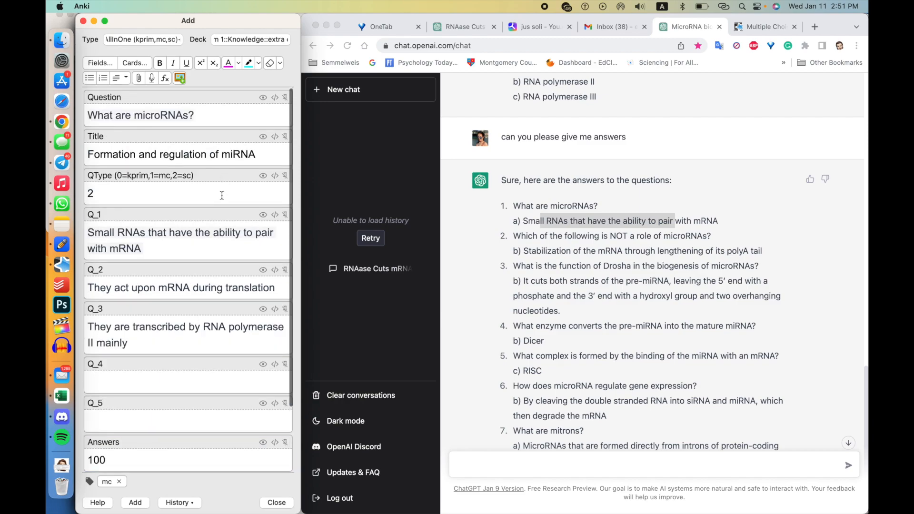
{"action": "left_click", "coordinate": [207, 117]}
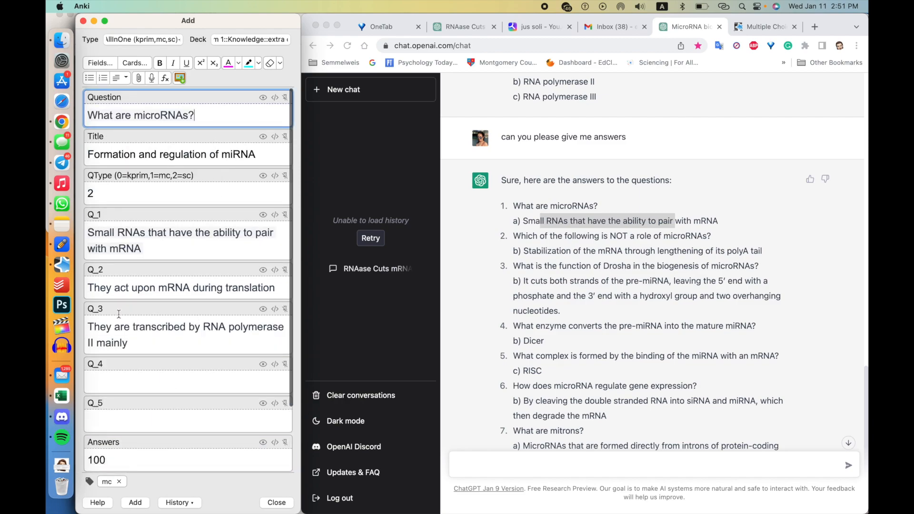
{"action": "left_click", "coordinate": [133, 502]}
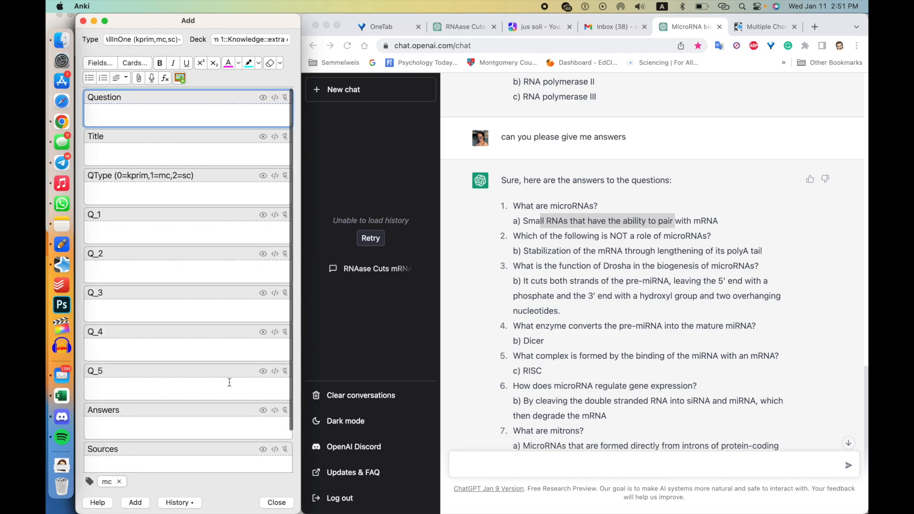
Switch to Anki's card browser and rerun the search for the "extra questions from the notebook" deck
{"action": "key", "text": "ctrl+Up"}
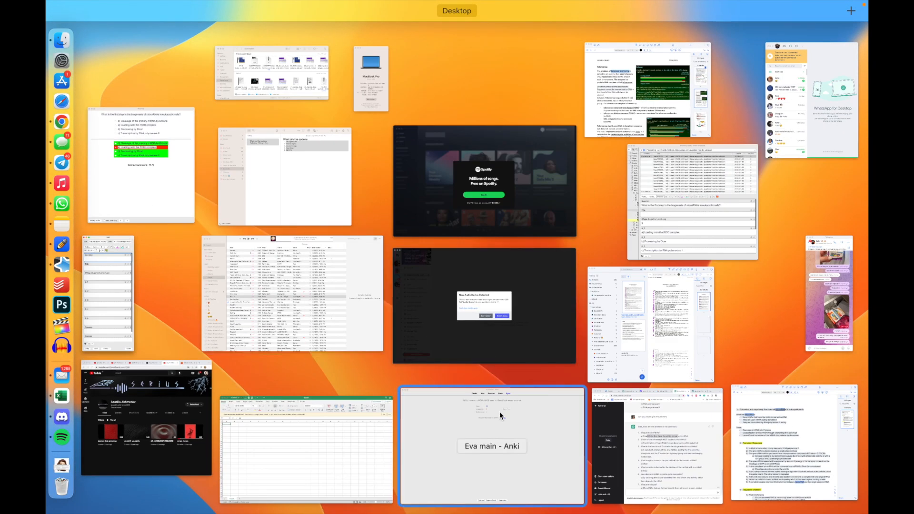
{"action": "left_click", "coordinate": [687, 266]}
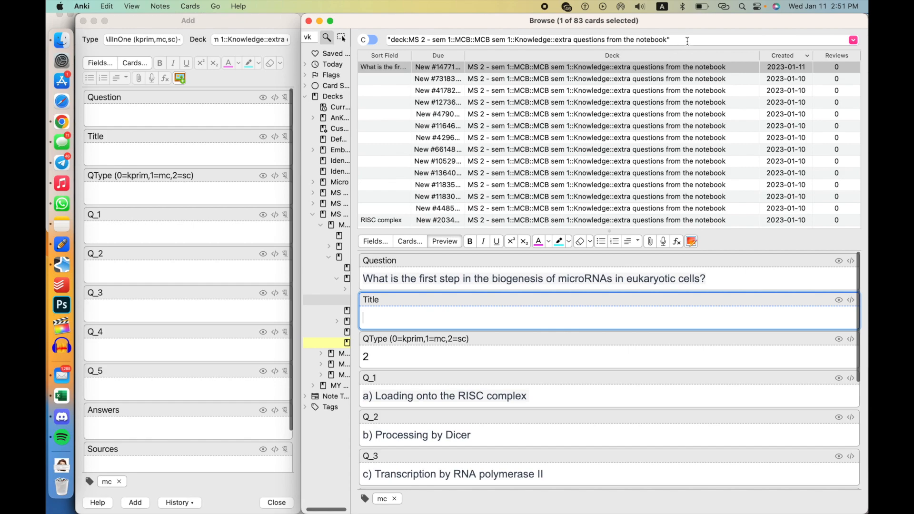
{"action": "left_click", "coordinate": [687, 41]}
{"action": "key", "text": "Return"}
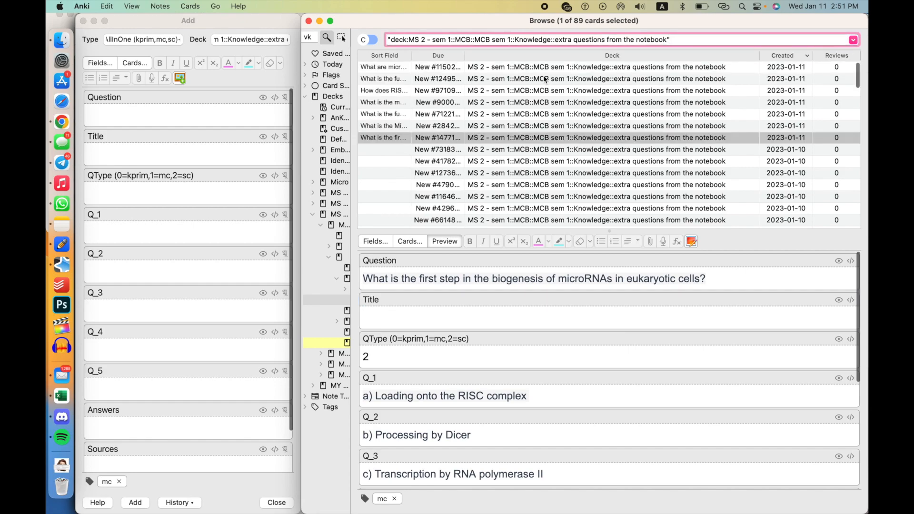
{"action": "left_click", "coordinate": [551, 57]}
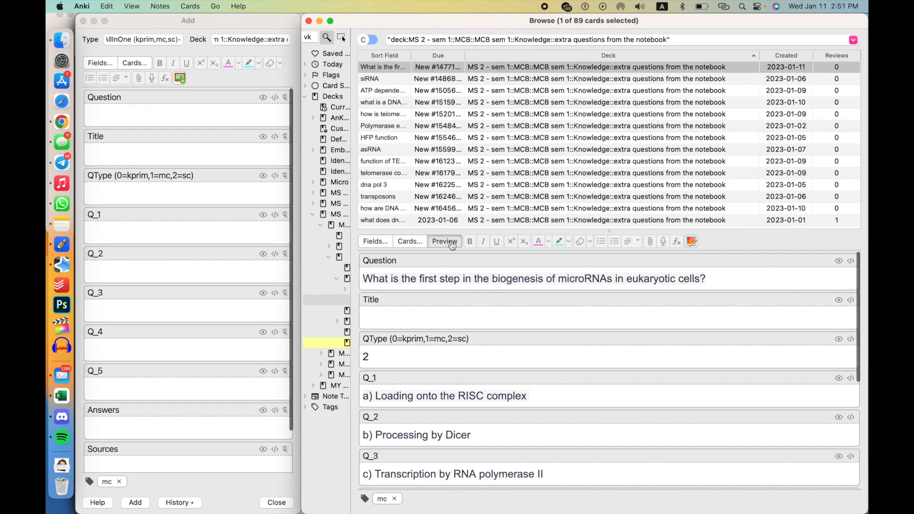
{"action": "left_click", "coordinate": [496, 93]}
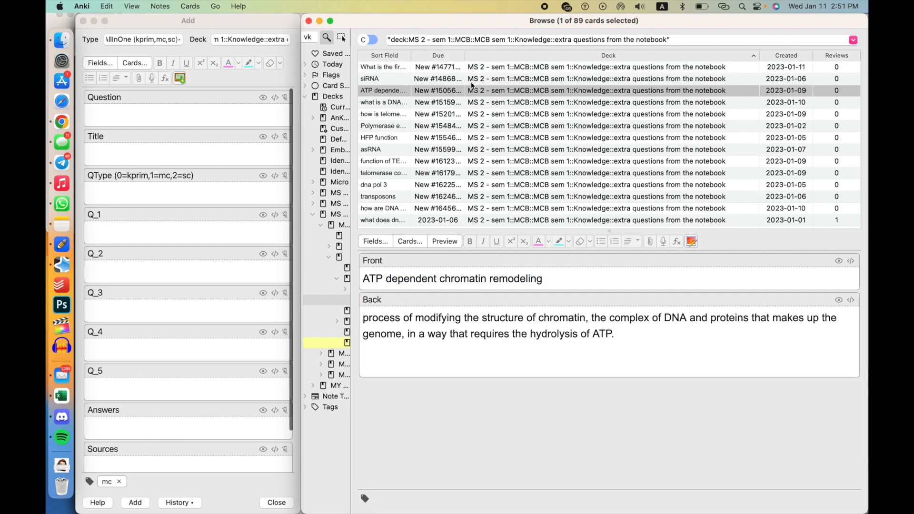
{"action": "scroll", "coordinate": [464, 79], "scroll_direction": "up", "scroll_amount": 5}
{"action": "scroll", "coordinate": [459, 71], "scroll_direction": "up", "scroll_amount": 15}
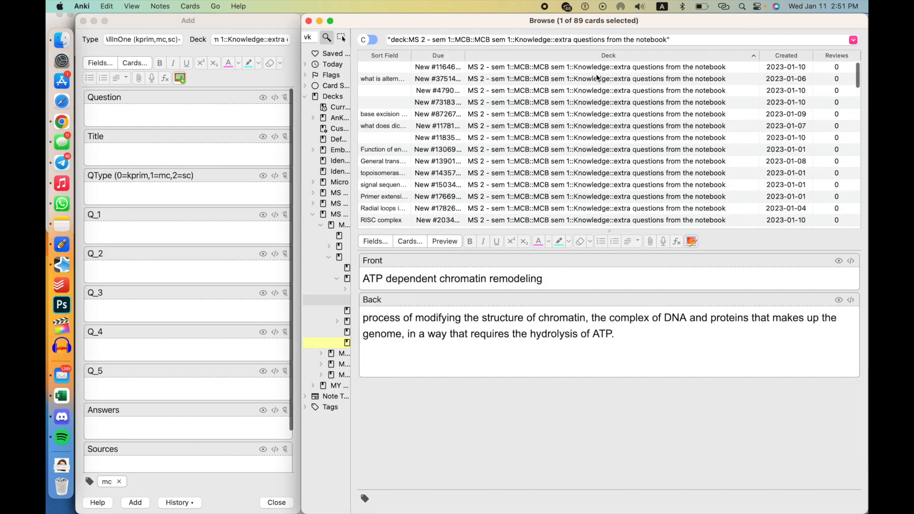
{"action": "left_click", "coordinate": [555, 78]}
{"action": "left_click", "coordinate": [557, 67]}
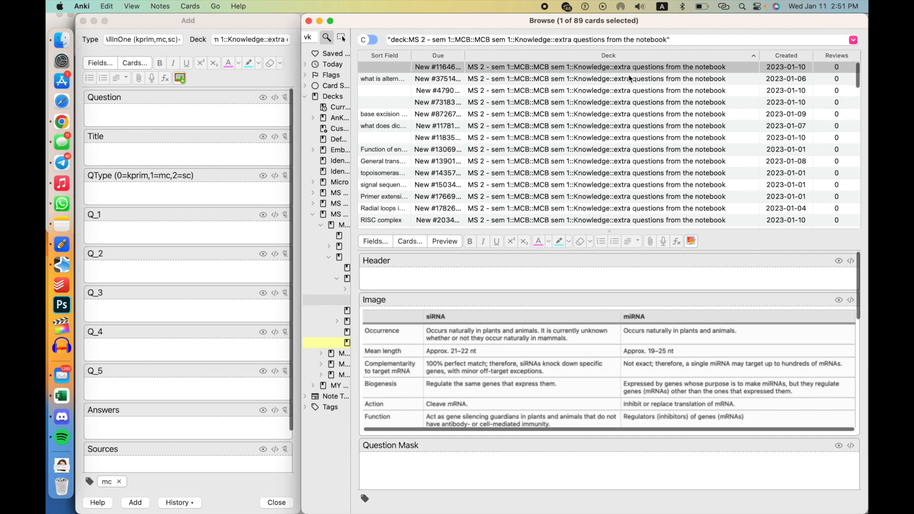
{"action": "left_click", "coordinate": [685, 39]}
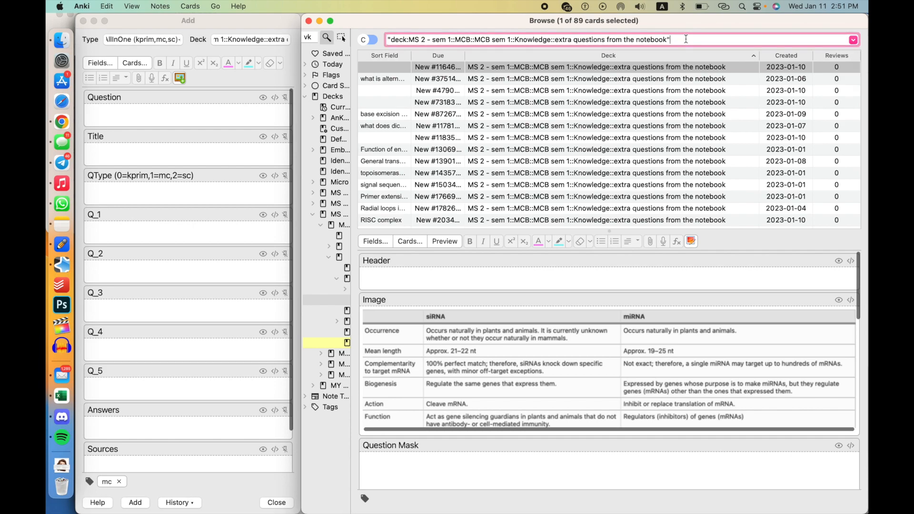
Sort the cards by creation date with the newest first and preview both sides of the "What are microRNAs?" card
{"action": "left_click", "coordinate": [786, 55]}
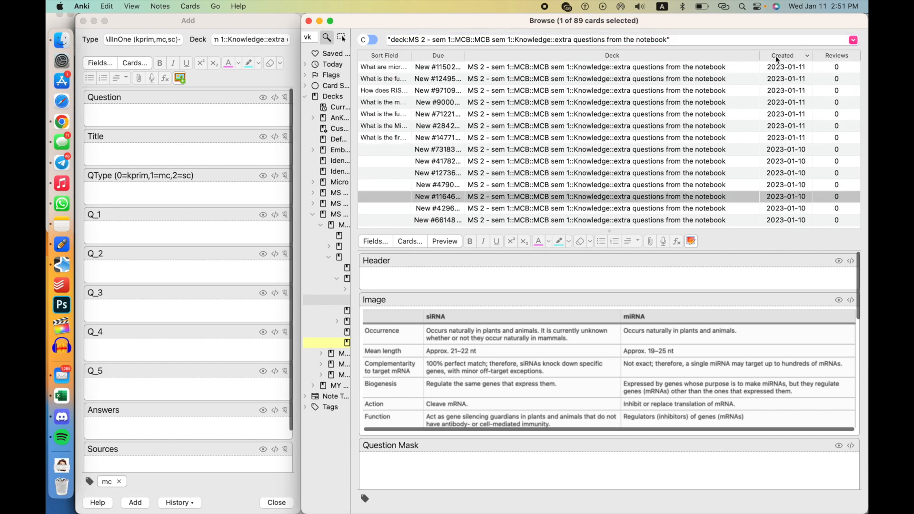
{"action": "left_click", "coordinate": [744, 70]}
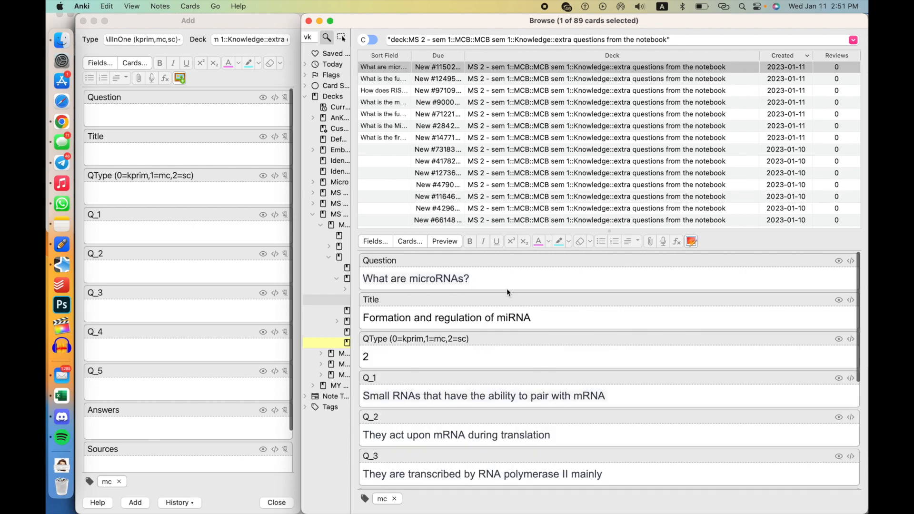
{"action": "left_click", "coordinate": [444, 242]}
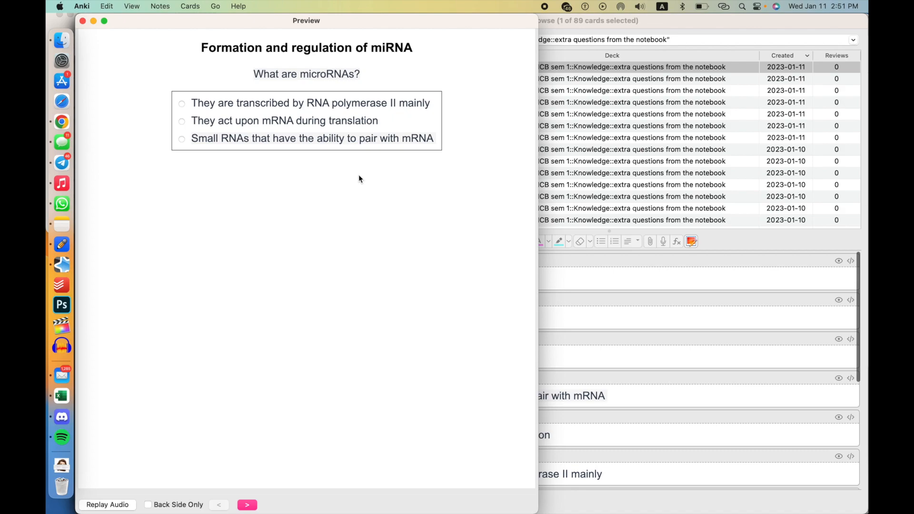
{"action": "key", "text": "Right"}
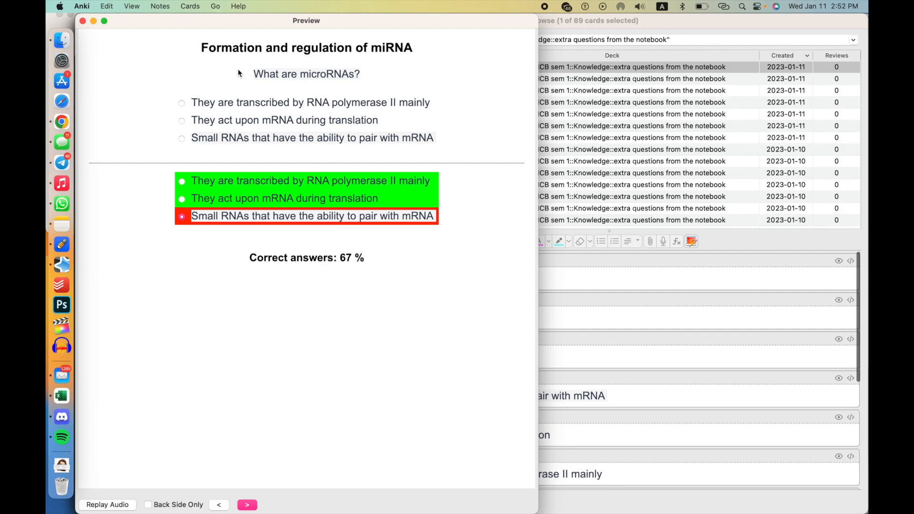
{"action": "left_click", "coordinate": [82, 21]}
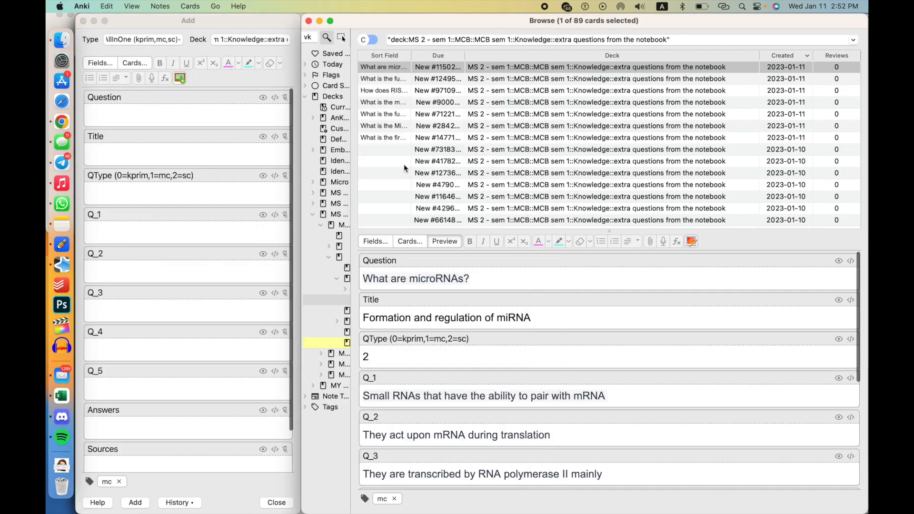
Switch to Chrome and return to the ChatGPT conversation with the microRNA questions and answers
{"action": "key", "text": "ctrl+Up"}
{"action": "left_click", "coordinate": [613, 205]}
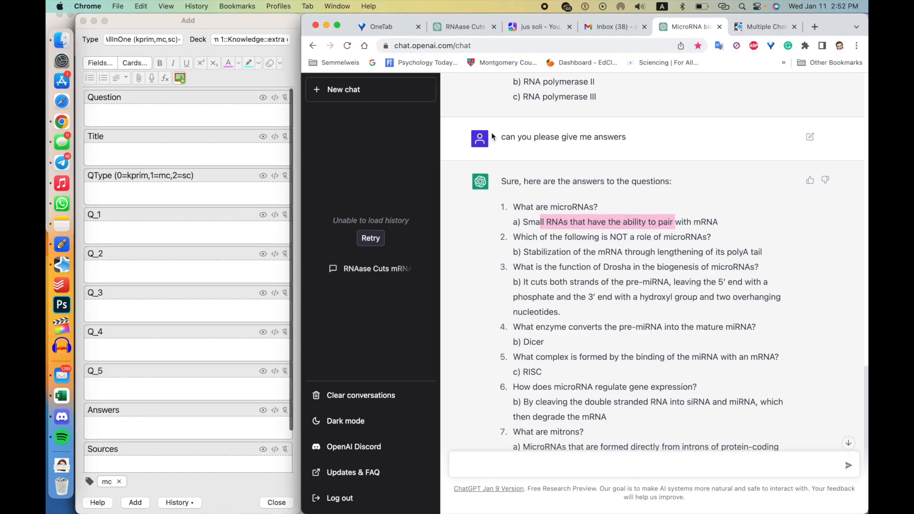
{"action": "left_click", "coordinate": [481, 29]}
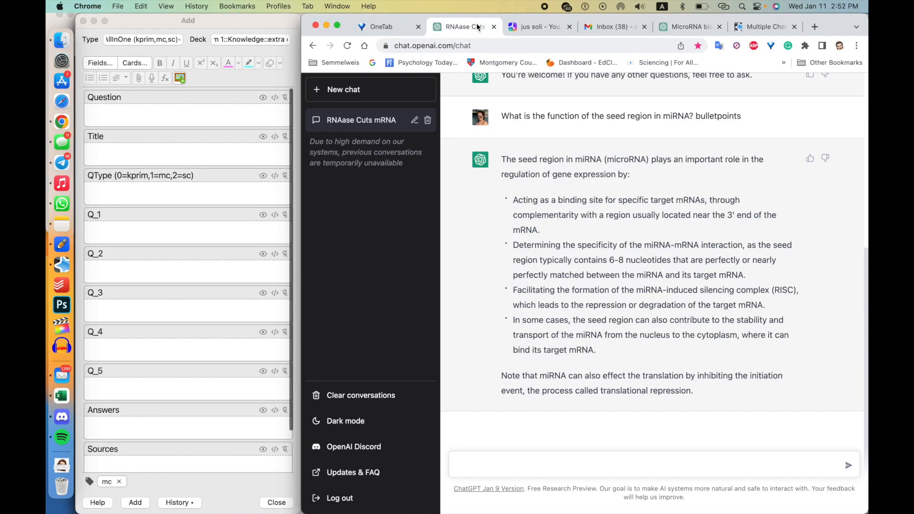
{"action": "left_click", "coordinate": [667, 25]}
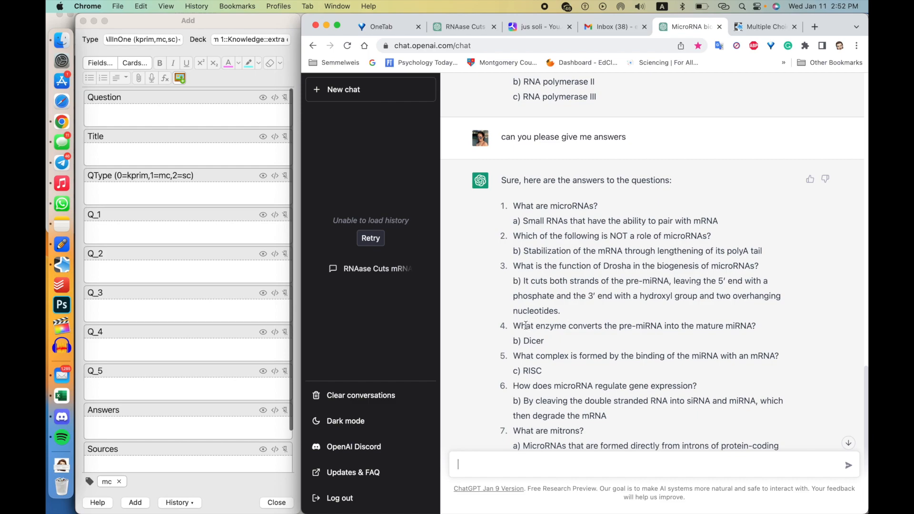
Copy "How does microRNA regulate gene expression?" from the answer list and send it to ChatGPT as a new prompt
{"action": "left_click_drag", "start_coordinate": [514, 325], "coordinate": [769, 328]}
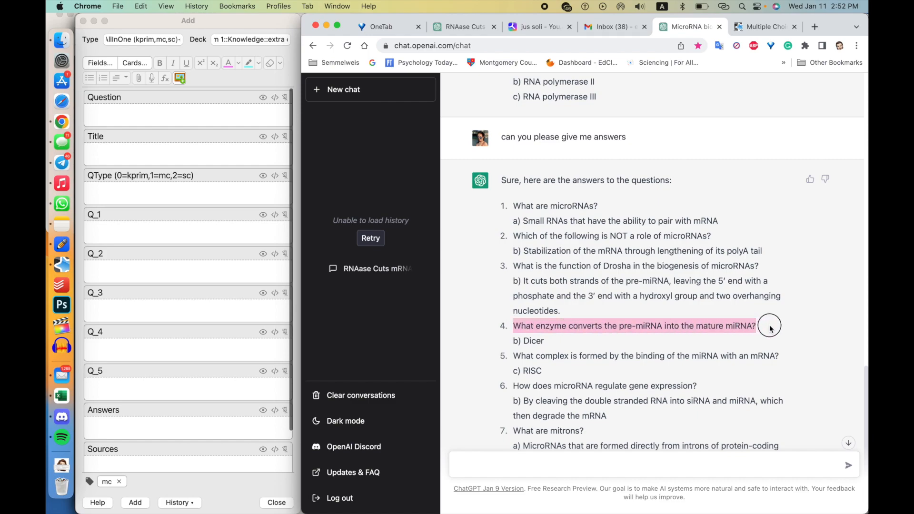
{"action": "left_click", "coordinate": [640, 356]}
{"action": "scroll", "coordinate": [572, 375], "scroll_direction": "down", "scroll_amount": 5}
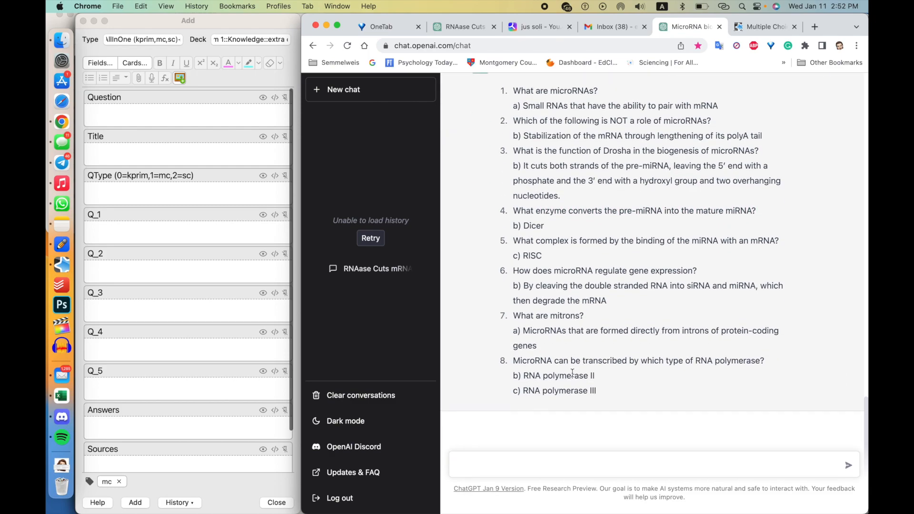
{"action": "left_click_drag", "start_coordinate": [511, 270], "coordinate": [723, 279]}
{"action": "key", "text": "super+c"}
{"action": "left_click", "coordinate": [614, 454]}
{"action": "key", "text": "super+v"}
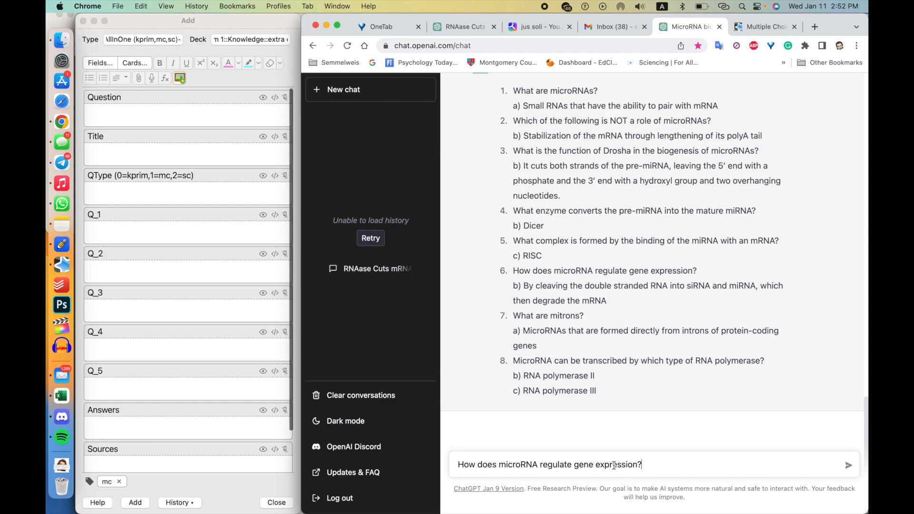
{"action": "key", "text": "Return"}
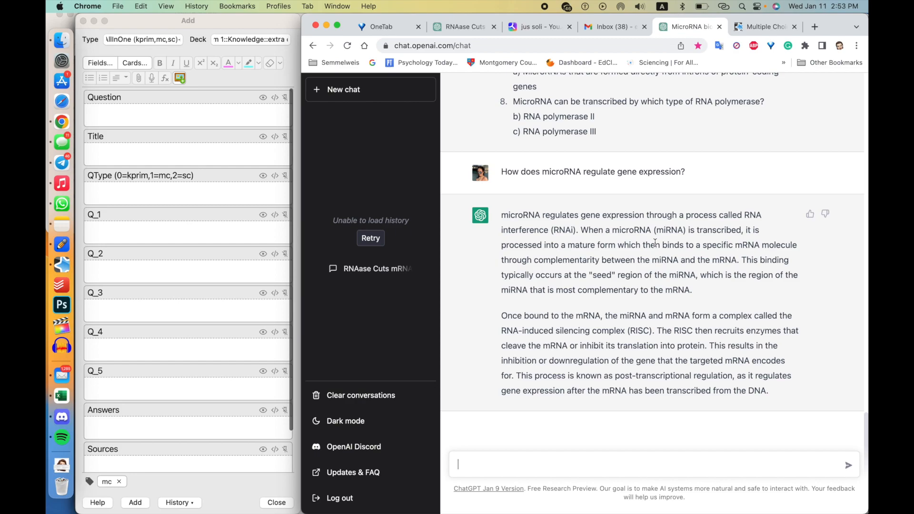
Ask ChatGPT the follow-up "can you tell me more abiut RNAi"
{"action": "type", "text": "can you tell me more abiu"}
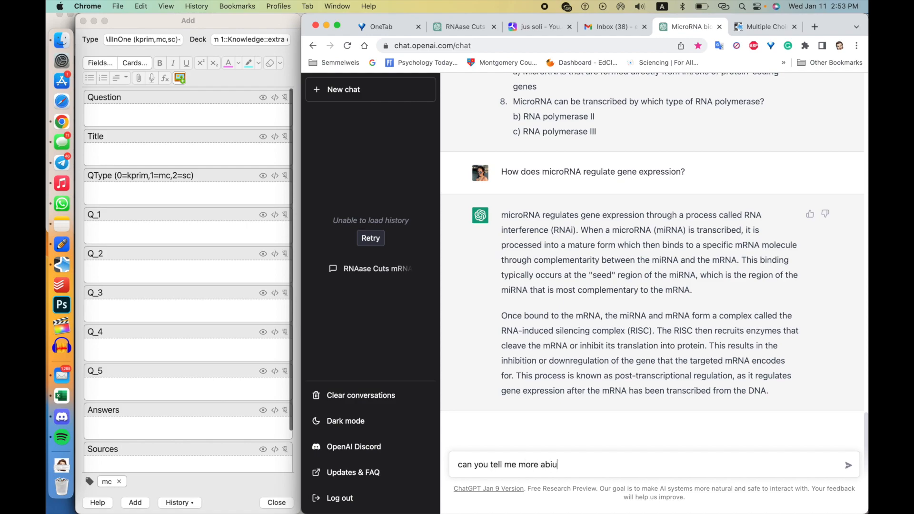
{"action": "type", "text": "t RNAi"}
{"action": "key", "text": "Return"}
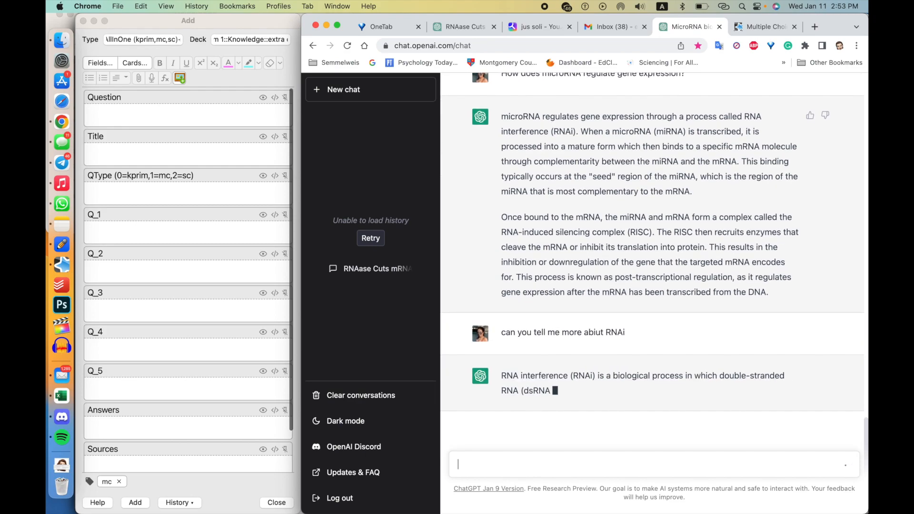
{"action": "left_click_drag", "start_coordinate": [583, 332], "coordinate": [605, 327]}
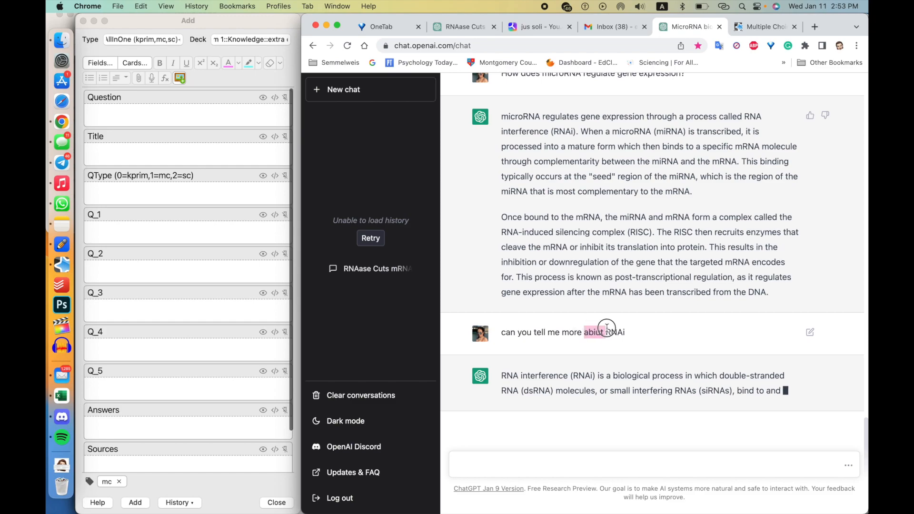
{"action": "left_click", "coordinate": [609, 351]}
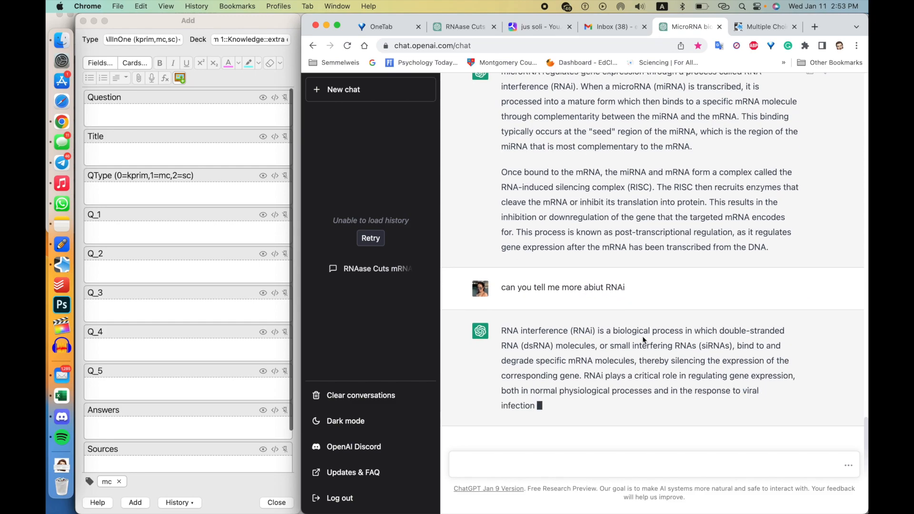
Search Google for the earlier prompt "How does microRNA regulate gene expression?" directly from the conversation
{"action": "scroll", "coordinate": [643, 286], "scroll_direction": "up", "scroll_amount": 5}
{"action": "left_click_drag", "start_coordinate": [508, 183], "coordinate": [685, 184]}
{"action": "right_click", "coordinate": [671, 186]}
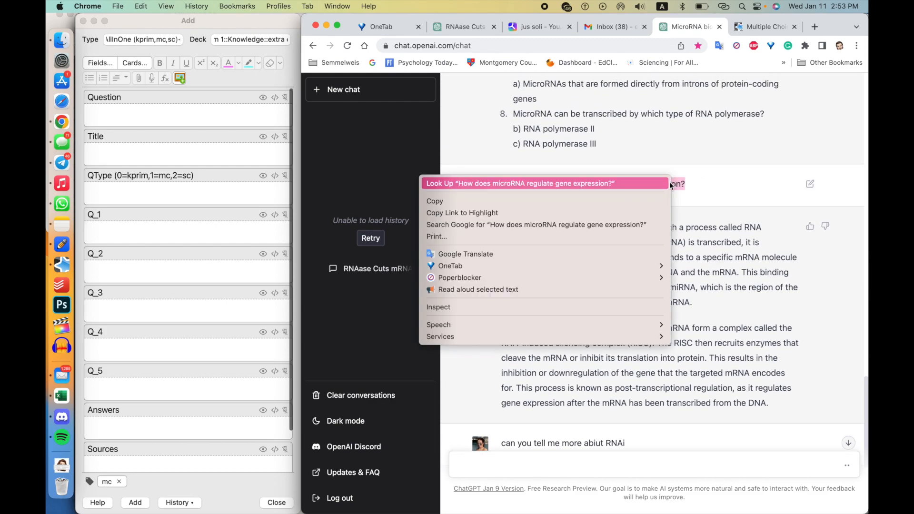
{"action": "left_click", "coordinate": [594, 222]}
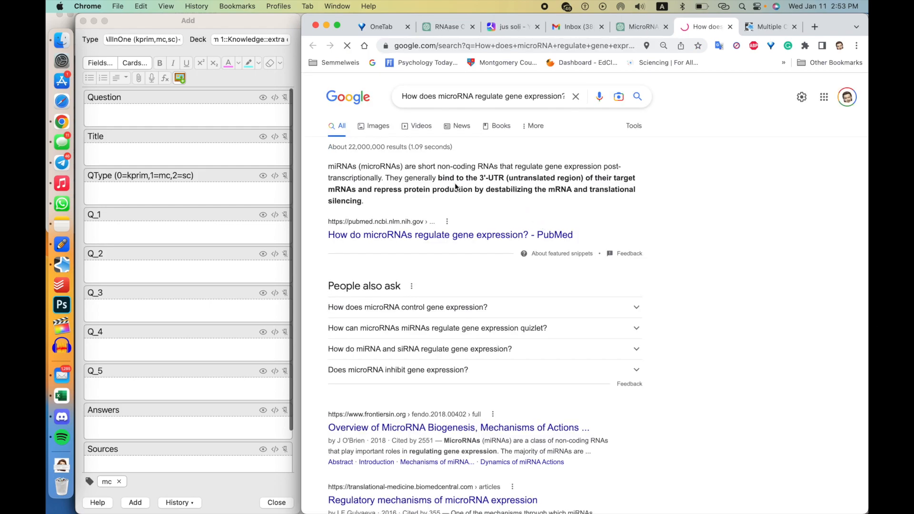
Compare ChatGPT's answer on how microRNA regulates gene expression with the featured snippet in the Google results
{"action": "left_click", "coordinate": [637, 27]}
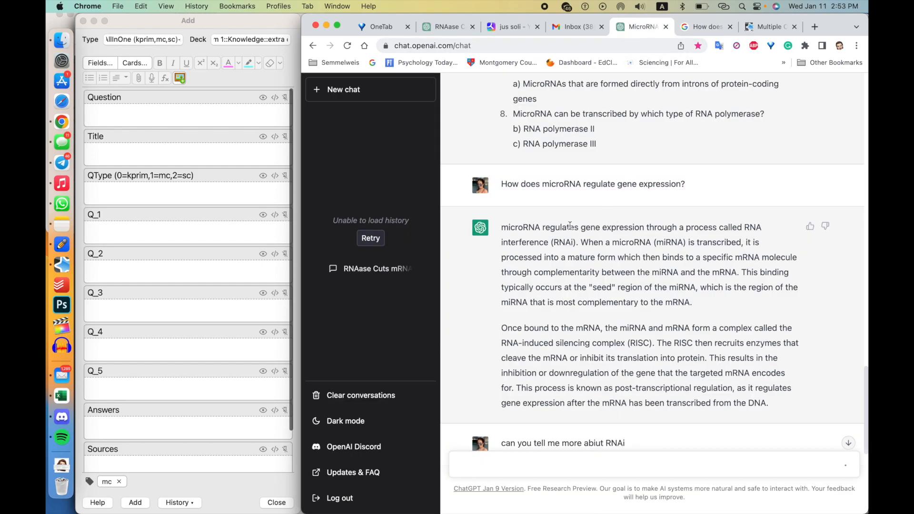
{"action": "left_click_drag", "start_coordinate": [683, 184], "coordinate": [540, 184]}
{"action": "left_click", "coordinate": [555, 182]}
{"action": "left_click_drag", "start_coordinate": [647, 226], "coordinate": [593, 242]}
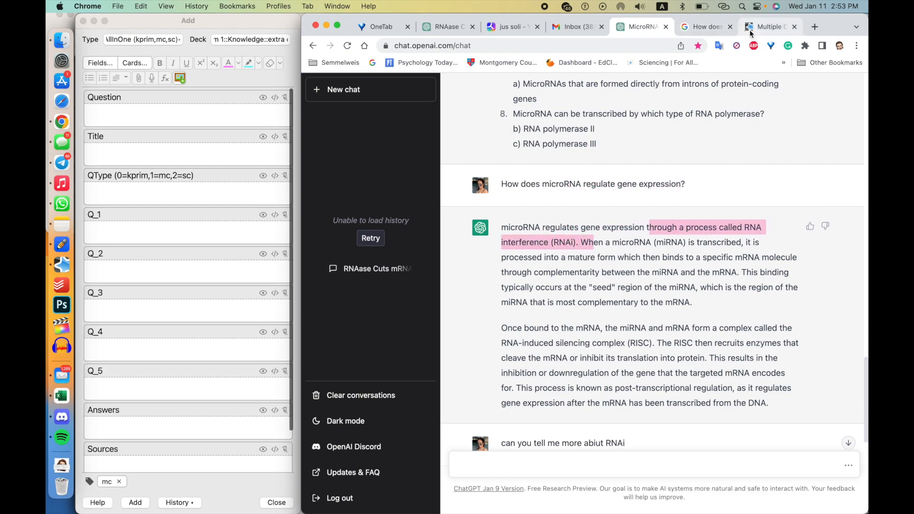
{"action": "left_click", "coordinate": [704, 27]}
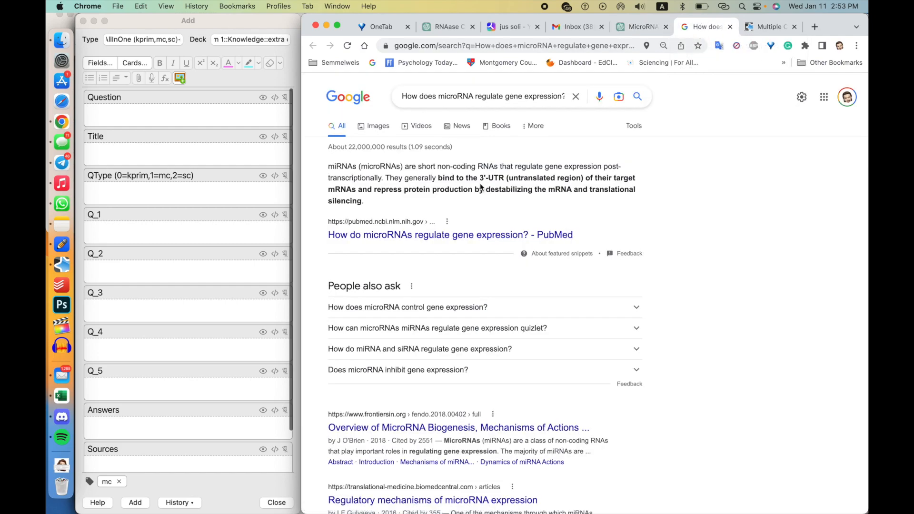
{"action": "left_click_drag", "start_coordinate": [353, 167], "coordinate": [434, 170]}
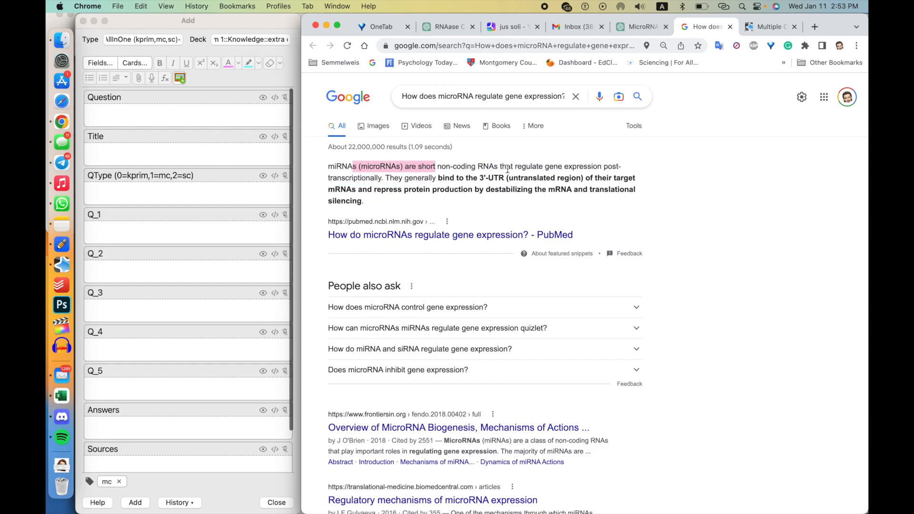
{"action": "left_click", "coordinate": [413, 178]}
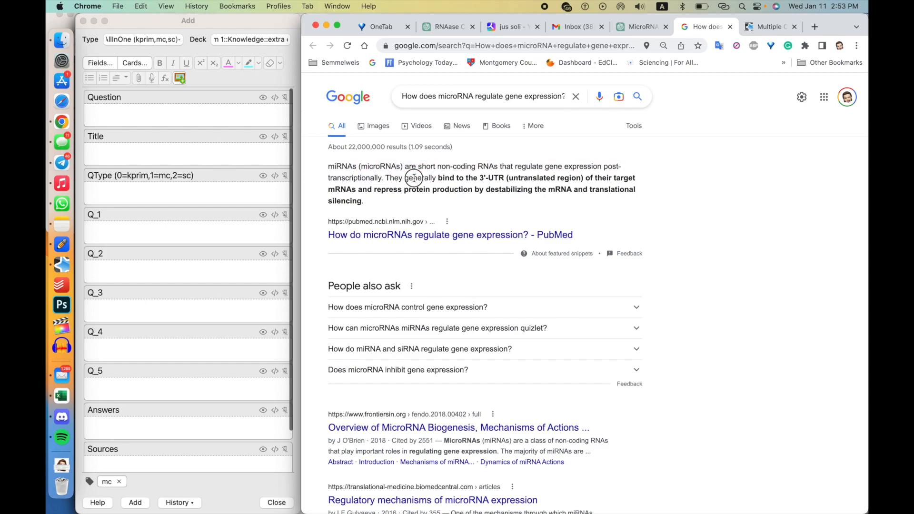
{"action": "left_click_drag", "start_coordinate": [466, 178], "coordinate": [509, 202]}
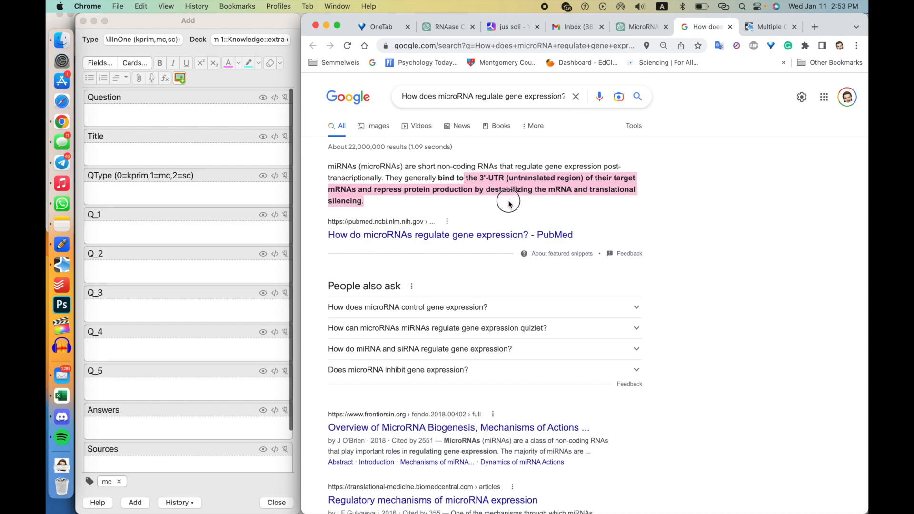
{"action": "left_click", "coordinate": [508, 202]}
{"action": "left_click_drag", "start_coordinate": [393, 190], "coordinate": [405, 210]}
{"action": "left_click", "coordinate": [448, 185]}
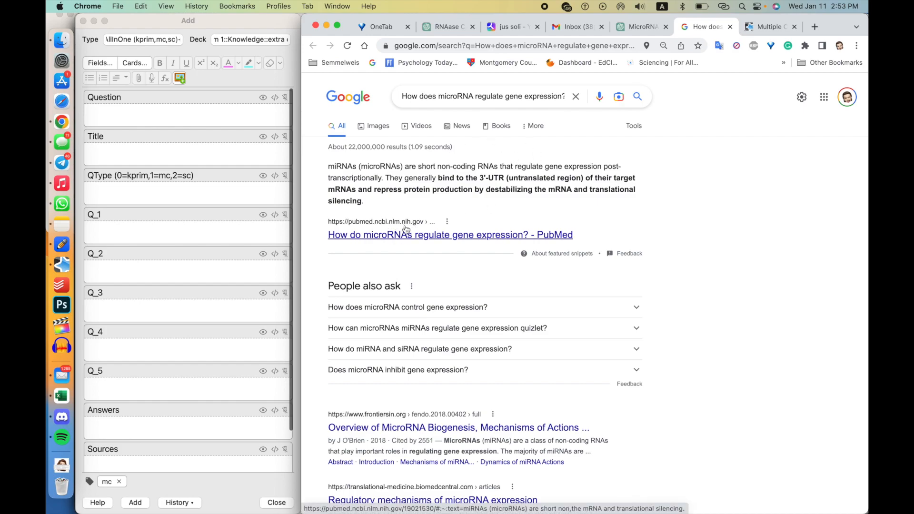
Examine the articles, images and related searches in the Google results for the microRNA gene expression question
{"action": "scroll", "coordinate": [421, 383], "scroll_direction": "down", "scroll_amount": 6}
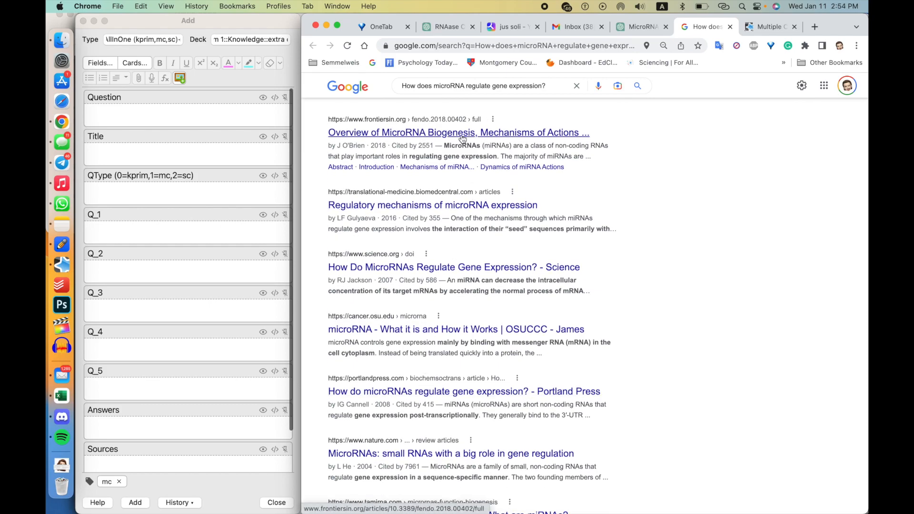
{"action": "scroll", "coordinate": [441, 275], "scroll_direction": "down", "scroll_amount": 1}
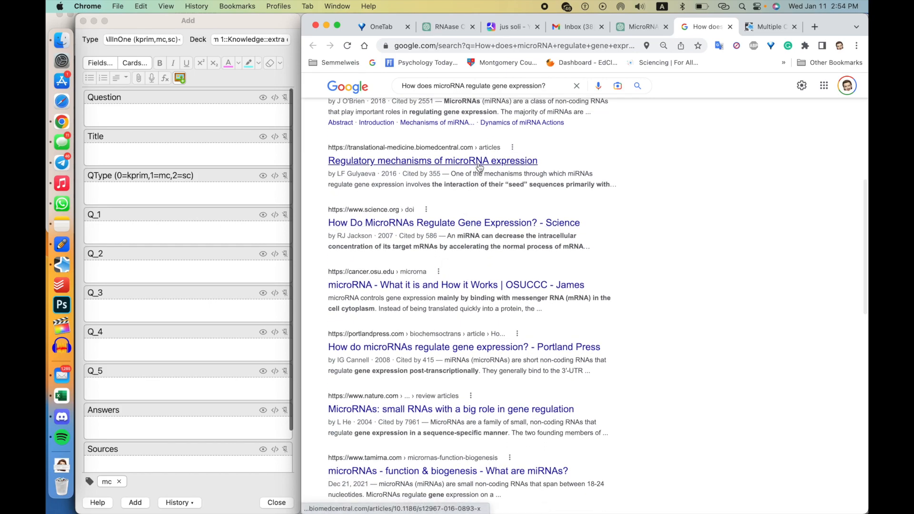
{"action": "scroll", "coordinate": [481, 209], "scroll_direction": "down", "scroll_amount": 2}
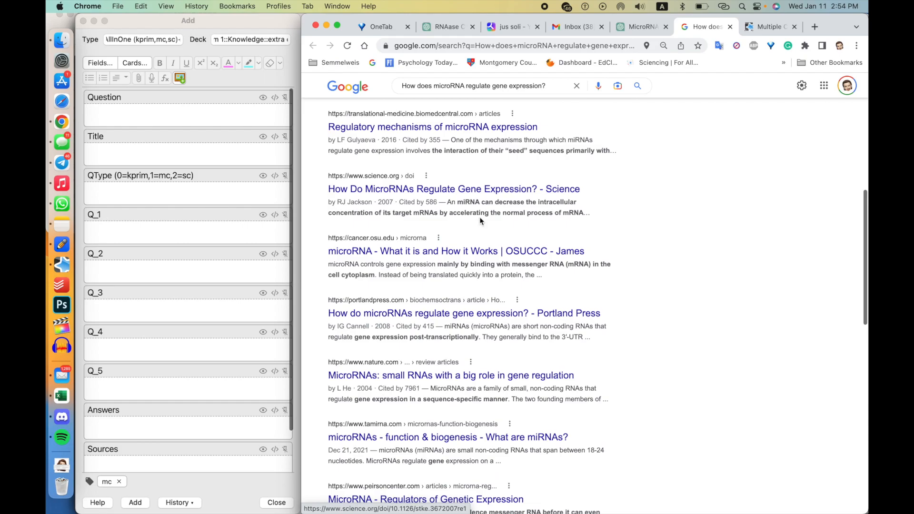
{"action": "scroll", "coordinate": [451, 335], "scroll_direction": "down", "scroll_amount": 7}
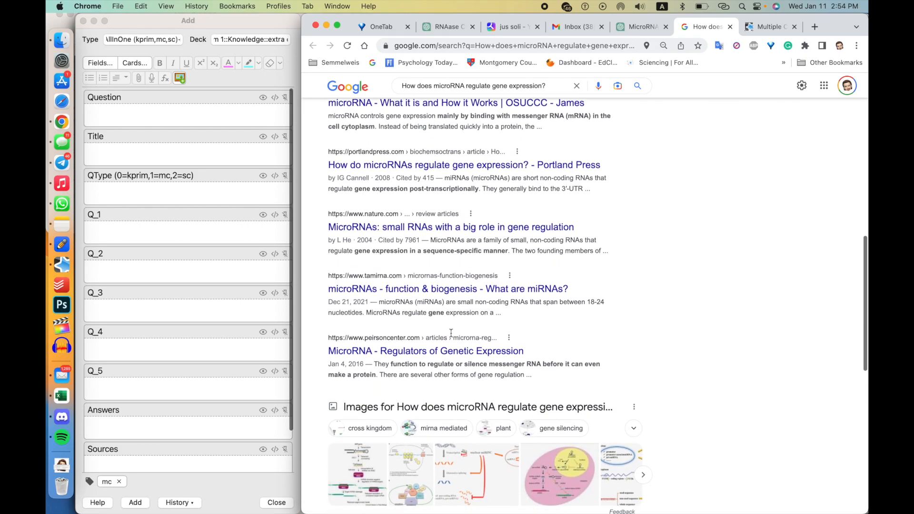
{"action": "scroll", "coordinate": [451, 337], "scroll_direction": "down", "scroll_amount": 1}
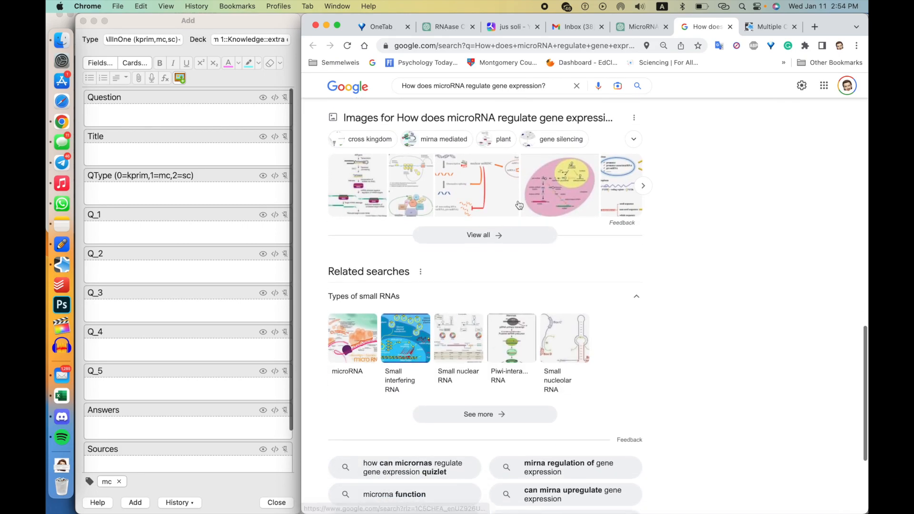
{"action": "scroll", "coordinate": [499, 247], "scroll_direction": "up", "scroll_amount": 14}
{"action": "scroll", "coordinate": [519, 204], "scroll_direction": "up", "scroll_amount": 3}
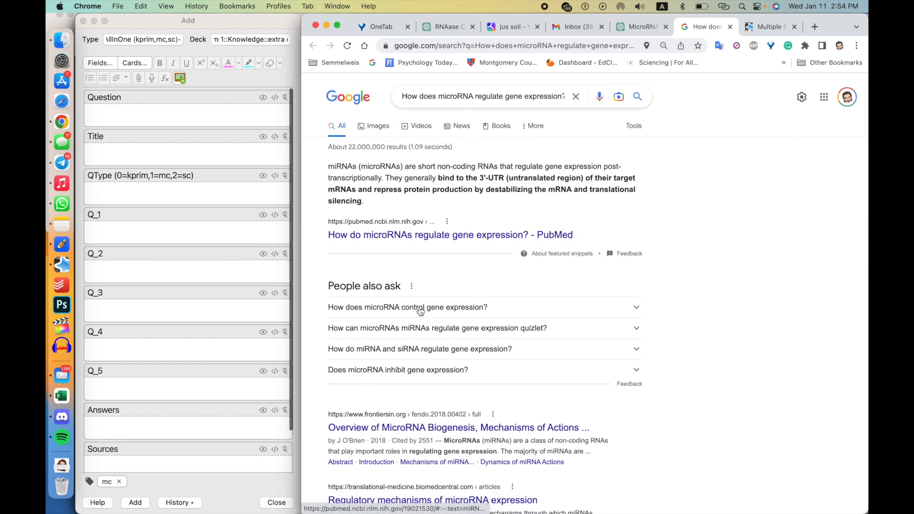
{"action": "scroll", "coordinate": [452, 319], "scroll_direction": "down", "scroll_amount": 2}
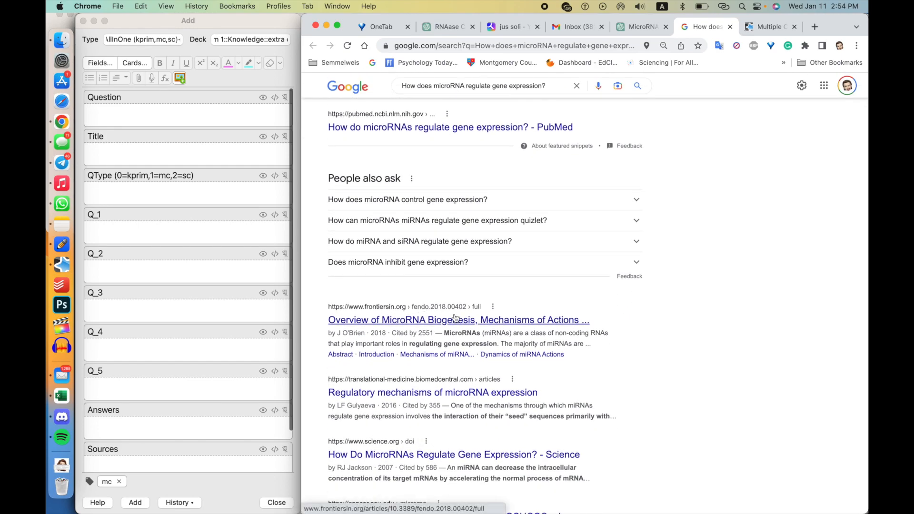
Return to the ChatGPT microRNA conversation and send "How does microRNA regulate gene expression? bulletpoints short"
{"action": "left_click", "coordinate": [644, 28]}
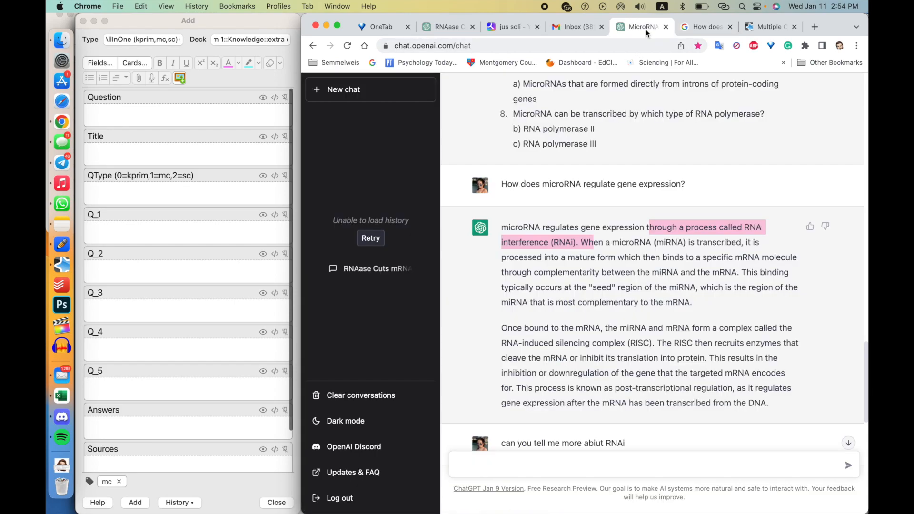
{"action": "left_click", "coordinate": [606, 288]}
{"action": "scroll", "coordinate": [620, 288], "scroll_direction": "down", "scroll_amount": 5}
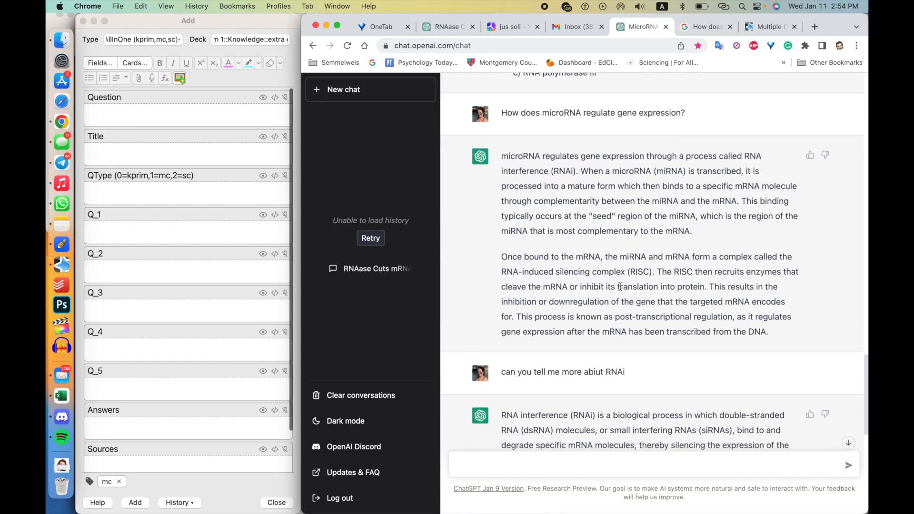
{"action": "scroll", "coordinate": [620, 287], "scroll_direction": "down", "scroll_amount": 15}
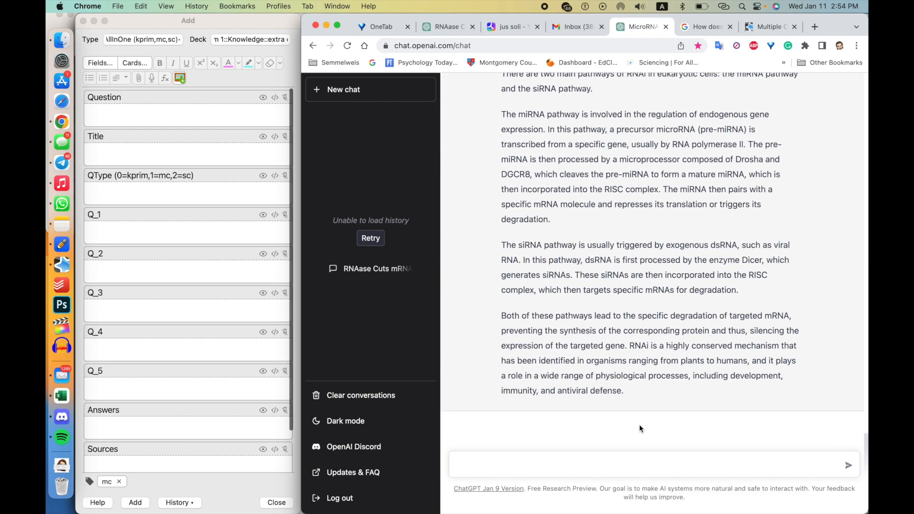
{"action": "type", "text": "How does microRNA regulate gene expression?"}
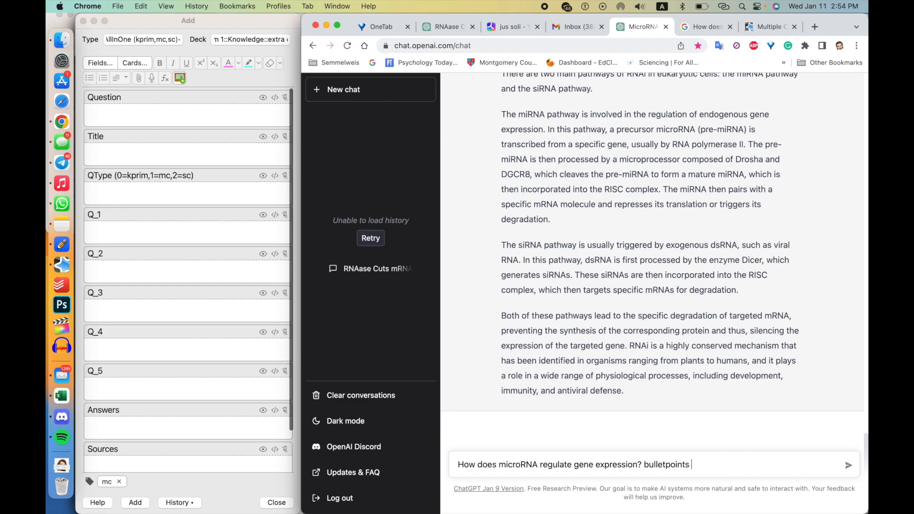
{"action": "type", "text": "bulletpoints short"}
{"action": "key", "text": "Return"}
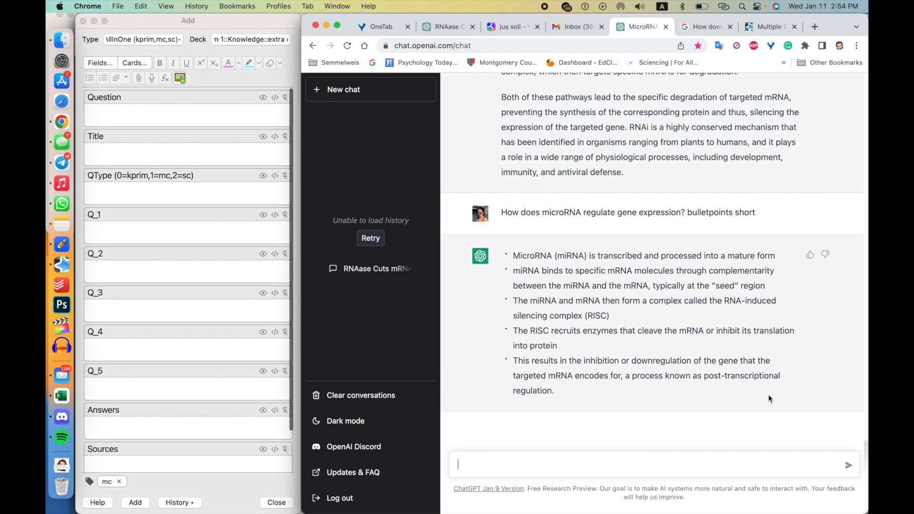
Ask ChatGPT "can you create some questions for me on this topic"
{"action": "type", "text": "can you create some questions for me on"}
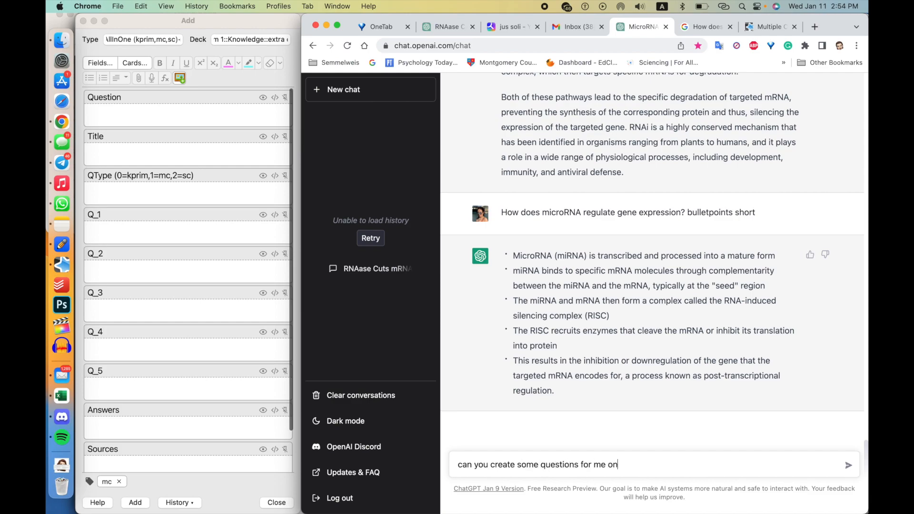
{"action": "type", "text": " this topic"}
{"action": "key", "text": "Return"}
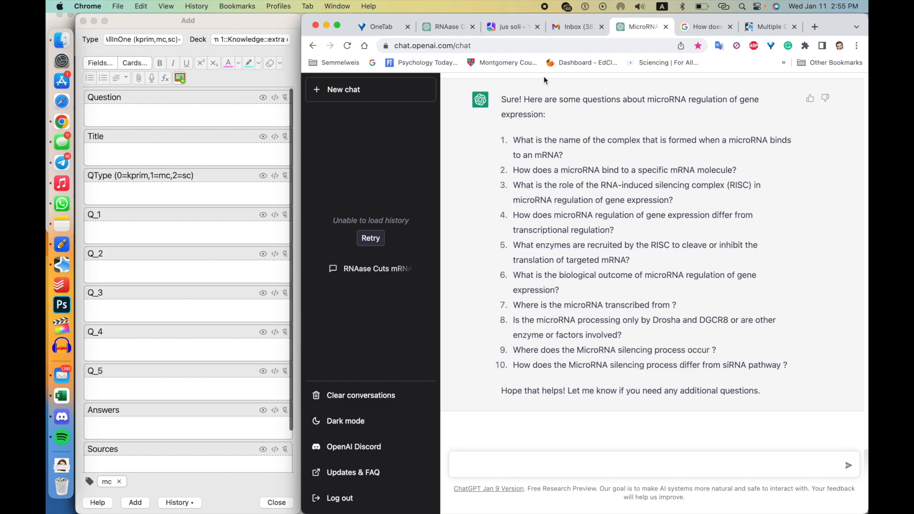
Clear the search text on the YouChat page and review its replies about the miRNA seed region and RISC complex
{"action": "left_click", "coordinate": [511, 27]}
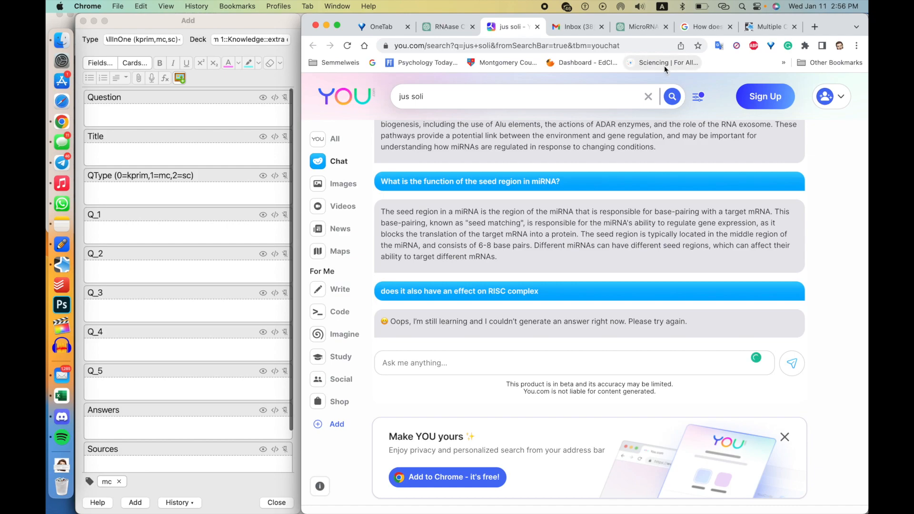
{"action": "left_click", "coordinate": [640, 30]}
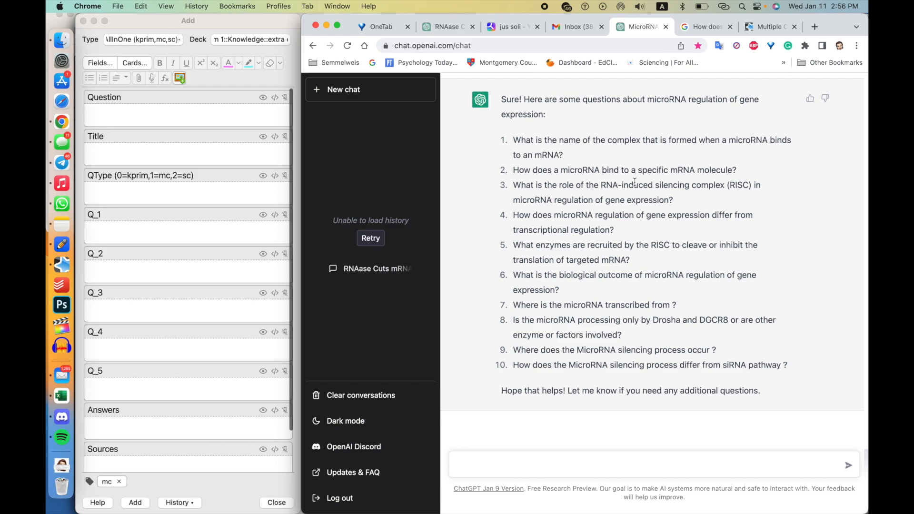
{"action": "left_click", "coordinate": [508, 25]}
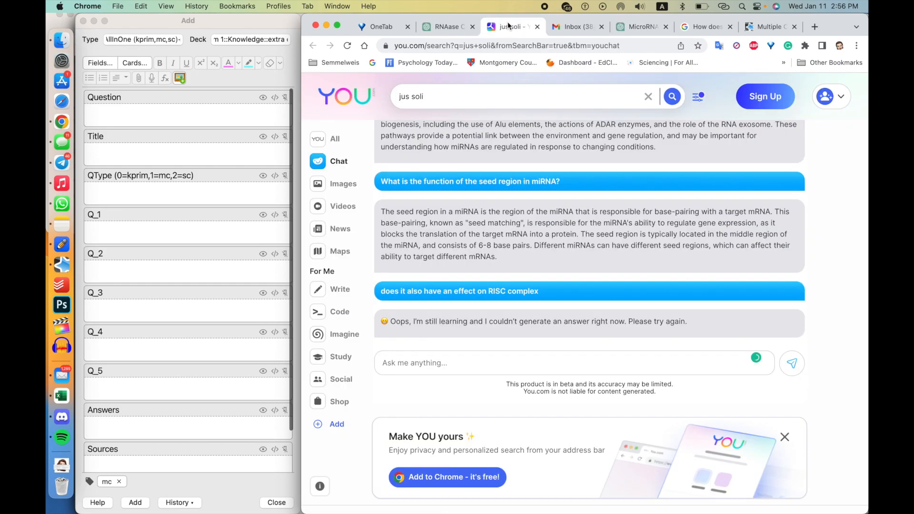
{"action": "left_click", "coordinate": [648, 96]}
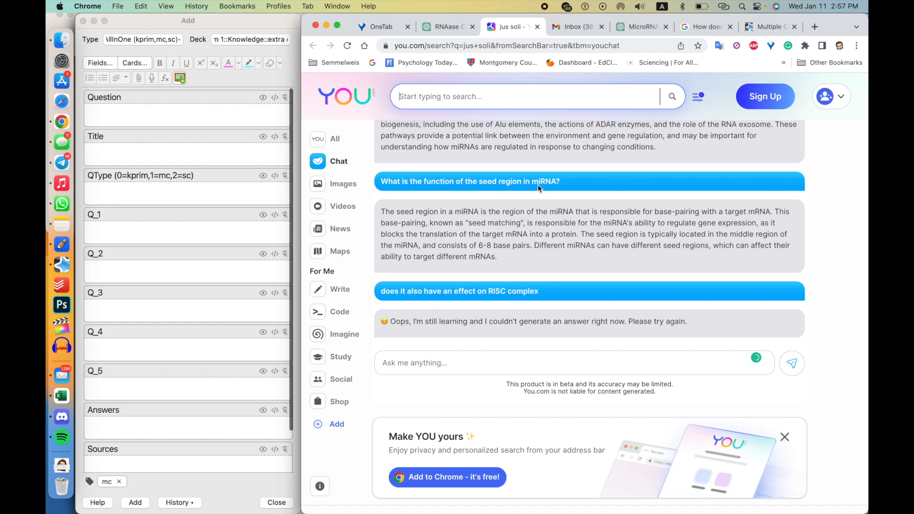
{"action": "scroll", "coordinate": [482, 241], "scroll_direction": "up", "scroll_amount": 3}
{"action": "scroll", "coordinate": [503, 227], "scroll_direction": "down", "scroll_amount": 3}
{"action": "left_click_drag", "start_coordinate": [401, 320], "coordinate": [692, 324]}
{"action": "left_click", "coordinate": [693, 165]}
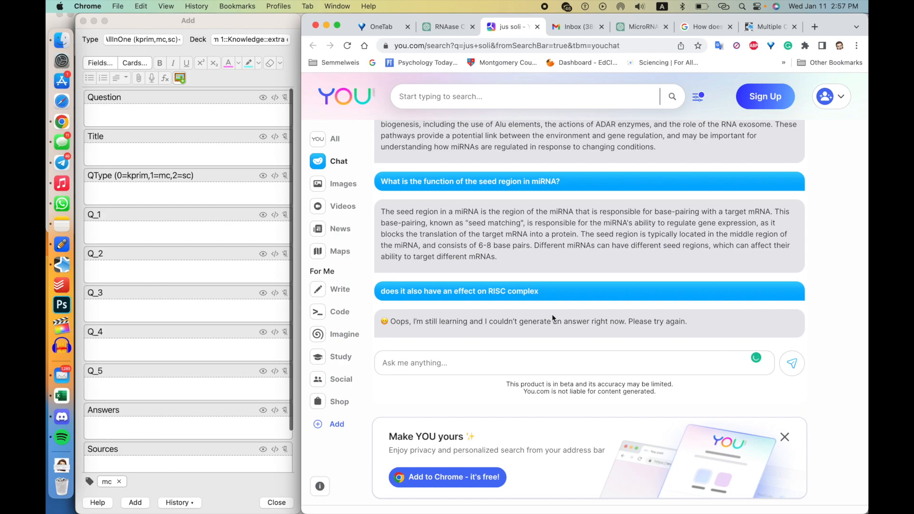
Ask YouChat "How does microRNA regulate gene expression?" and read its answer
{"action": "left_click", "coordinate": [503, 369]}
{"action": "type", "text": "How does microRNA regulate gene expression?"}
{"action": "key", "text": "Return"}
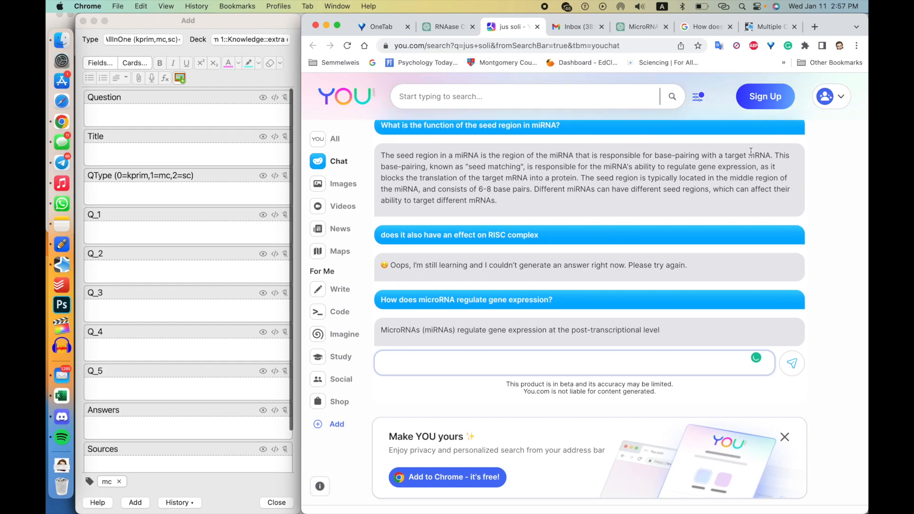
{"action": "scroll", "coordinate": [705, 193], "scroll_direction": "down", "scroll_amount": 2}
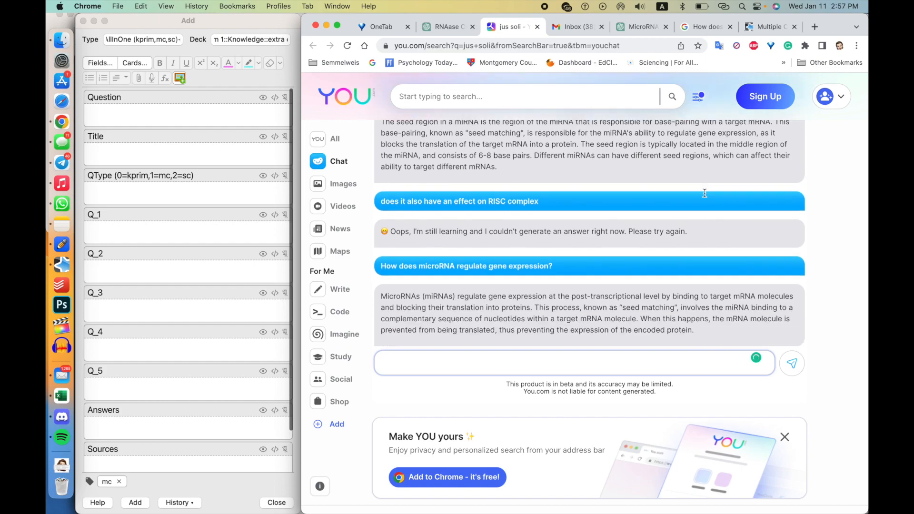
{"action": "scroll", "coordinate": [704, 194], "scroll_direction": "down", "scroll_amount": 1}
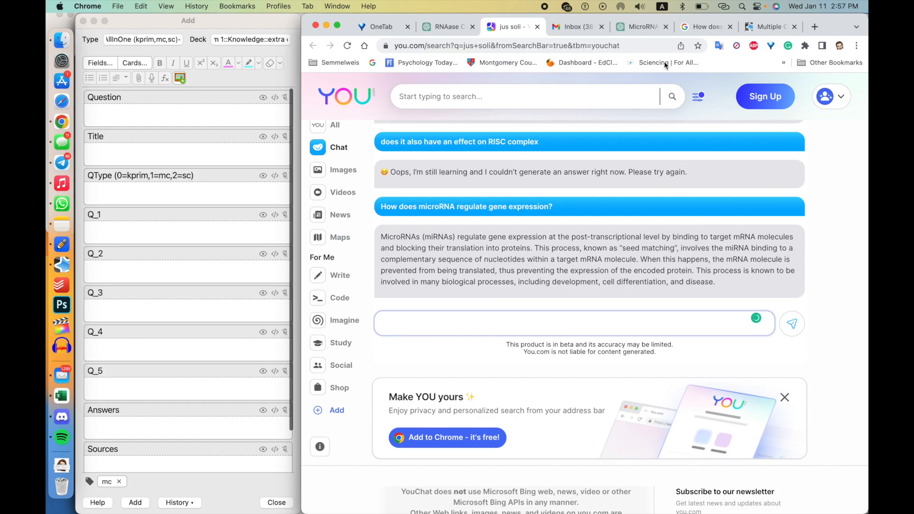
Compare the web addresses of the ChatGPT and YouChat pages, ending on the ChatGPT conversation
{"action": "left_click", "coordinate": [638, 27]}
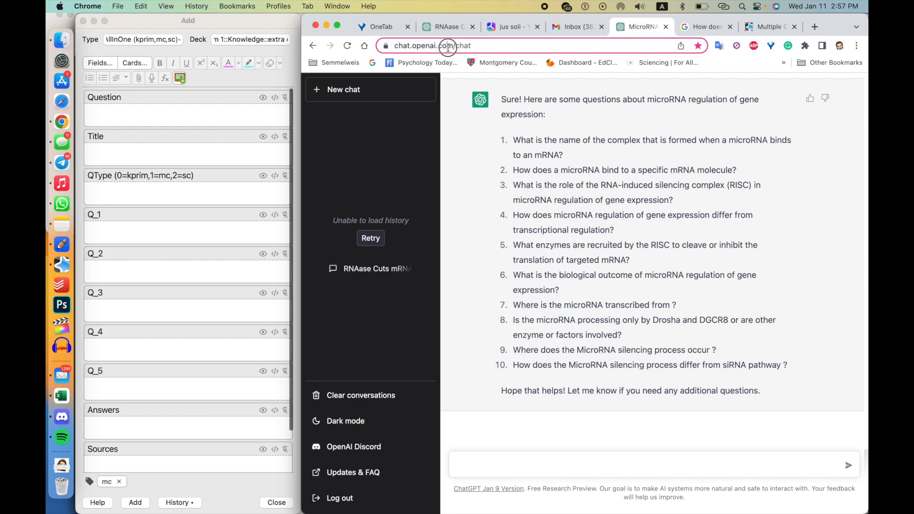
{"action": "left_click", "coordinate": [511, 28]}
{"action": "left_click", "coordinate": [513, 43]}
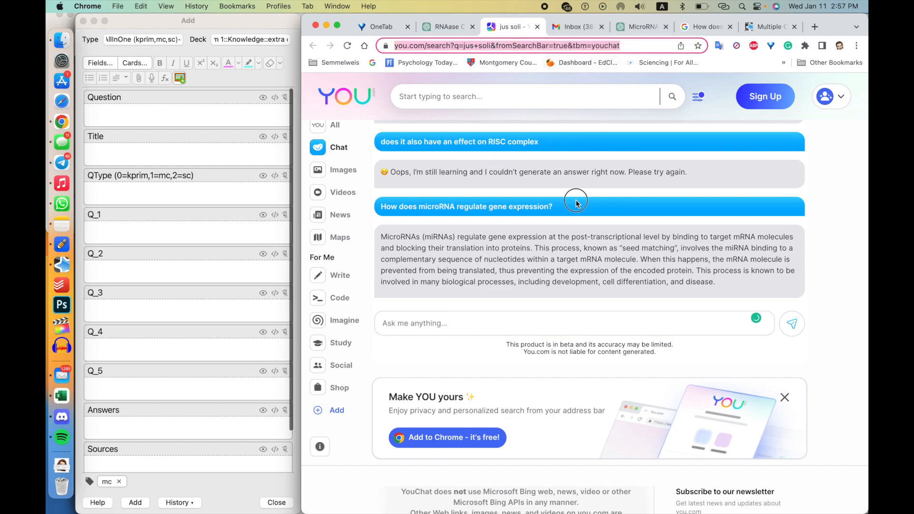
{"action": "left_click", "coordinate": [611, 182]}
{"action": "left_click", "coordinate": [640, 28]}
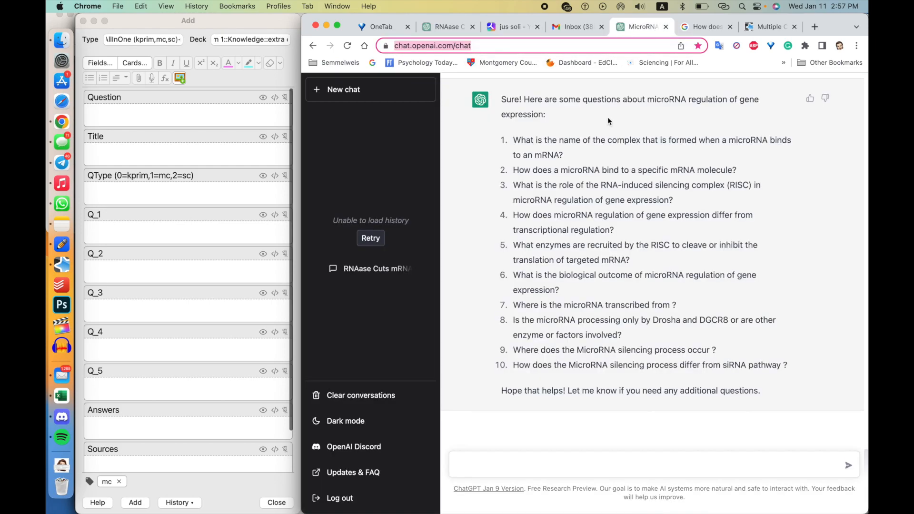
{"action": "left_click", "coordinate": [575, 180]}
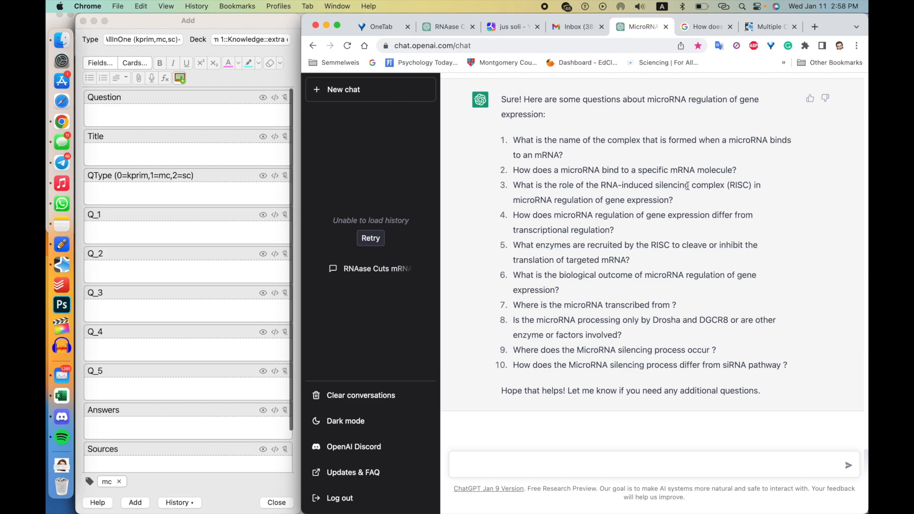
{"action": "left_click", "coordinate": [576, 27]}
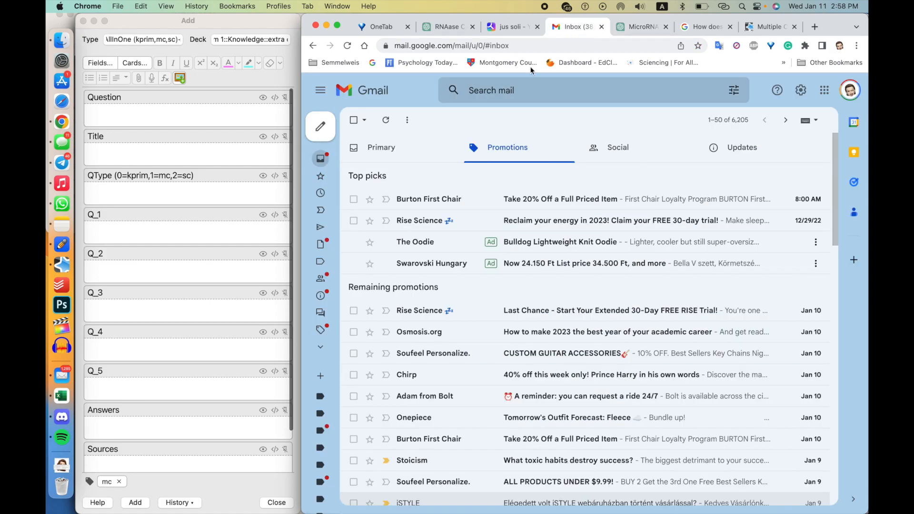
{"action": "left_click", "coordinate": [630, 28]}
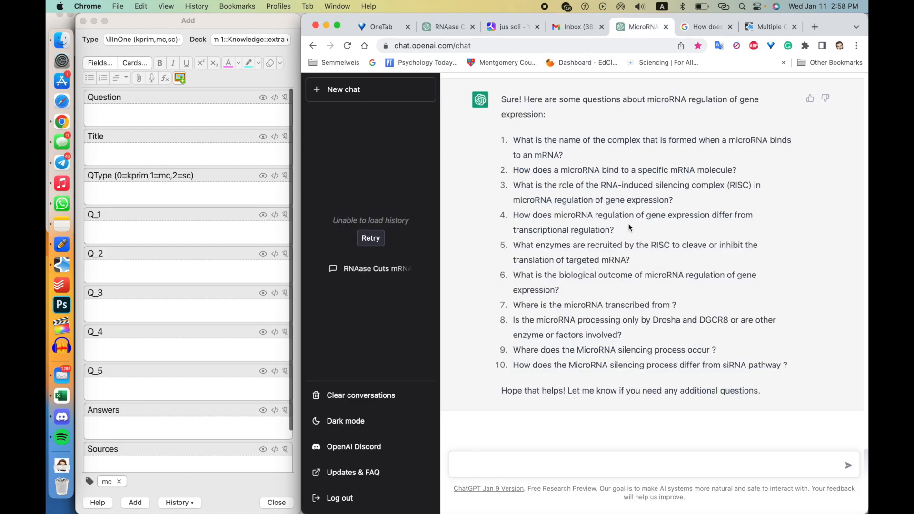